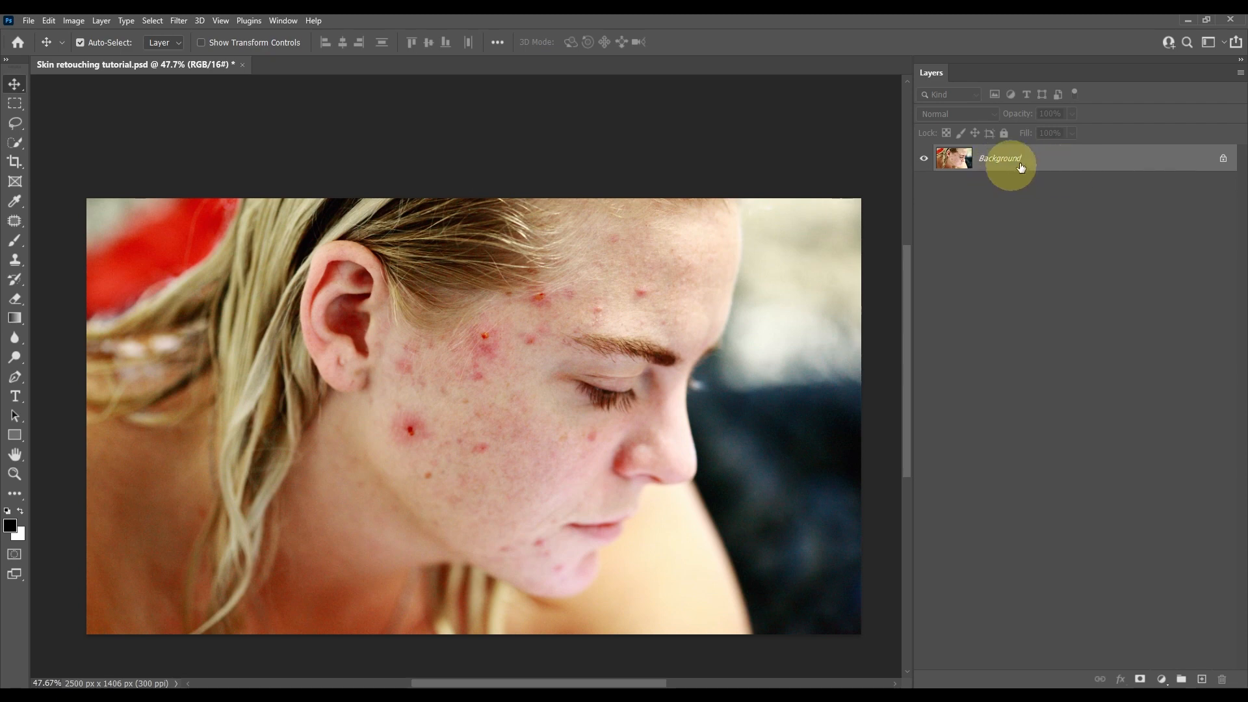
- Duplicate the Background layer twice
key("ctrl")
key("ctrl+j")
key("ctrl+j")
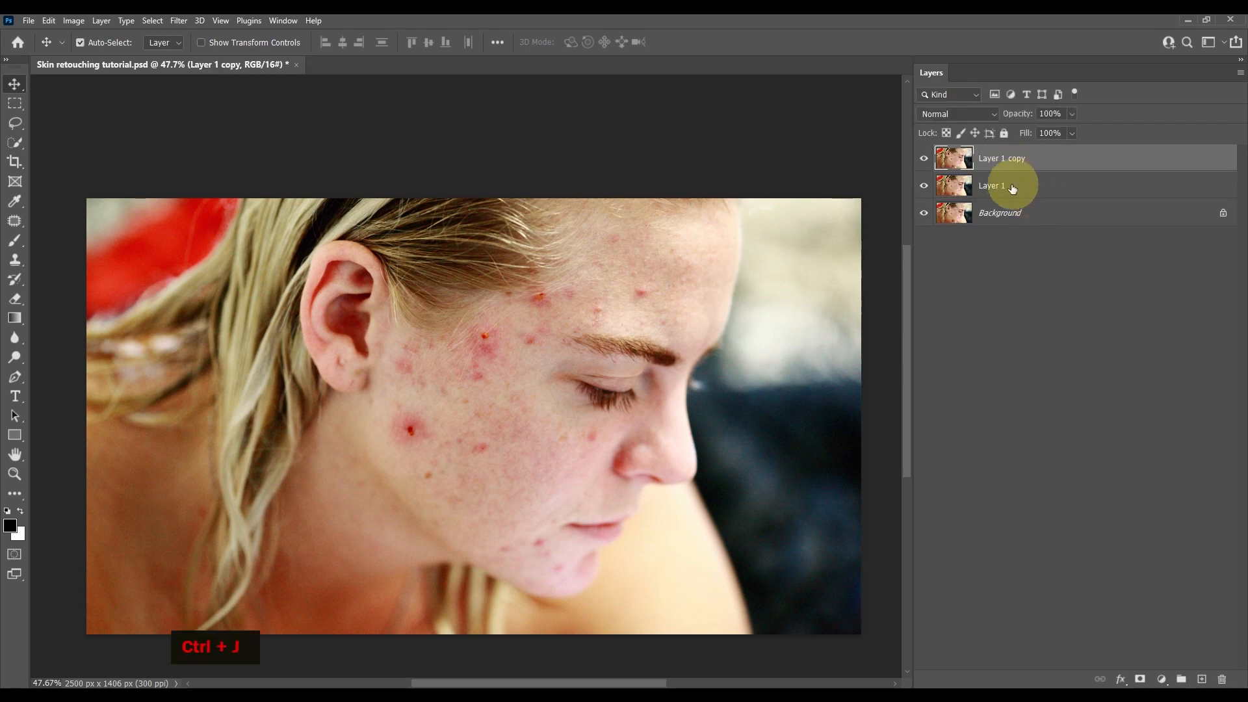
- Rename Layer 1 as "Low" and the copy above it as "High"
left_click(994, 188)
double_click(994, 188)
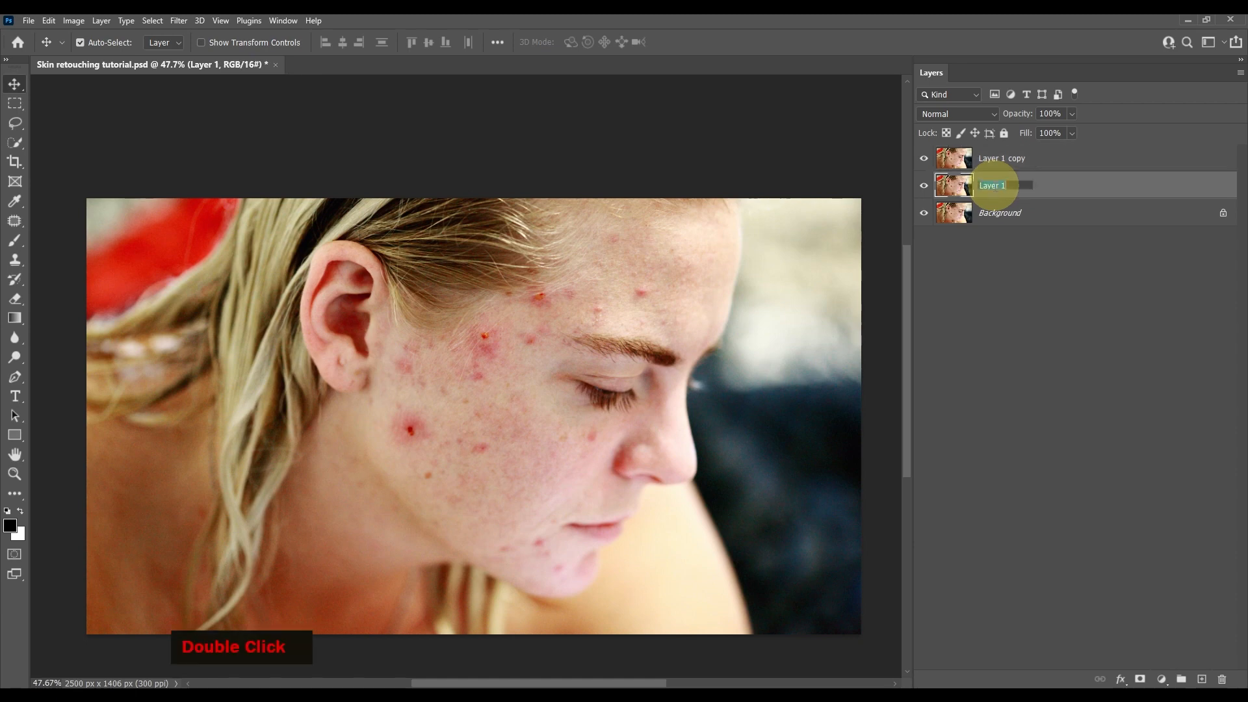
type("Low")
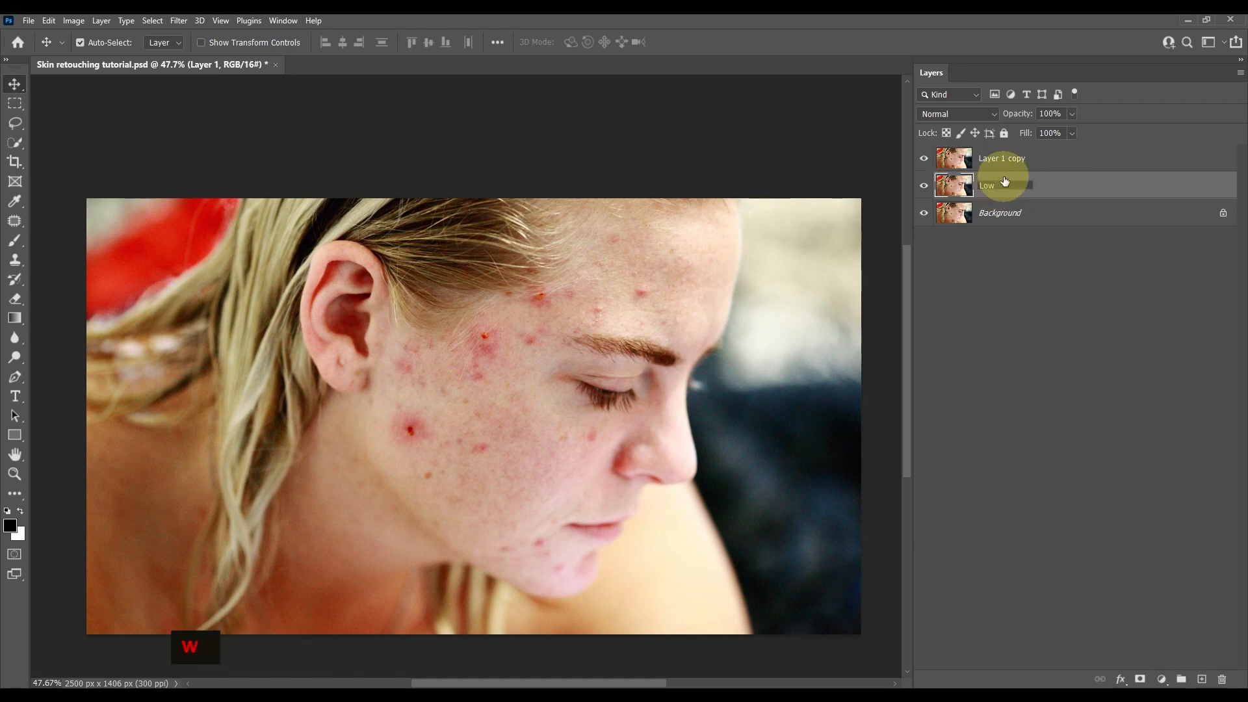
double_click(1002, 160)
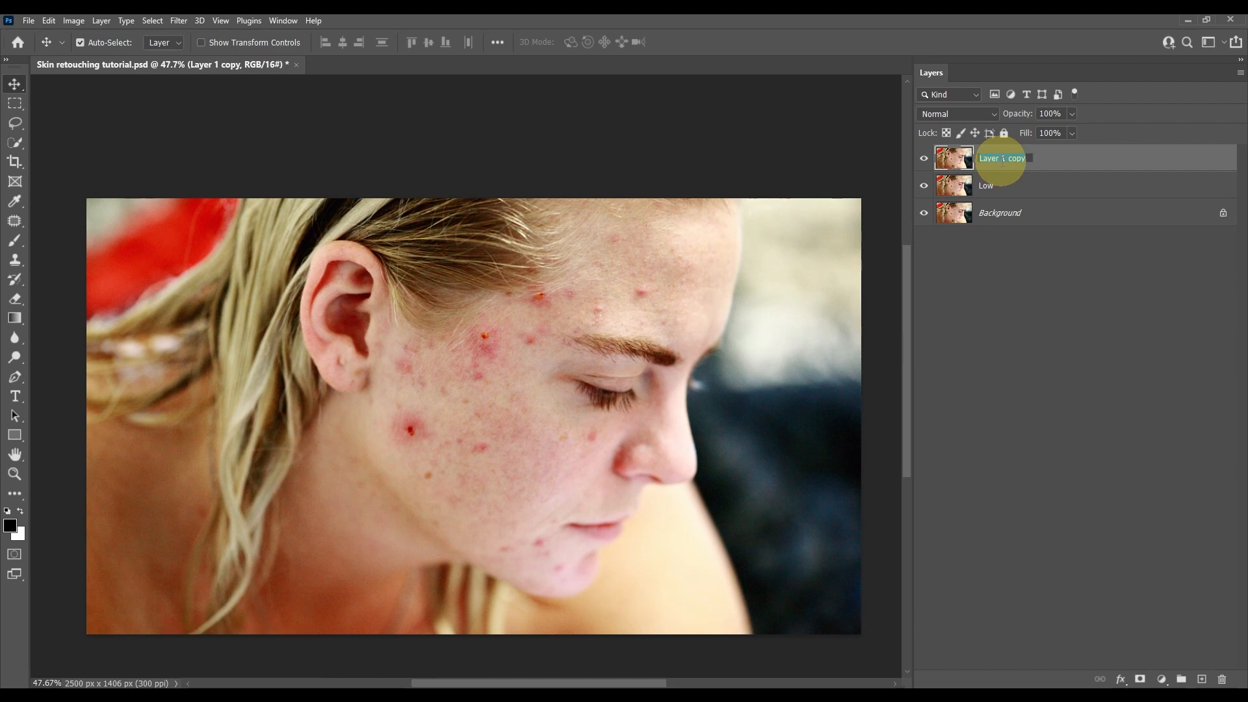
type("H")
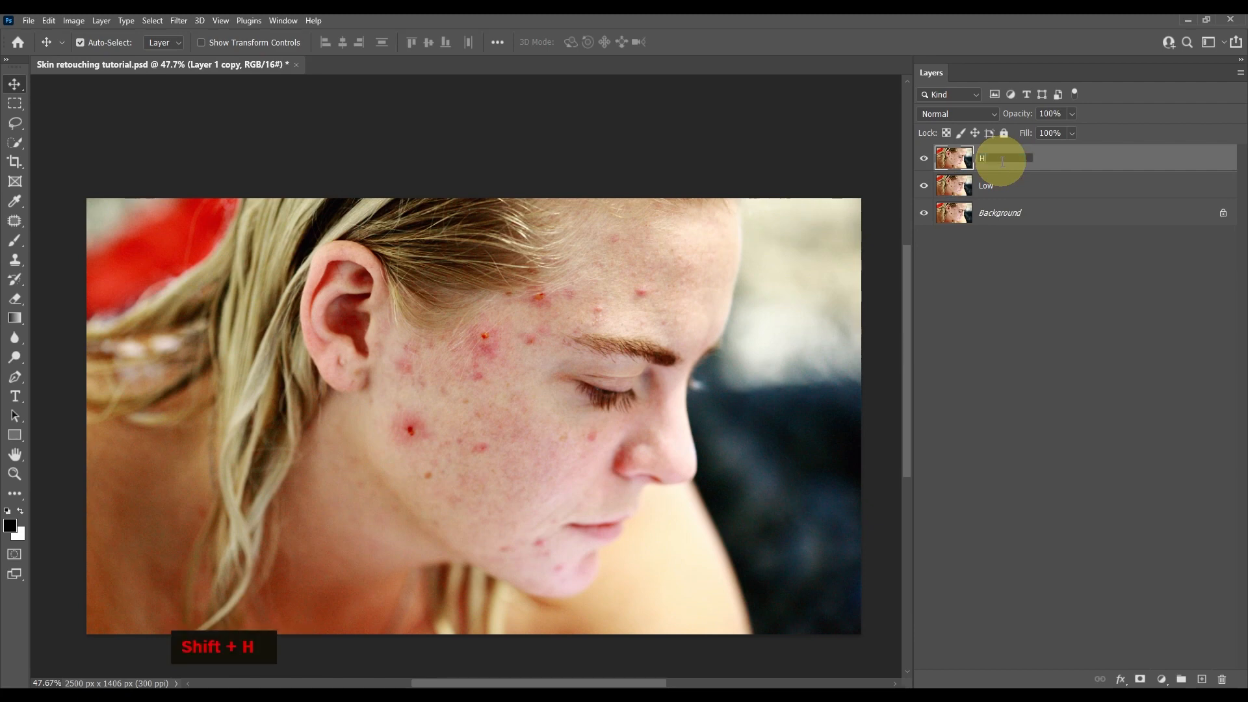
type("igh")
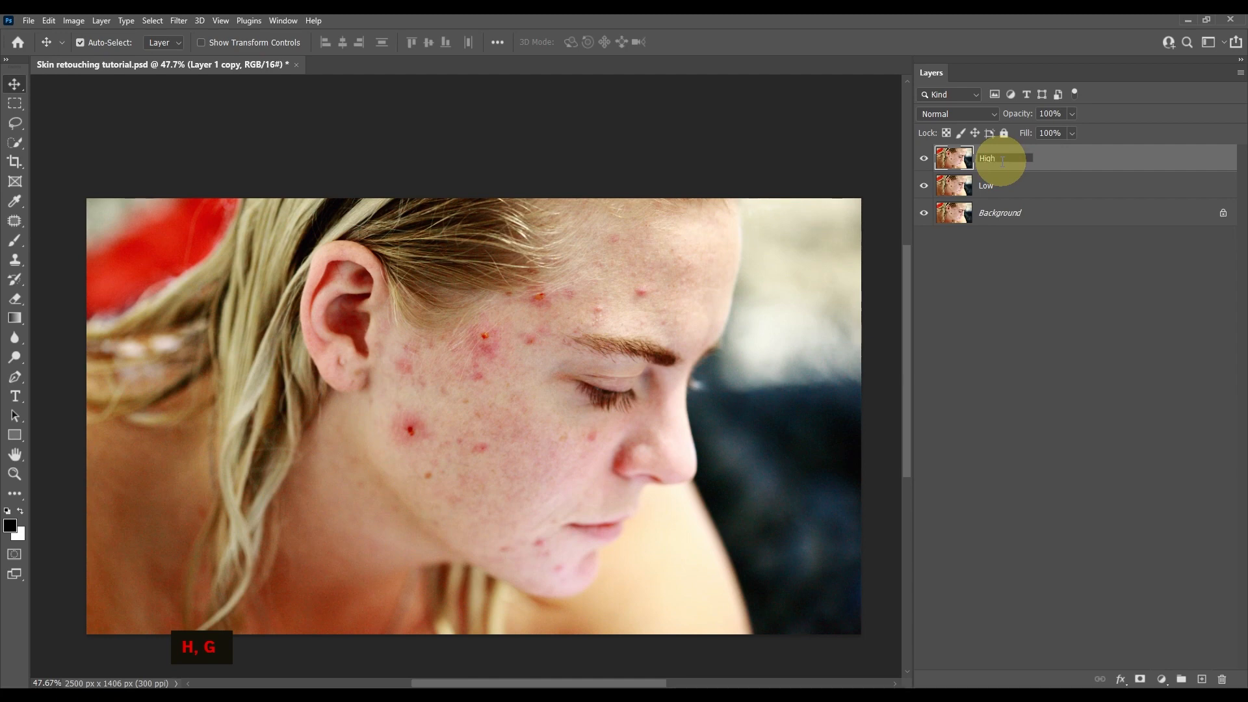
left_click(969, 274)
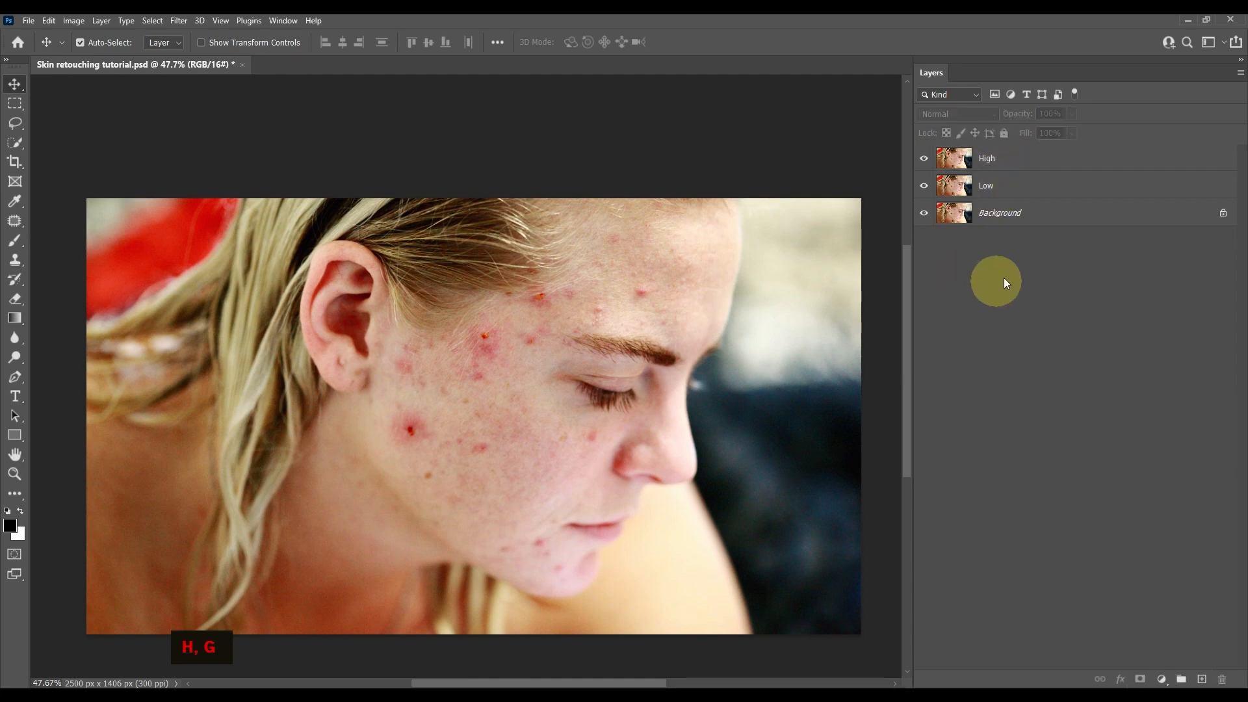
- Hide the High layer and open the Gaussian Blur filter for the Low layer
left_click(924, 159)
left_click(1020, 162)
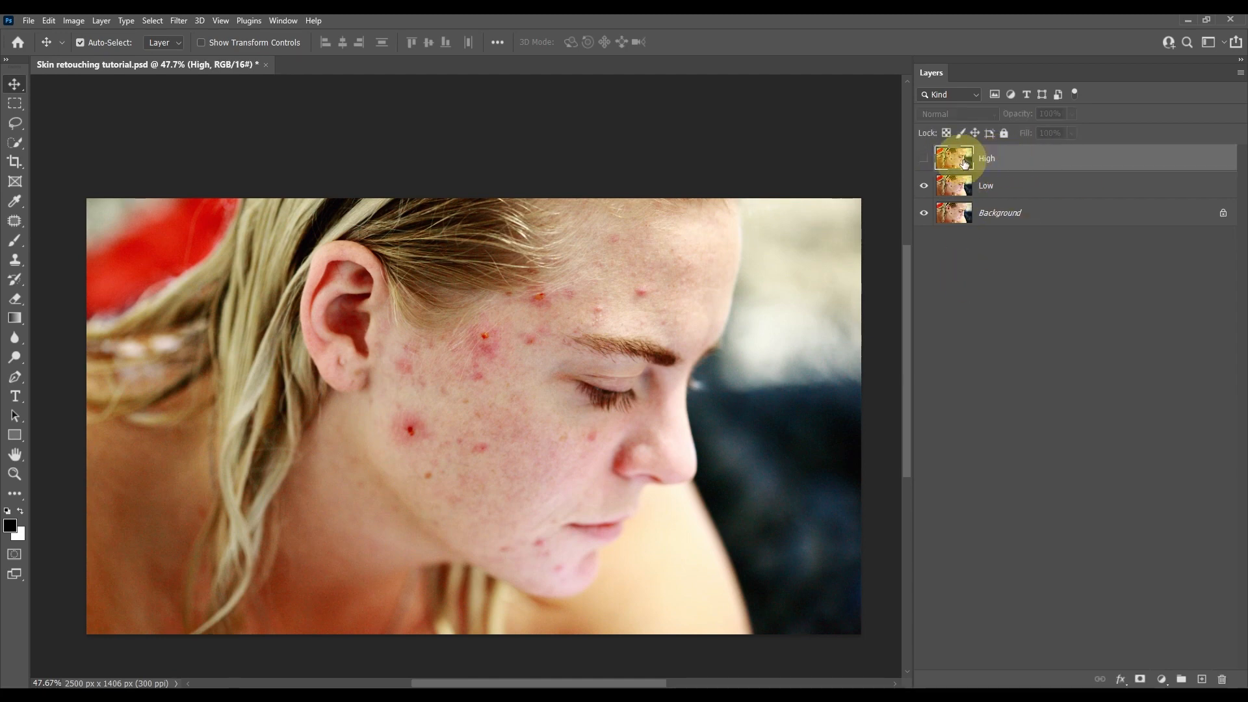
left_click(1006, 194)
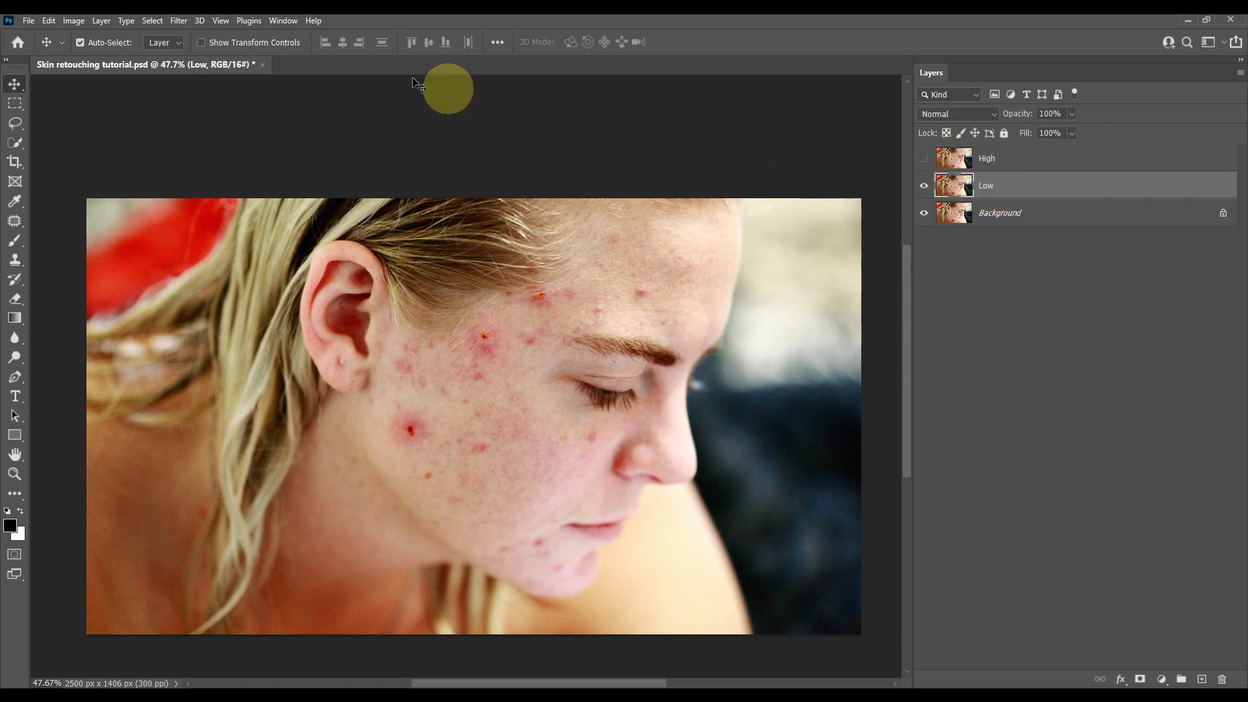
left_click(180, 21)
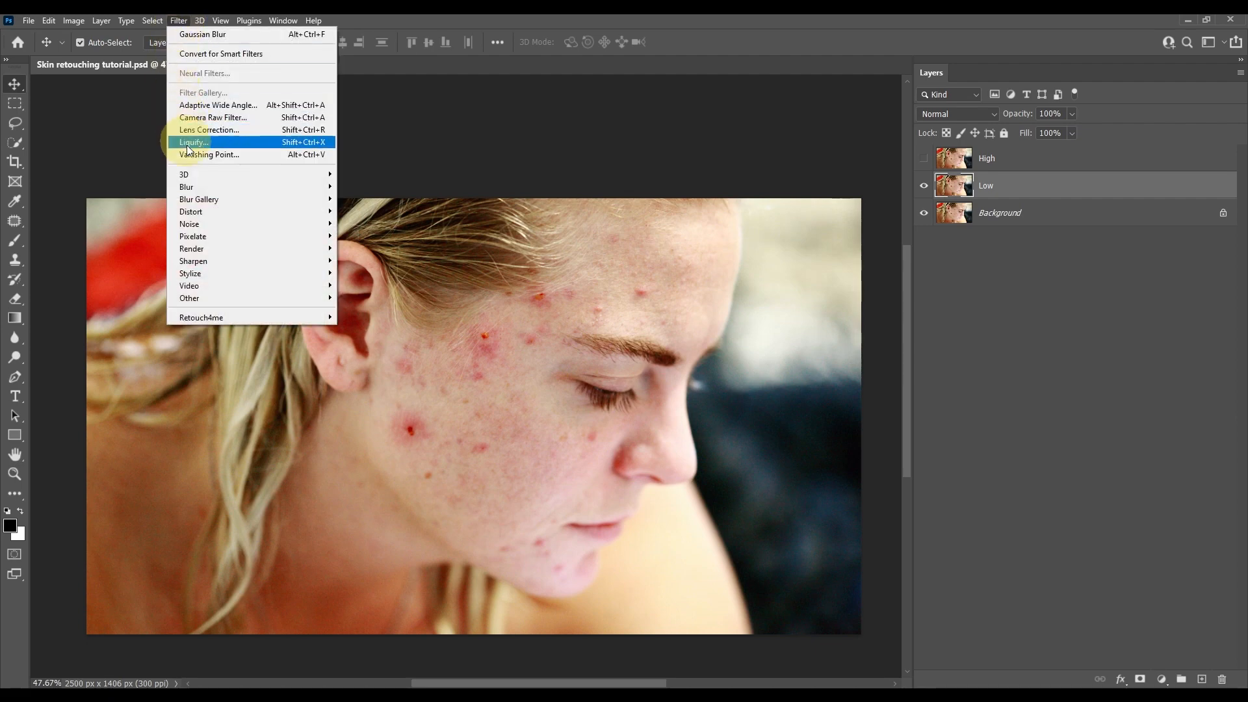
mouse_move(195, 187)
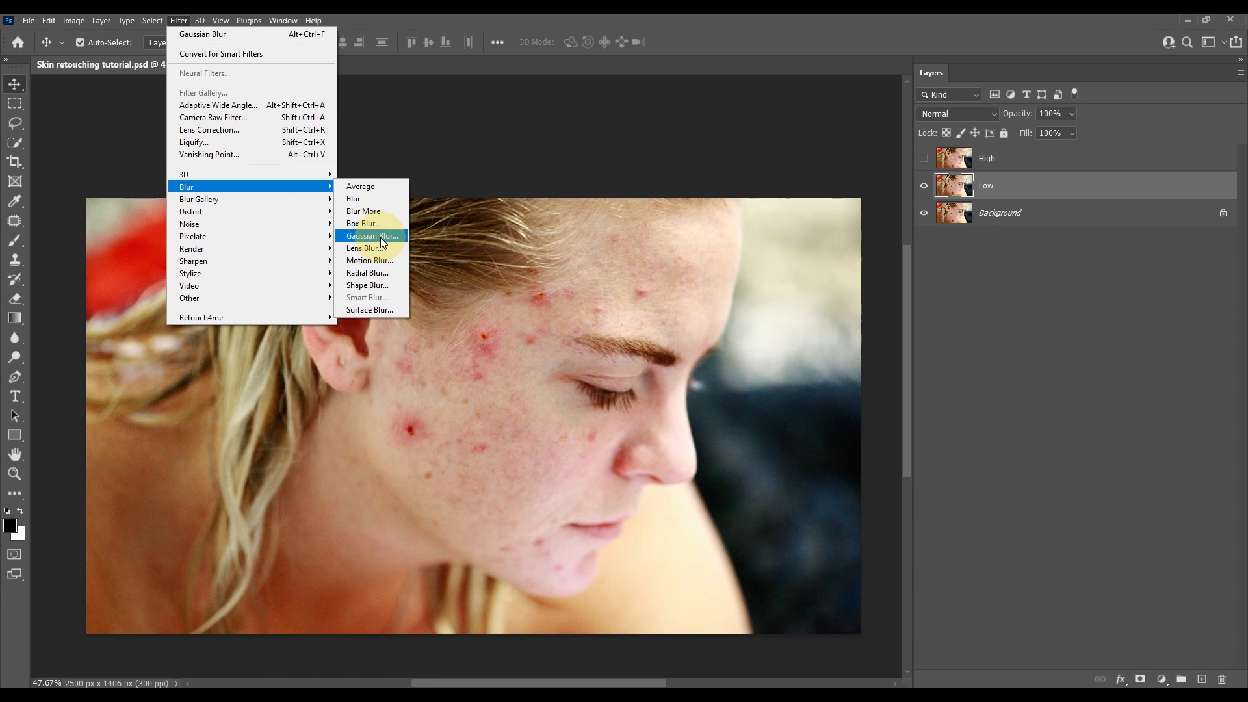
left_click(372, 236)
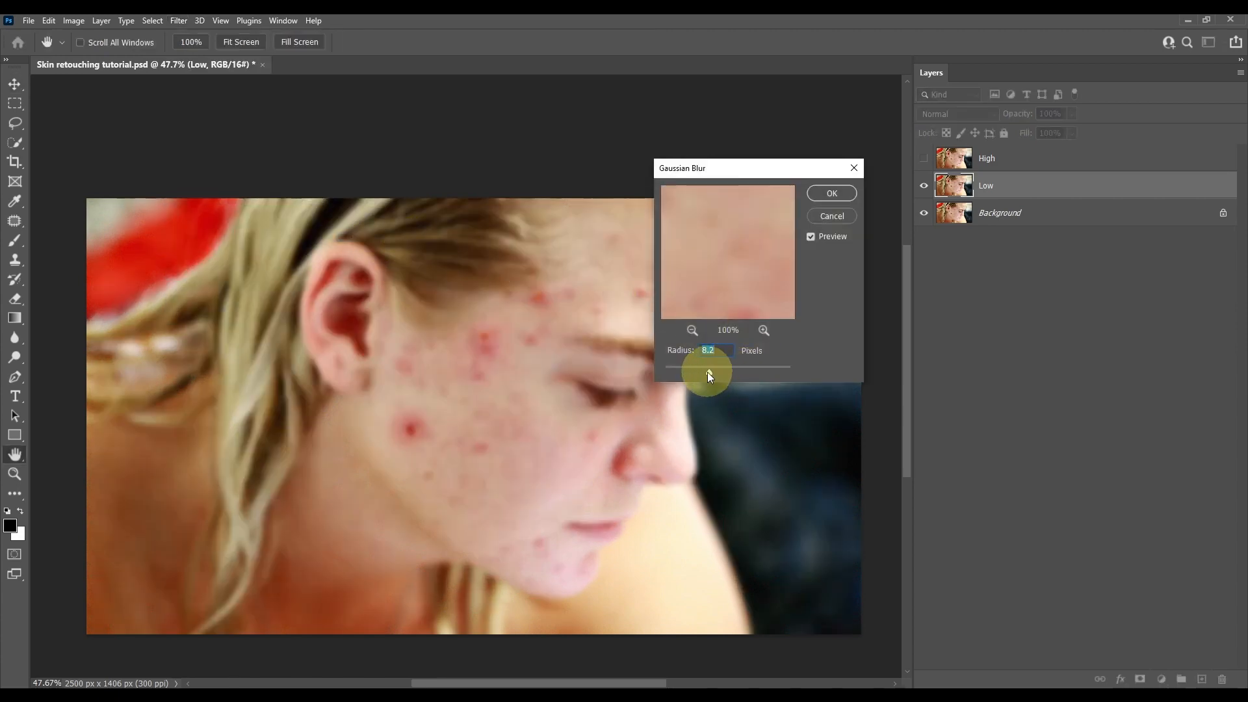
- Try Gaussian Blur radii of 0.1 and 6.2 pixels on the Low layer to compare the skin detail
left_click_drag(709, 374, 654, 372)
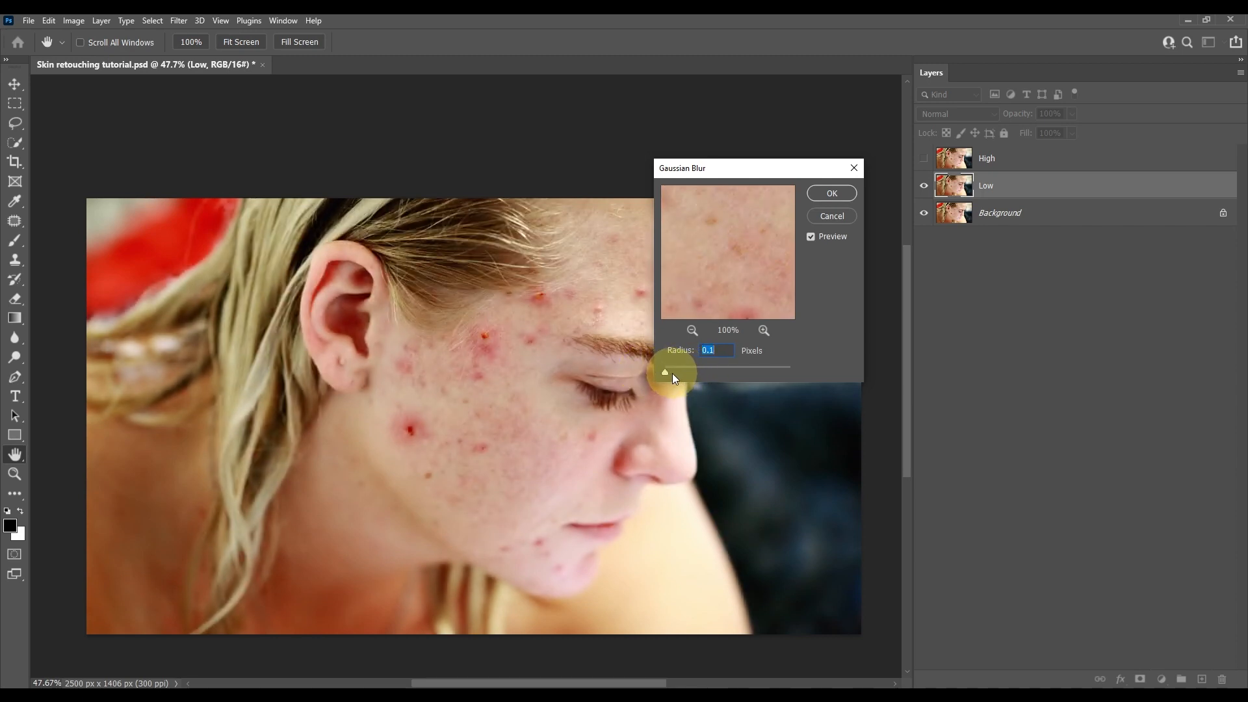
left_click_drag(731, 167, 725, 99)
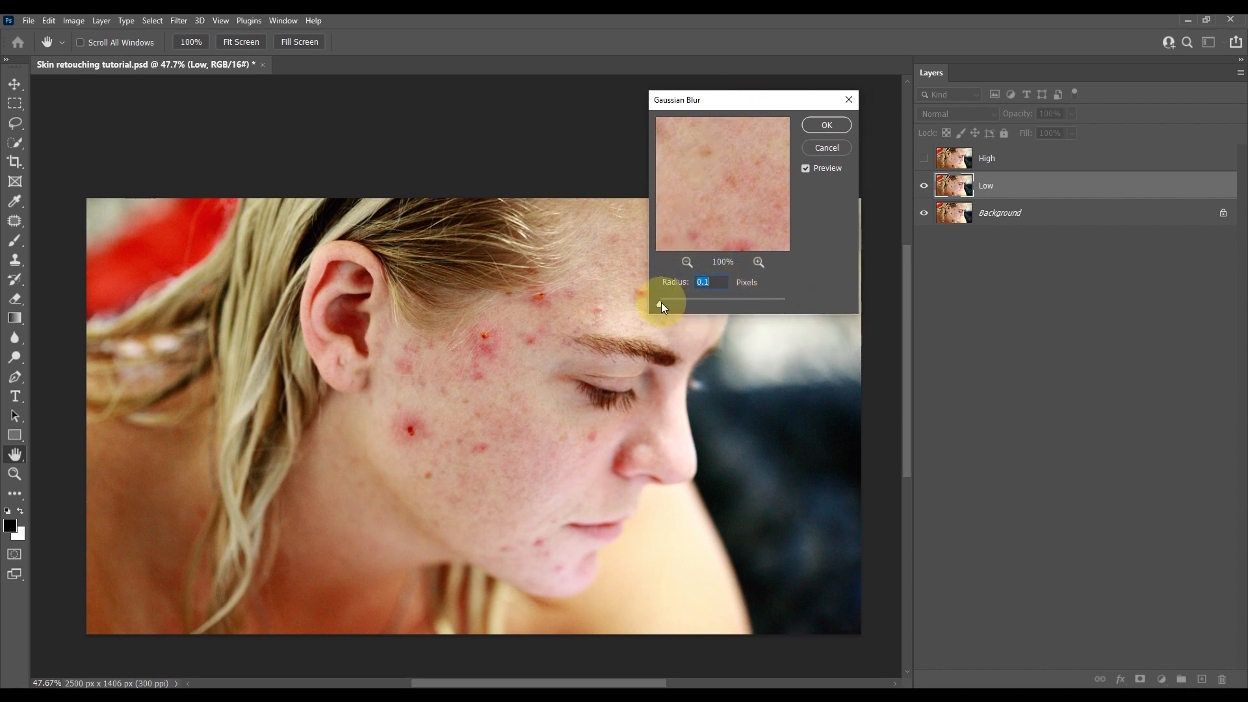
left_click_drag(697, 306, 700, 306)
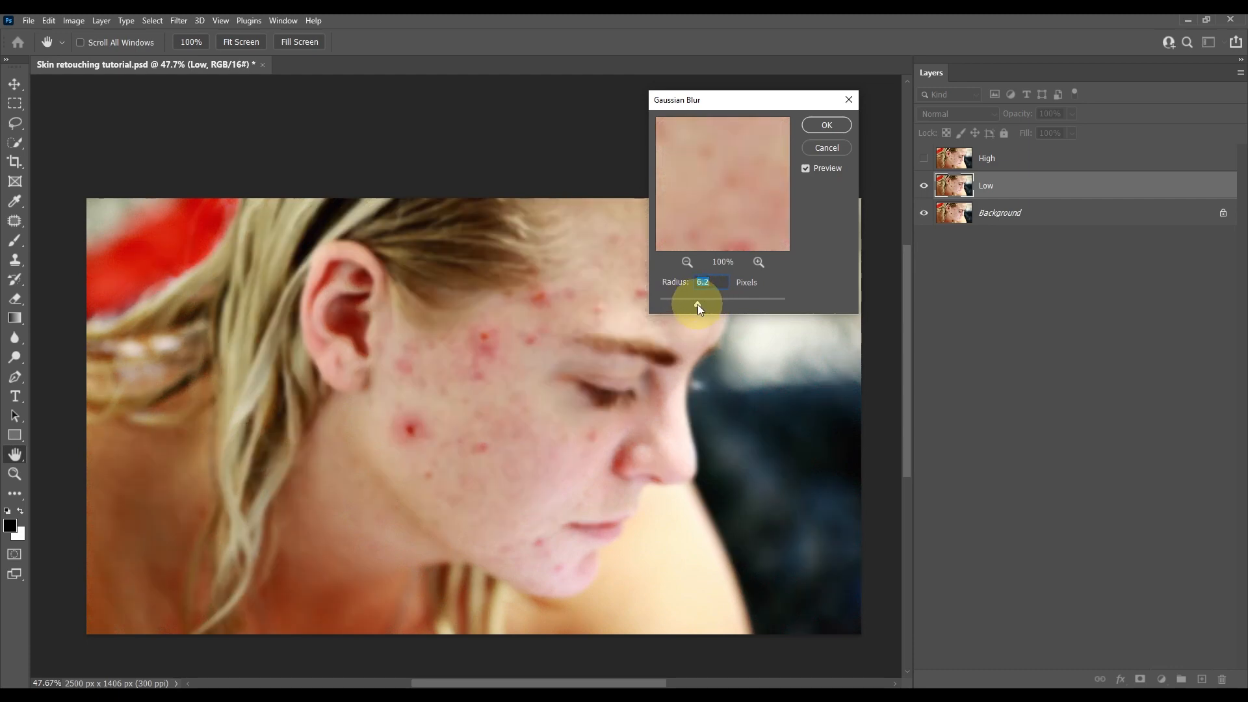
left_click_drag(692, 304, 635, 298)
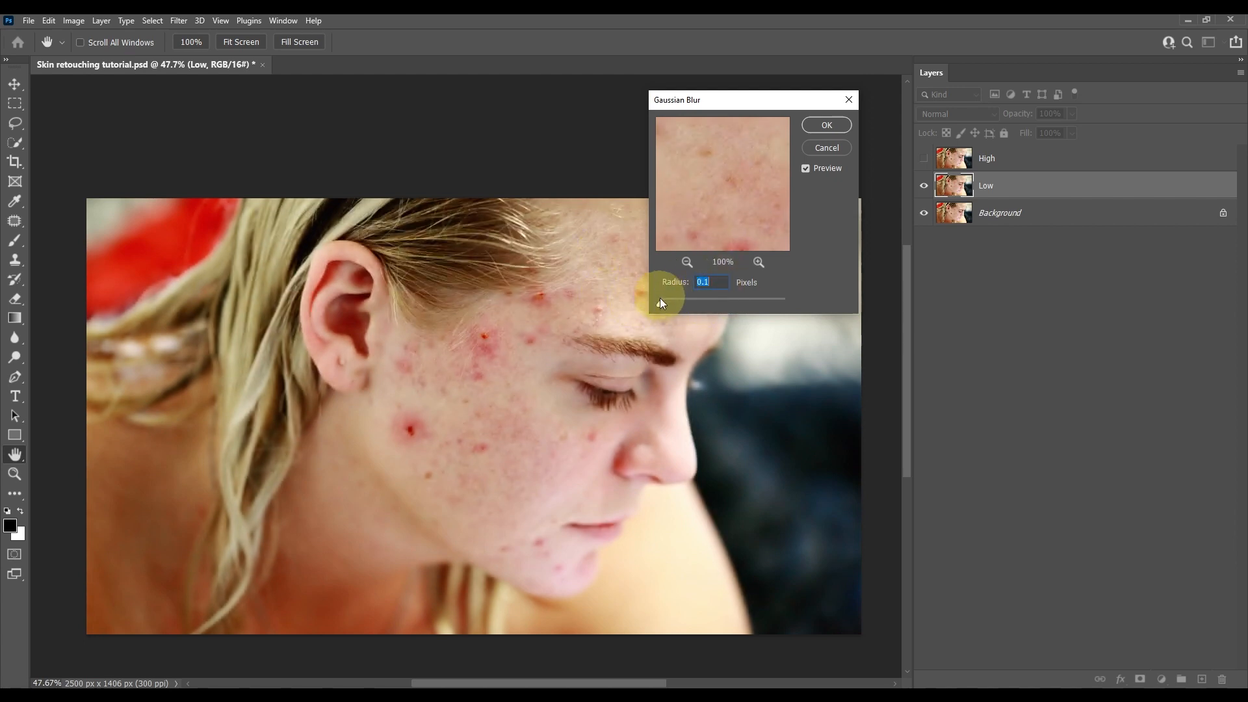
- Try a blur radius of 3.2 pixels and compare the face with the preview off and on
left_click(662, 302)
left_click_drag(673, 305, 676, 306)
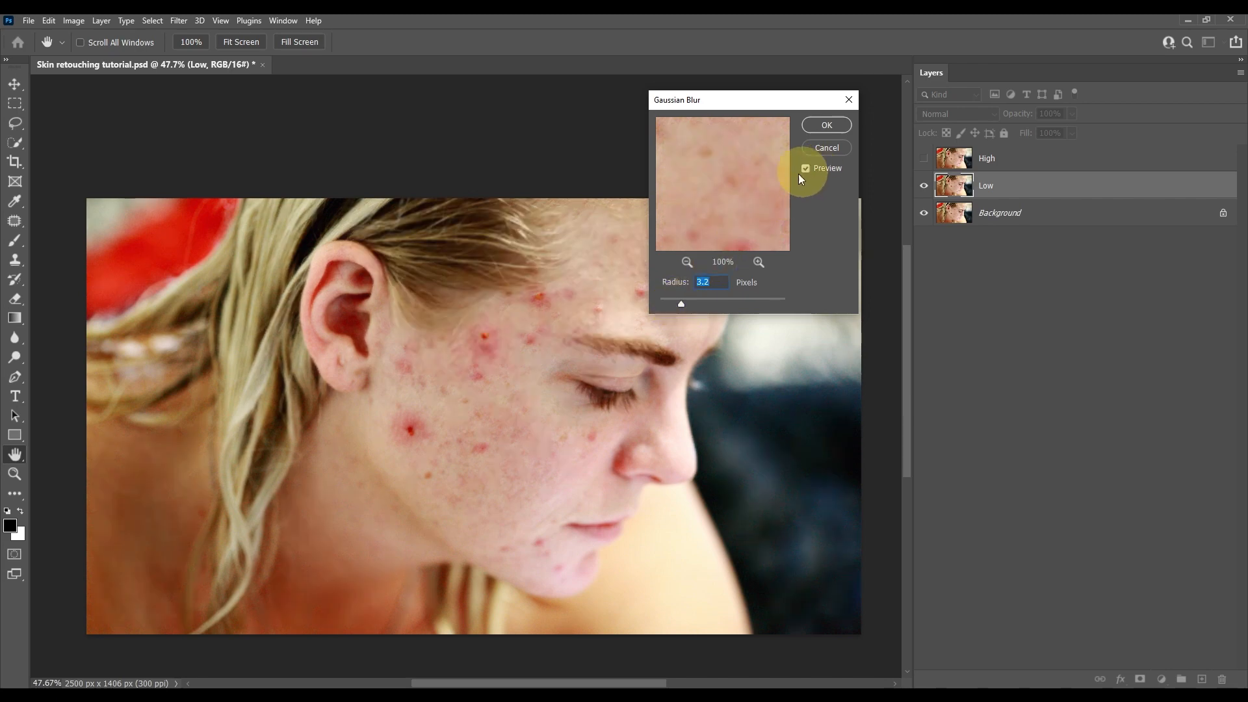
left_click_drag(791, 106, 779, 192)
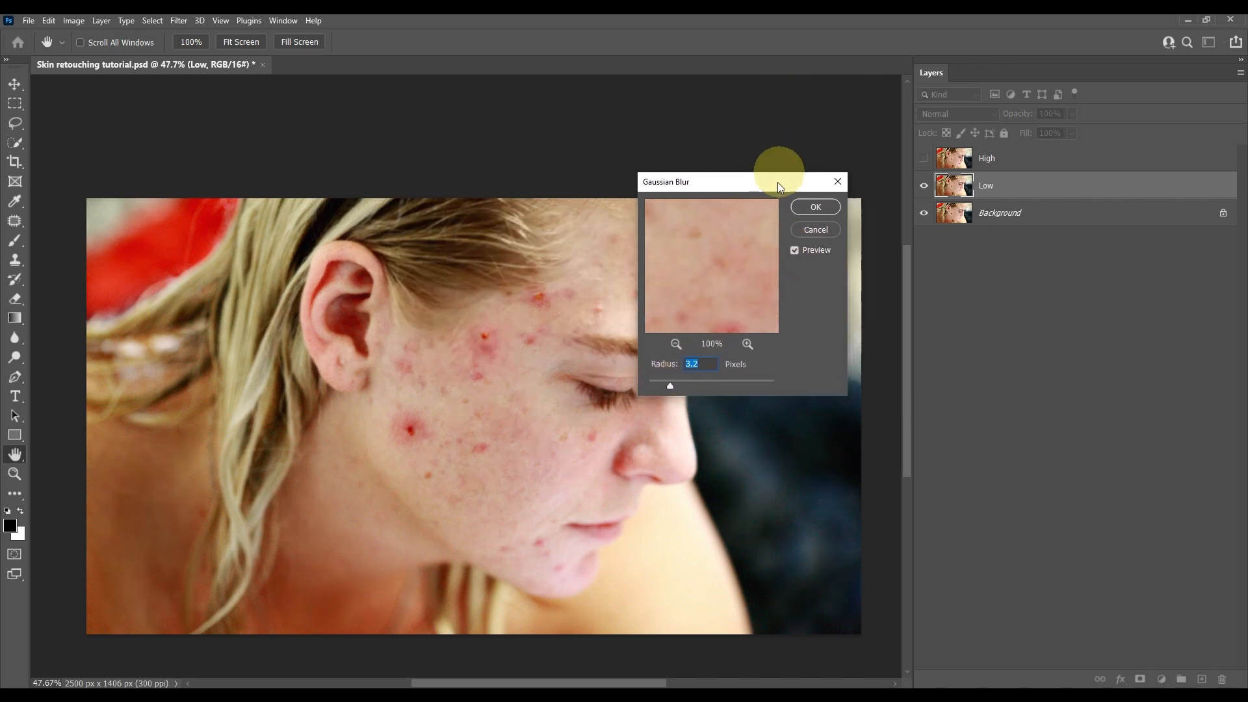
left_click(795, 256)
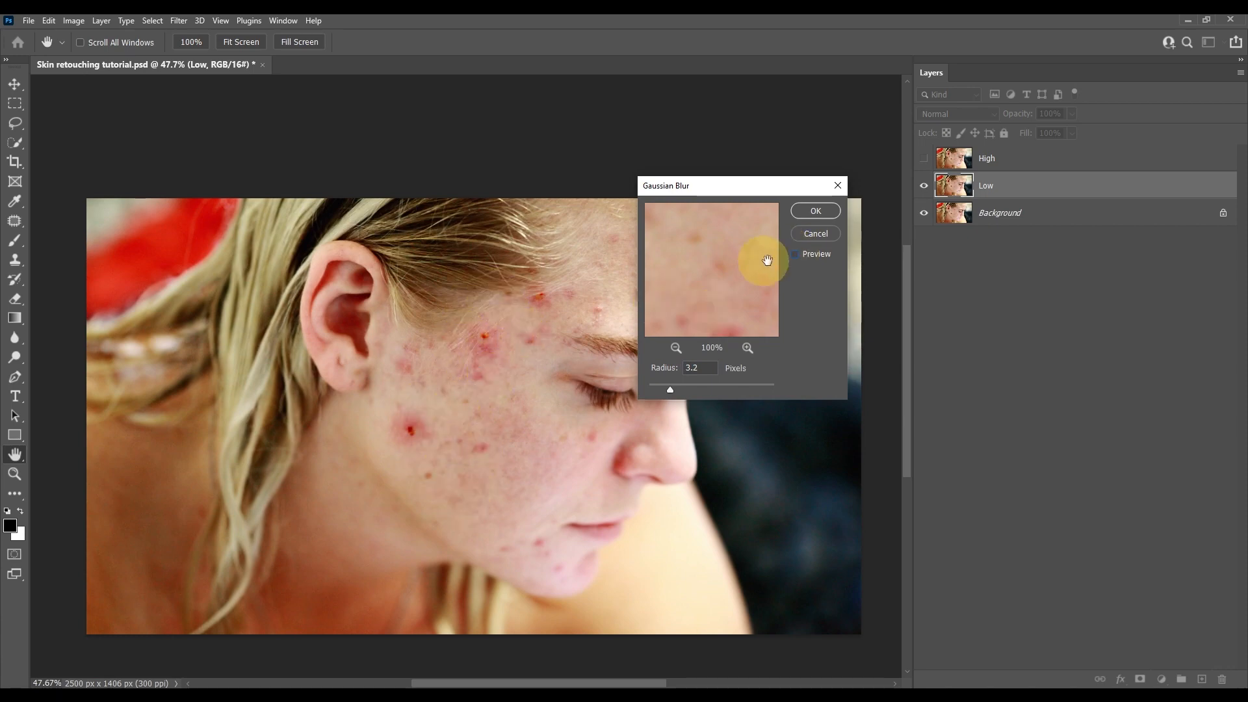
left_click(796, 255)
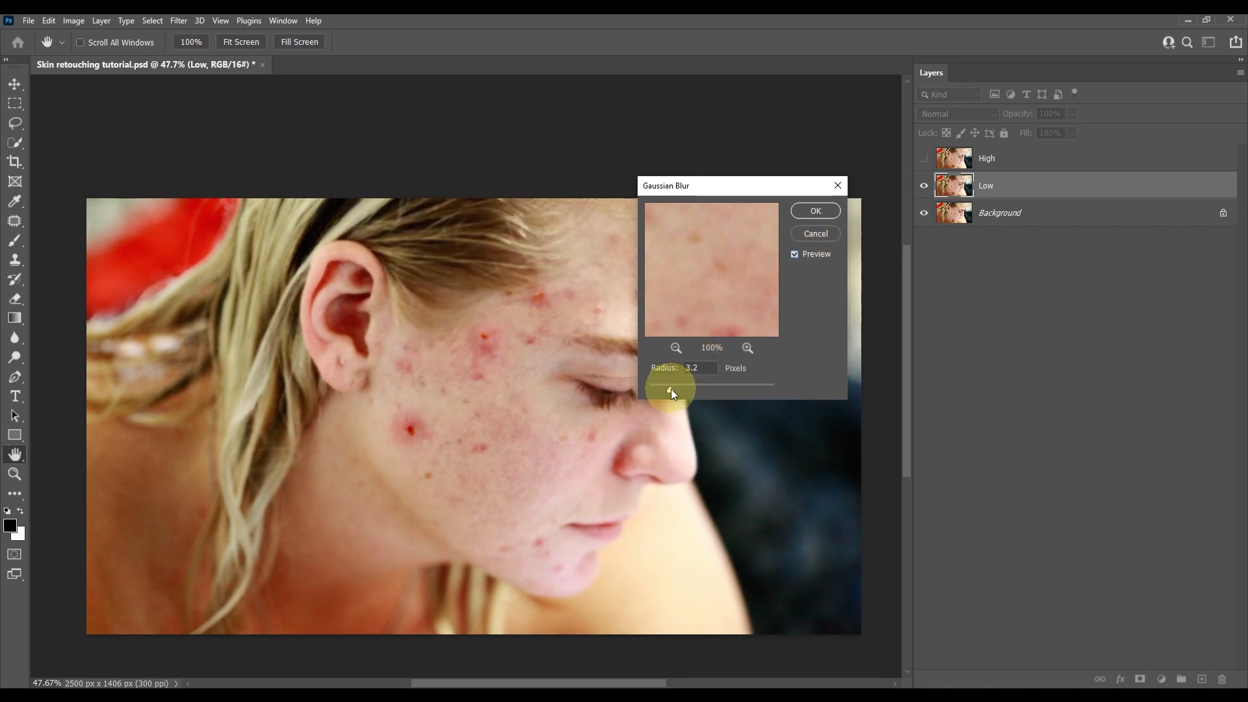
- Try a blur radius of 8.0 pixels and compare the cheek texture up close with the preview off and on
left_click_drag(670, 388, 675, 389)
left_click_drag(681, 390, 692, 392)
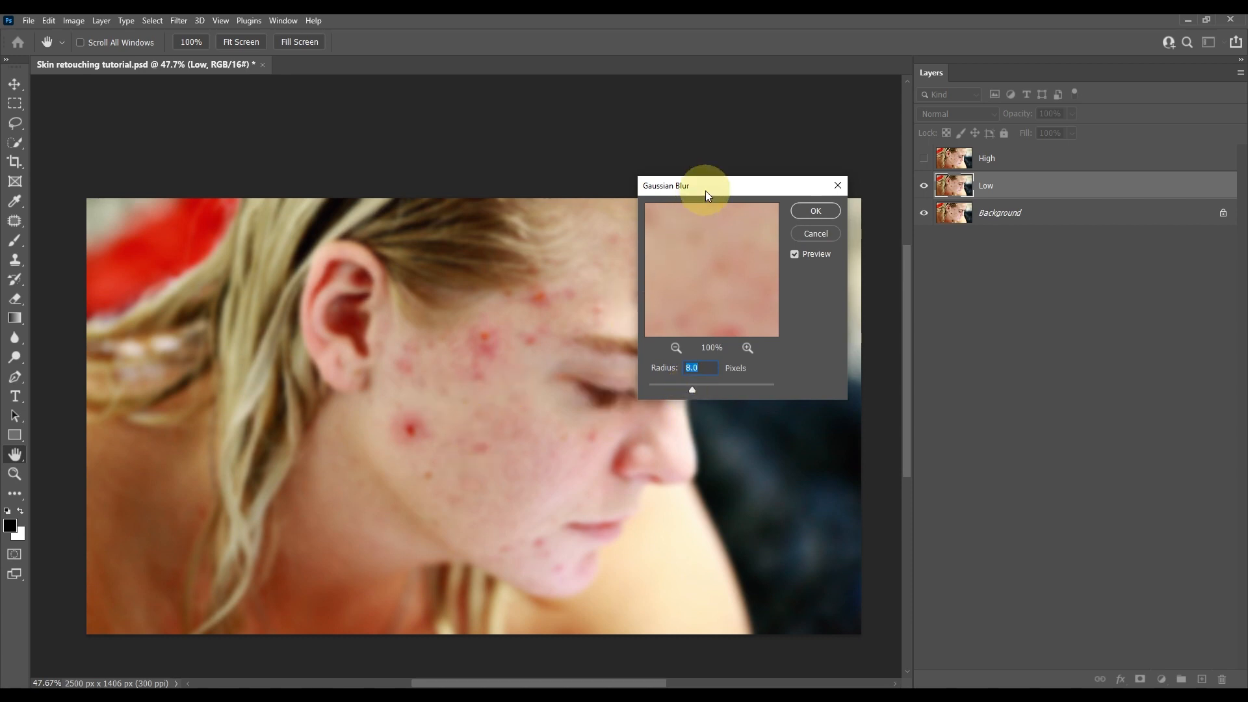
left_click_drag(706, 191, 784, 252)
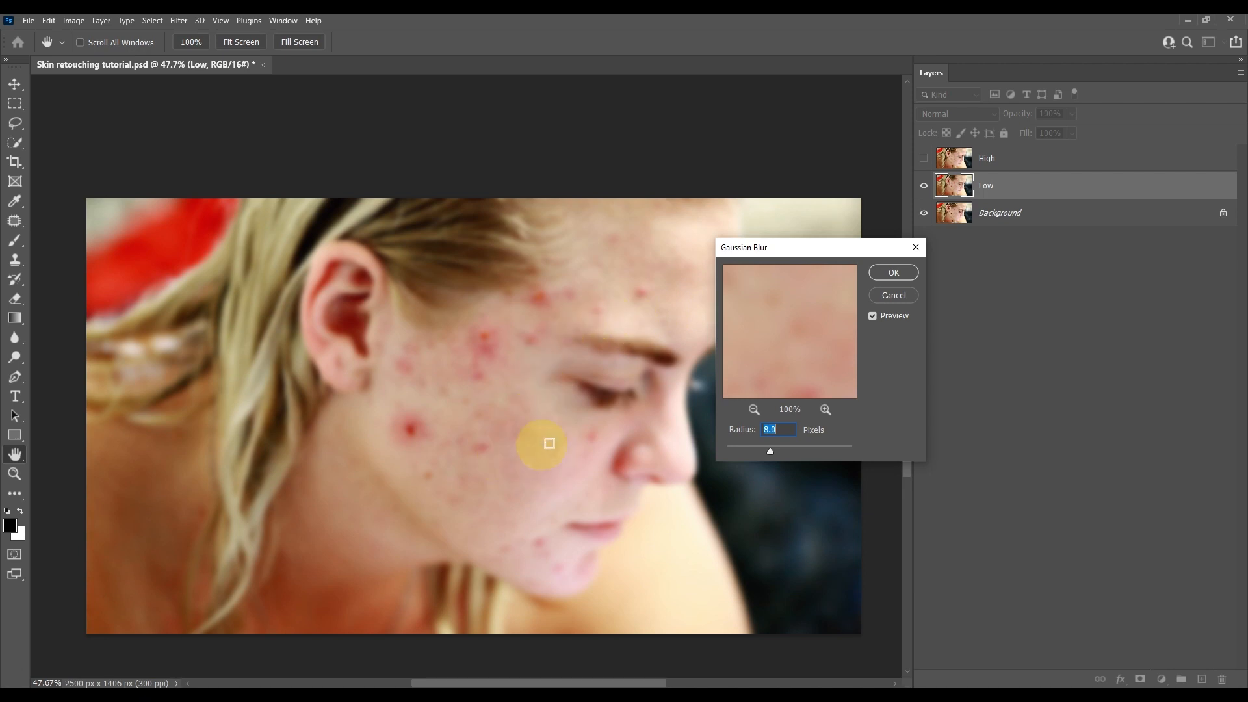
left_click(872, 316)
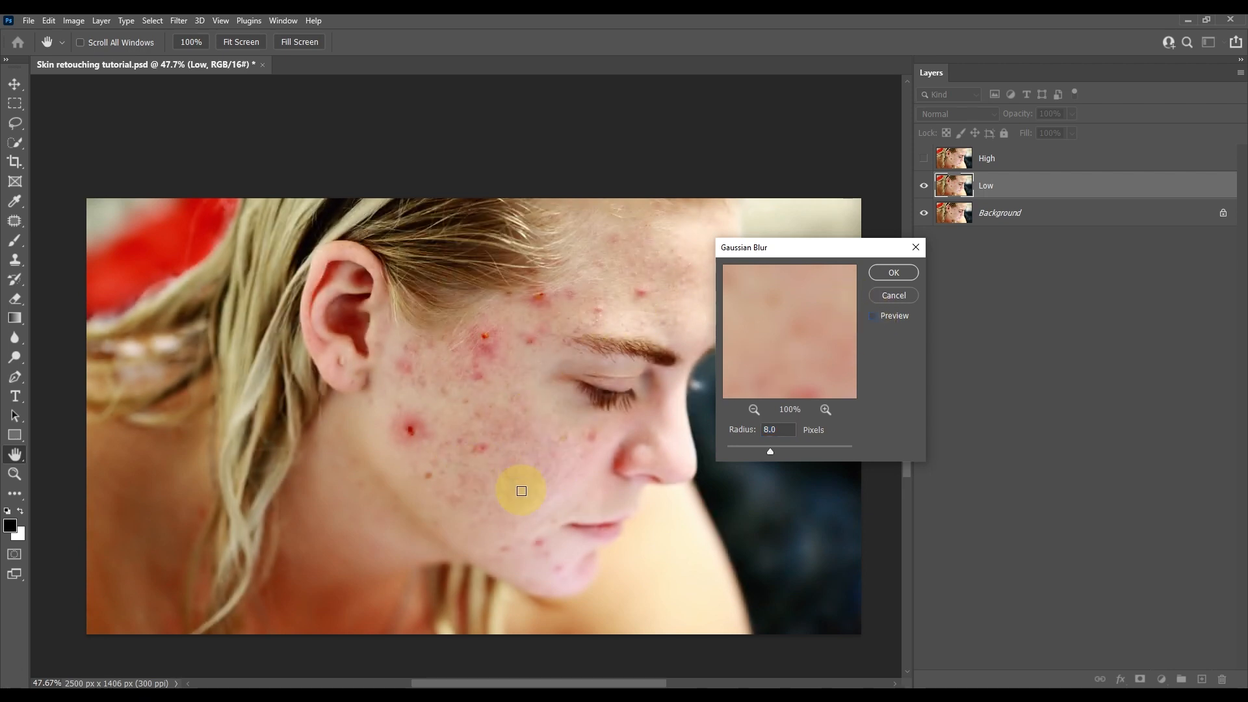
left_click(494, 481, "alt")
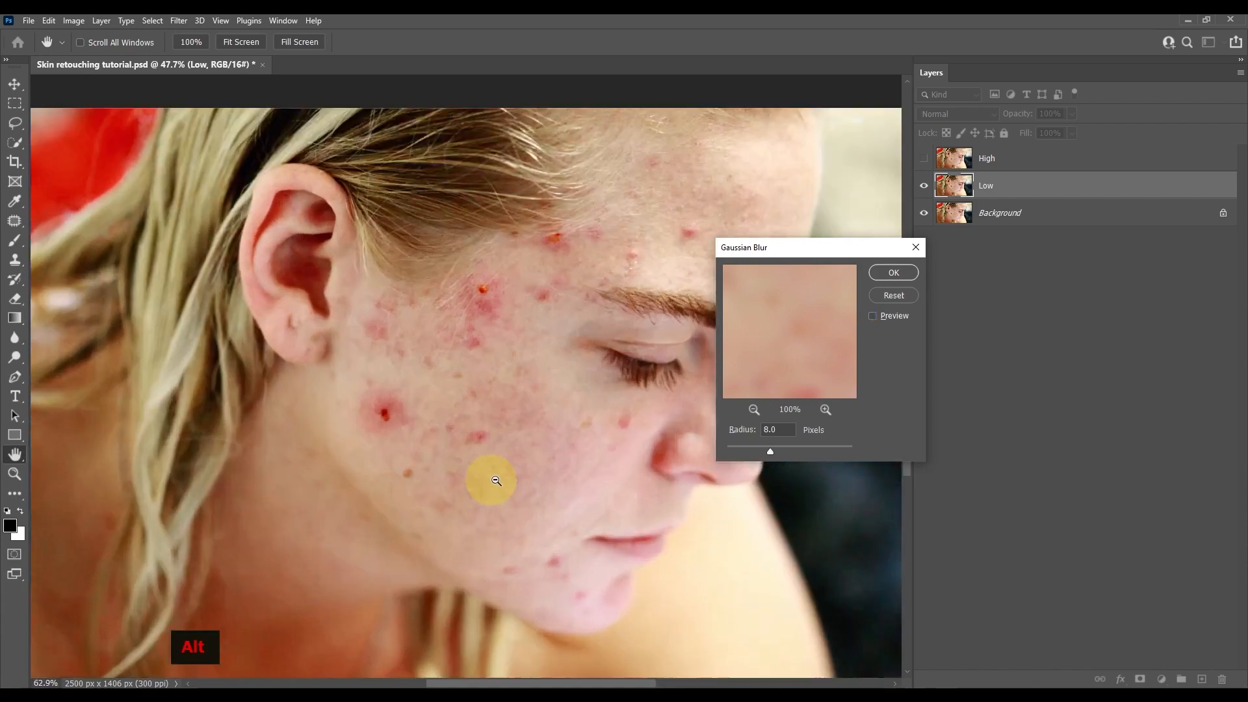
left_click_drag(496, 481, 538, 481)
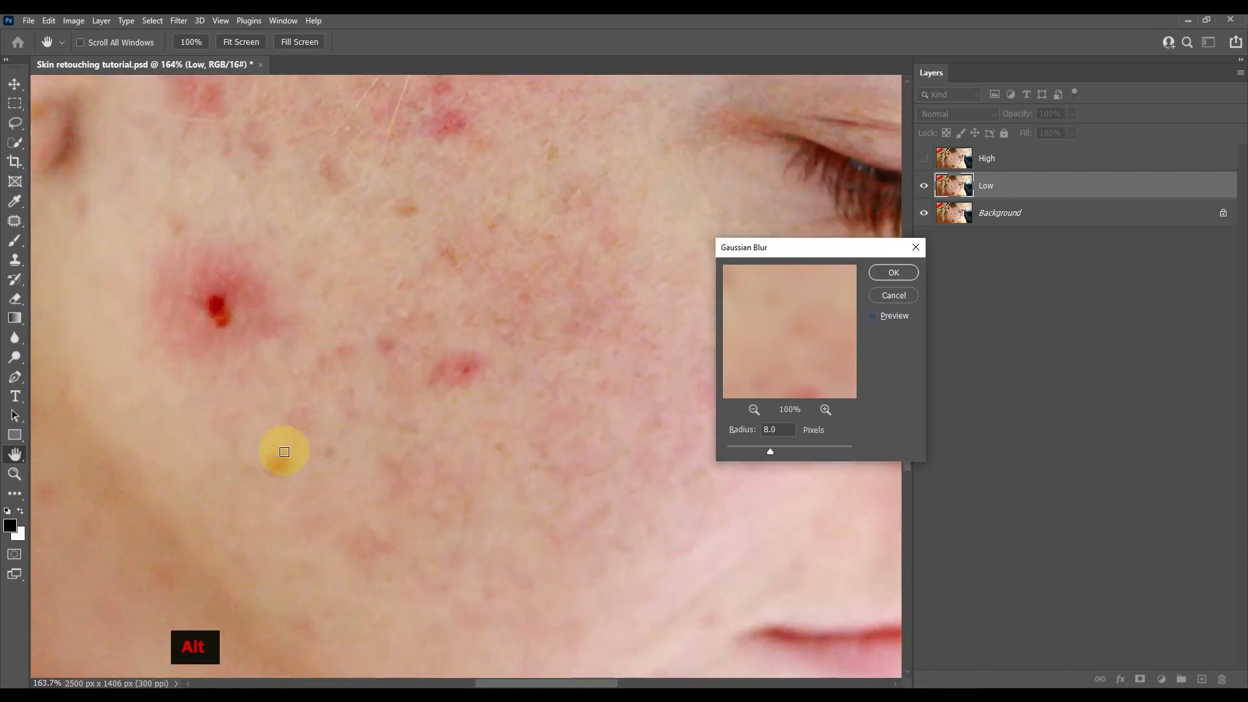
left_click(872, 316)
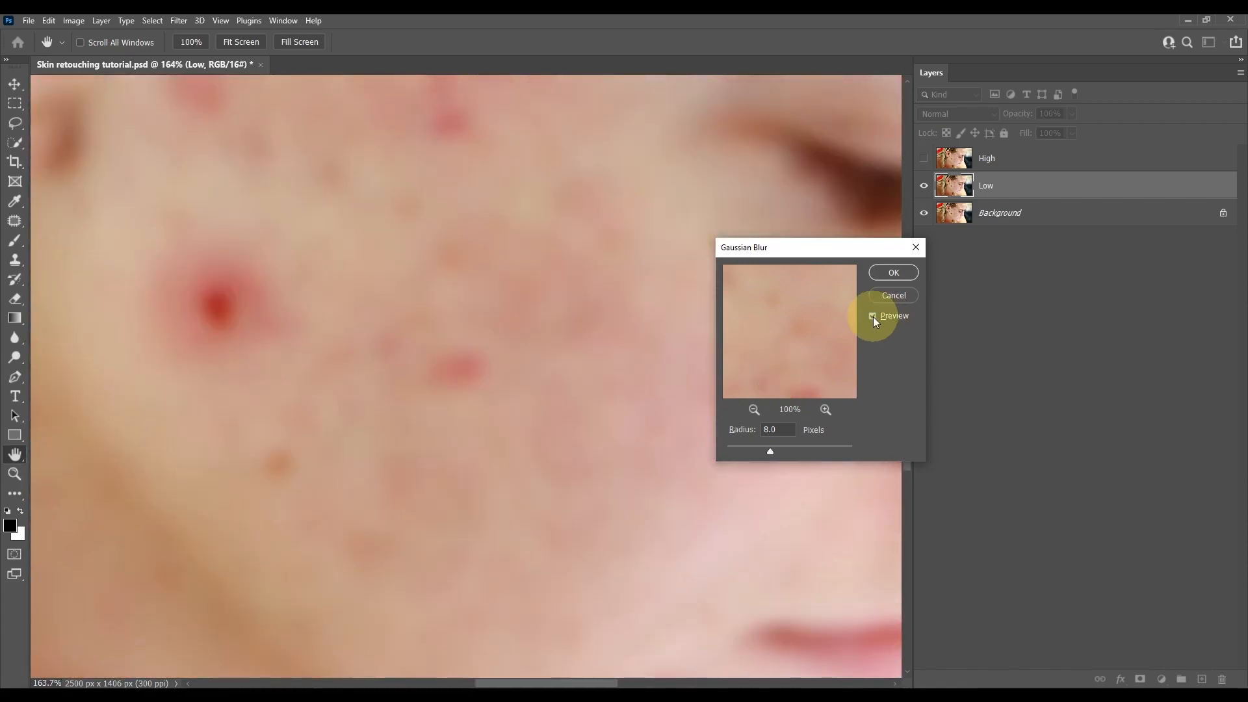
left_click_drag(557, 418, 512, 419)
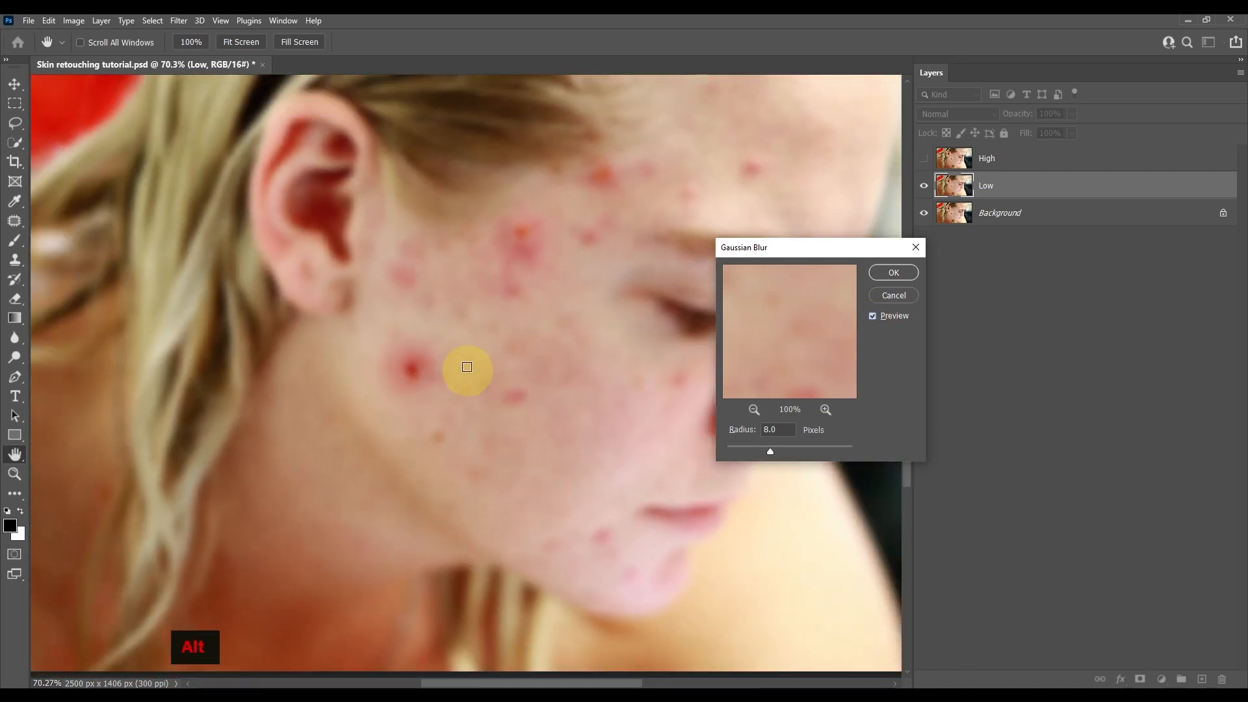
- Try a stronger blur radius of 18.0 pixels and examine the face
left_click_drag(771, 451, 781, 451)
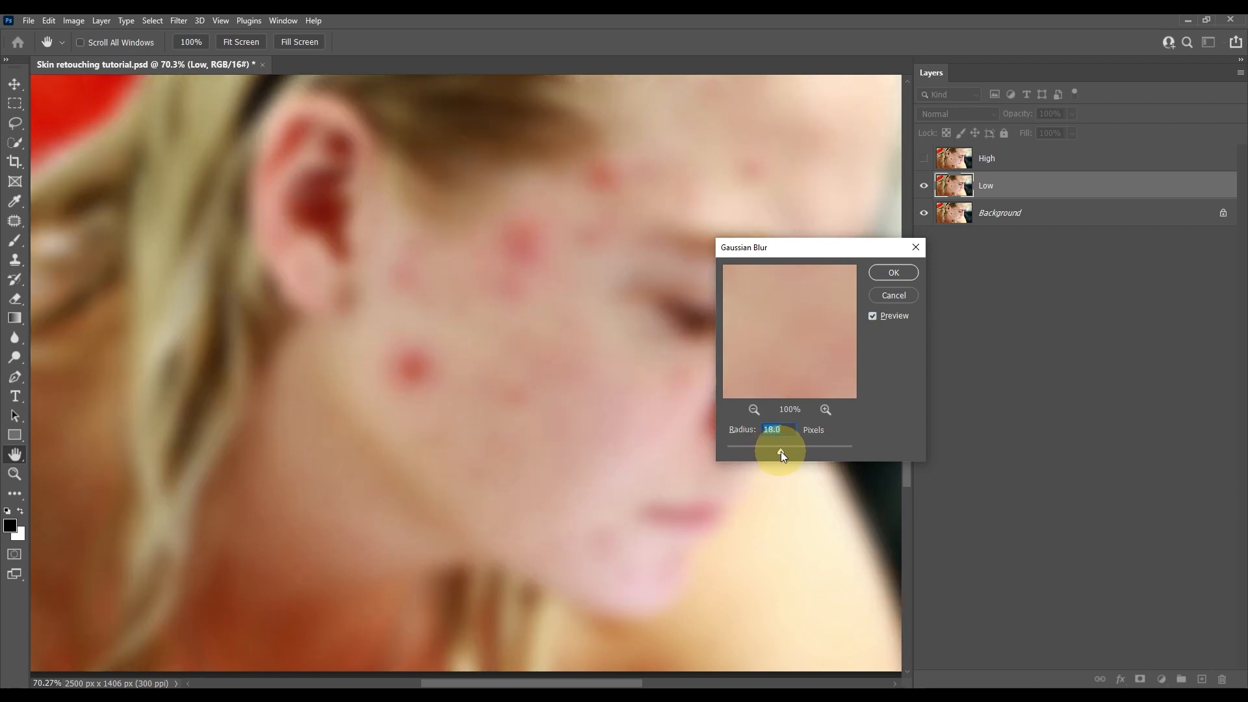
key("space")
left_click_drag(529, 395, 396, 434)
- Apply the Gaussian Blur to the Low layer with a radius of 9.0 pixels
left_click_drag(782, 450, 774, 450)
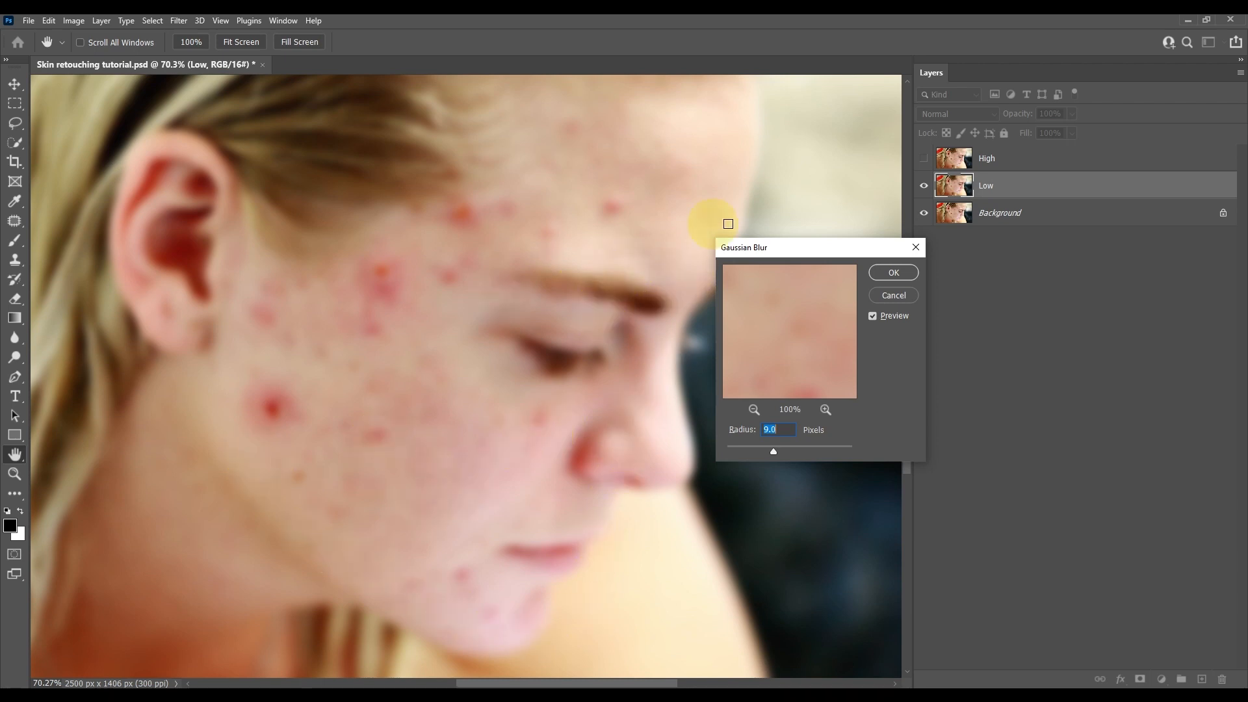
left_click_drag(766, 251, 706, 252)
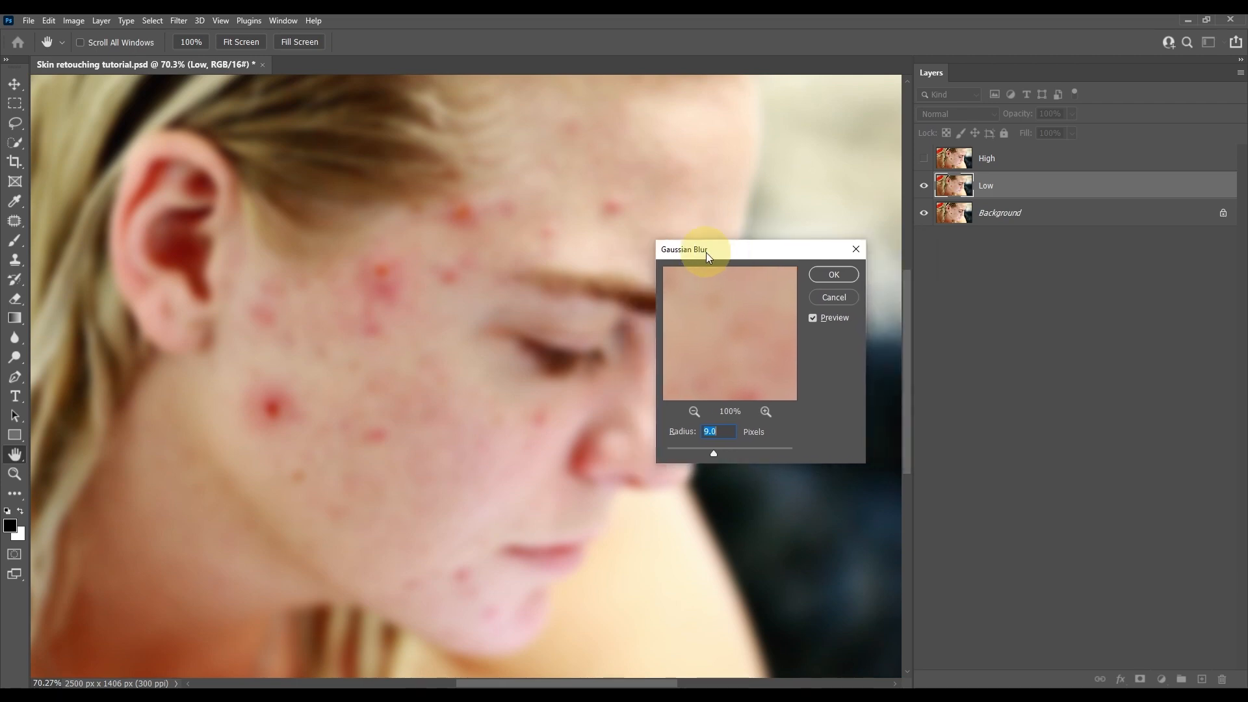
left_click(834, 277)
key("v")
scroll(587, 356, "down", 2)
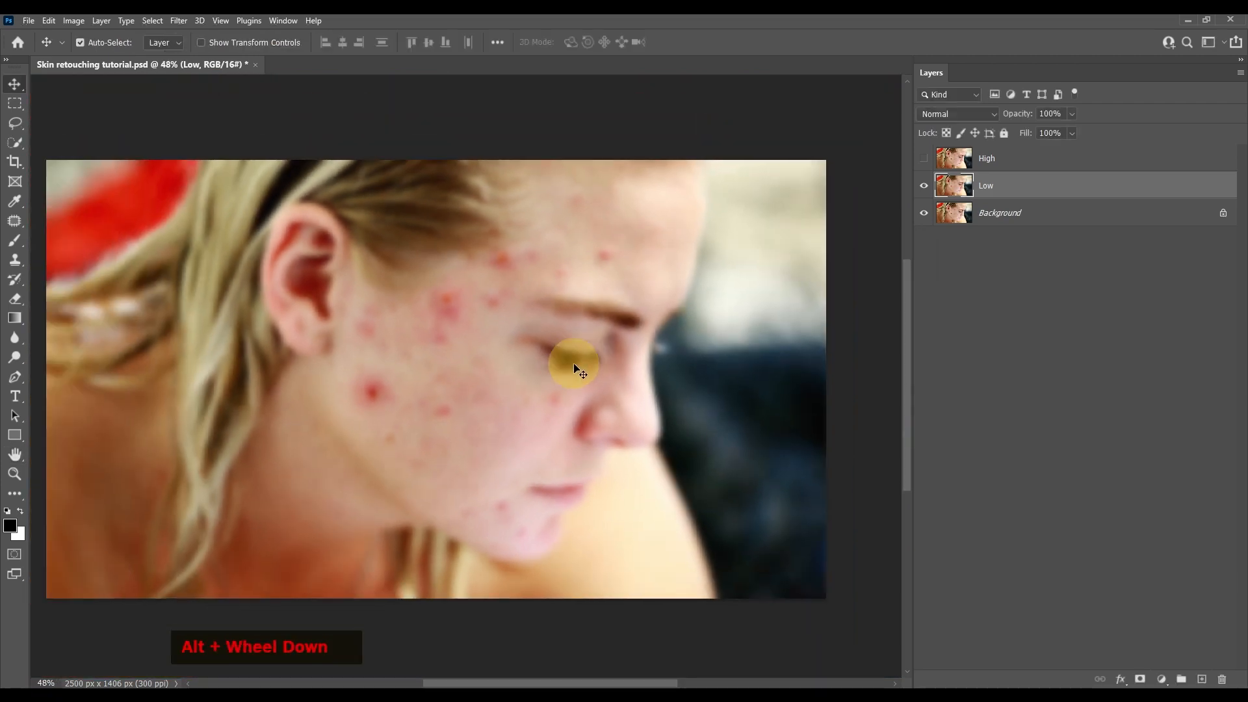
key("space")
left_click_drag(542, 350, 564, 368)
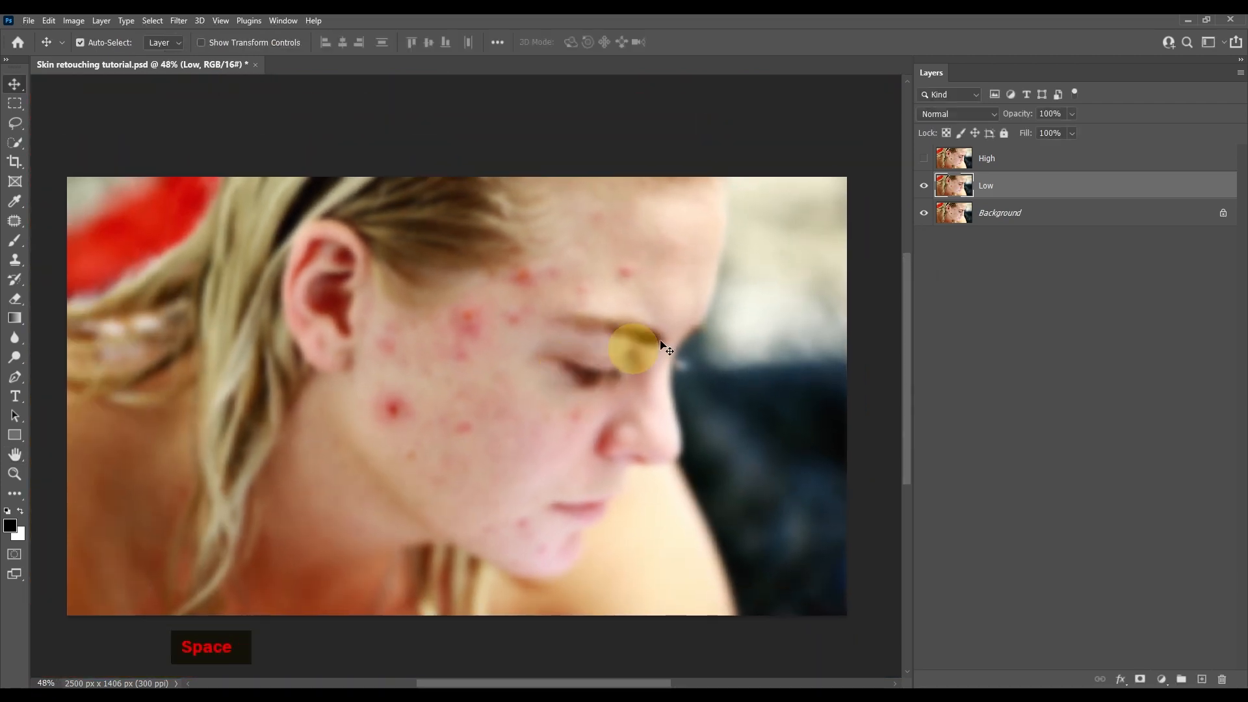
- Make the High layer visible, select it, and open Apply Image for it with the face left in view
left_click(923, 158)
left_click(962, 160)
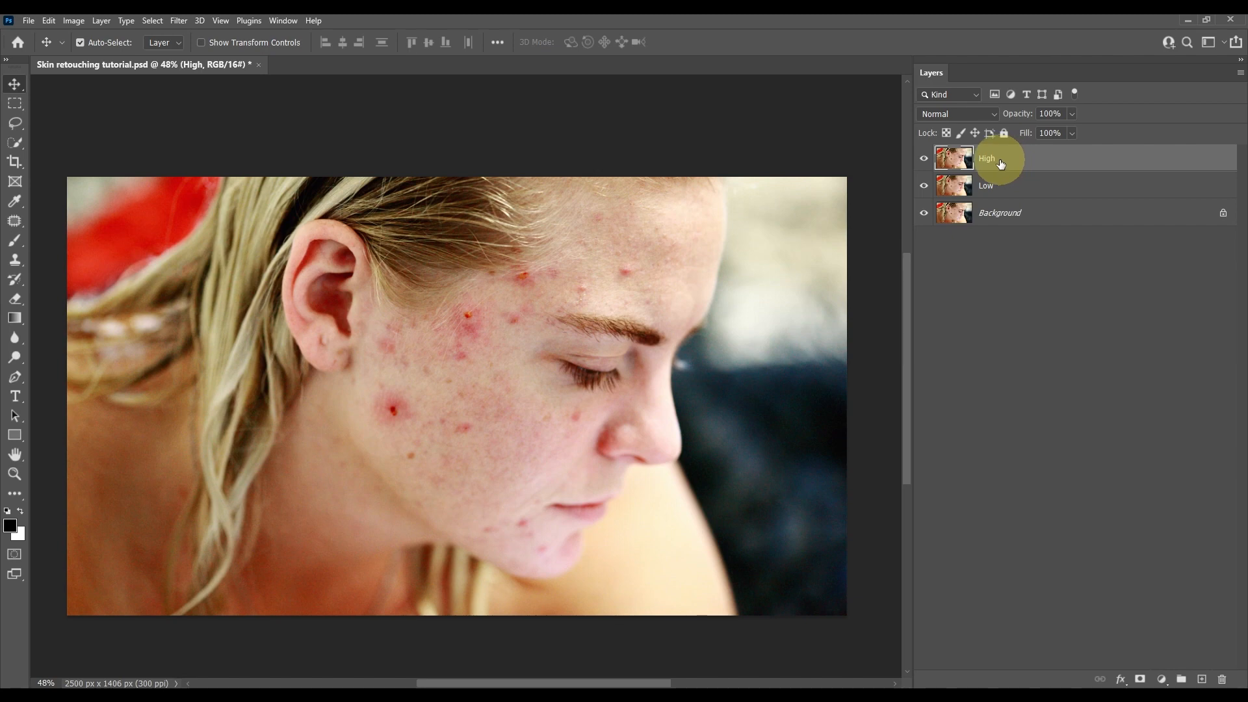
left_click(67, 24)
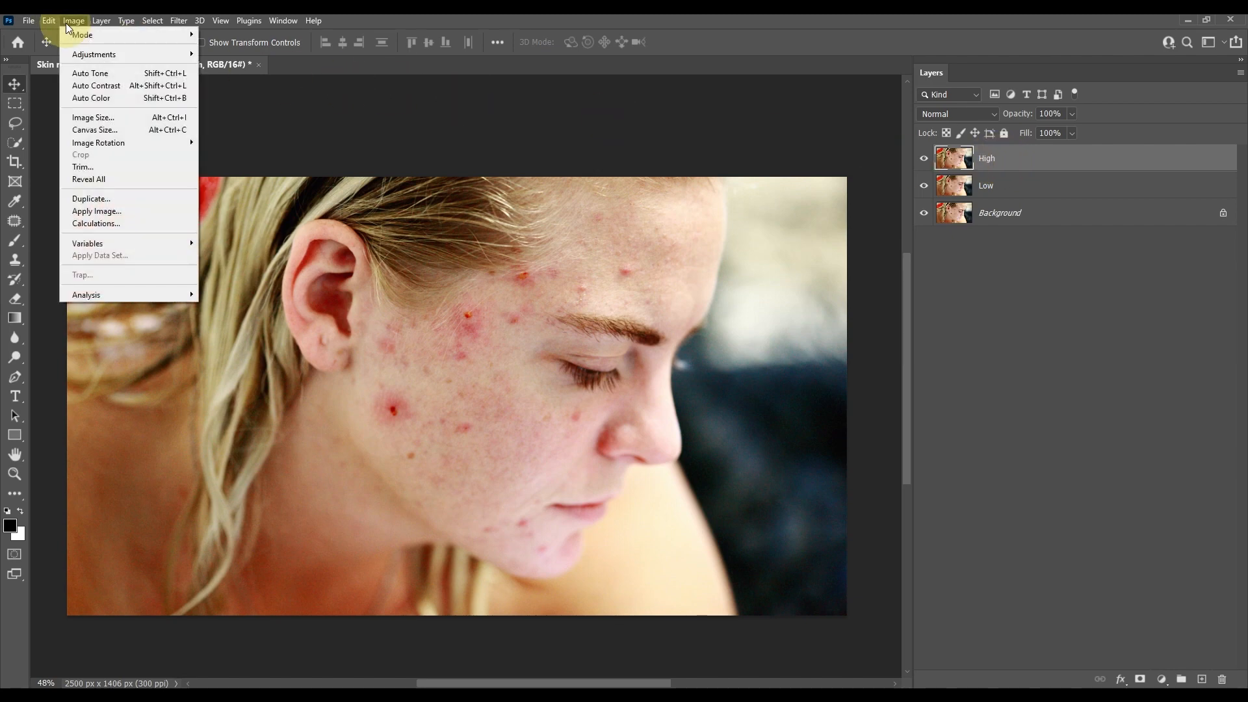
left_click(105, 216)
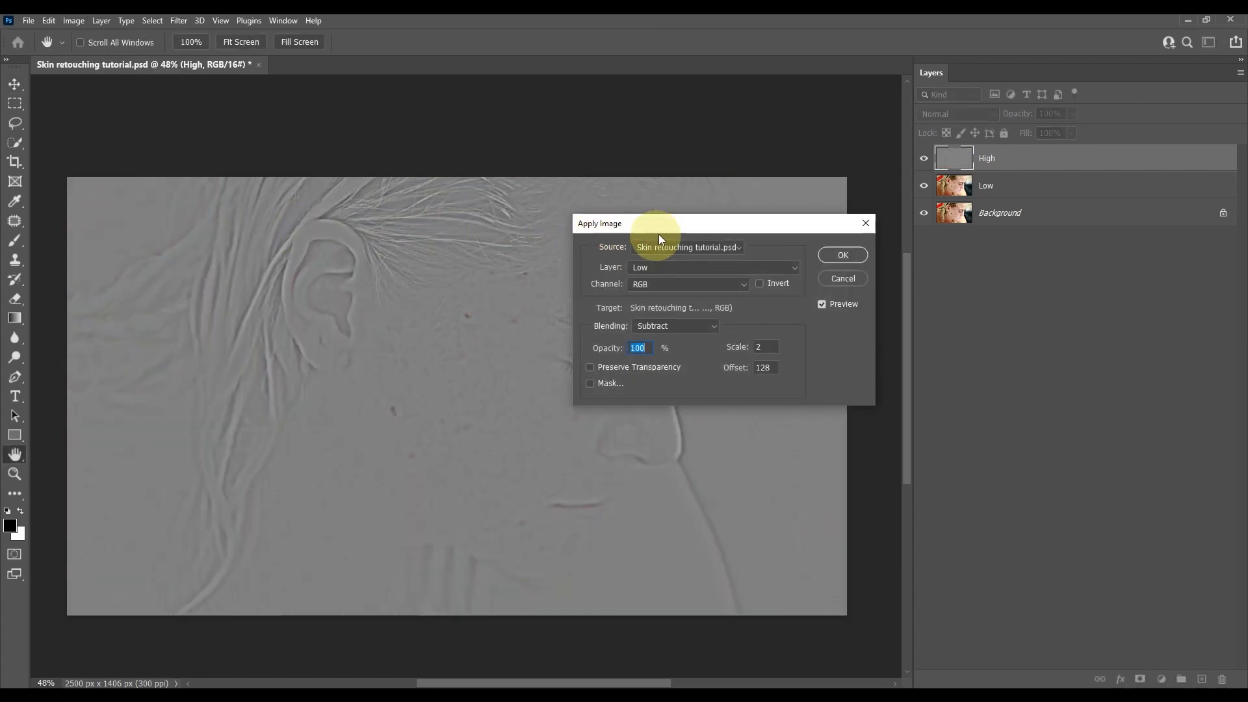
left_click_drag(653, 233, 541, 271)
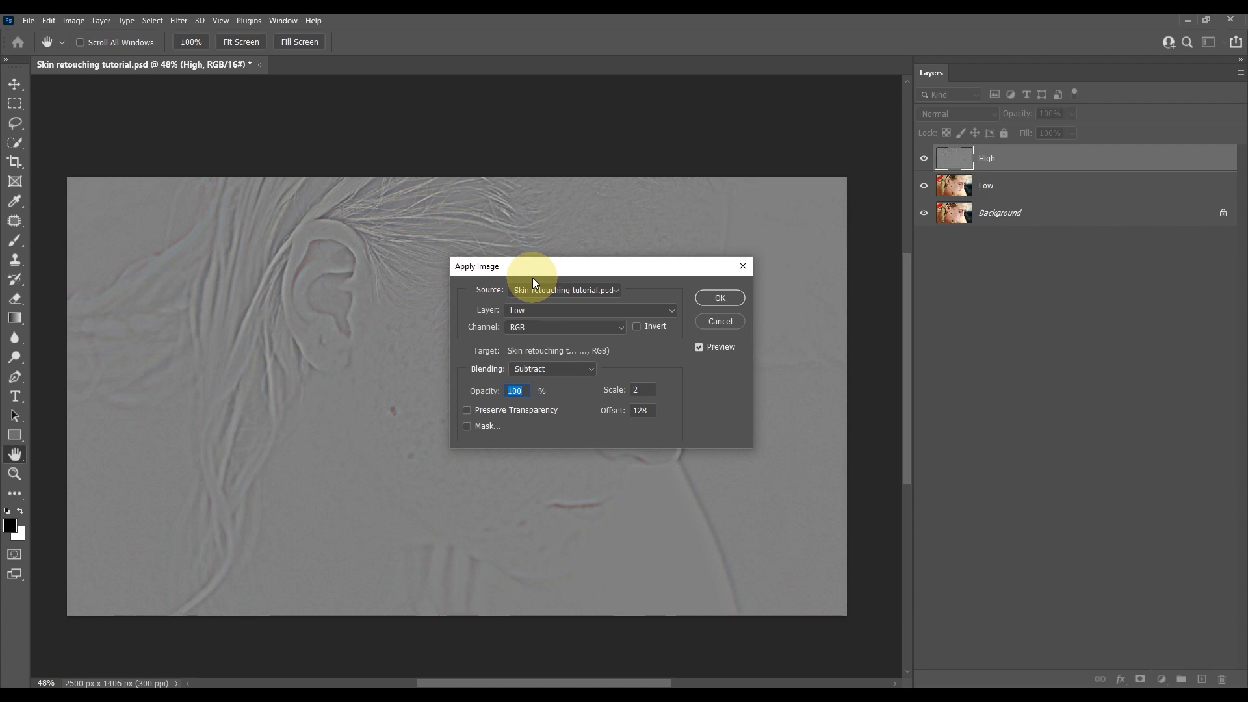
left_click_drag(531, 275, 557, 291)
left_click(453, 361)
left_click_drag(557, 291, 557, 299)
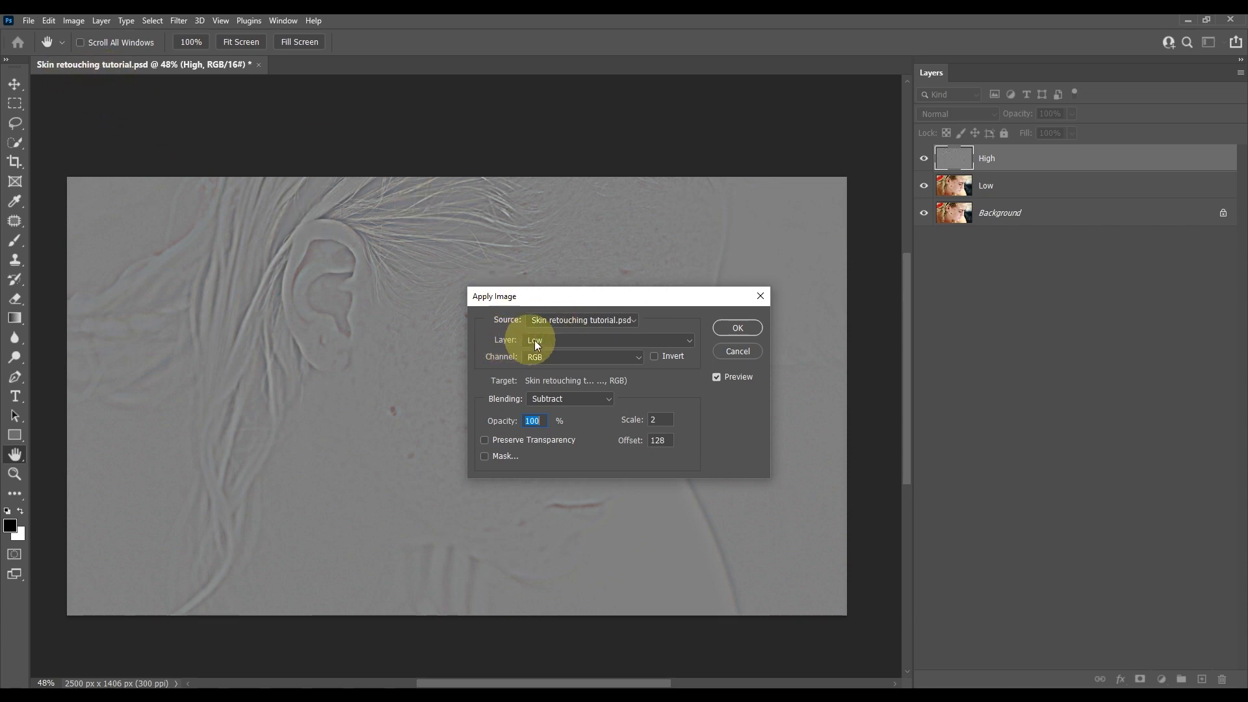
- Choose the blurred Low layer as the source layer for Apply Image
left_click(572, 340)
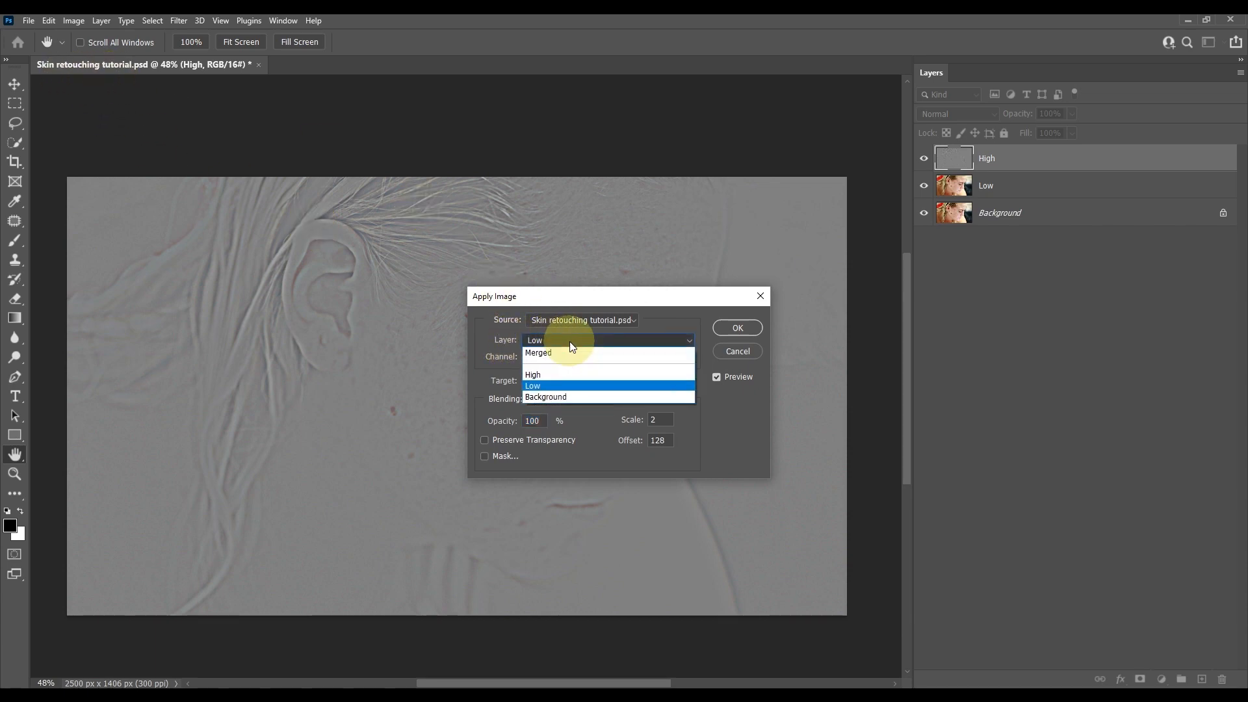
left_click(541, 386)
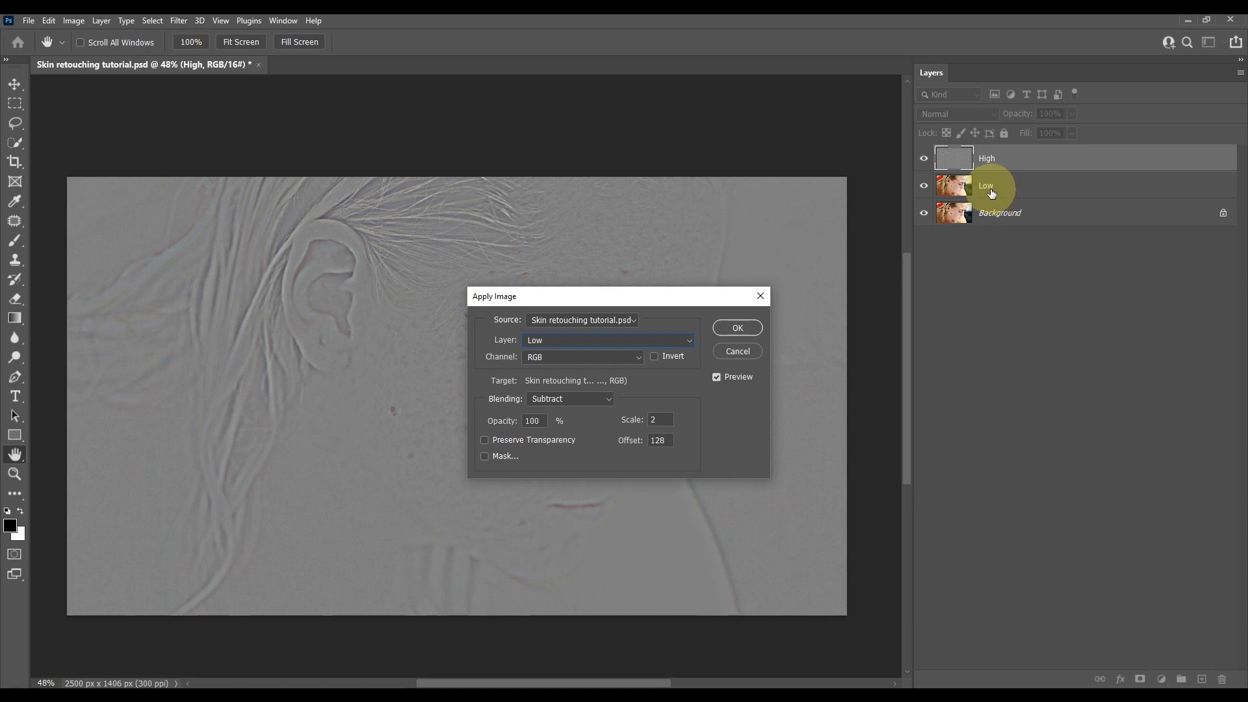
left_click(557, 339)
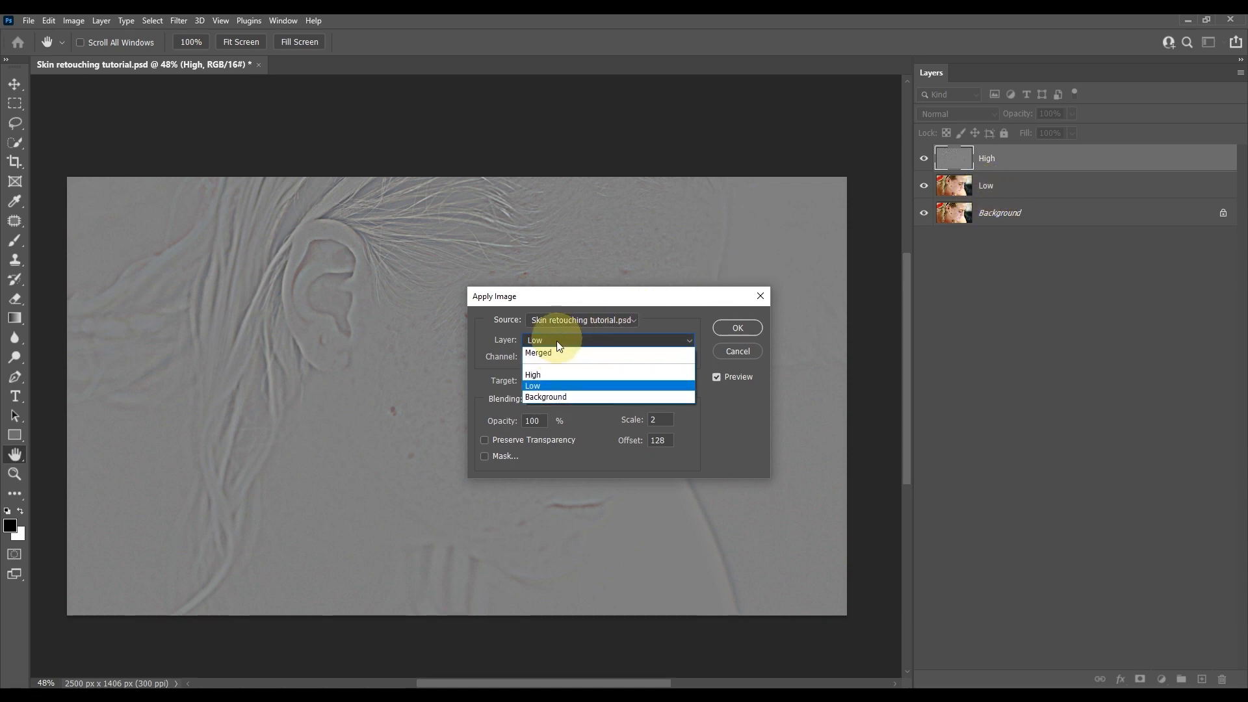
left_click(547, 387)
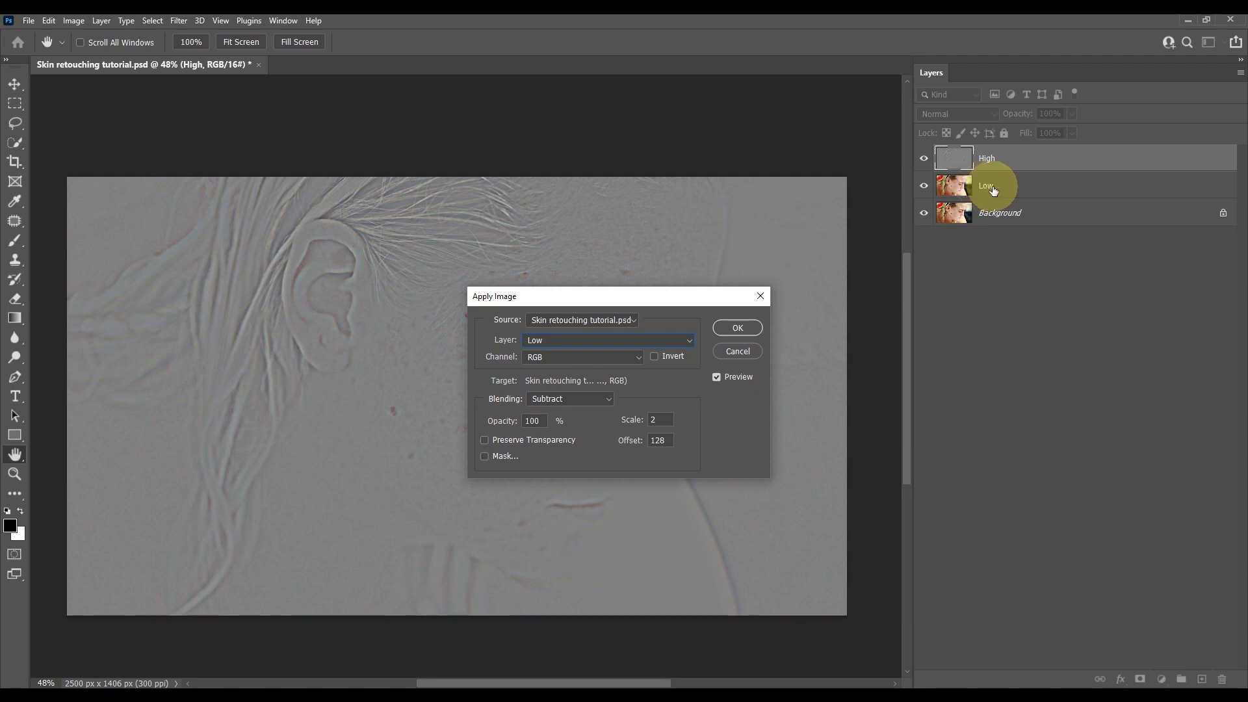
left_click(574, 340)
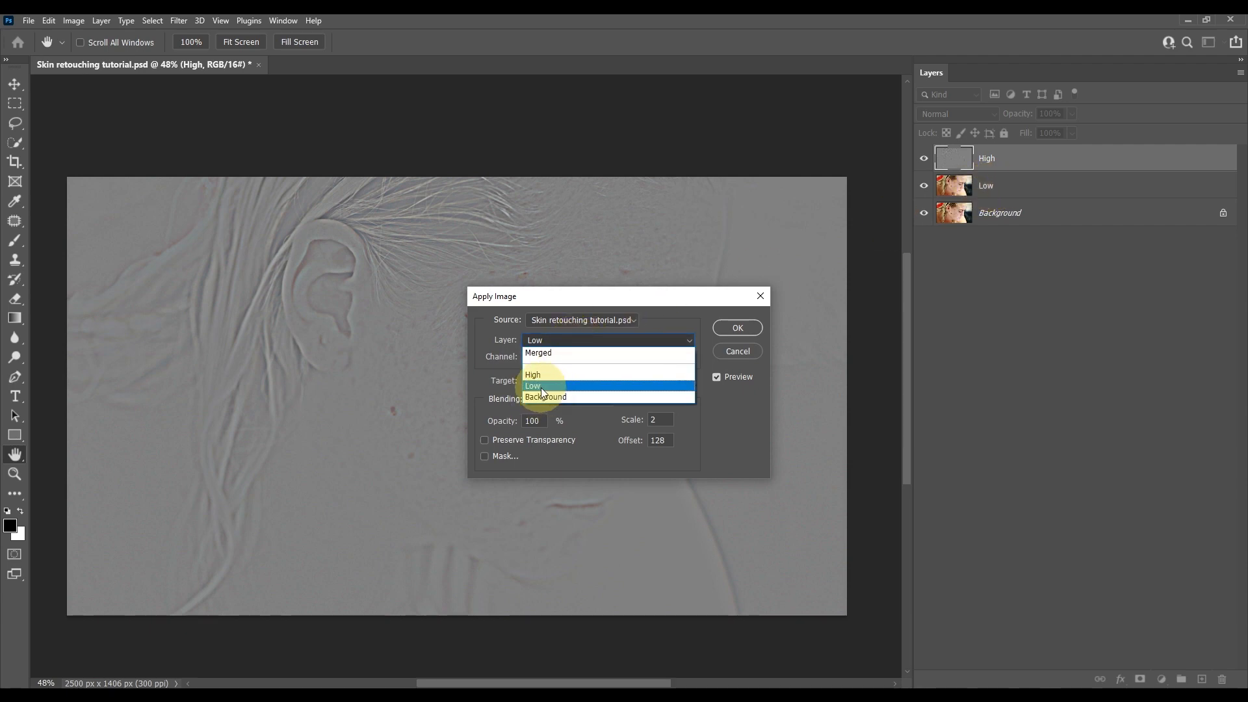
left_click(571, 387)
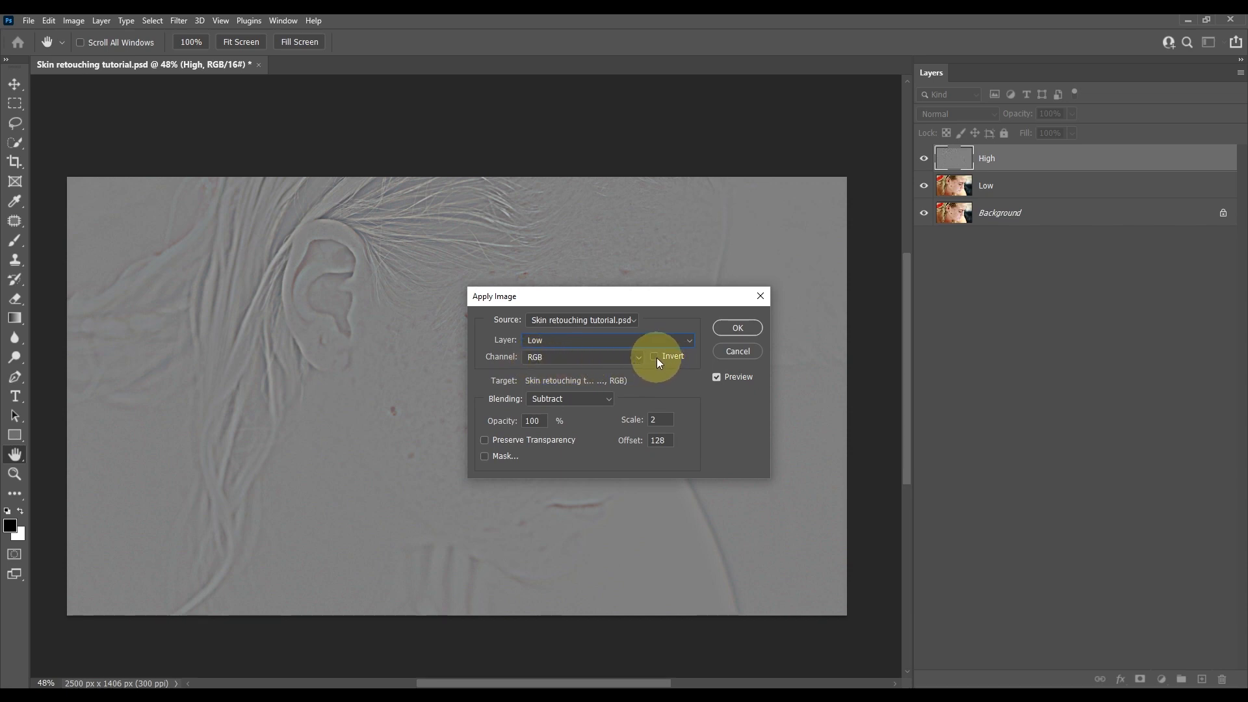
- Set the blending to Subtract with Scale 2 and Offset 128, and apply the image to the High layer
left_click(568, 399)
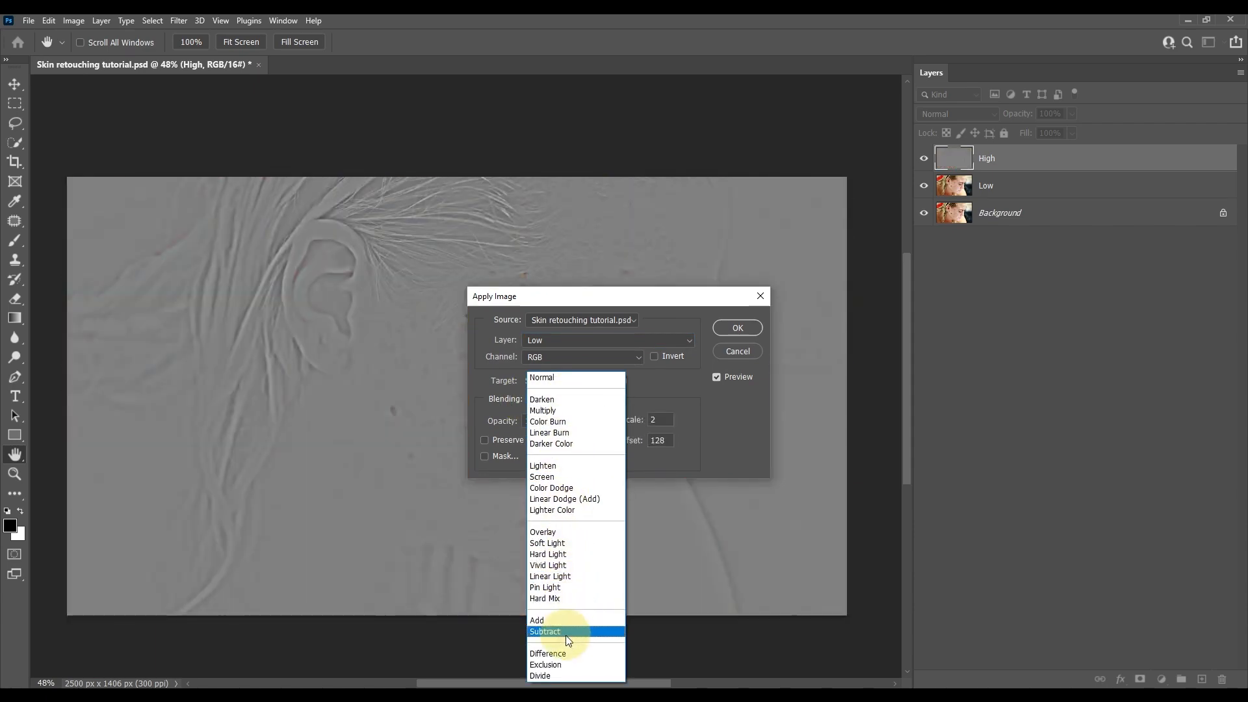
left_click(567, 632)
left_click(639, 423)
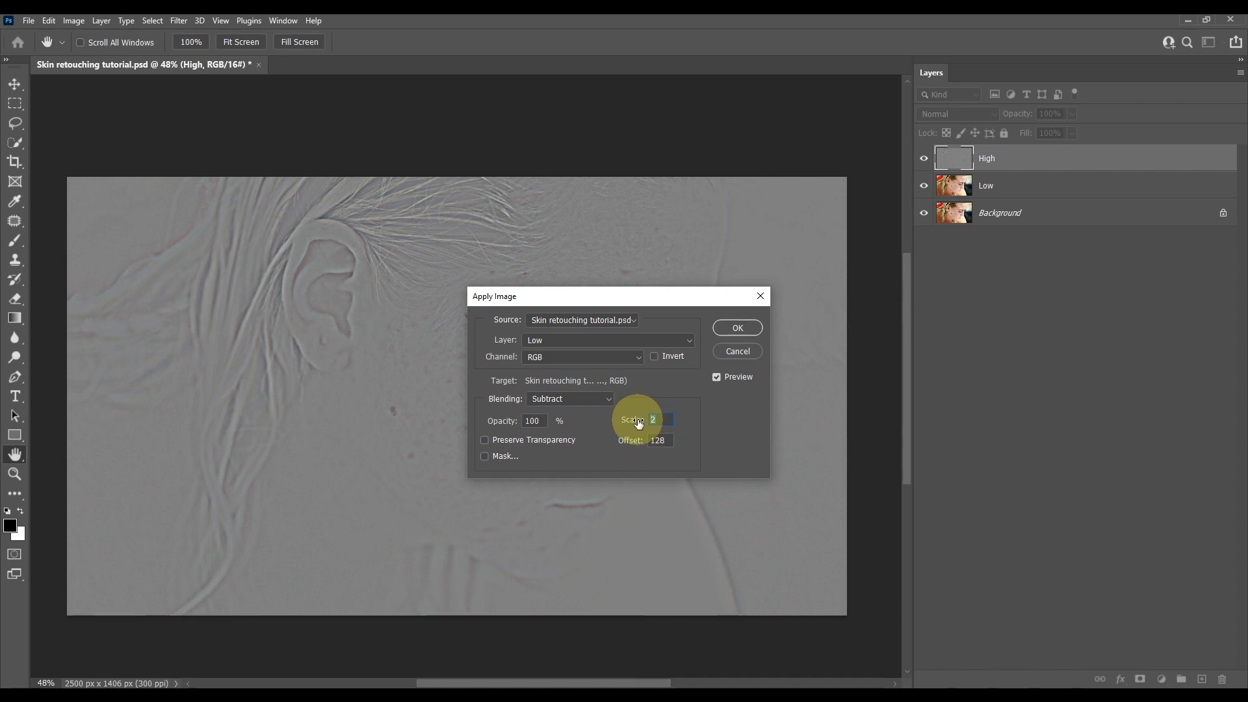
type("1")
double_click(660, 421)
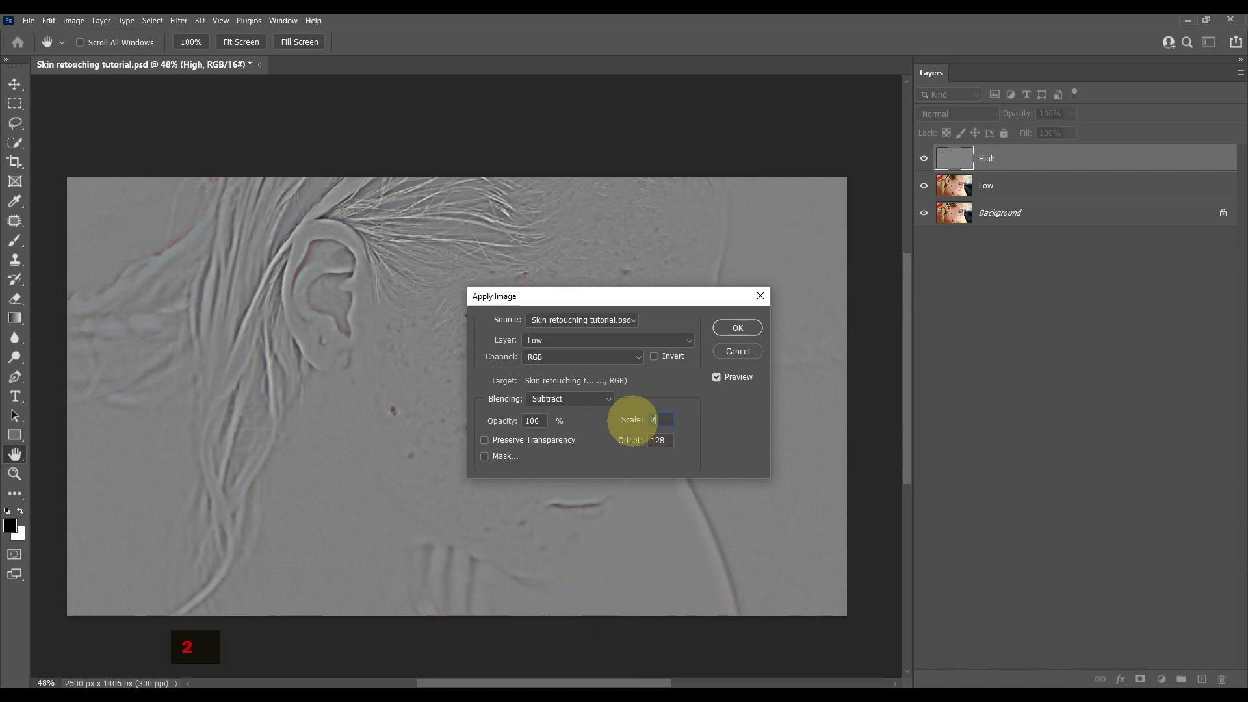
type("2")
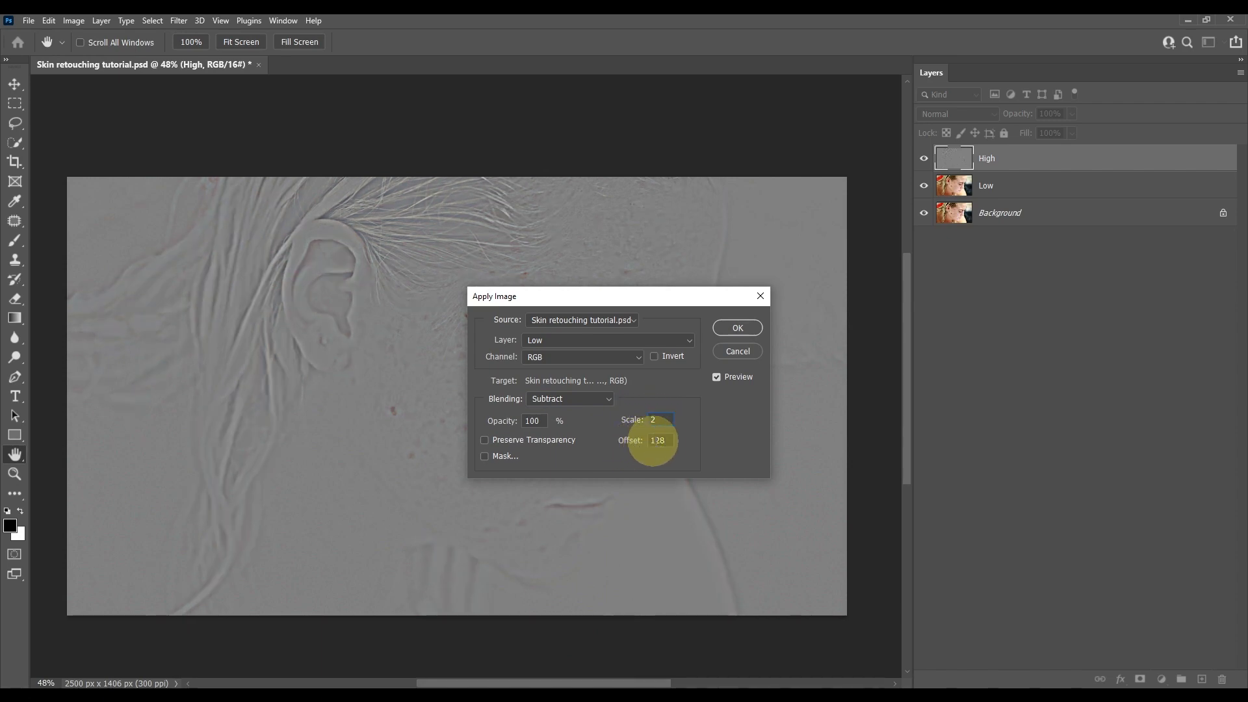
left_click(659, 441)
type("9")
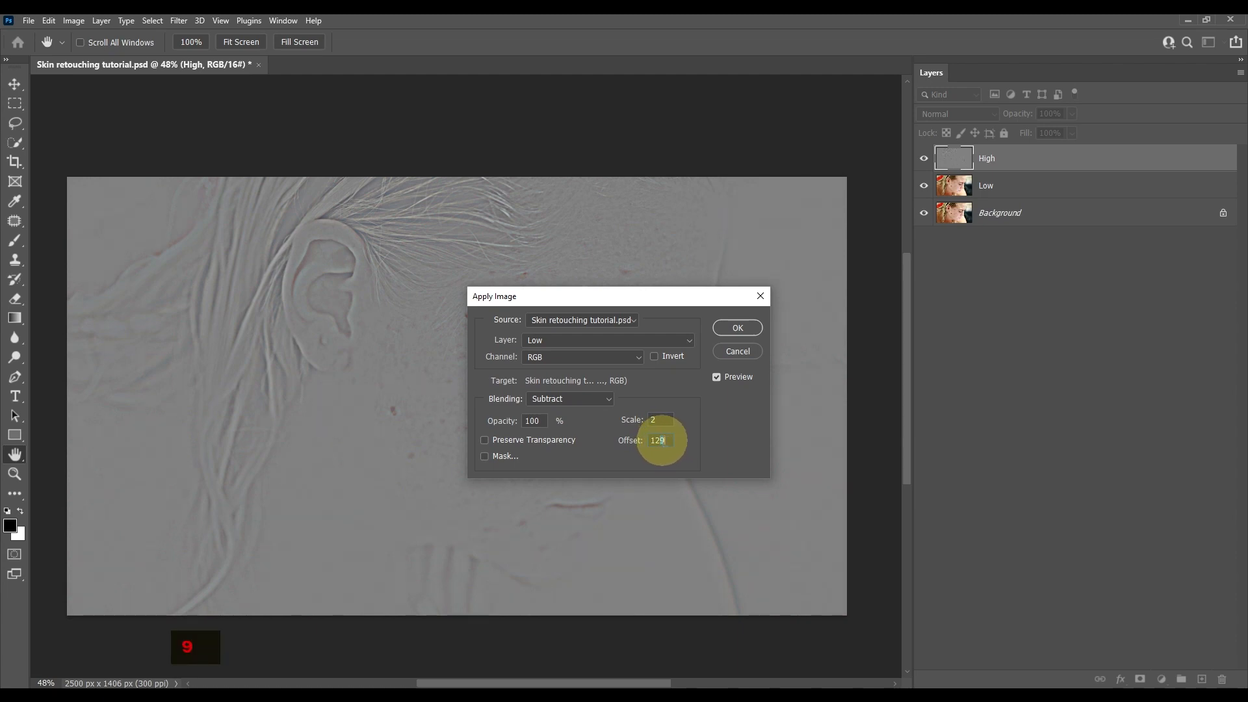
left_click_drag(660, 441, 667, 441)
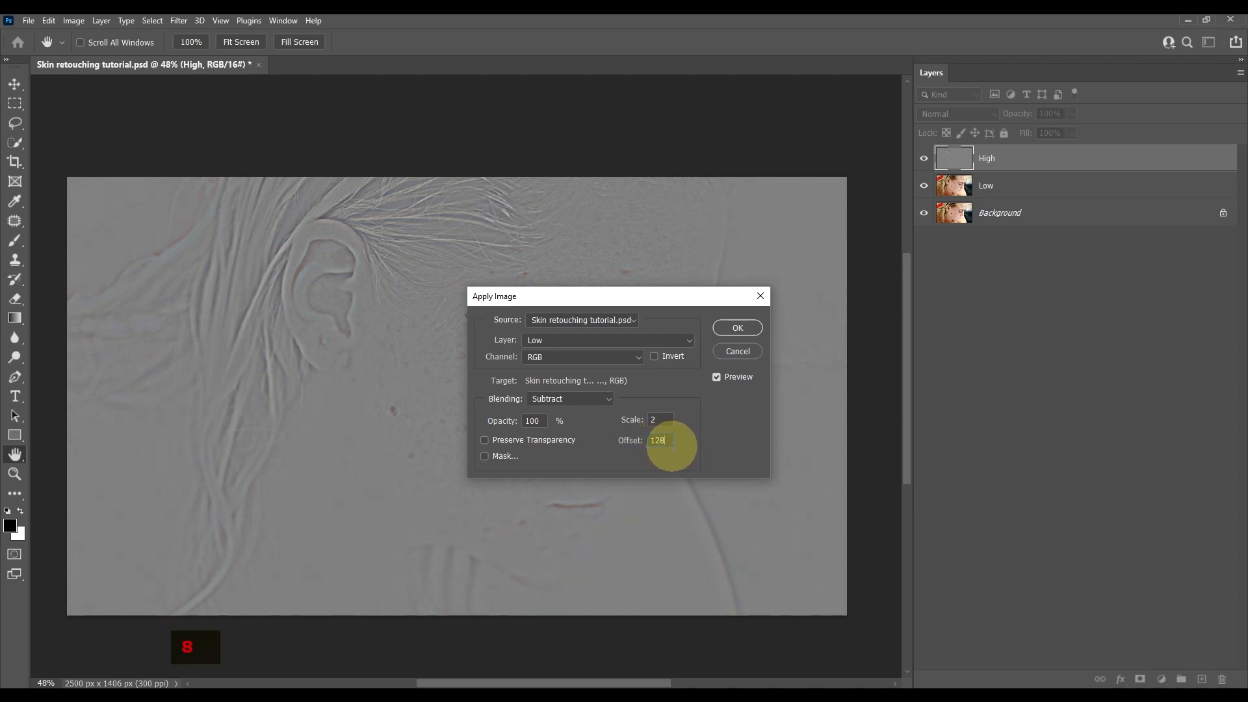
left_click(737, 329)
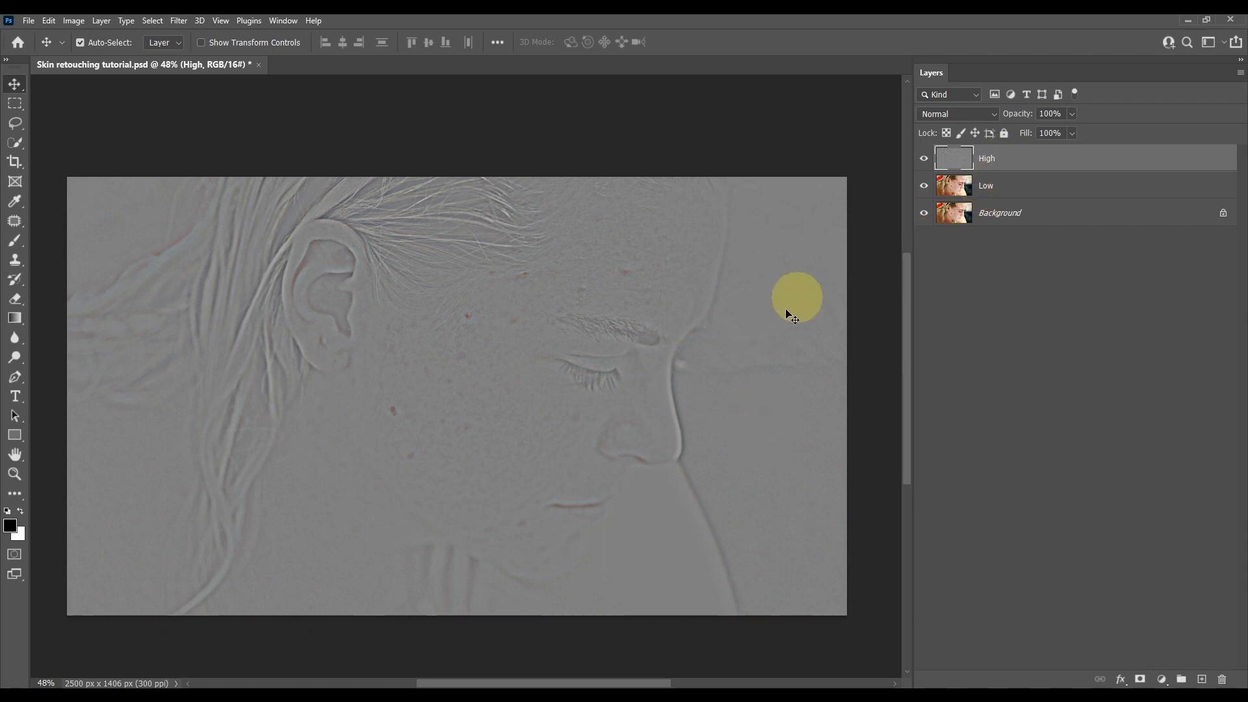
- With the Patch Tool, outline the dark blemish on the cheek below the ear on the High layer
scroll(674, 367, "up", 5)
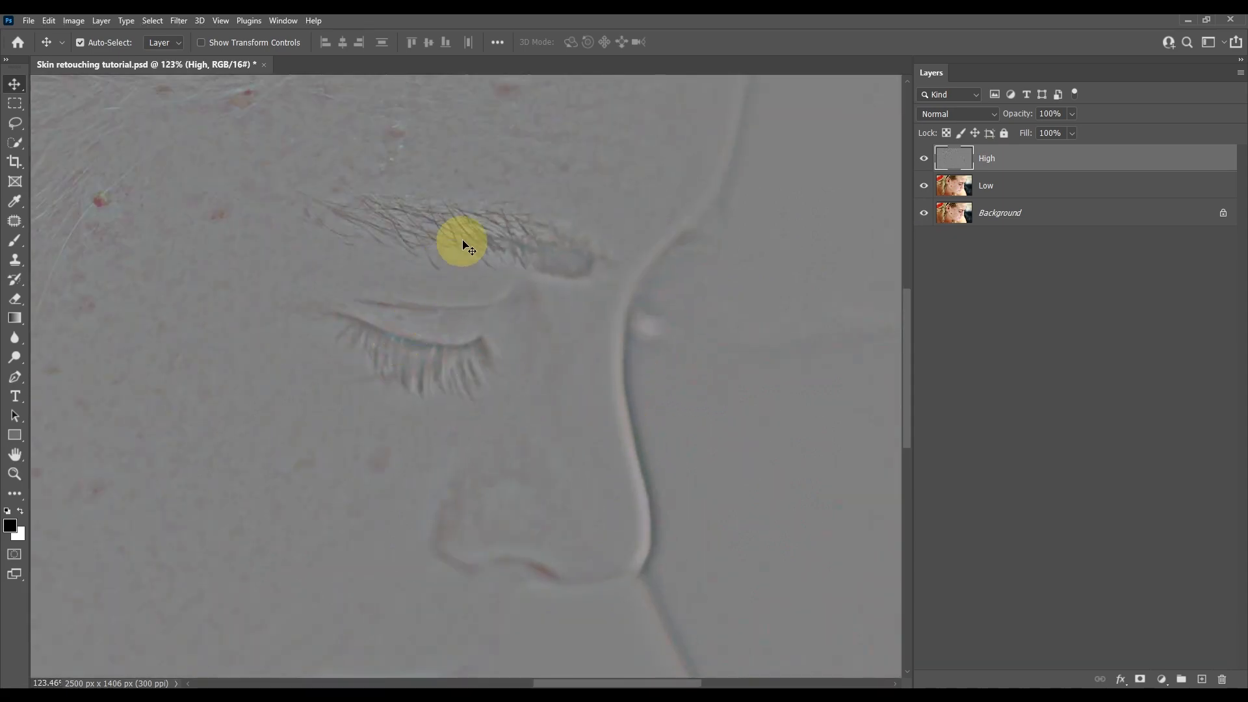
scroll(518, 278, "down", 5)
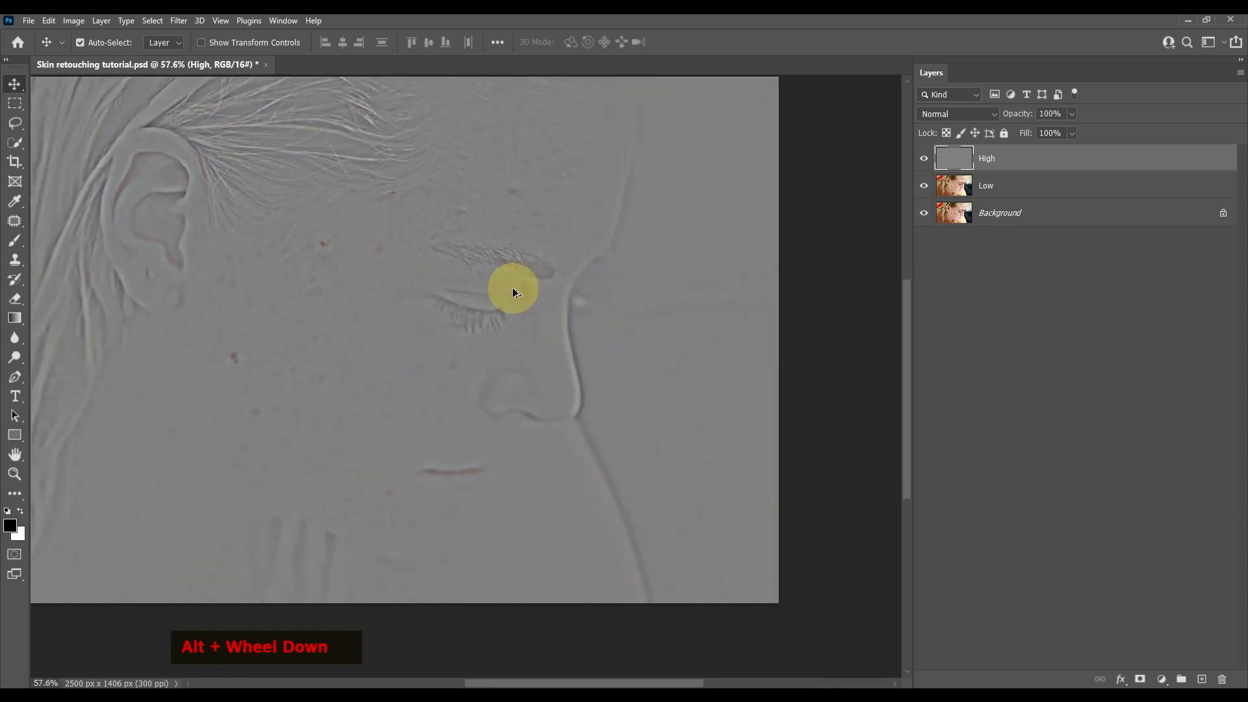
key("space")
left_click_drag(422, 321, 533, 363)
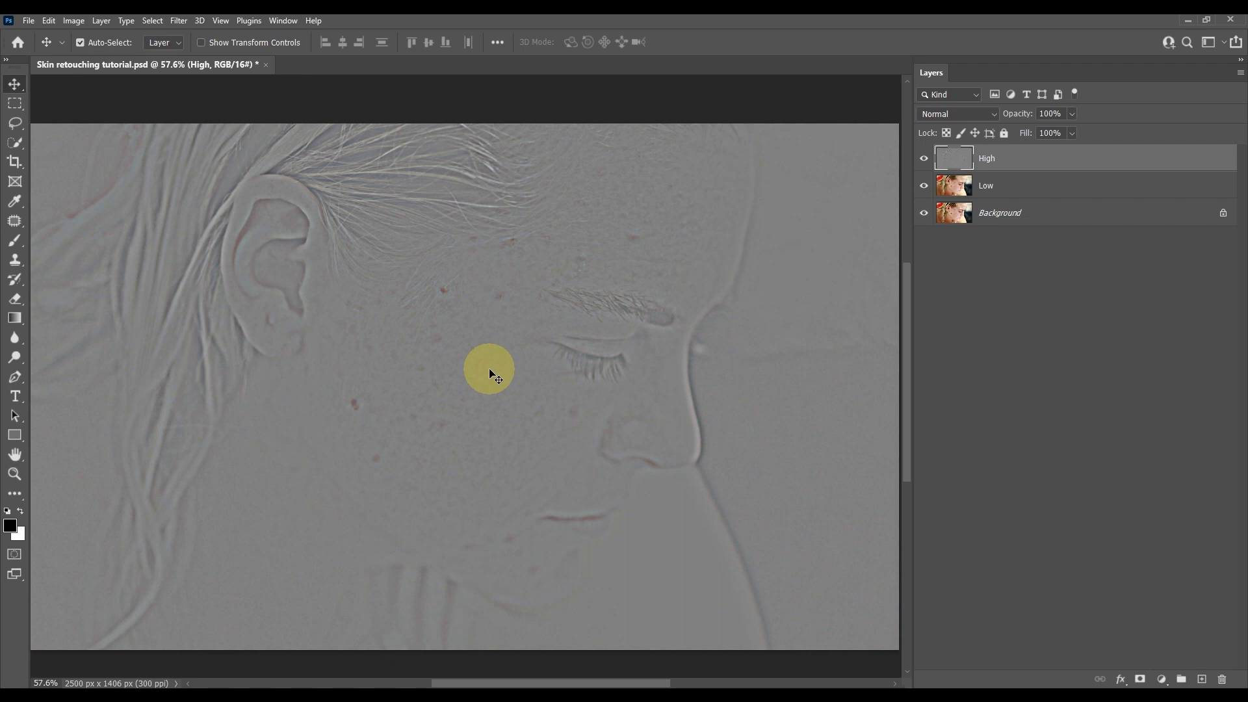
right_click(19, 219)
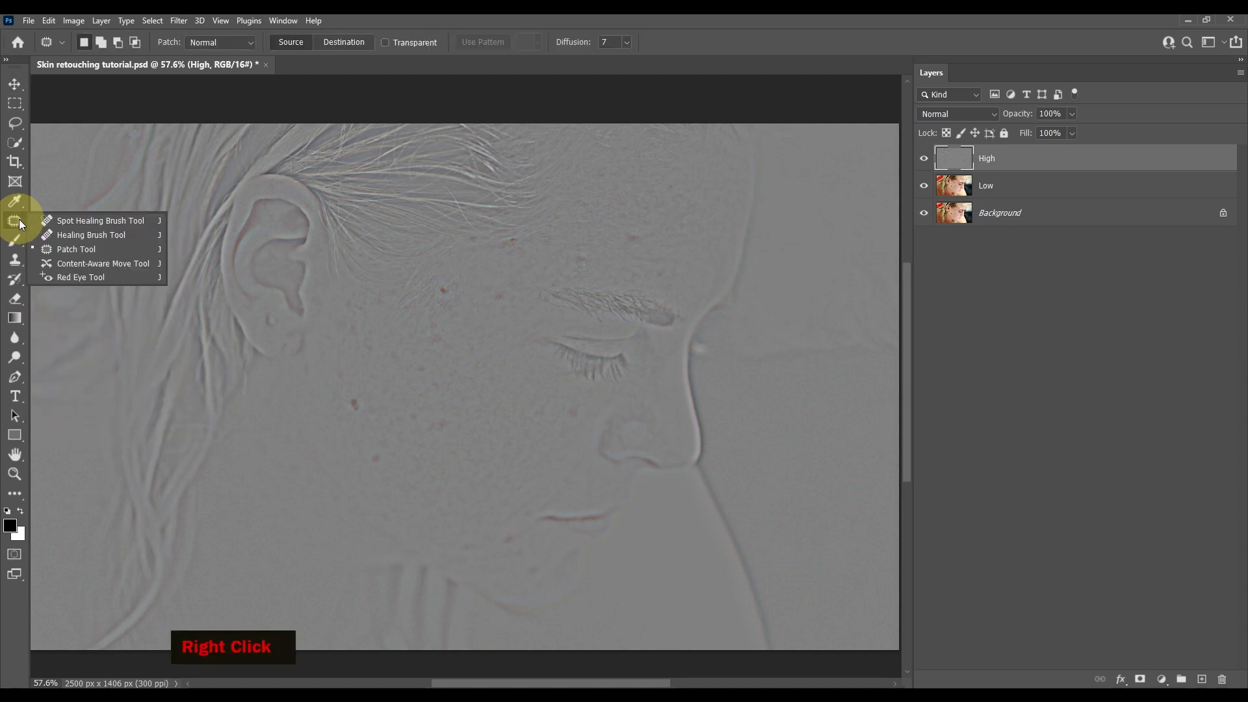
left_click(103, 248)
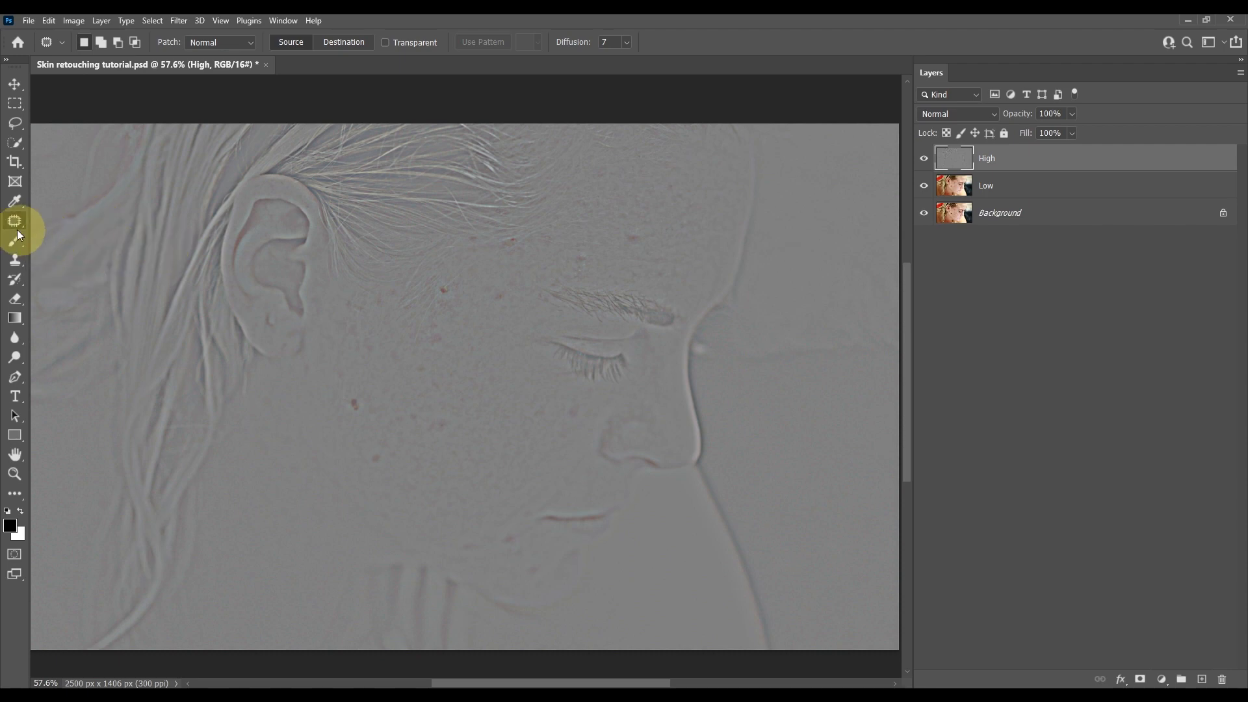
scroll(342, 420, "up", 4)
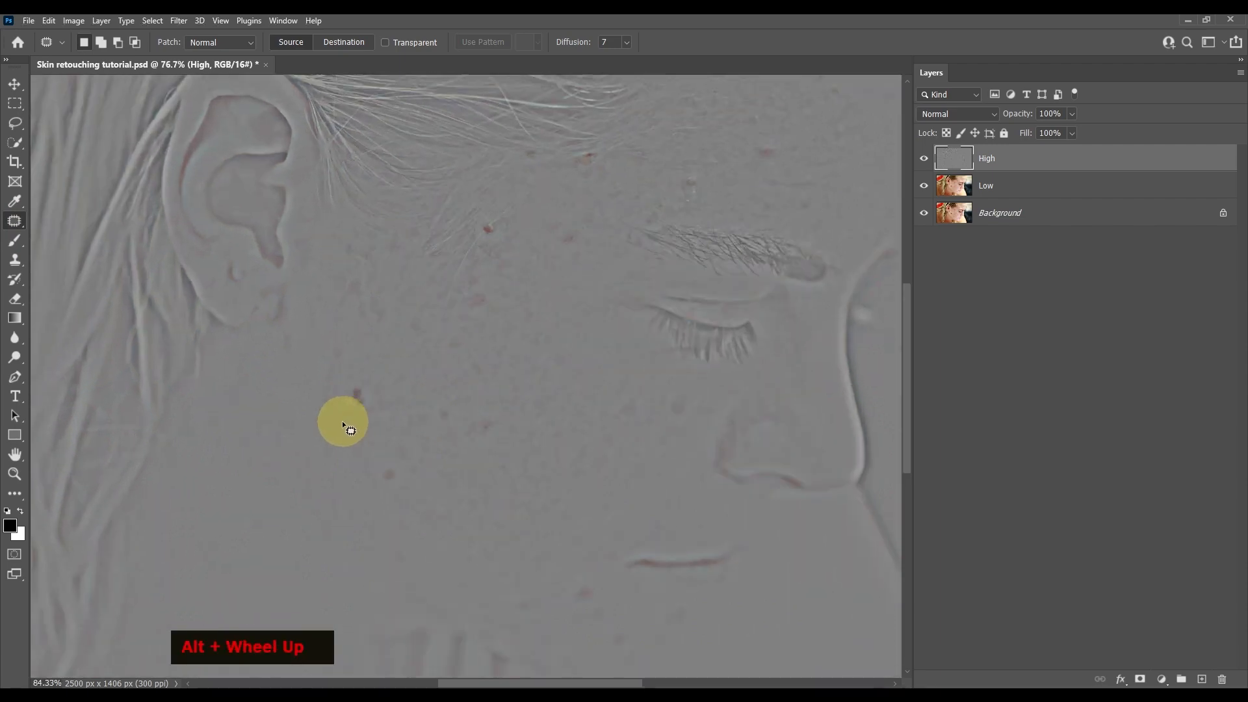
scroll(323, 424, "up", 3)
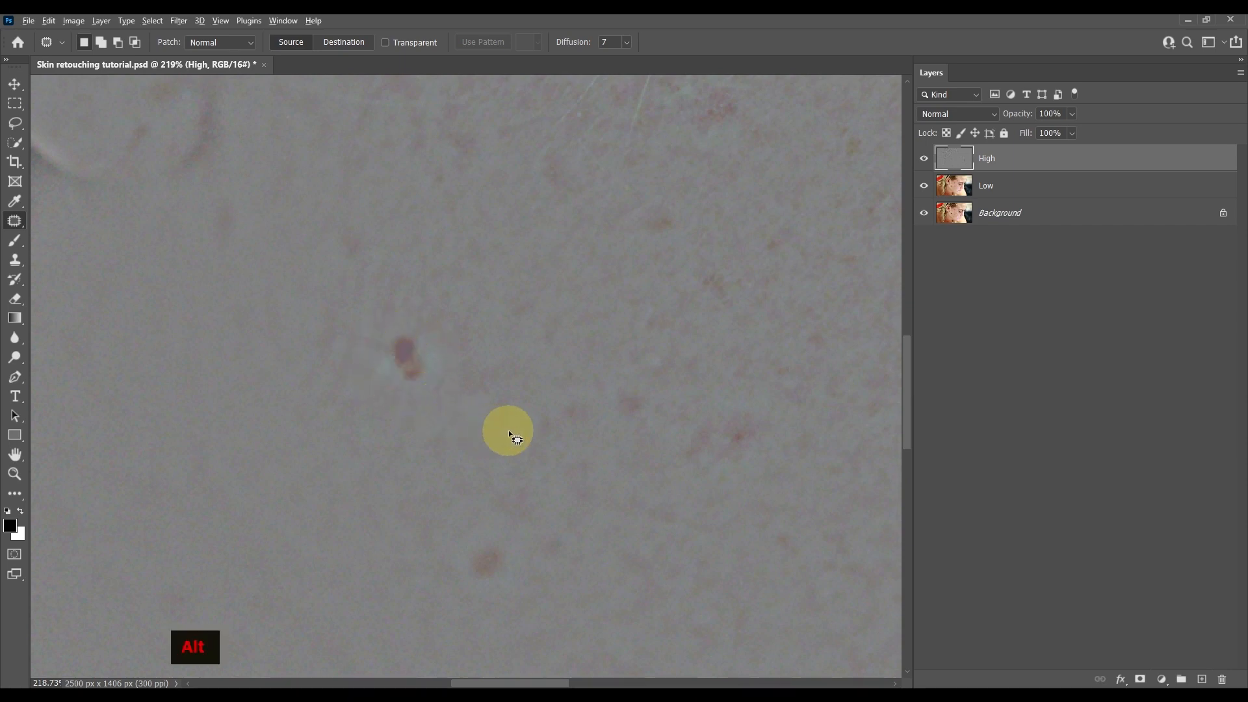
scroll(507, 430, "down", 3)
key("space")
left_click_drag(493, 432, 377, 520)
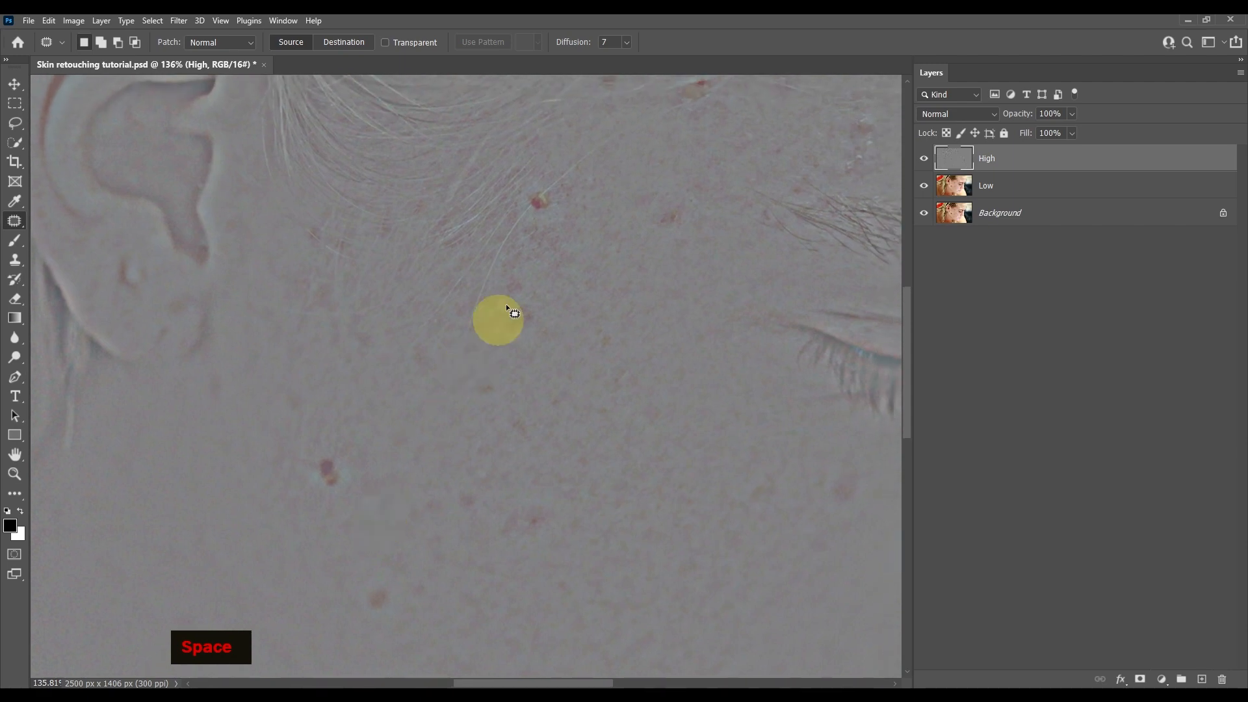
scroll(240, 566, "up", 3)
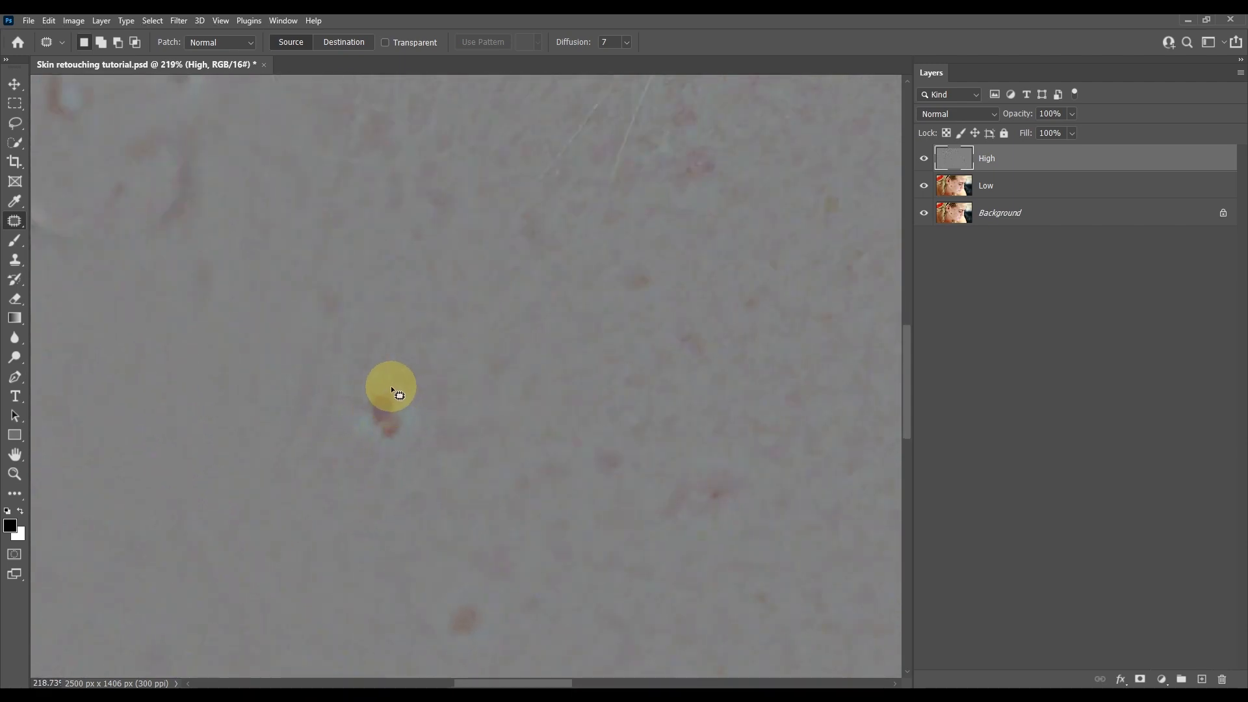
mouse_move(391, 388)
left_mouse_down()
mouse_move(350, 395)
mouse_move(349, 420)
mouse_move(369, 446)
mouse_move(407, 449)
mouse_move(423, 424)
mouse_move(393, 386)
left_mouse_up()
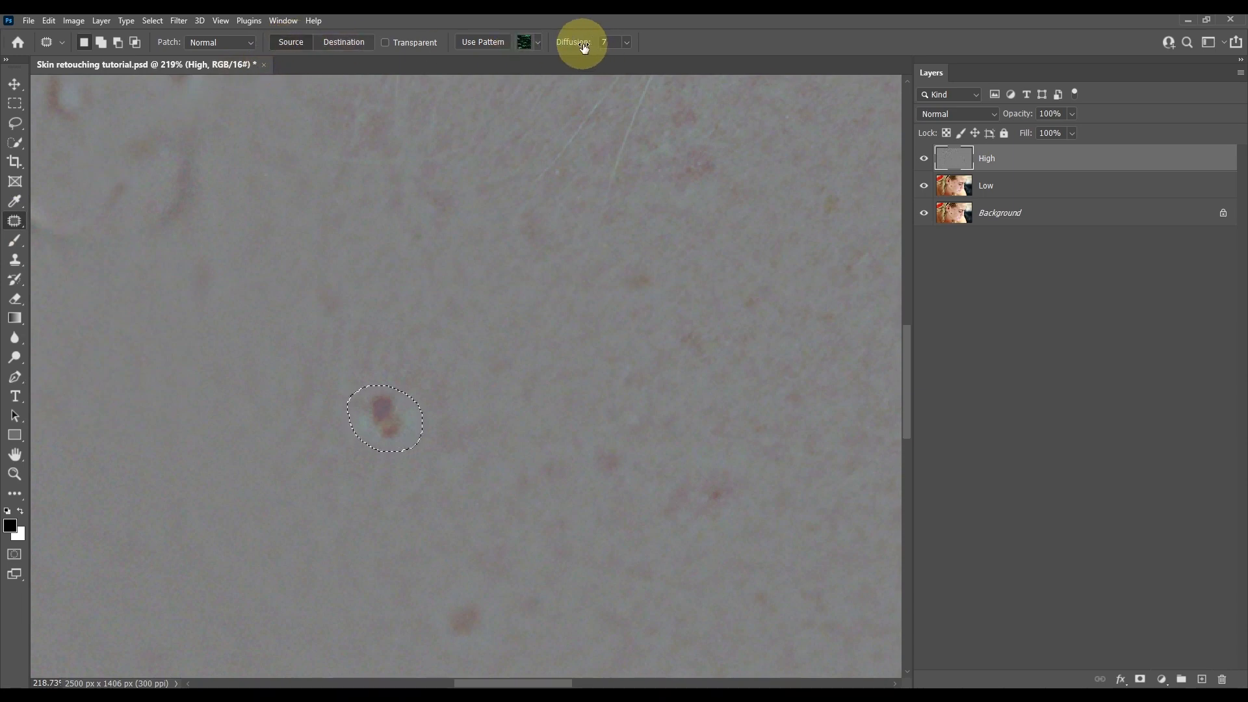
- Try patching the outlined cheek blemish with Diffusion set to 1, and undo the patch
left_click(625, 43)
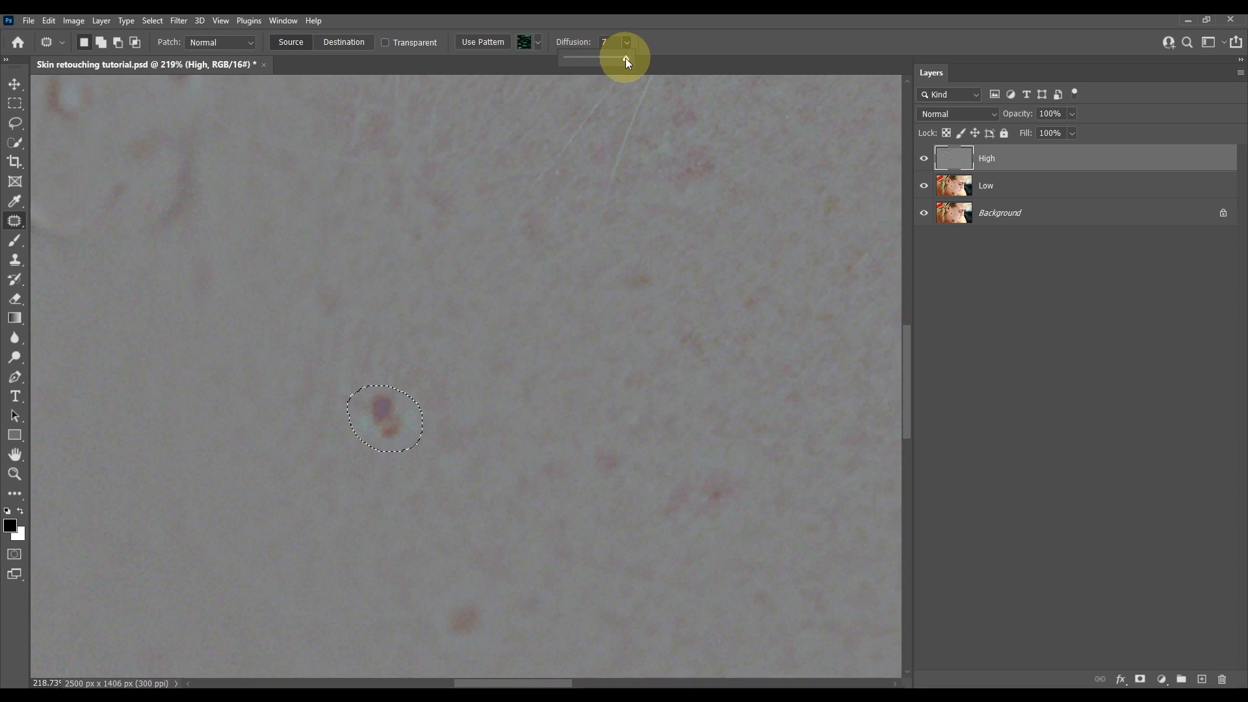
left_click_drag(626, 58, 563, 63)
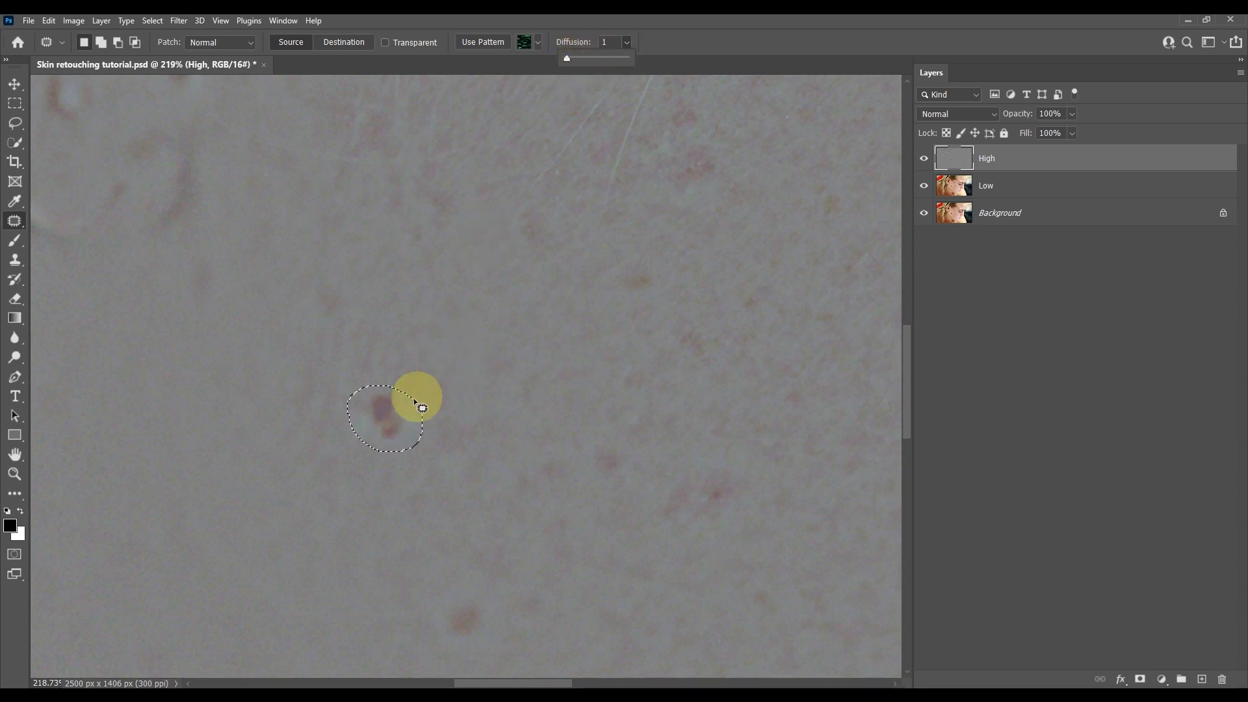
mouse_move(402, 414)
left_mouse_down()
mouse_move(473, 353)
mouse_move(554, 372)
mouse_move(408, 402)
left_mouse_up()
key("ctrl+z")
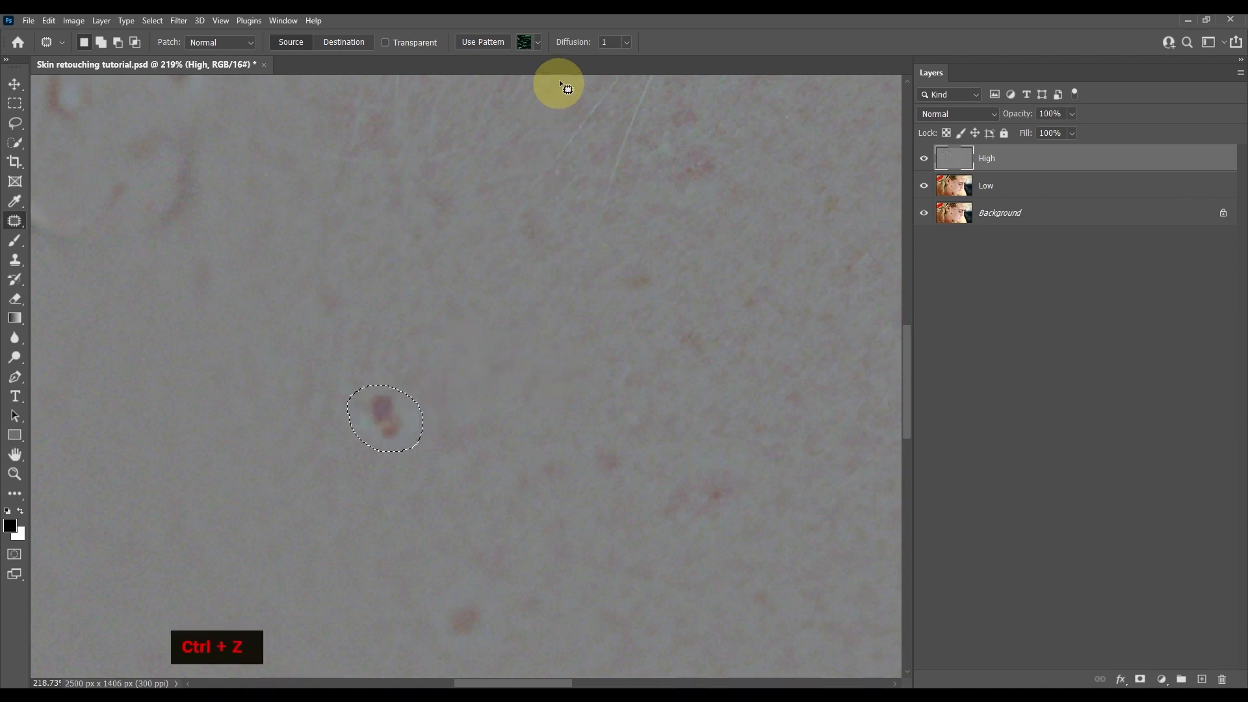
- Set the patch Diffusion to 7, replace the outlined blemish with clean skin texture from nearby, and deselect it
left_click_drag(571, 49, 632, 46)
left_click_drag(401, 414, 474, 357)
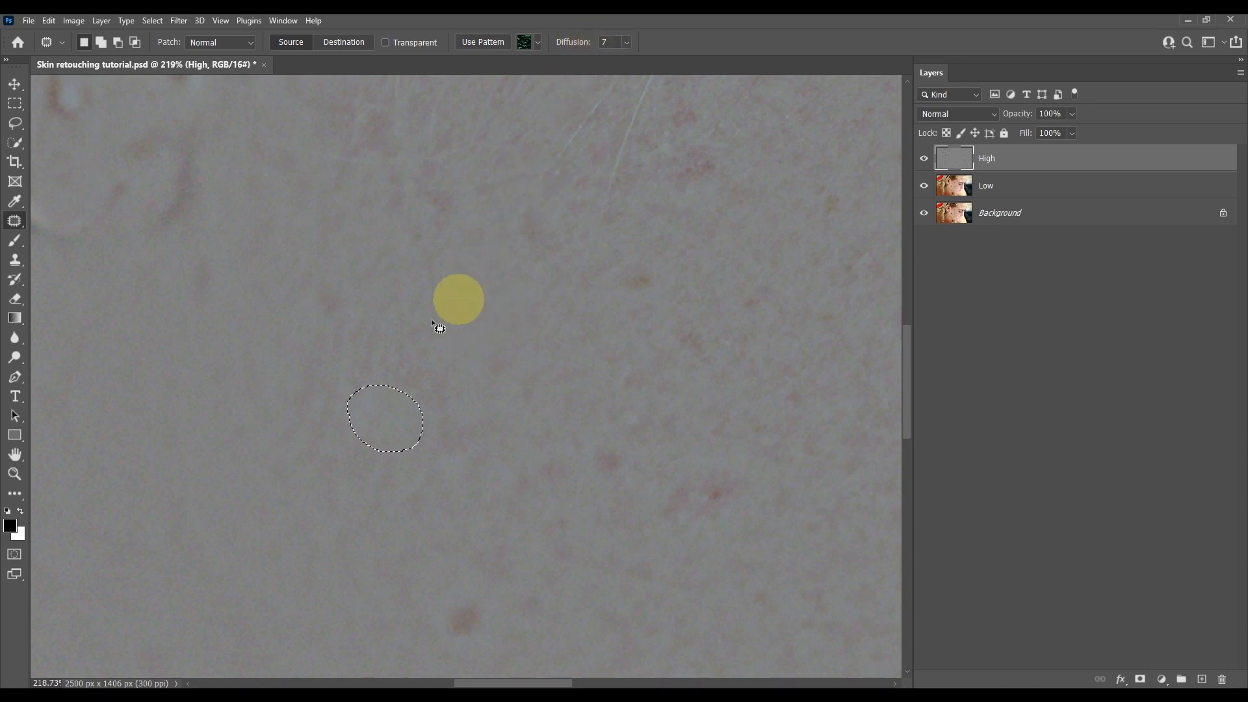
key("ctrl")
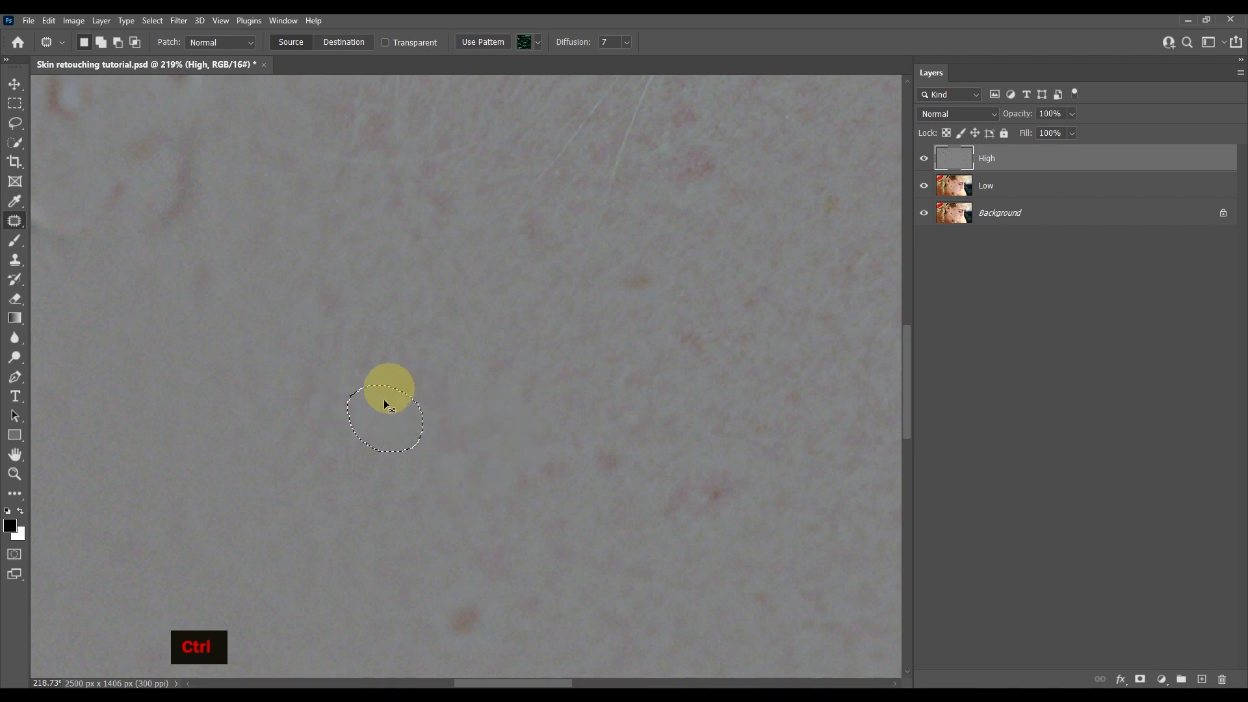
key("ctrl+d")
scroll(385, 444, "down", 2)
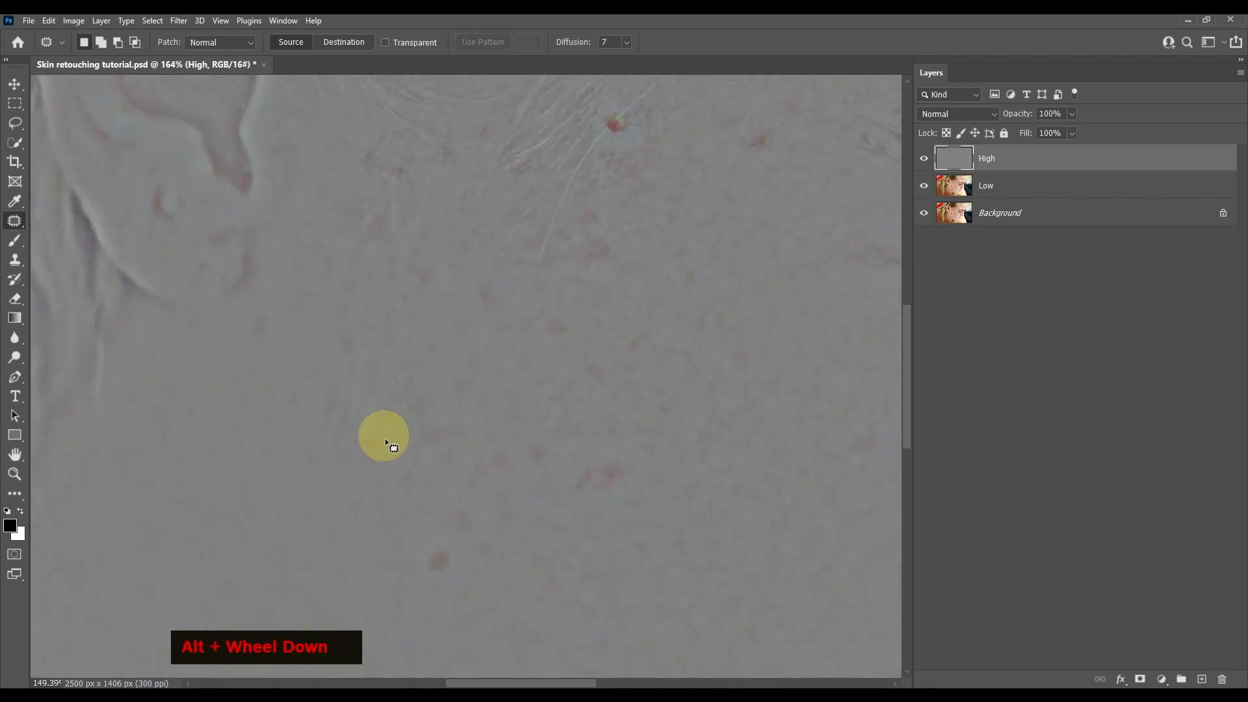
scroll(385, 442, "down", 2)
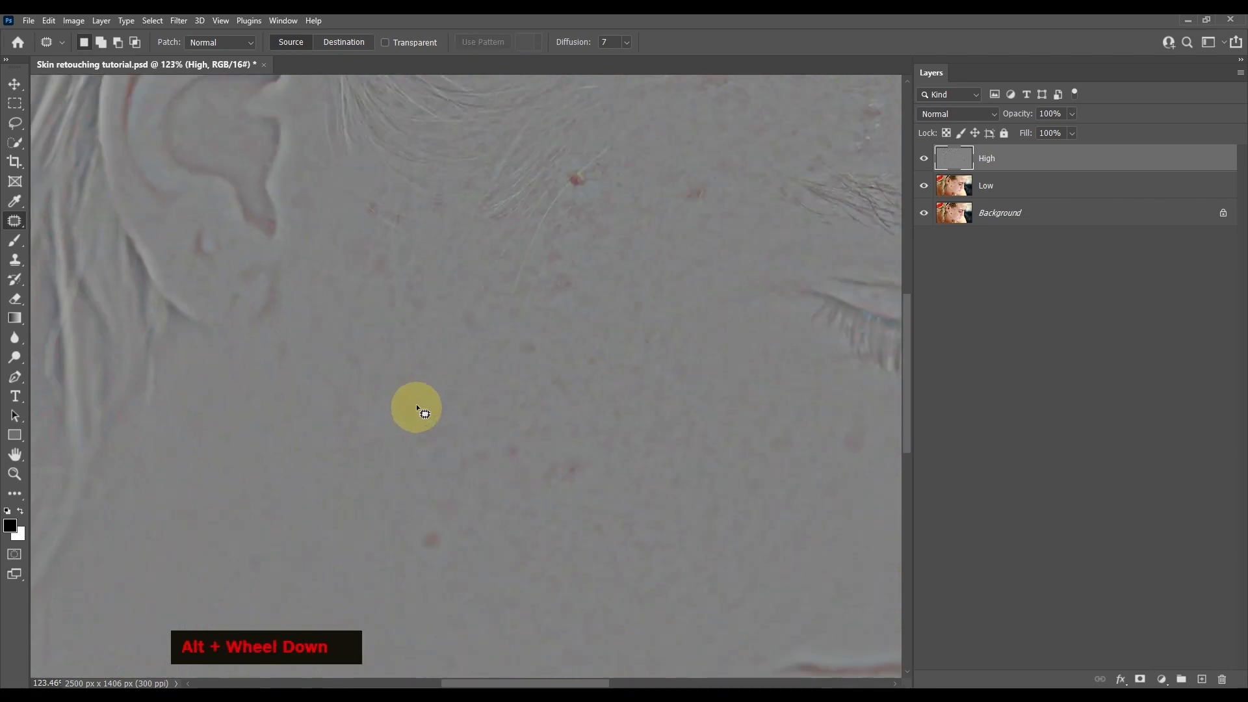
- Patch the small dark spot on the lower cheek with clean neighbouring texture and deselect it
scroll(490, 524, "down", 2)
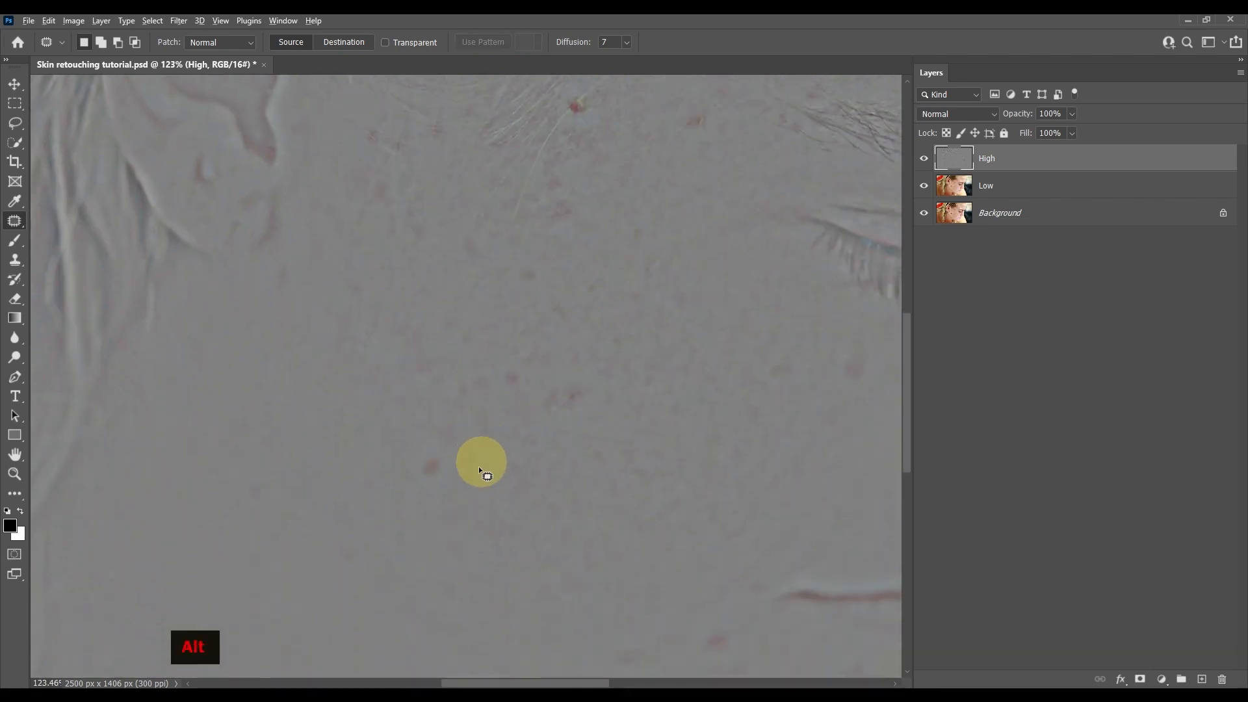
scroll(480, 469, "up", 5)
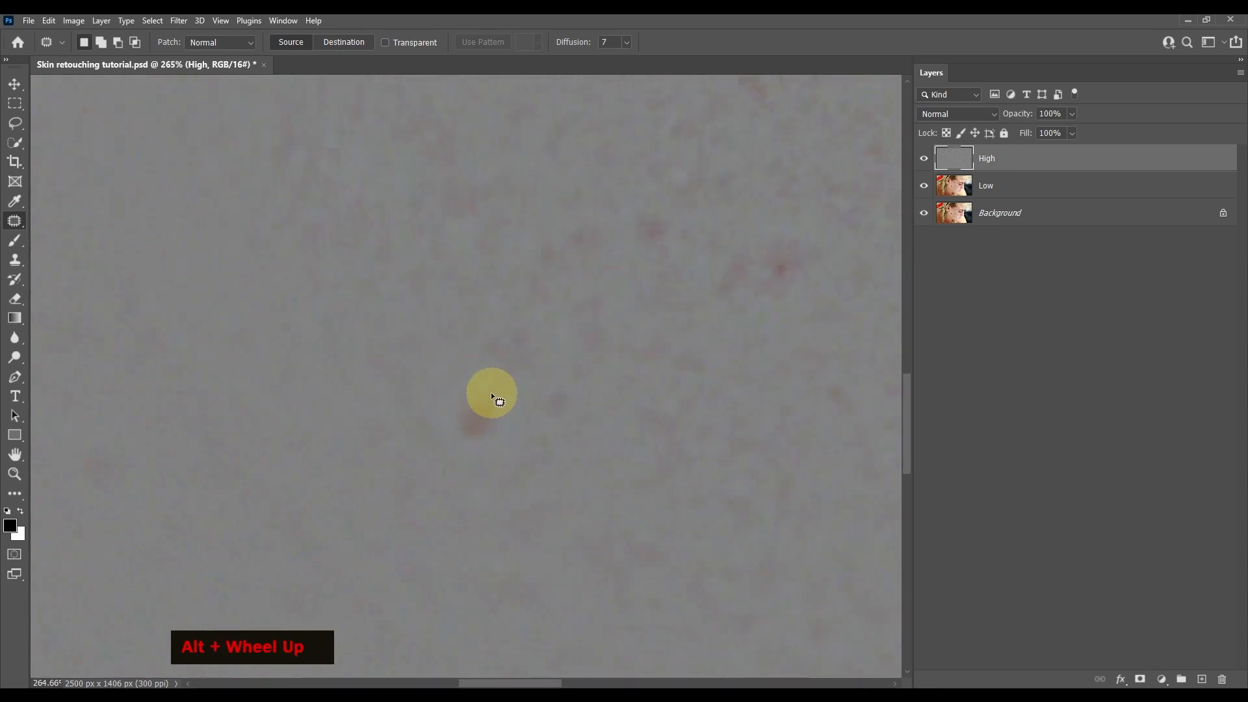
mouse_move(490, 392)
left_mouse_down()
mouse_move(442, 434)
mouse_move(451, 445)
mouse_move(494, 433)
mouse_move(493, 390)
left_mouse_up()
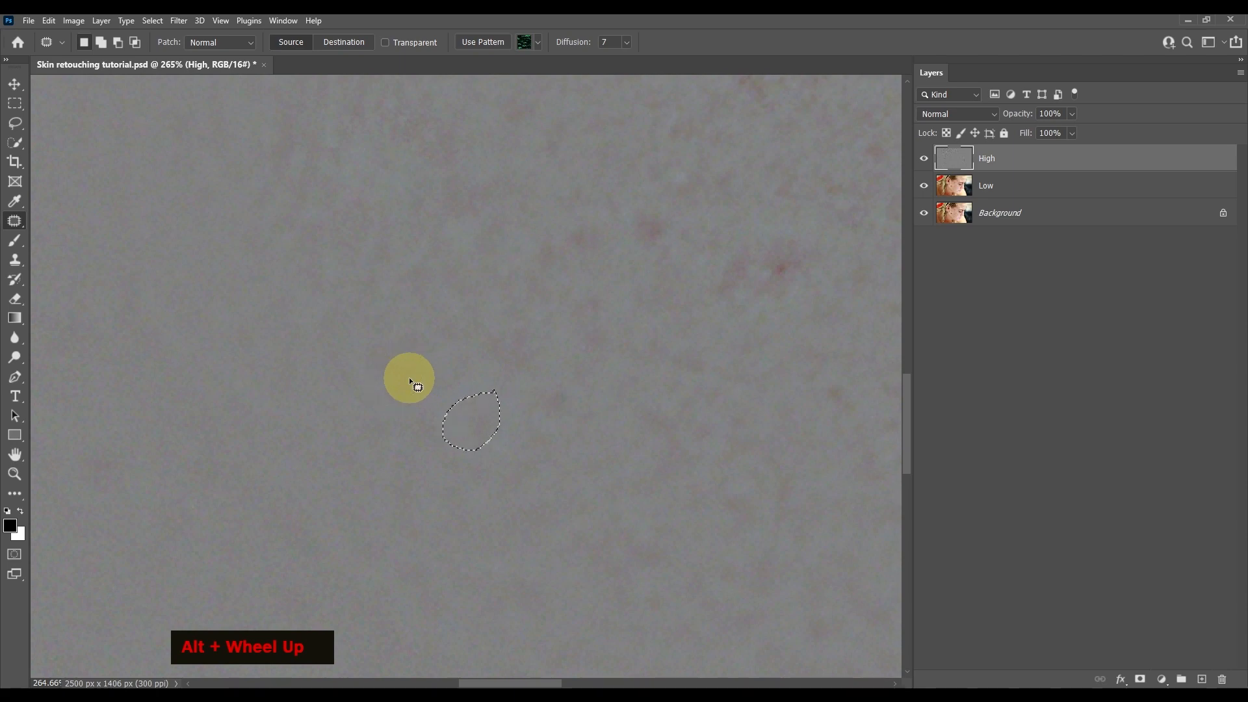
key("ctrl+d")
- Outline the reddish blemish cluster in the middle of the cheek with the Patch Tool
key("space")
left_click_drag(719, 398, 514, 471)
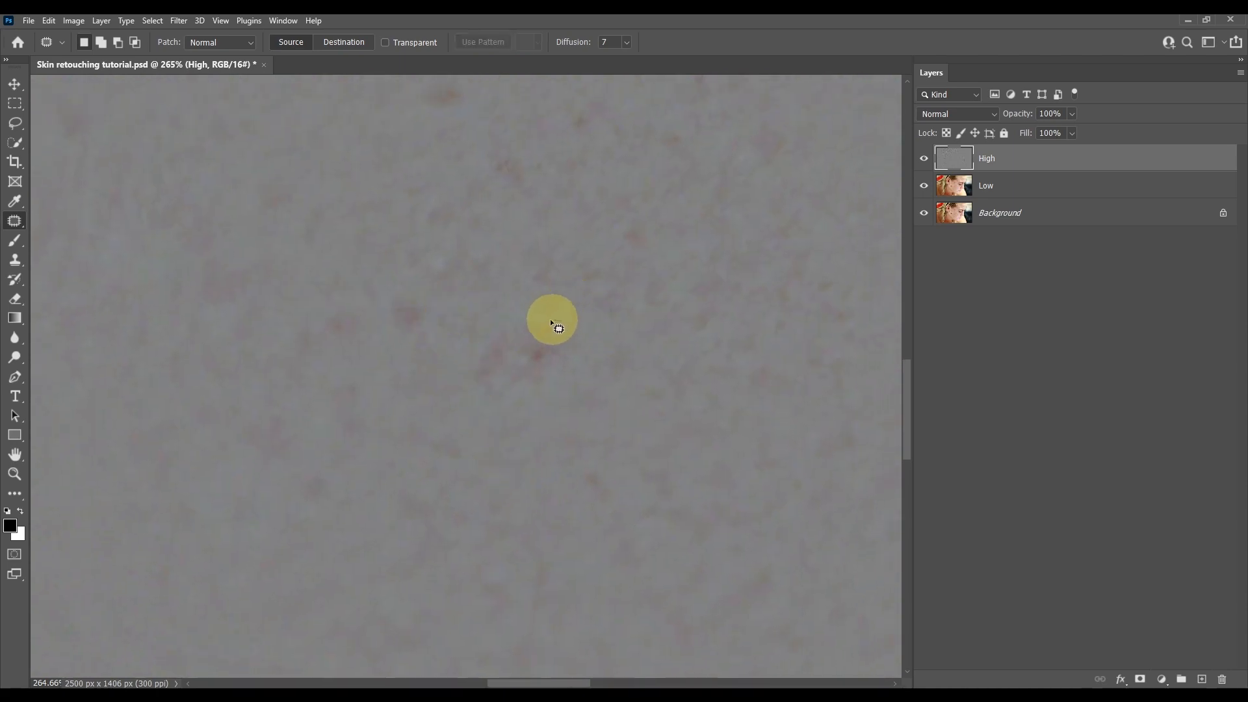
mouse_move(473, 376)
left_mouse_down()
mouse_move(498, 394)
mouse_move(570, 380)
left_mouse_up()
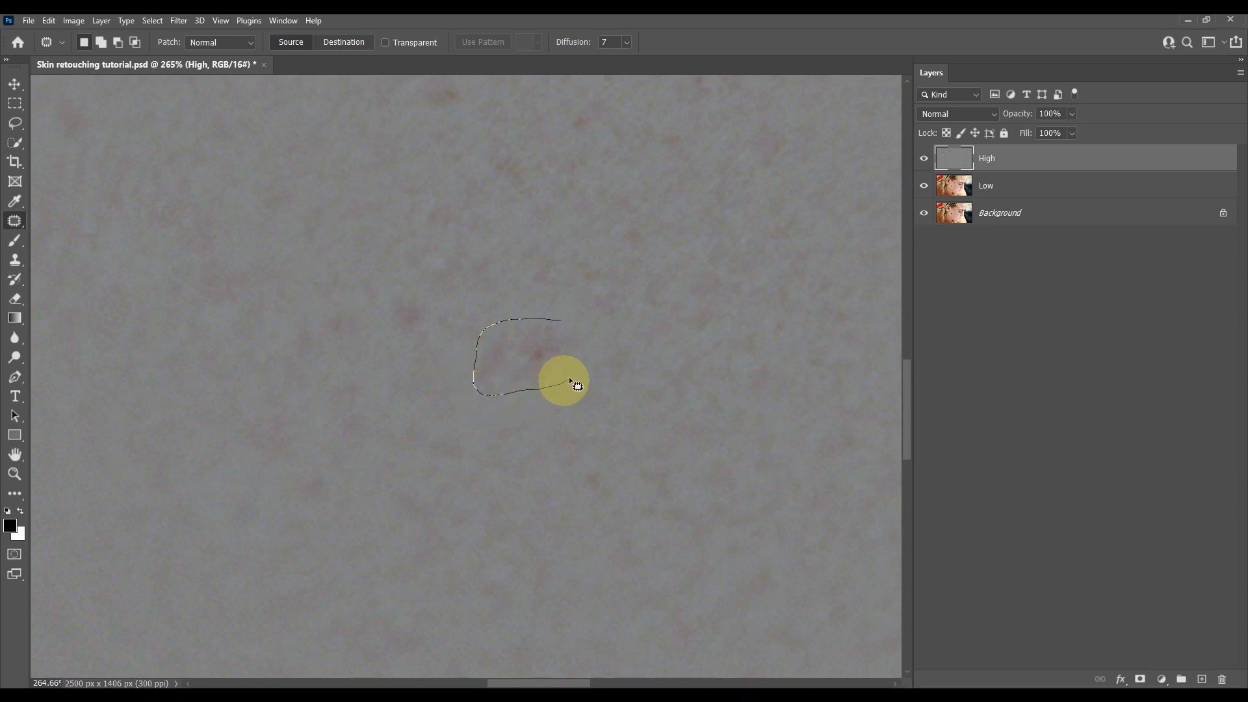
left_click_drag(578, 333, 489, 398)
- Try patching the outlined cheek blemish with distant skin texture from the forehead above the eyebrow, and undo the patch
key("space")
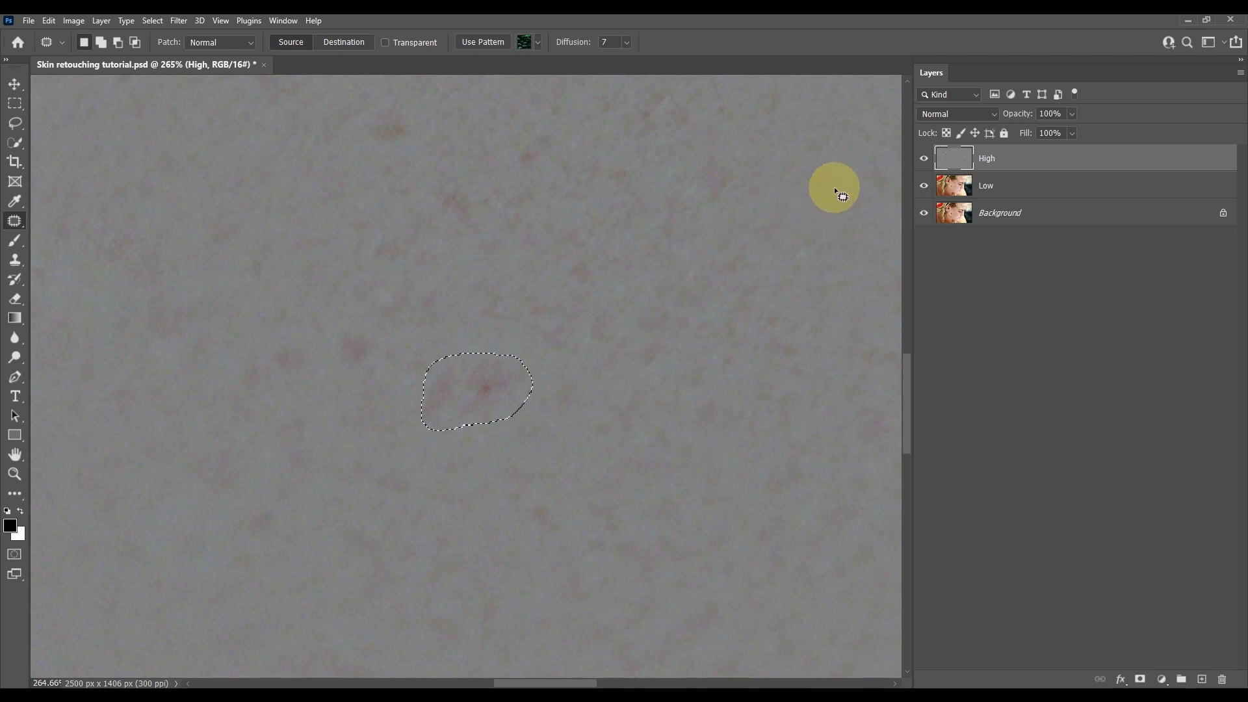
key("space")
left_click_drag(710, 310, 601, 362)
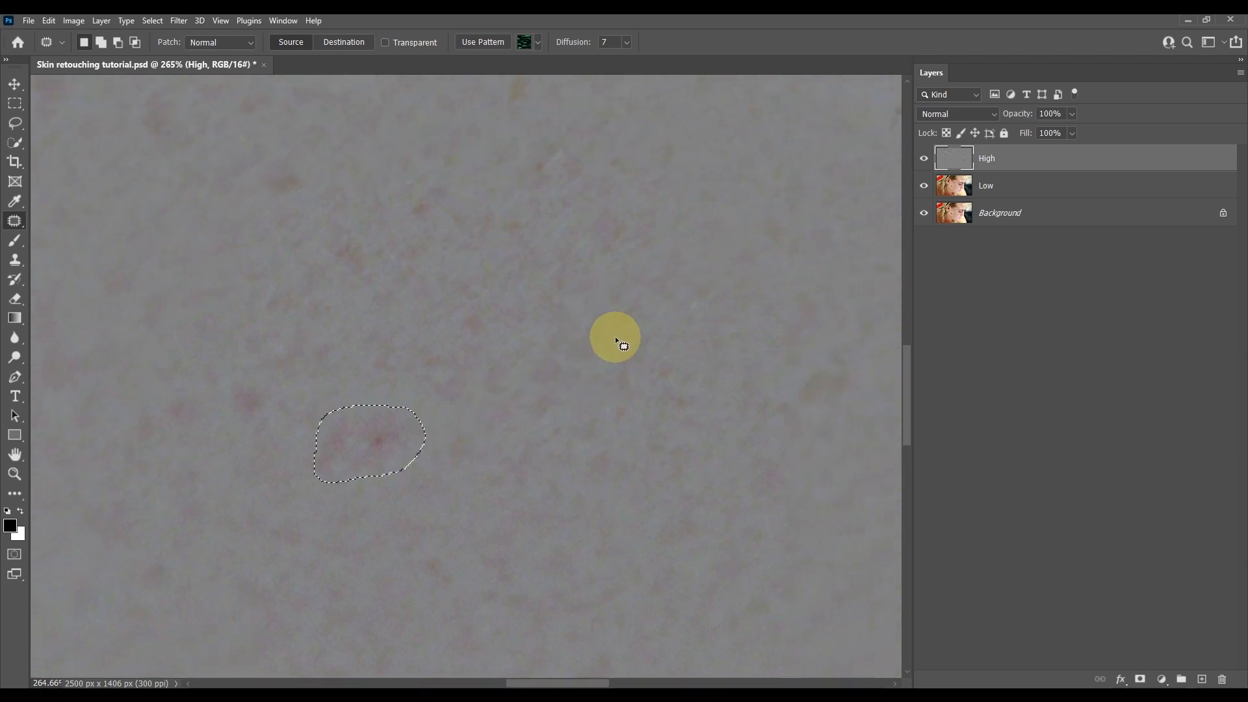
scroll(550, 463, "down", 3)
scroll(550, 462, "down", 3)
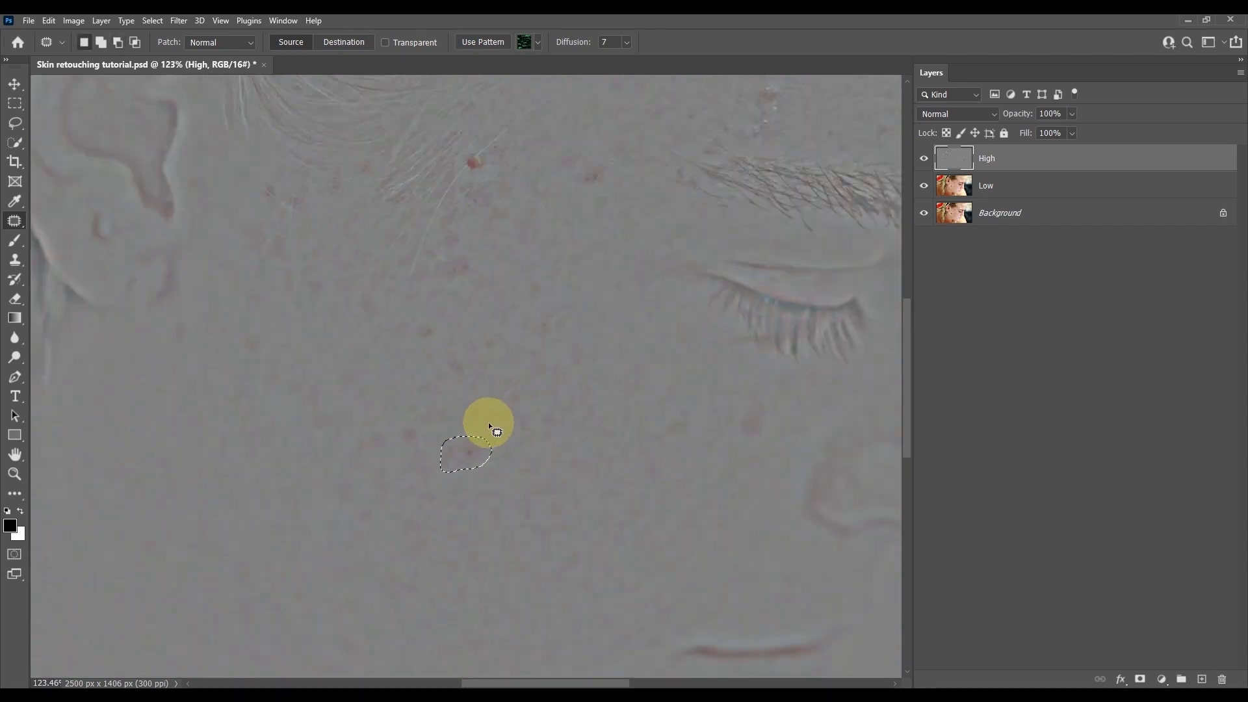
key("space")
left_click_drag(510, 410, 354, 501)
key("space")
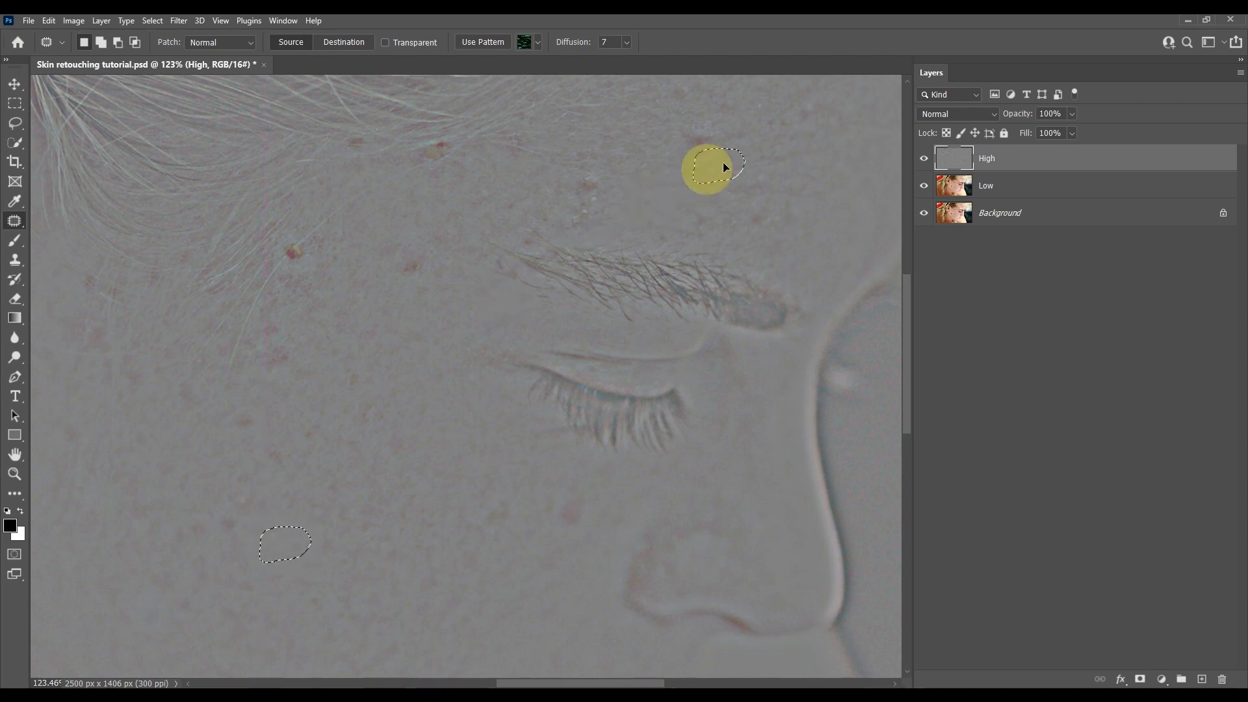
left_click_drag(788, 126, 751, 154)
scroll(221, 592, "up", 4, "alt")
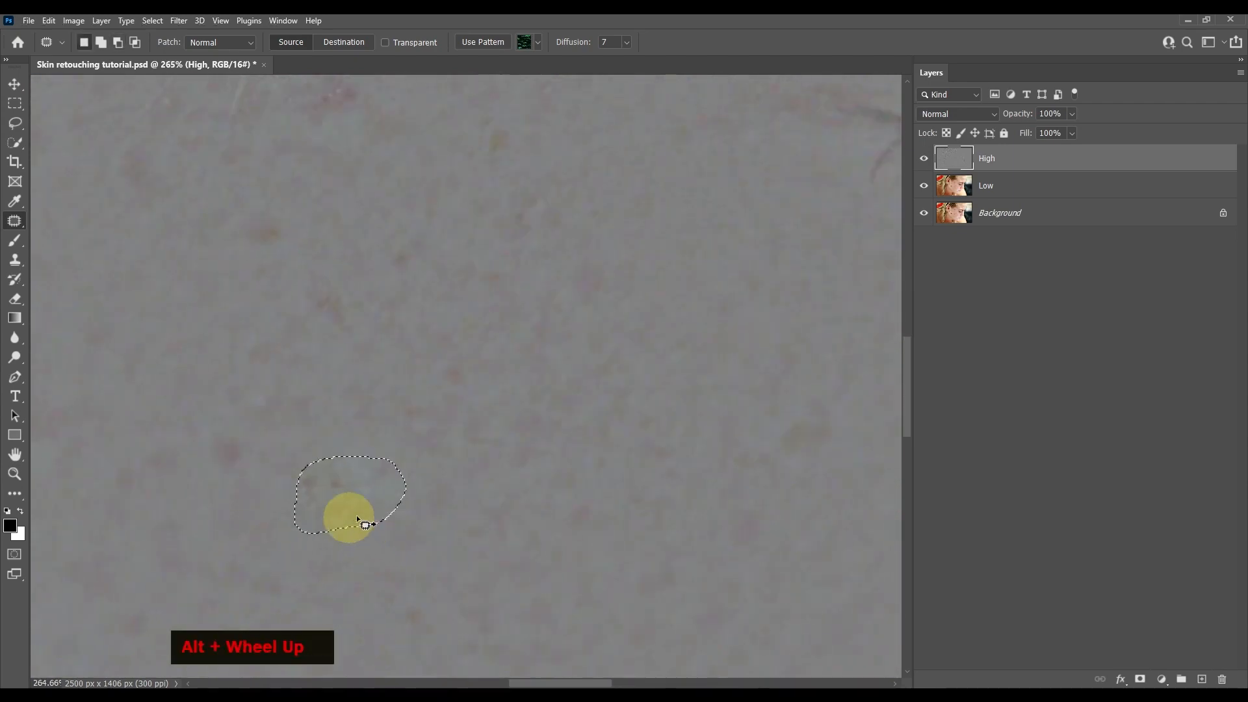
key("ctrl+z")
- Replace the outlined reddish cheek blemish with clean skin texture from directly beside it
scroll(447, 537, "down", 3)
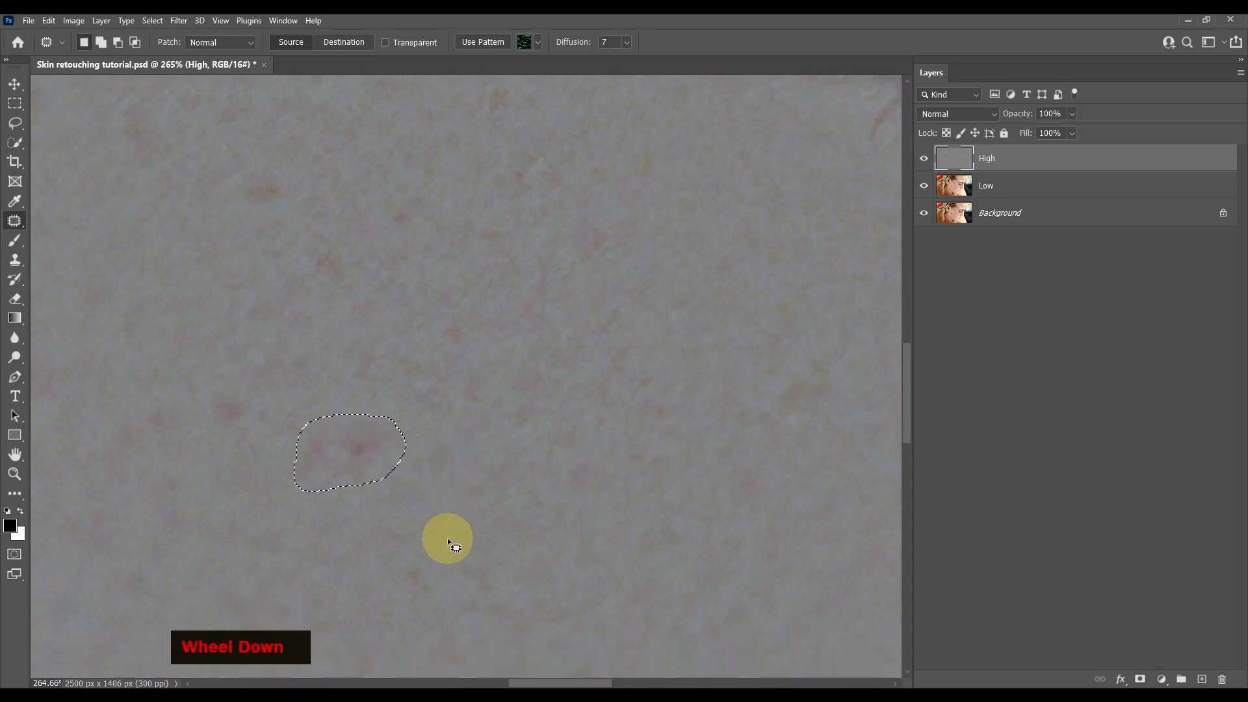
left_click_drag(354, 426, 411, 502)
key("space")
left_click_drag(343, 473, 474, 488)
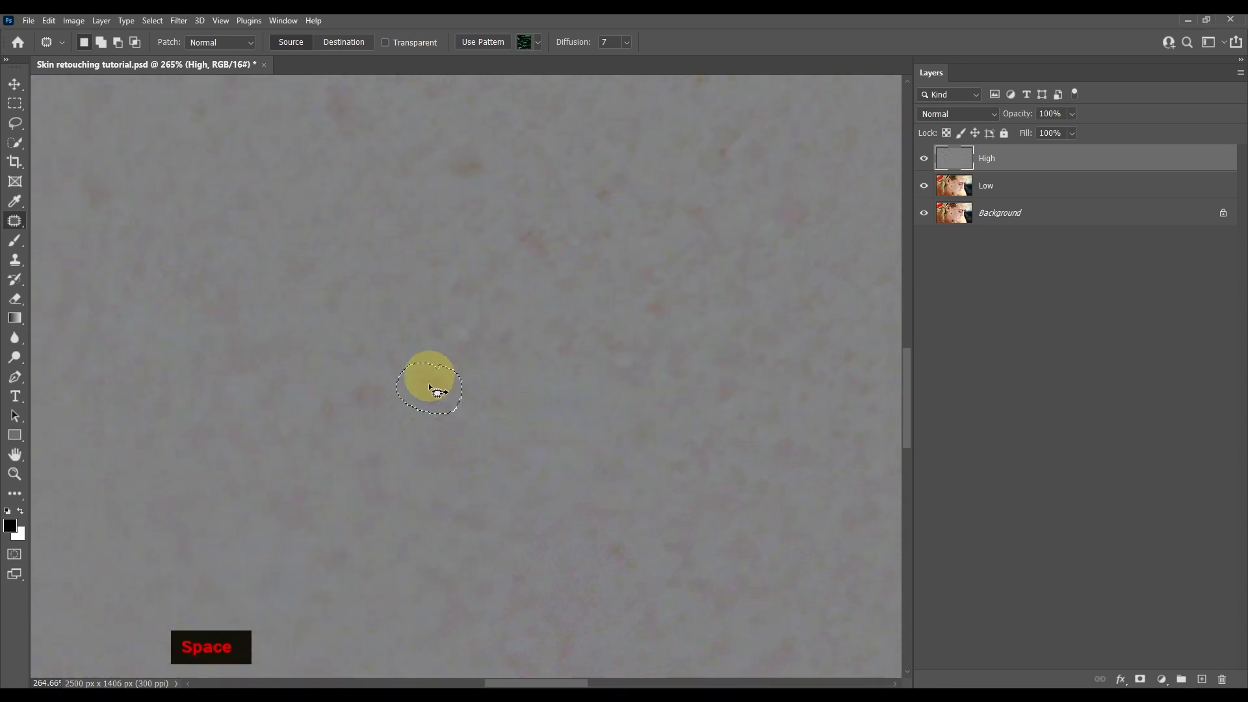
- Patch the small faint spots around the retouched cheek area with adjacent clean texture, and clear the selection
left_click_drag(437, 392, 390, 390)
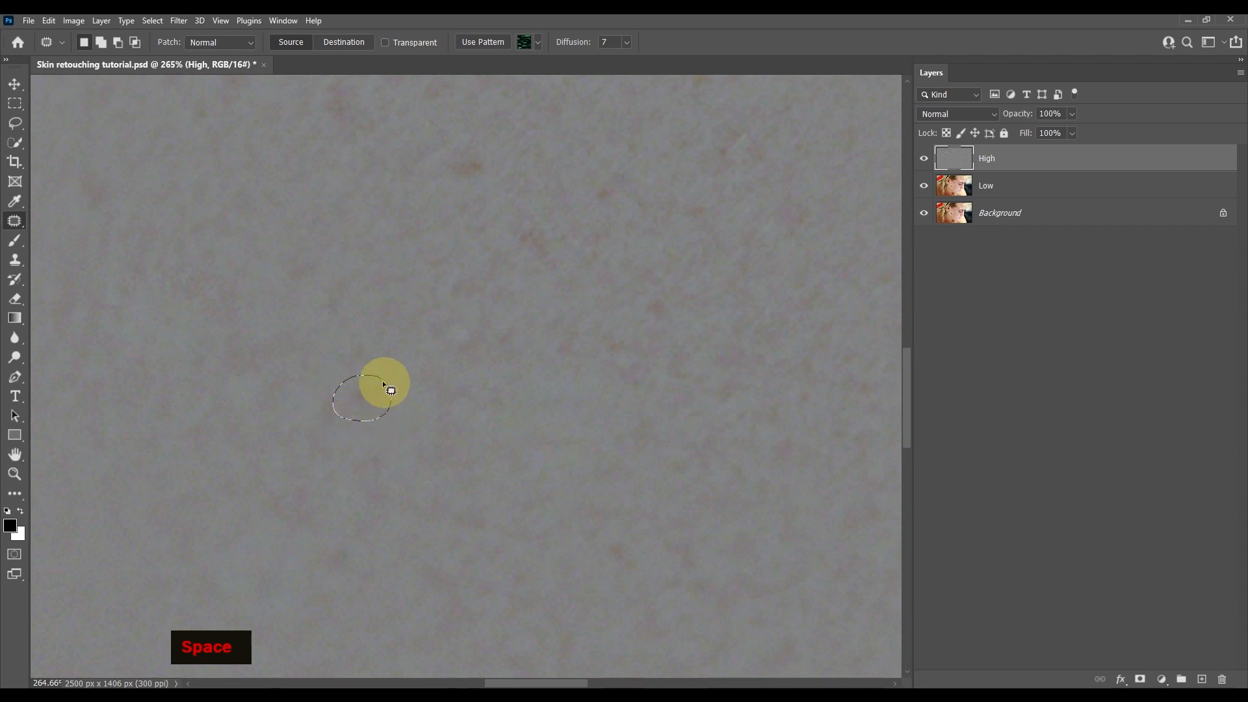
mouse_move(339, 537)
left_mouse_down()
mouse_move(335, 584)
mouse_move(356, 572)
mouse_move(339, 534)
left_mouse_up()
mouse_move(266, 496)
left_mouse_down()
mouse_move(284, 534)
mouse_move(327, 508)
left_mouse_up()
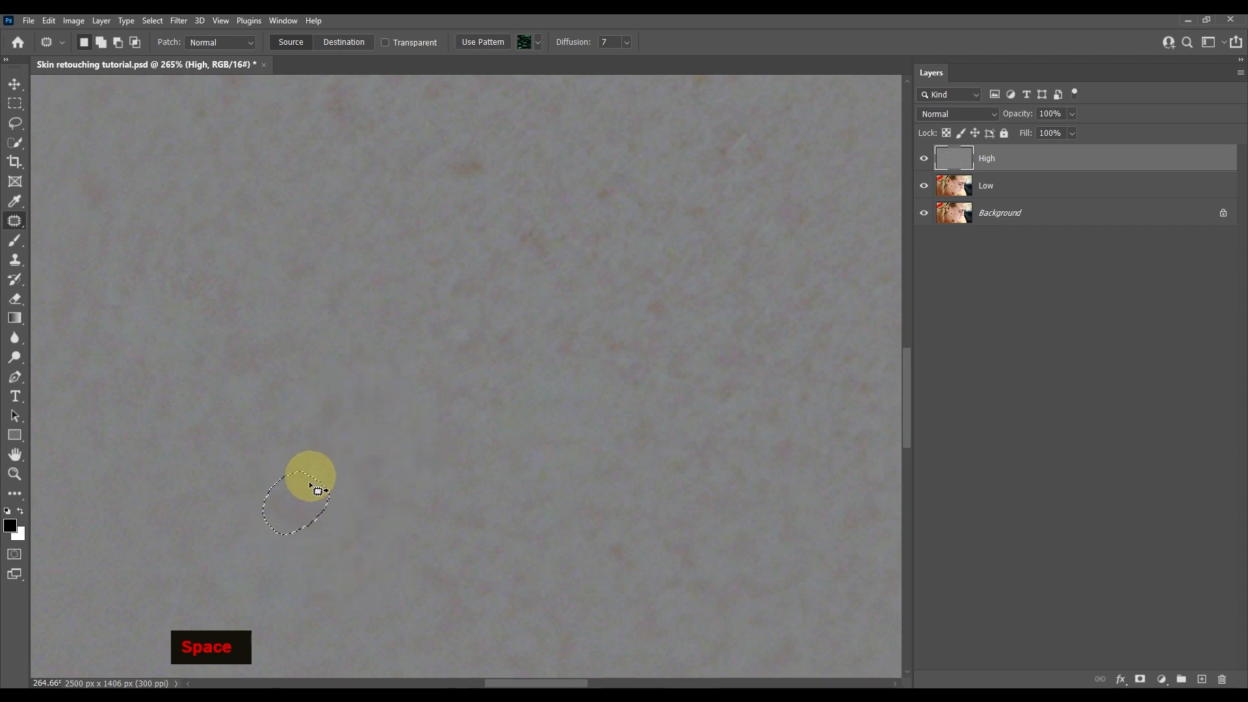
left_click_drag(244, 460, 244, 461)
key("ctrl+d")
- Patch the two faint spots on the cheek below the earlobe with clean neighbouring texture
scroll(500, 444, "down", 4)
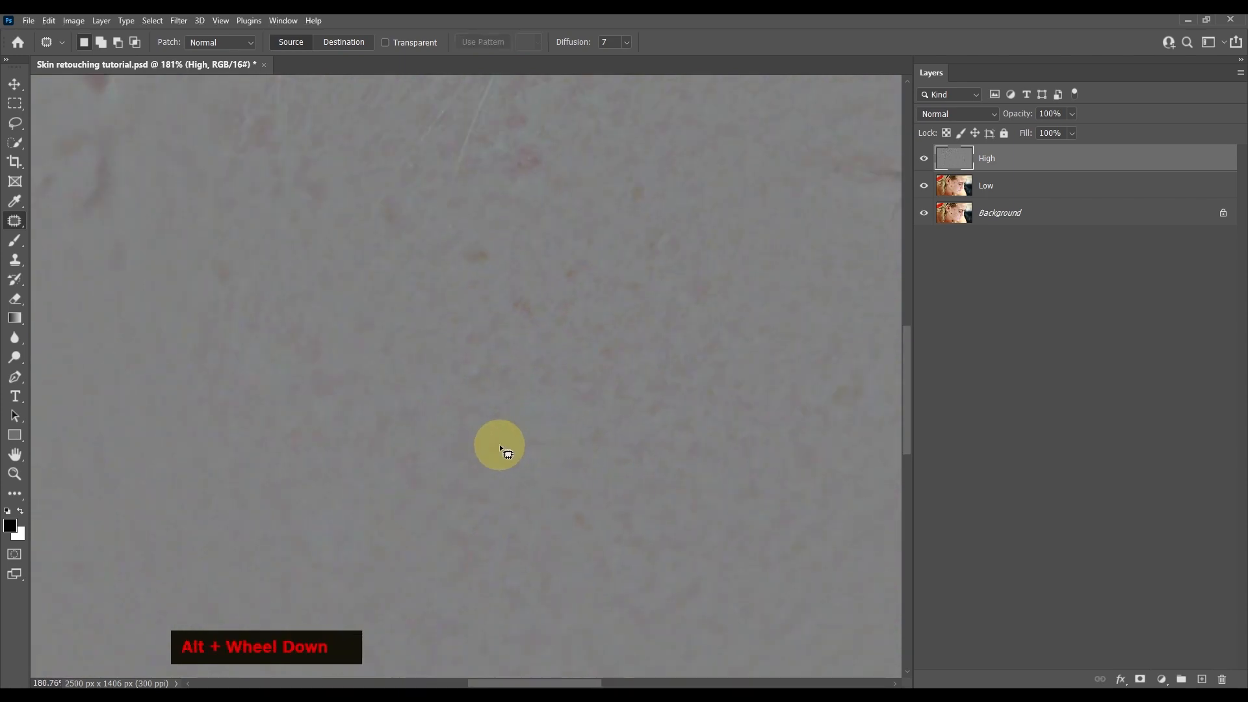
left_click_drag(409, 364, 521, 490)
scroll(263, 412, "up", 4)
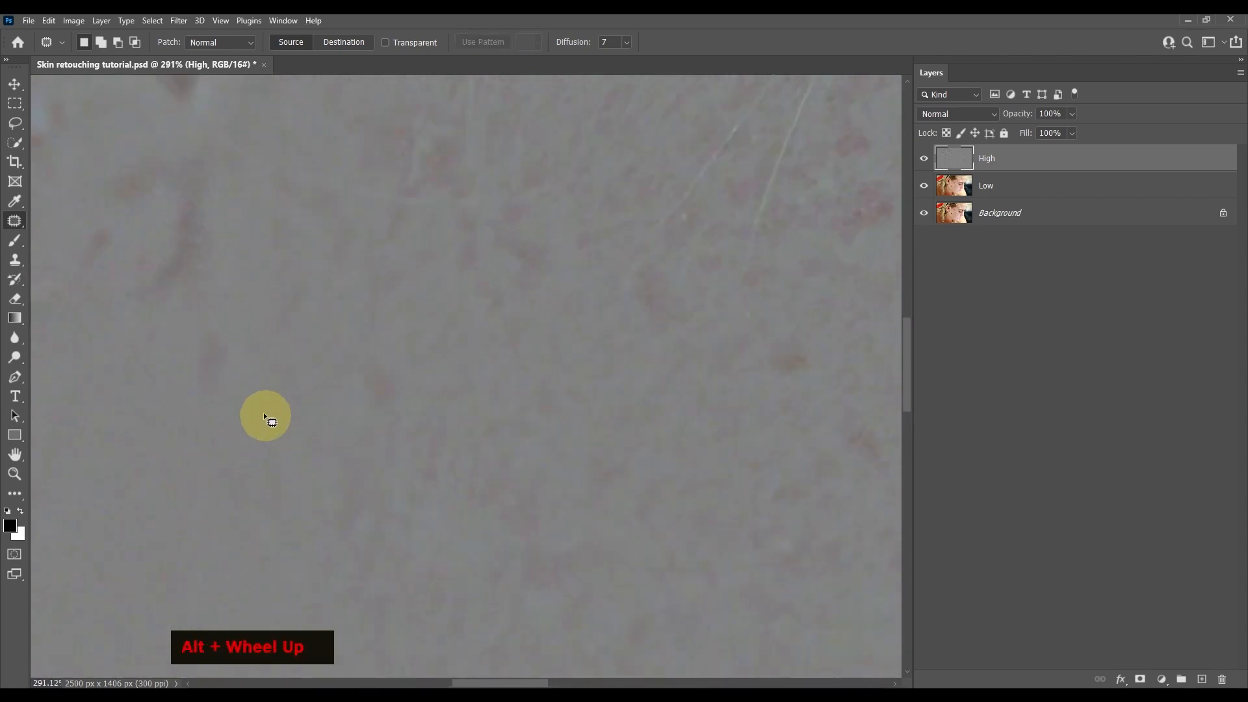
mouse_move(229, 333)
left_mouse_down()
mouse_move(191, 347)
mouse_move(199, 384)
mouse_move(229, 350)
mouse_move(221, 334)
mouse_move(234, 365)
left_mouse_up()
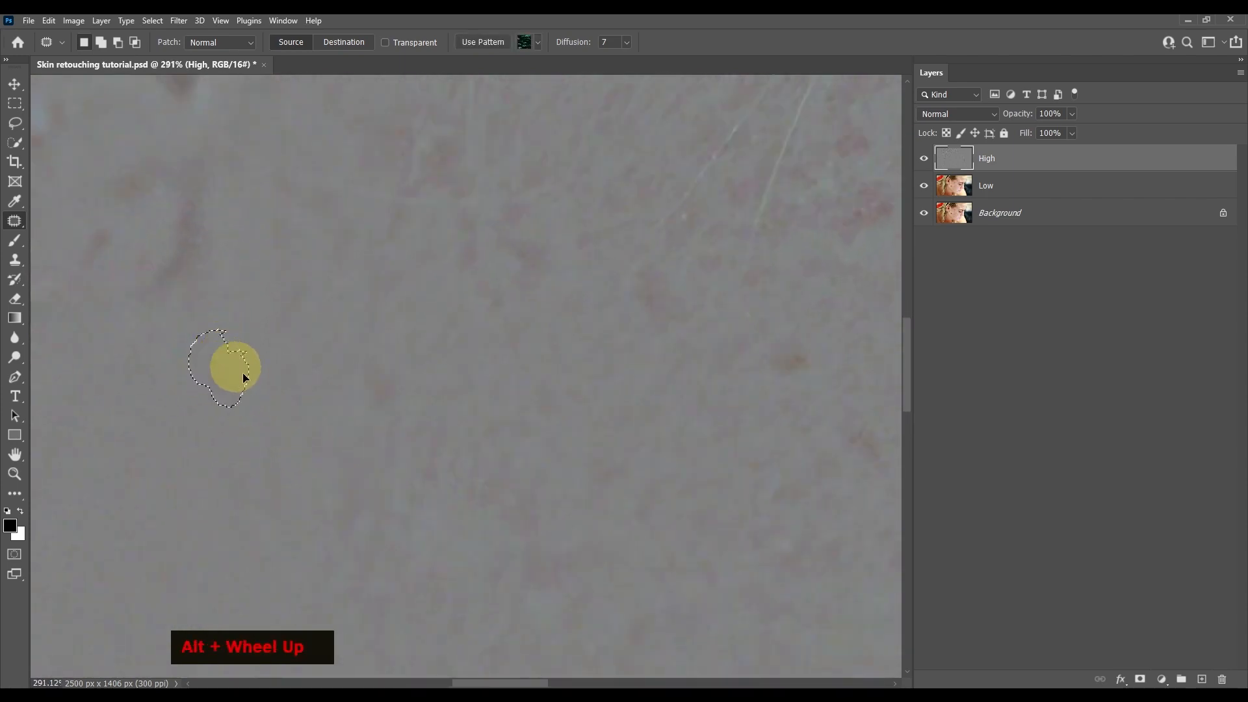
mouse_move(382, 362)
left_mouse_down()
mouse_move(360, 403)
mouse_move(378, 365)
left_mouse_up()
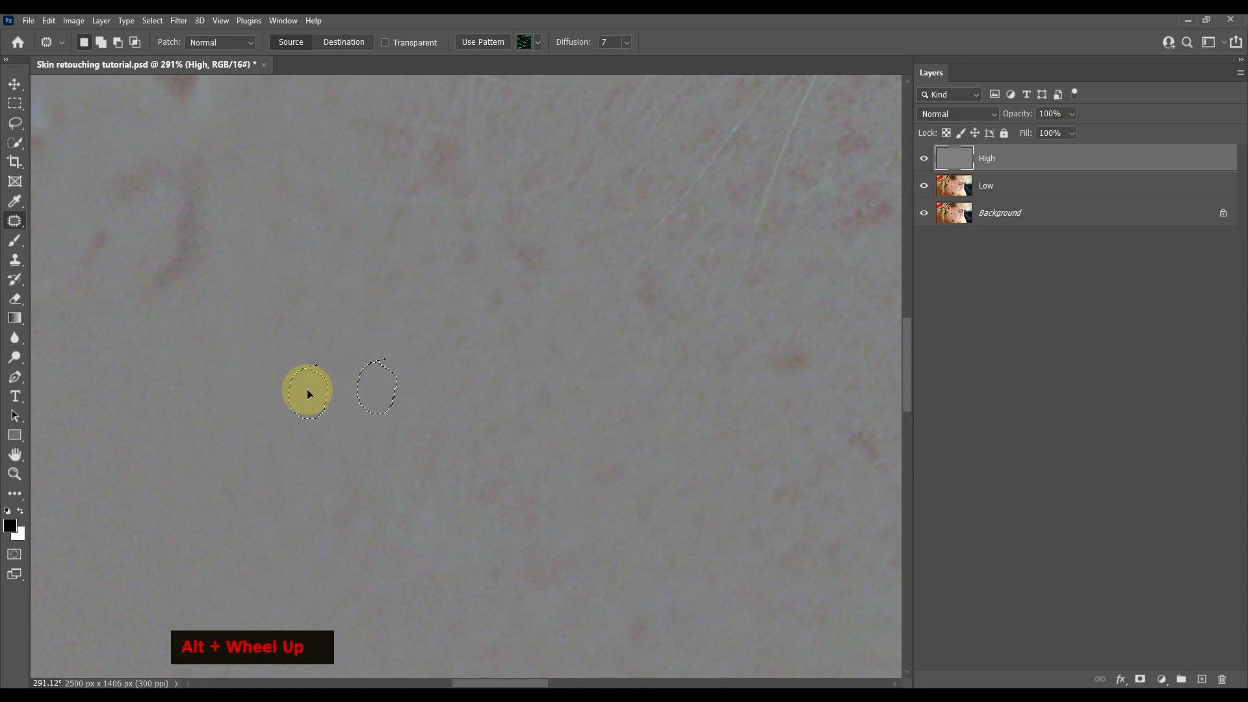
- Patch the brownish spot and the elongated reddish mark on the upper cheek with adjacent skin texture, and deselect
mouse_move(782, 346)
left_mouse_down()
mouse_move(808, 357)
mouse_move(783, 348)
left_mouse_up()
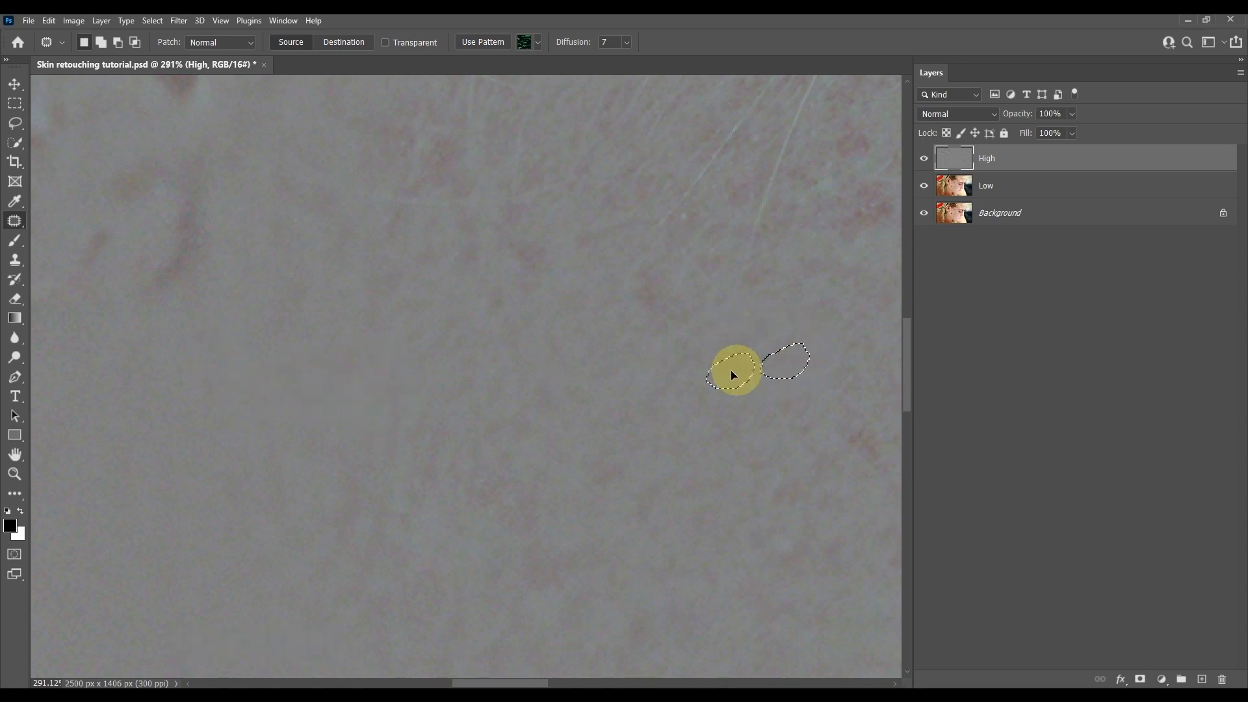
mouse_move(777, 399)
left_mouse_down()
mouse_move(595, 413)
mouse_move(654, 408)
mouse_move(694, 444)
left_mouse_up()
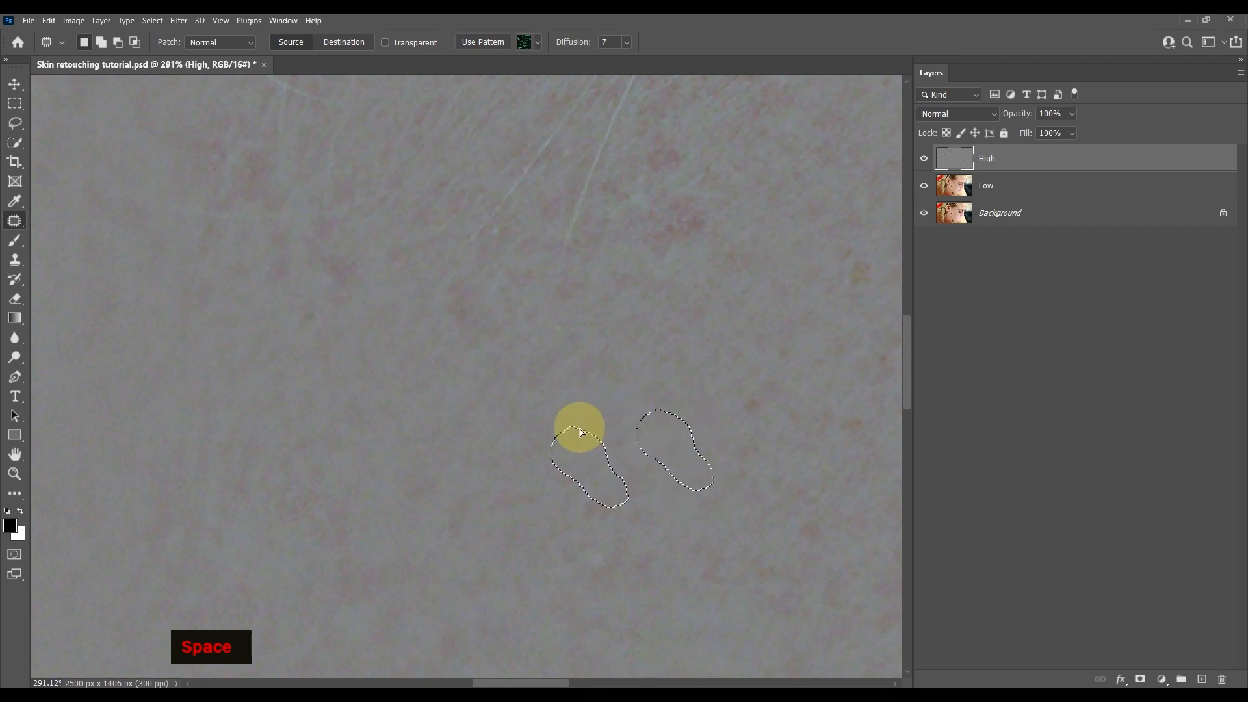
key("ctrl+d")
- Patch the two faint reddish spots below the temple hair with clean skin texture from nearby
mouse_move(481, 274)
left_mouse_down()
mouse_move(446, 277)
mouse_move(460, 338)
mouse_move(481, 323)
left_mouse_up()
key("ctrl+d")
left_click_drag(330, 297, 351, 260)
left_click_drag(348, 270, 400, 315)
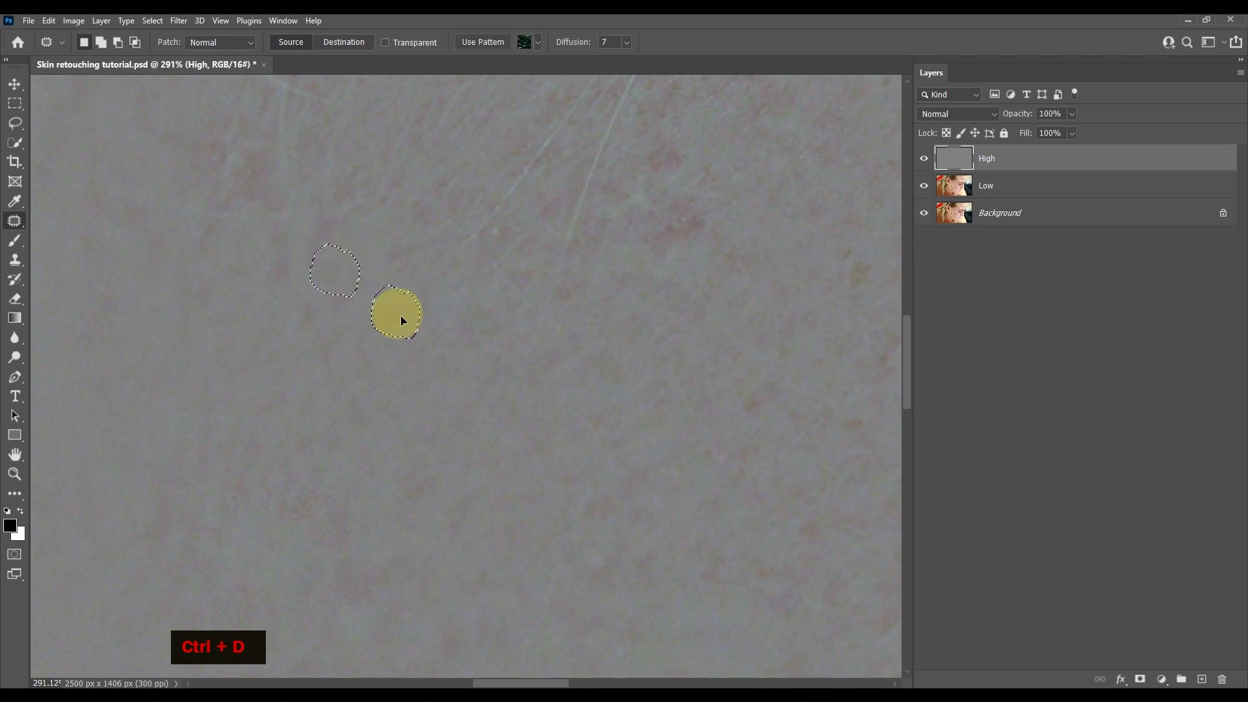
- Patch the reddish marks and the red mole beside the temple hair strands with neighbouring skin texture
scroll(400, 315, "down", 5)
key("space")
left_click_drag(650, 214, 529, 410)
mouse_move(484, 328)
left_mouse_down()
mouse_move(491, 290)
mouse_move(503, 401)
left_mouse_up()
left_click_drag(461, 436, 422, 446)
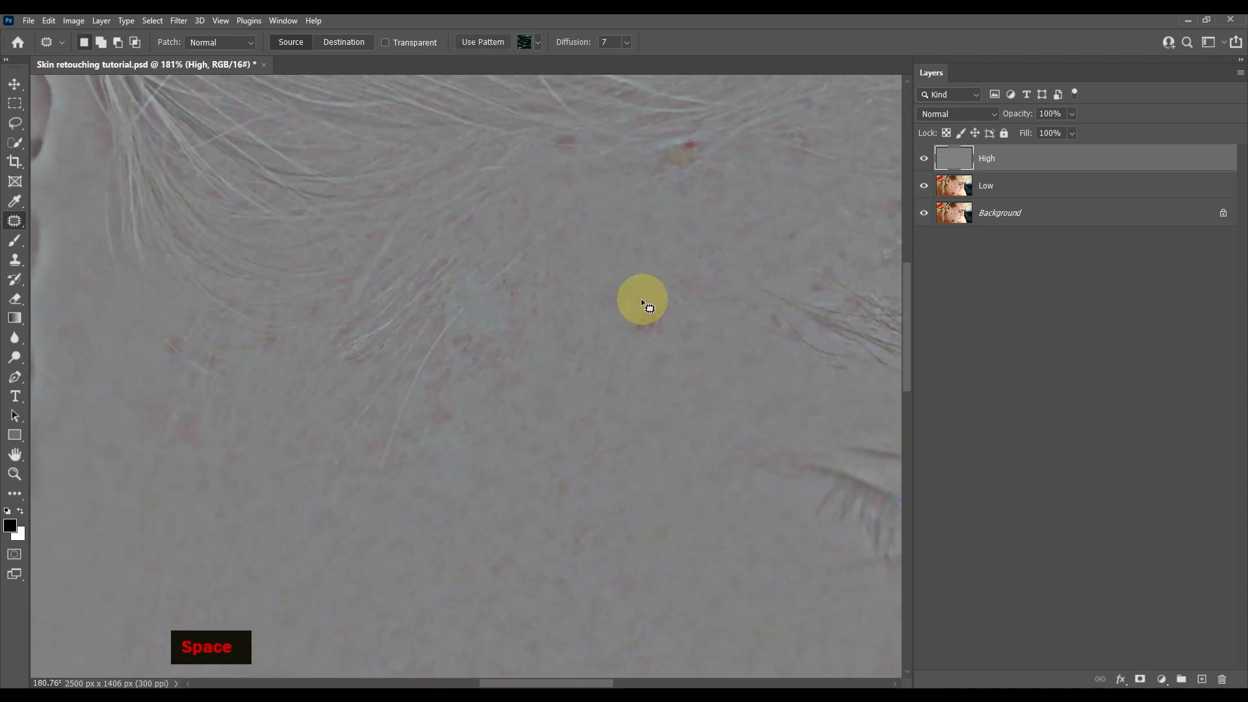
- Try patching the red mole at the forehead hairline with nearby skin texture, and undo the patch
scroll(653, 236, "up", 4)
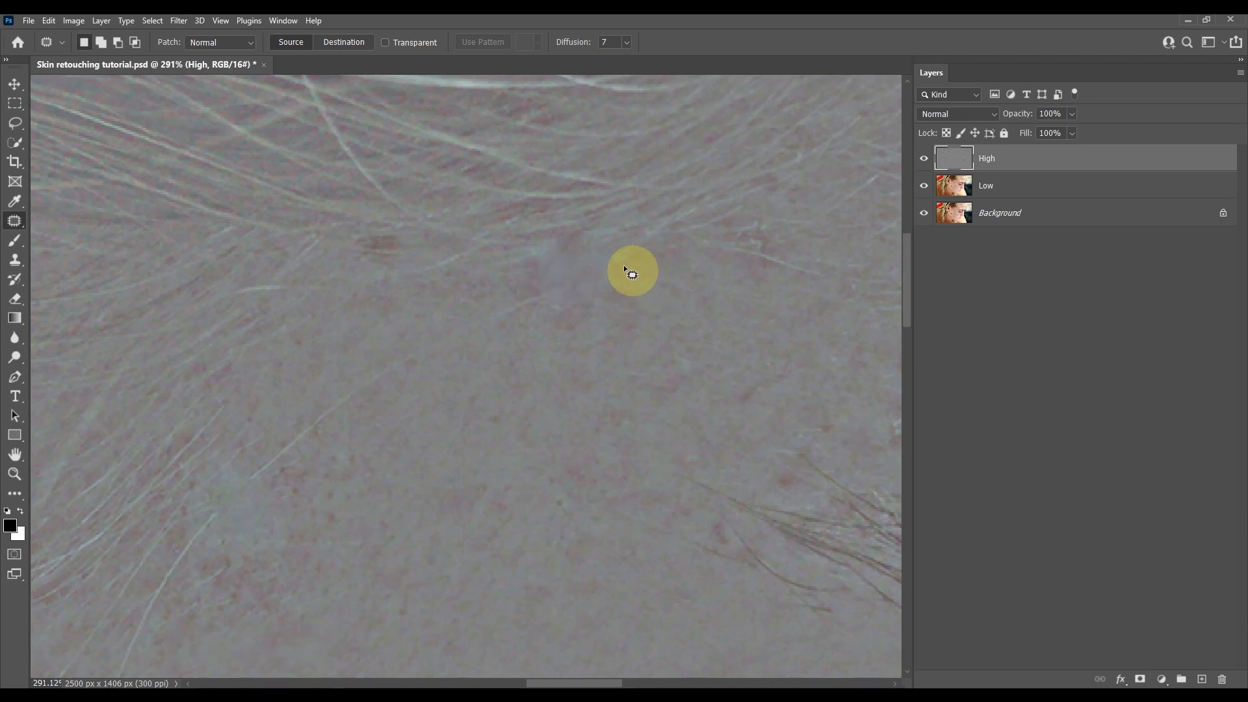
key("ctrl")
key("ctrl+d")
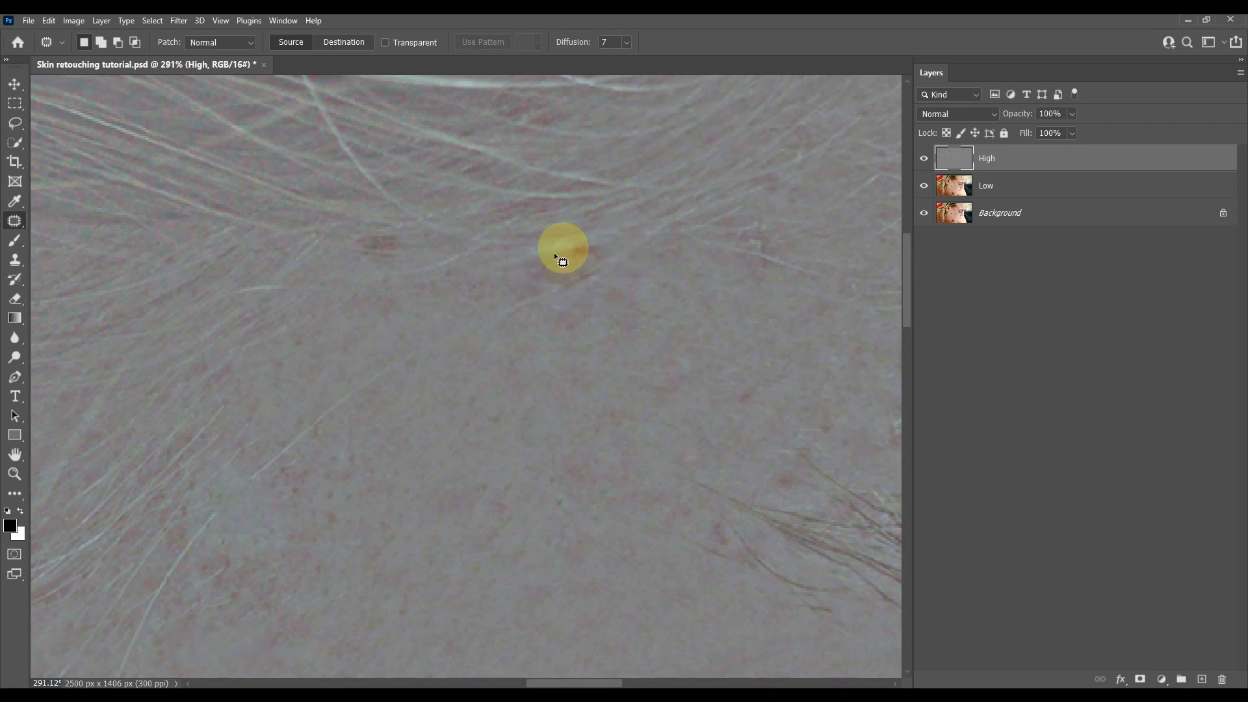
- Replace the red mole at the forehead hairline and the mark beside it with clean skin texture from just below, deselecting each
mouse_move(532, 267)
left_mouse_down()
mouse_move(585, 294)
mouse_move(618, 278)
left_mouse_up()
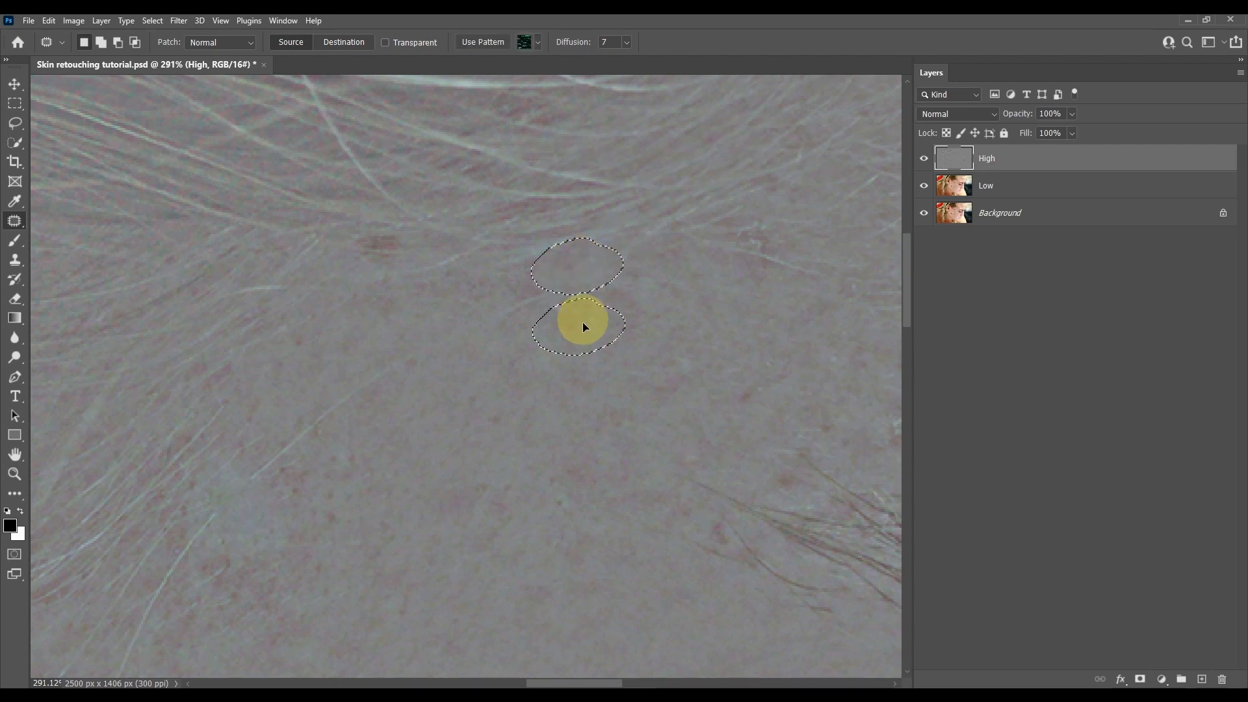
left_click_drag(582, 321, 588, 328)
key("ctrl+d")
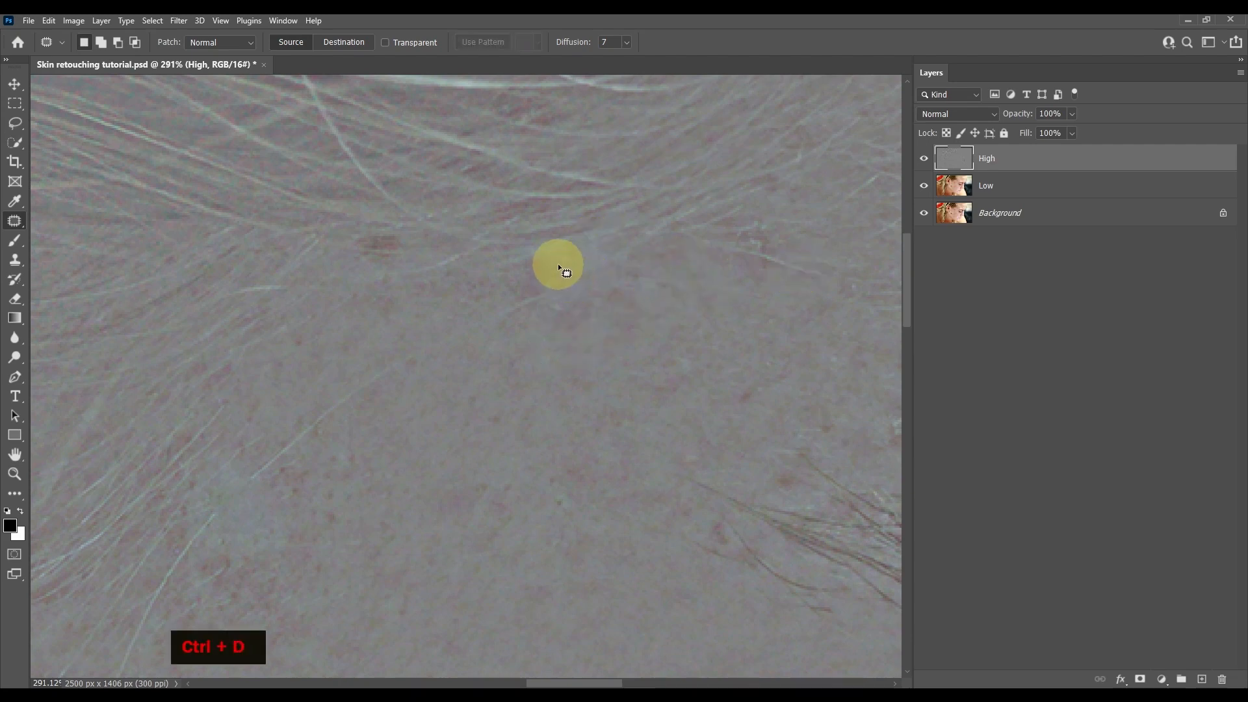
mouse_move(558, 264)
left_mouse_down()
mouse_move(534, 252)
mouse_move(514, 272)
mouse_move(501, 297)
mouse_move(518, 320)
mouse_move(574, 293)
mouse_move(564, 262)
left_mouse_up()
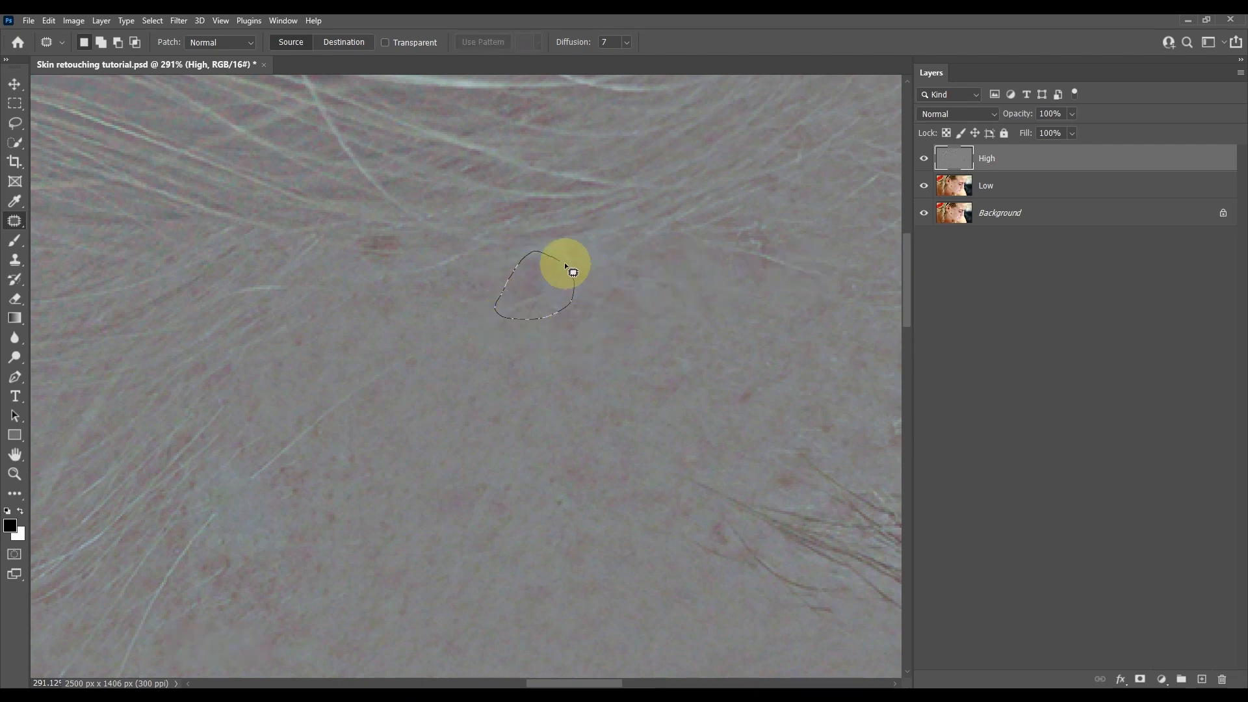
left_click_drag(564, 360, 562, 357)
key("ctrl+d")
- Outline the stray diagonal hair across the temple, replace it with clean skin texture, and deselect it
mouse_move(502, 304)
left_mouse_down()
mouse_move(312, 410)
mouse_move(251, 462)
mouse_move(297, 455)
mouse_move(373, 400)
left_mouse_up()
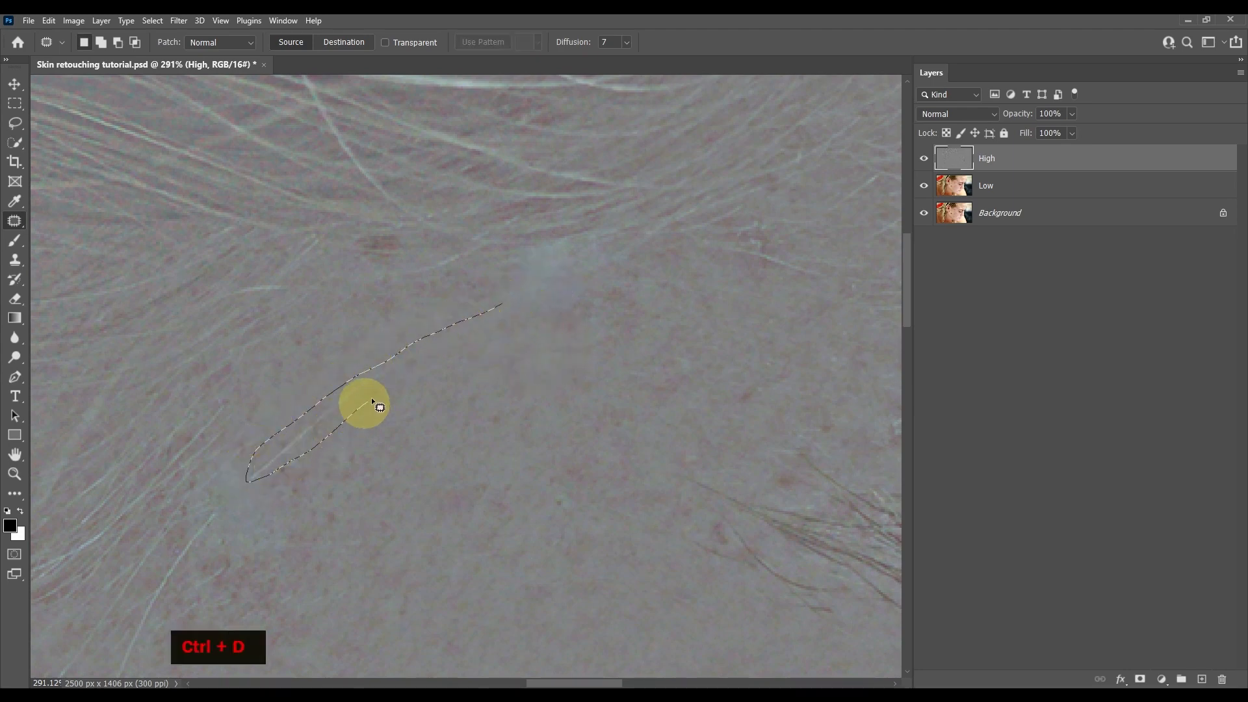
mouse_move(487, 342)
left_mouse_down()
mouse_move(511, 301)
mouse_move(528, 347)
left_mouse_up()
key("ctrl+d")
scroll(700, 347, "down", 3)
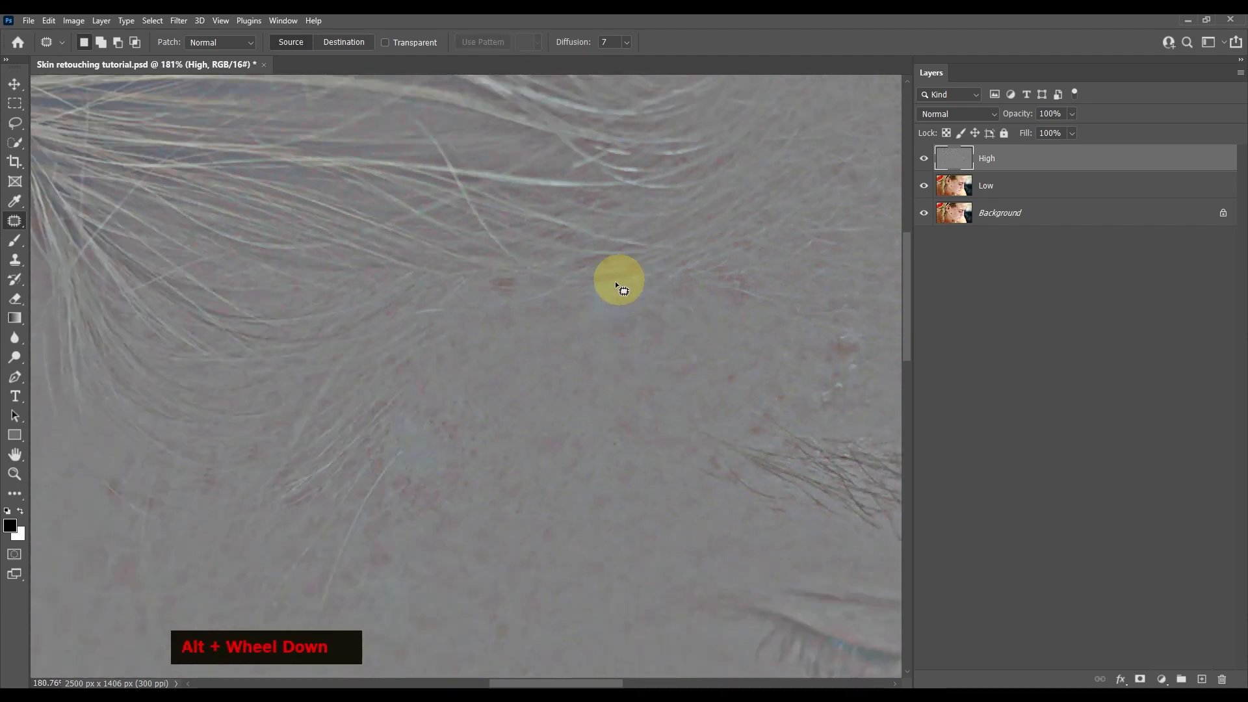
- Patch the reddish marks at the ends of the temple hair strands with clean adjacent skin, and deselect
left_click_drag(630, 307, 543, 303)
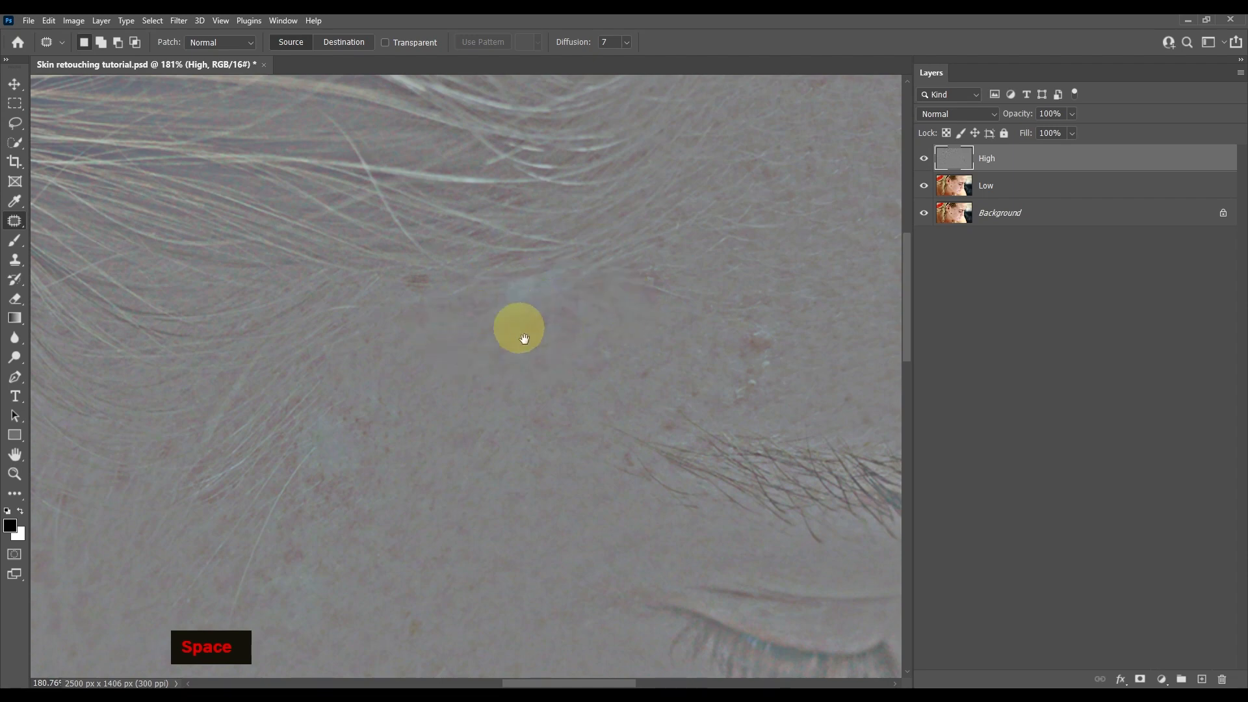
left_click_drag(465, 451, 699, 253)
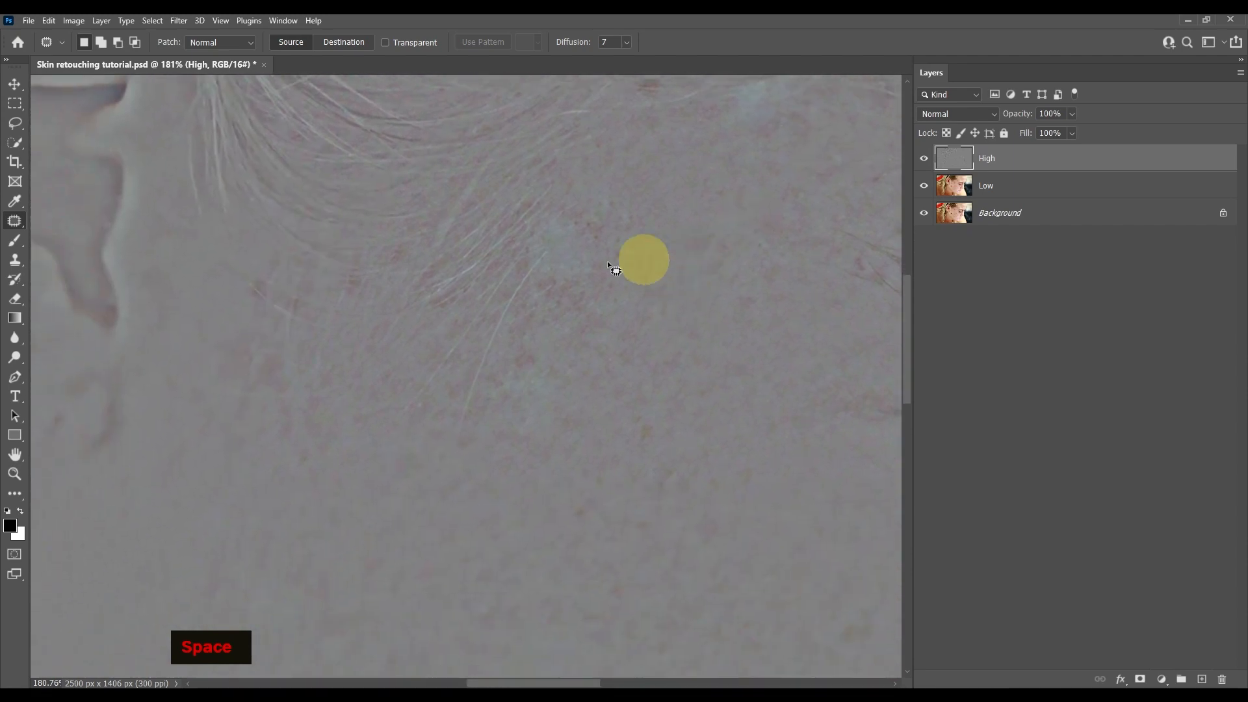
scroll(566, 240, "up", 4)
mouse_move(577, 234)
left_mouse_down()
mouse_move(530, 273)
mouse_move(454, 414)
mouse_move(401, 620)
mouse_move(448, 562)
mouse_move(506, 370)
mouse_move(574, 244)
left_mouse_up()
left_click_drag(550, 275, 647, 304)
key("ctrl+d")
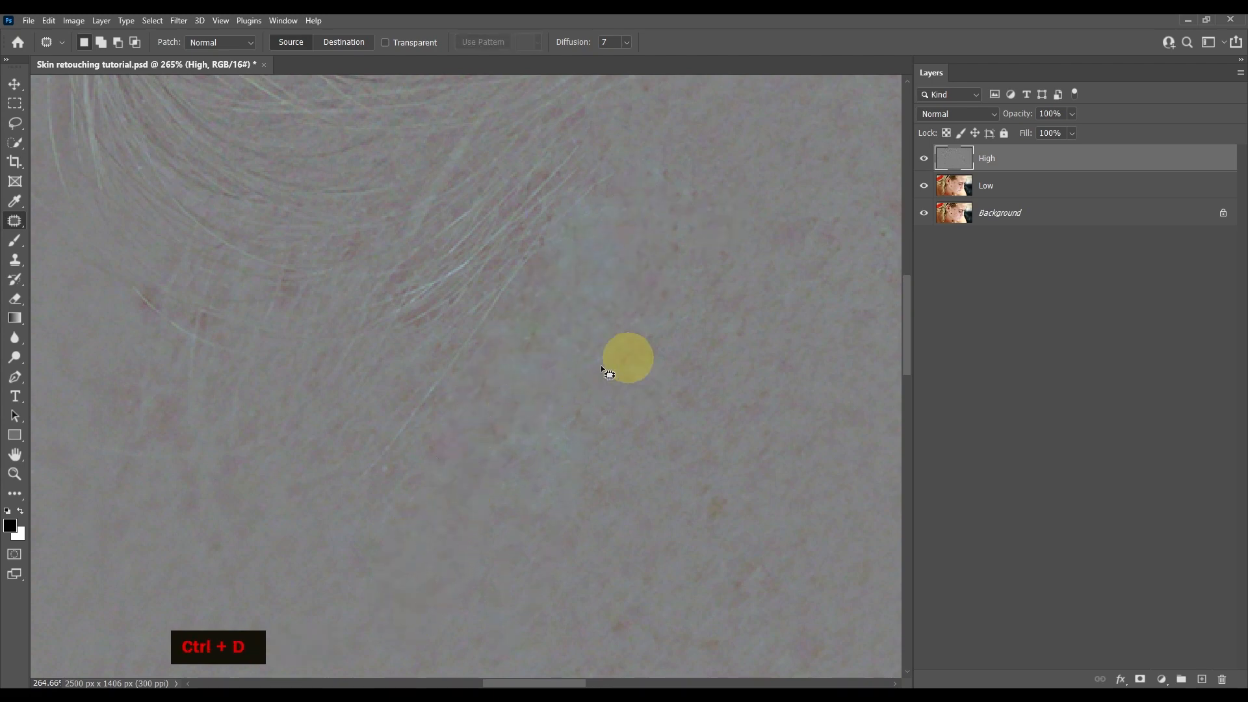
- Patch the remaining faint spot on the upper cheek with neighbouring texture and clear the selection
key("space")
mouse_move(628, 574)
left_mouse_down()
mouse_move(605, 430)
mouse_move(566, 367)
left_mouse_up()
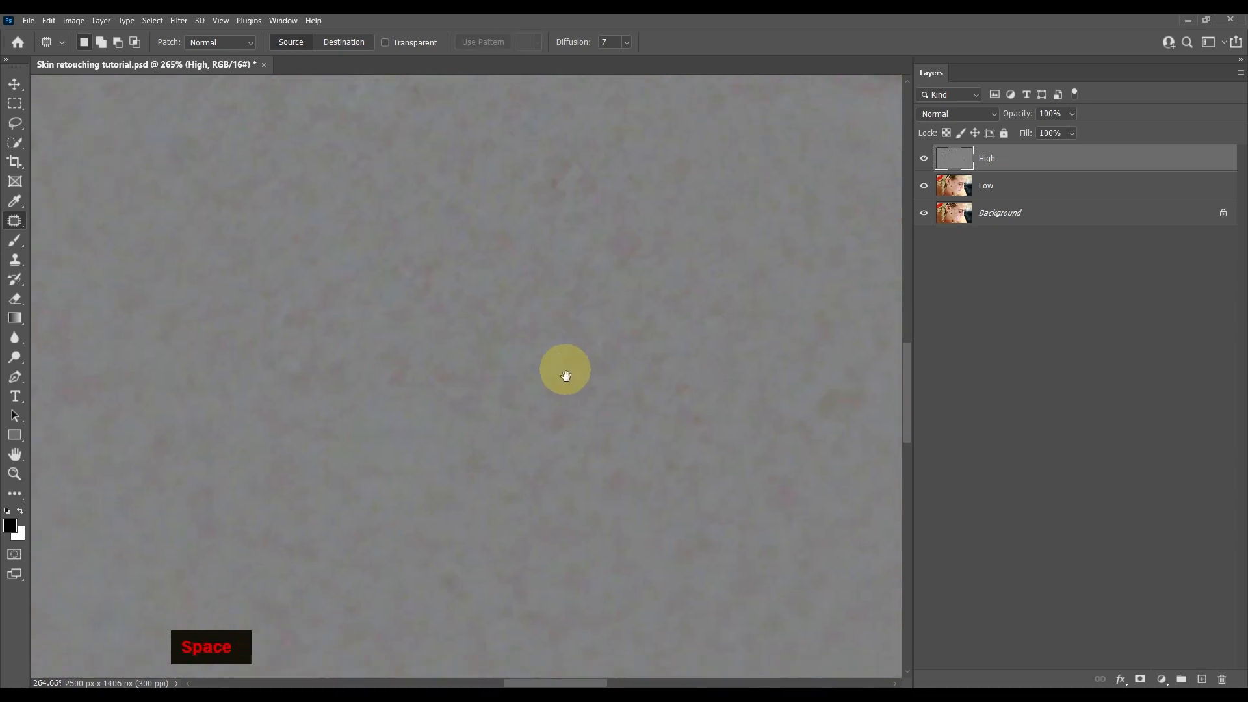
left_click_drag(475, 379, 477, 426)
scroll(314, 351, "down", 10)
scroll(629, 358, "up", 10)
mouse_move(543, 338)
left_mouse_down()
mouse_move(498, 383)
mouse_move(383, 386)
left_mouse_up()
key("ctrl+d")
- Patch the small forehead spot and the blemished strip above the eyebrow with clean skin texture from beside them
scroll(553, 419, "down", 10)
scroll(455, 326, "up", 10)
left_click_drag(453, 239, 451, 241)
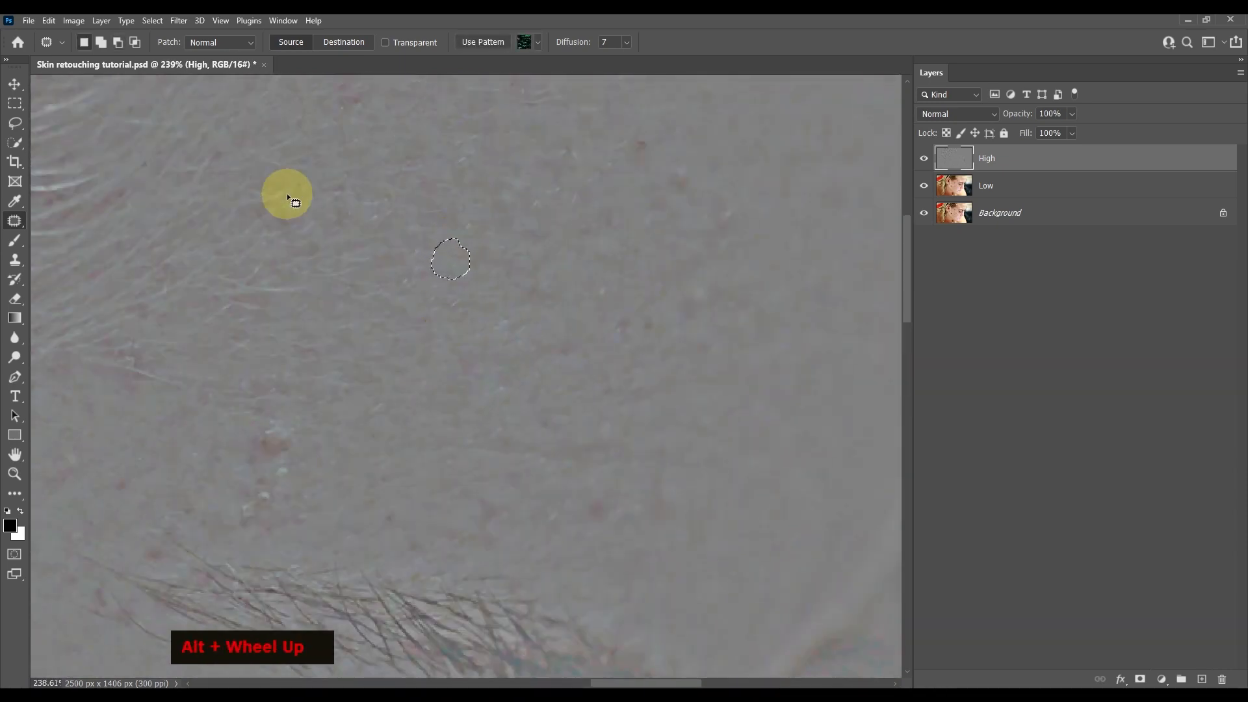
left_click_drag(332, 487, 273, 479)
key("ctrl+d")
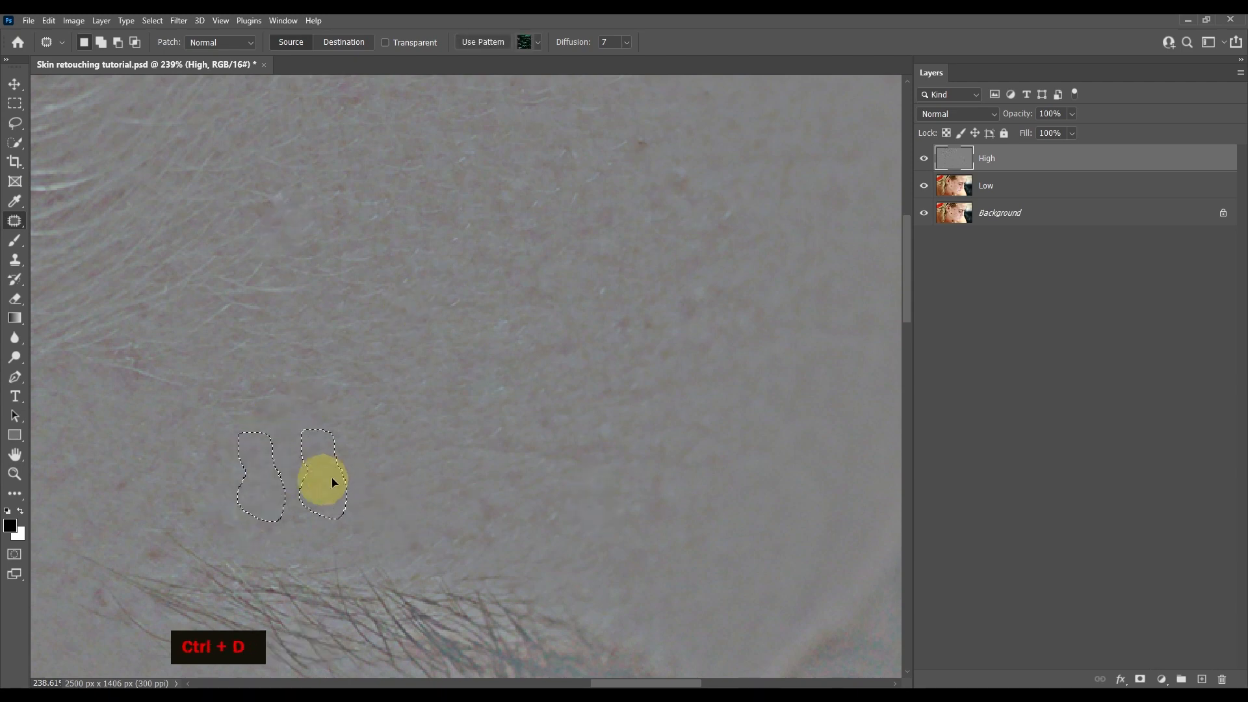
- Patch the remaining small forehead blemishes above the eyebrow with clean neighbouring skin texture, and deselect
left_click_drag(631, 199, 594, 228)
mouse_move(539, 221)
left_mouse_down()
mouse_move(495, 198)
mouse_move(299, 197)
left_mouse_up()
mouse_move(674, 298)
left_mouse_down()
mouse_move(652, 323)
mouse_move(724, 236)
mouse_move(299, 363)
left_mouse_up()
left_click_drag(246, 444, 501, 253)
key("ctrl+d")
left_click_drag(452, 318, 449, 315)
mouse_move(422, 338)
left_mouse_down()
mouse_move(300, 342)
mouse_move(326, 342)
left_mouse_up()
key("ctrl+d")
scroll(330, 335, "down", 5)
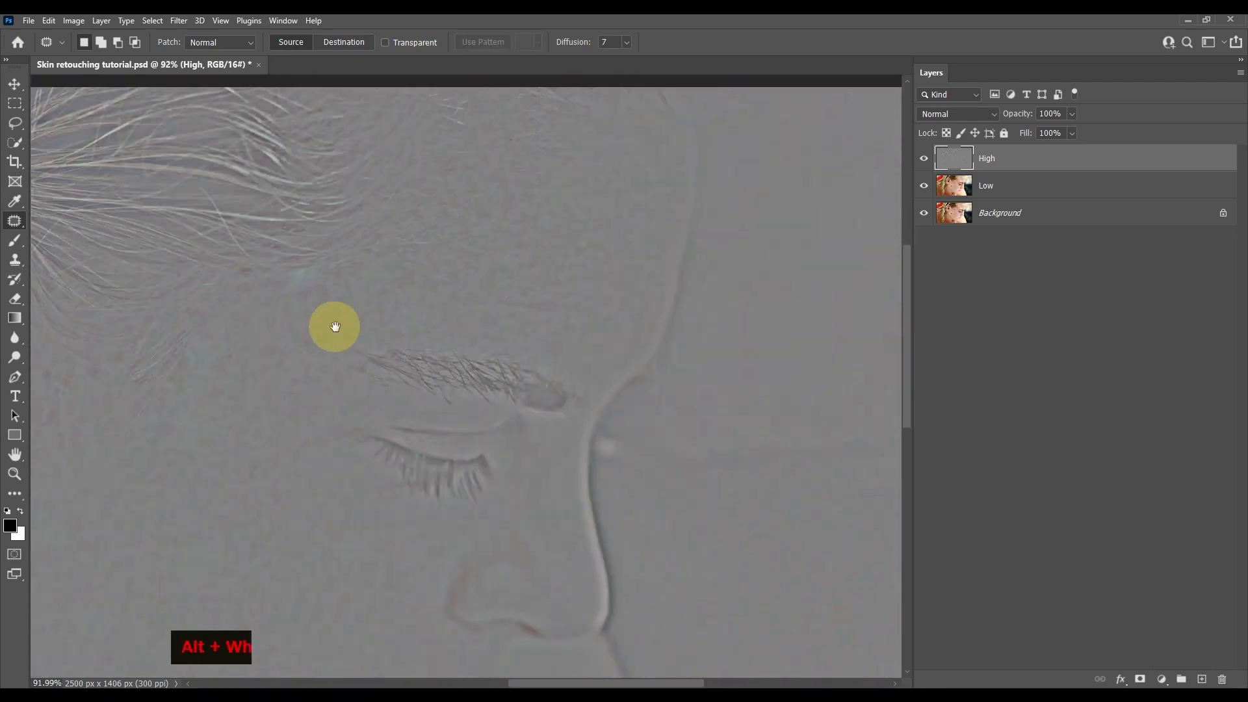
- Patch the leftover marks on the upper and lower face with clean adjacent texture, deselecting after each patch
scroll(241, 274, "up", 6)
mouse_move(486, 281)
left_mouse_down()
mouse_move(493, 321)
mouse_move(488, 282)
left_mouse_up()
left_click_drag(678, 361, 607, 343)
key("ctrl+d")
scroll(597, 420, "down", 7)
left_click_drag(540, 416, 520, 97)
scroll(517, 457, "up", 1)
scroll(518, 457, "up", 1)
left_click_drag(566, 306, 525, 331)
key("ctrl+d")
- Set the High layer's blend mode to Linear Light and group it with the Low layer
scroll(621, 422, "down", 7)
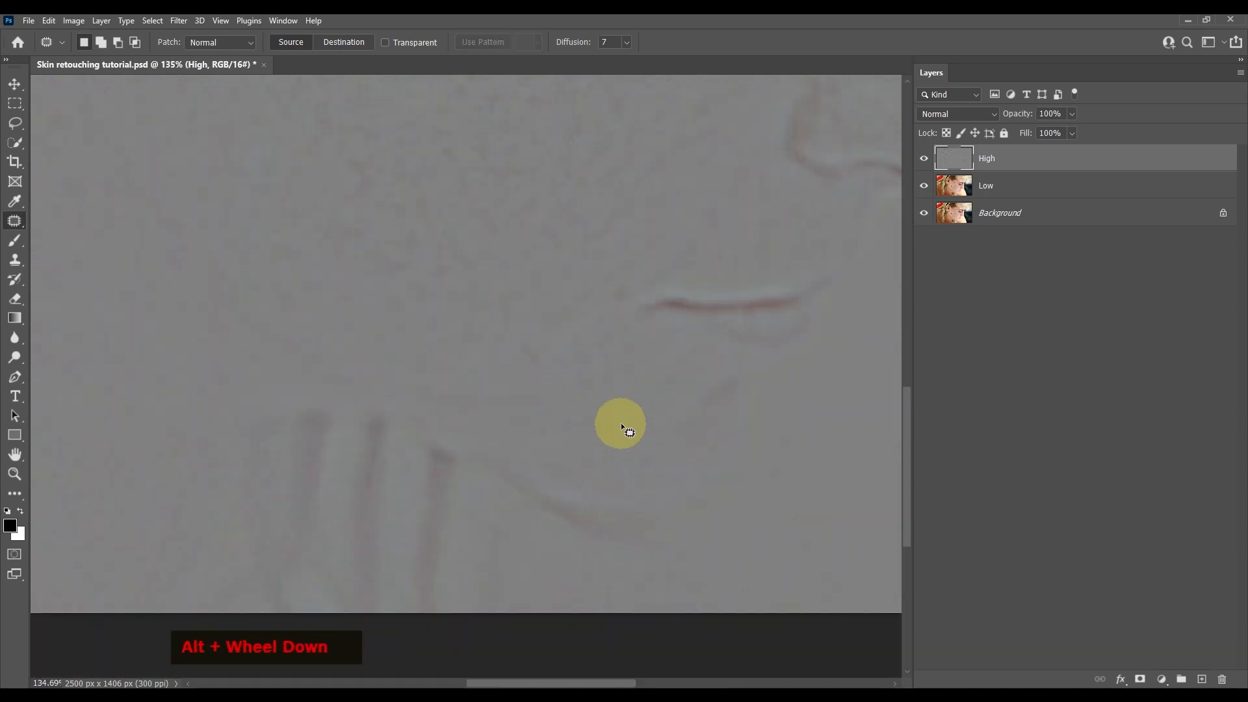
left_click_drag(524, 418, 537, 407)
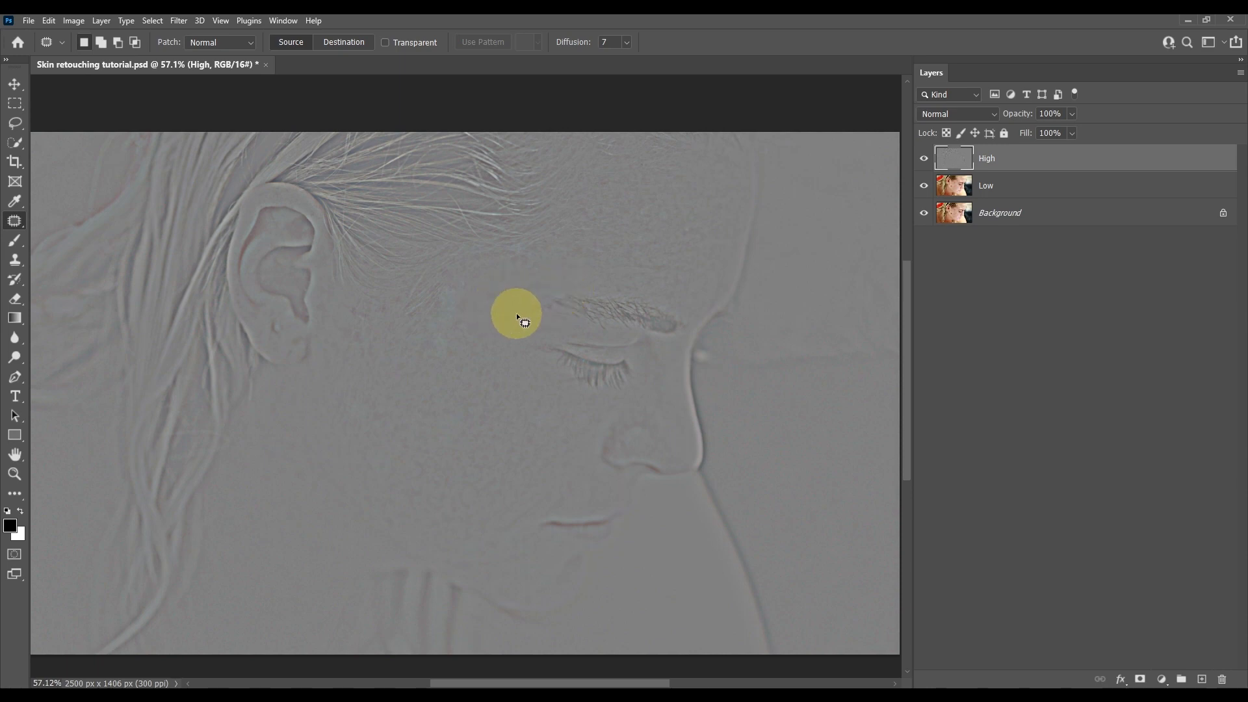
key("space")
left_click_drag(501, 314, 528, 305)
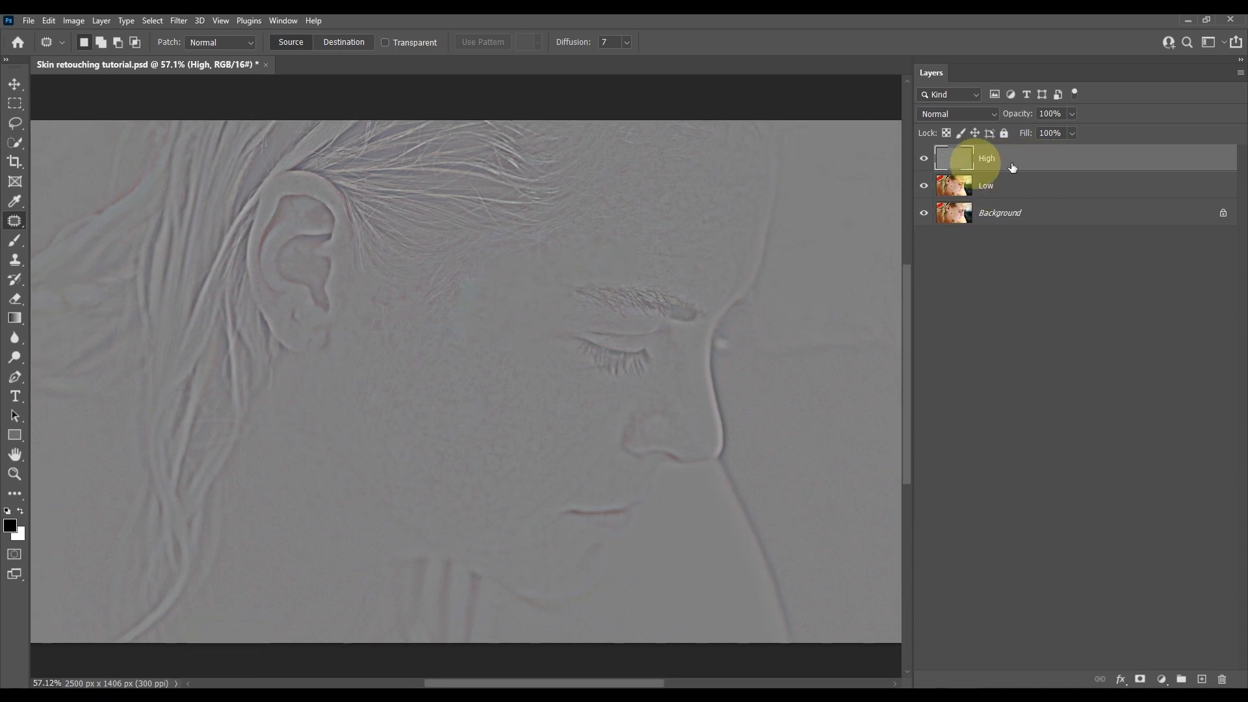
left_click(990, 111)
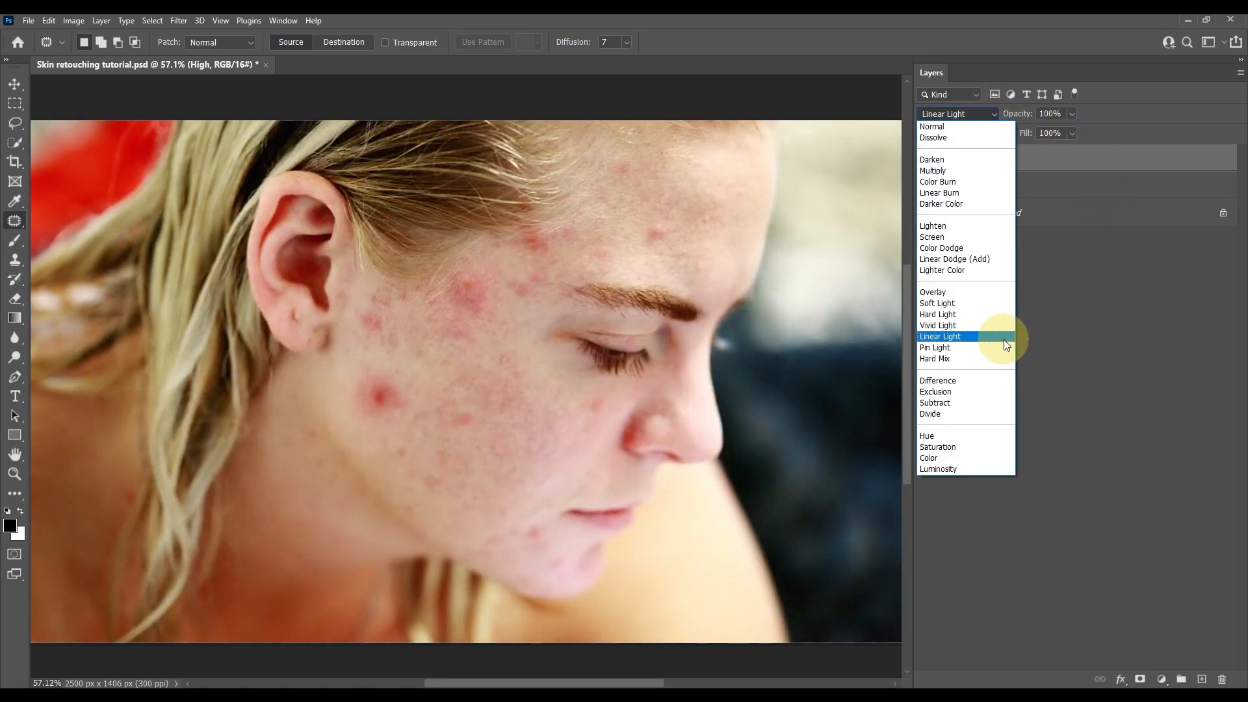
left_click(1005, 340)
left_click(1018, 189, "ctrl")
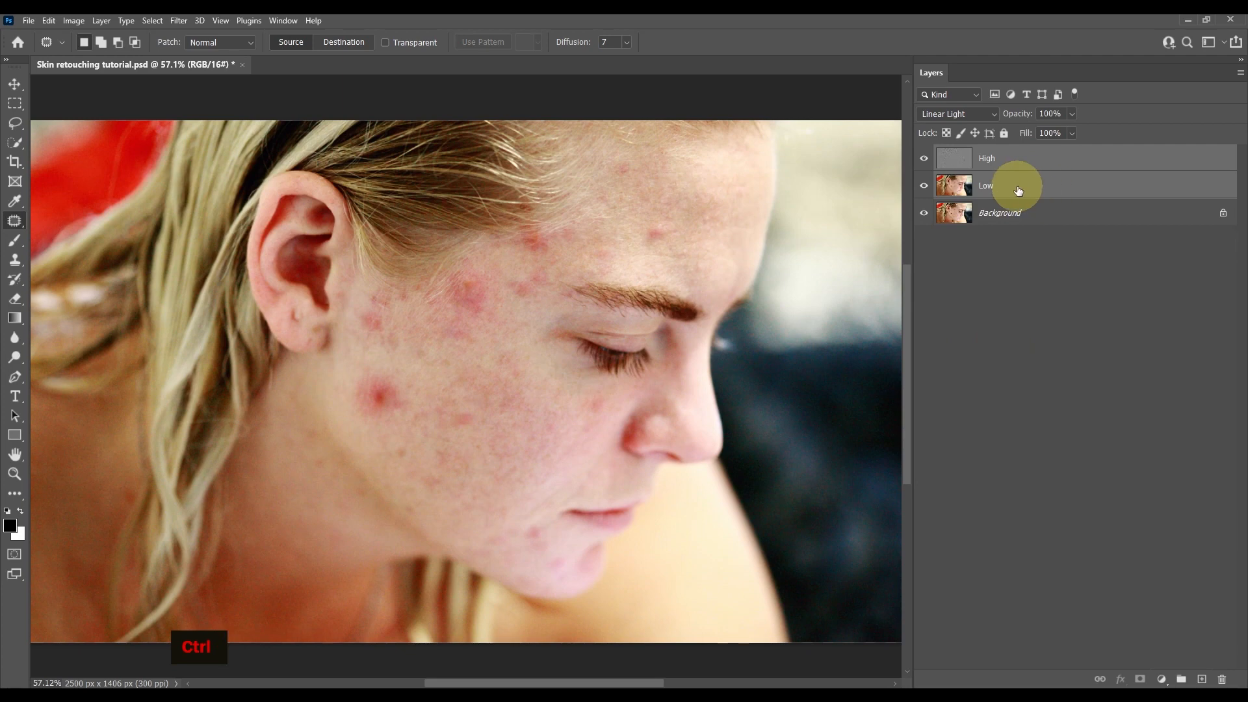
key("ctrl+g")
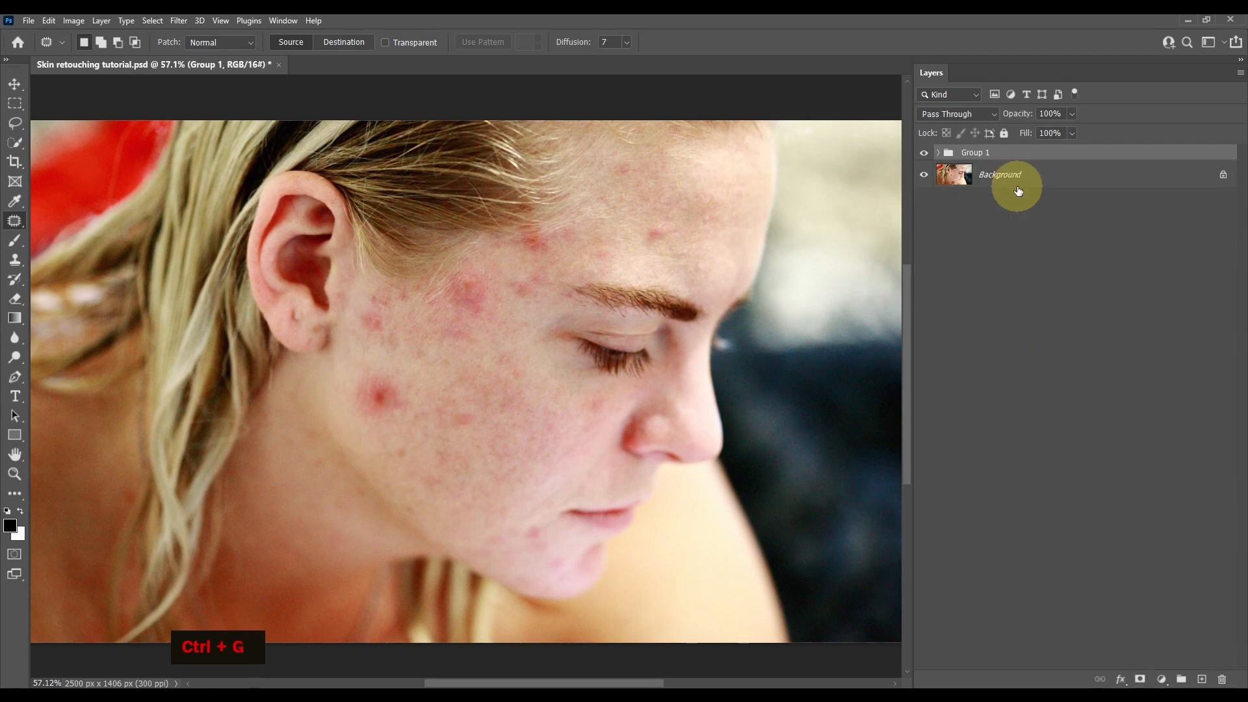
- Hide and show the new layer group repeatedly to compare the retouched skin with the original
left_click(924, 155)
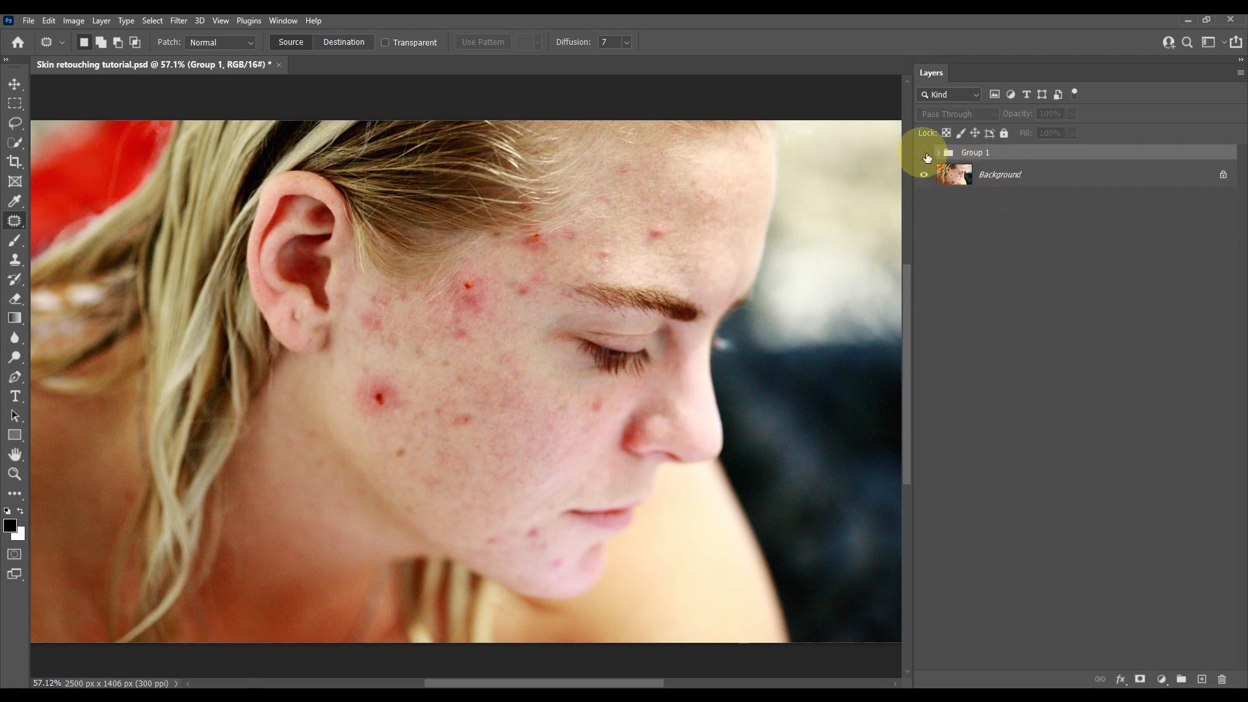
left_click(923, 156)
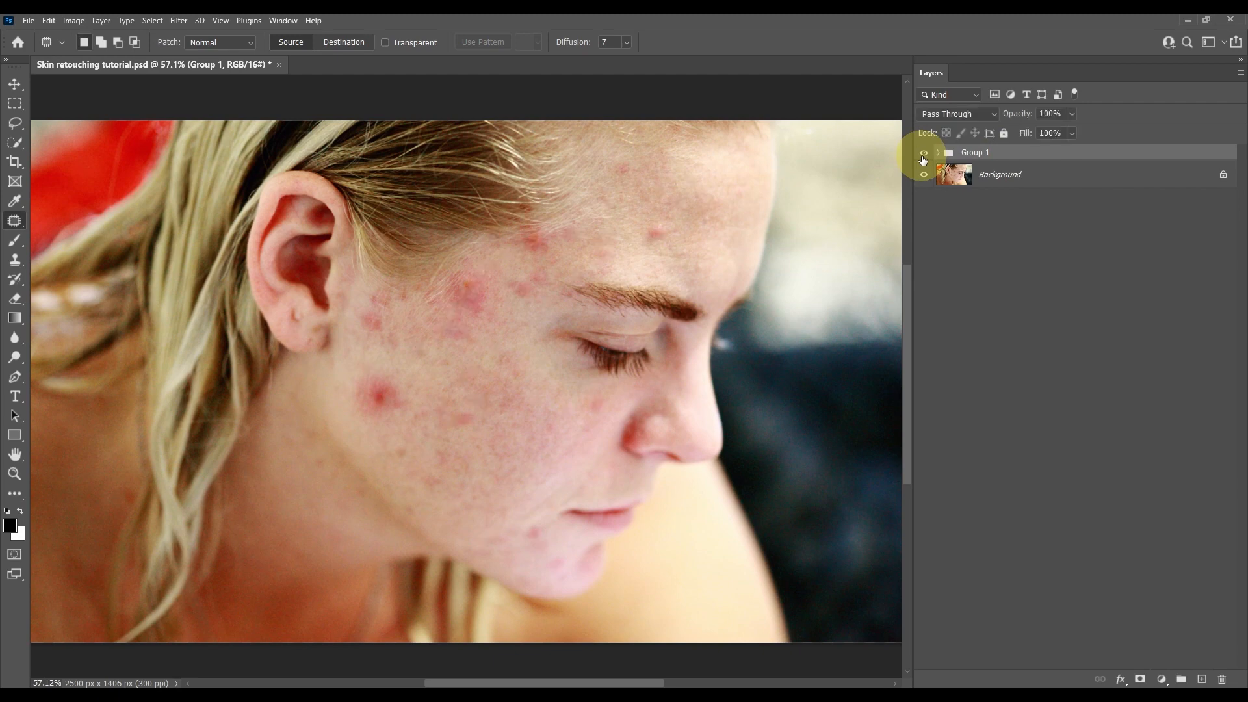
left_click(923, 156)
left_click(923, 156)
left_click(923, 156)
left_click(923, 156)
- Rename the layer group as Retouch
double_click(975, 156)
type("Retouch")
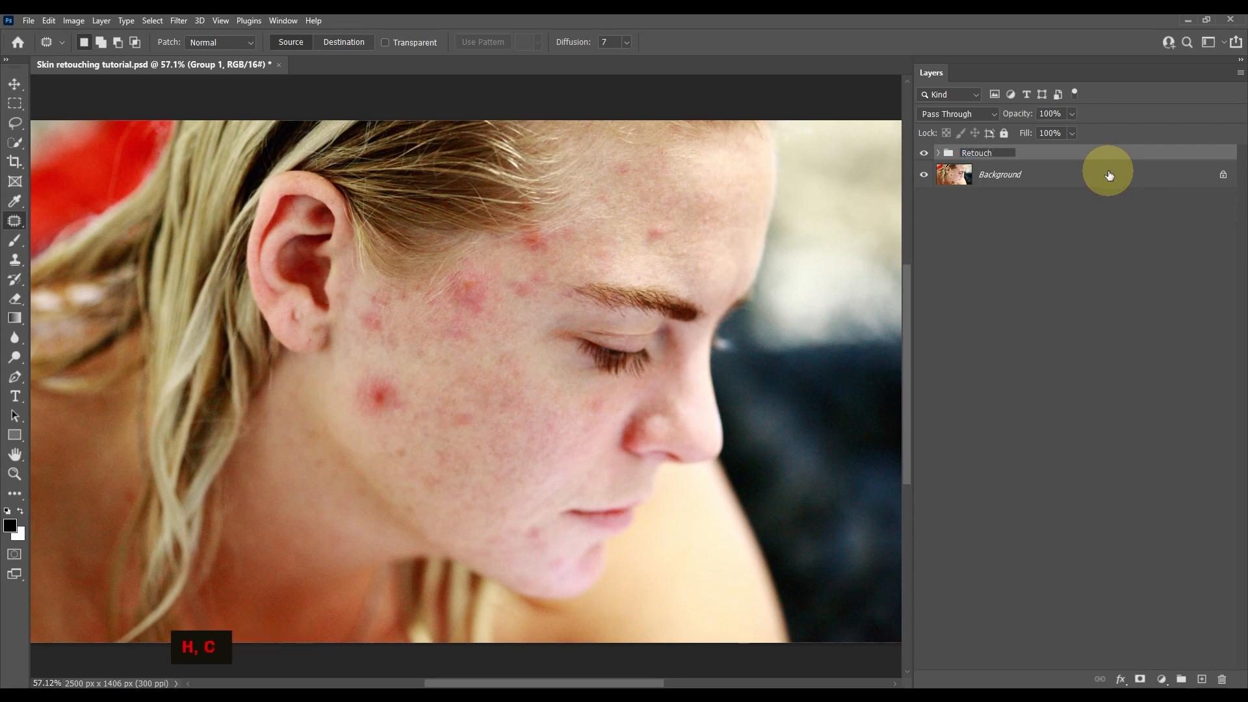
left_click(1110, 174)
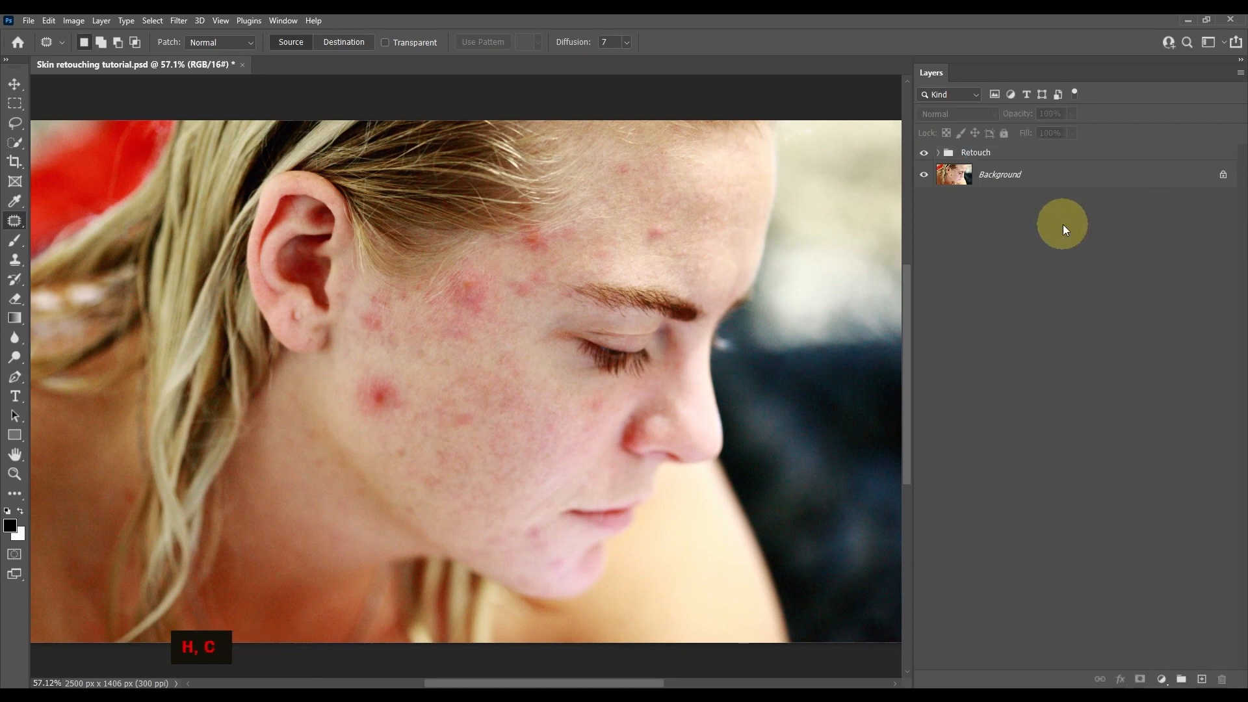
- Expand the Retouch group and toggle the visibility of the High and Low layers to examine each one's contribution
left_click(939, 153)
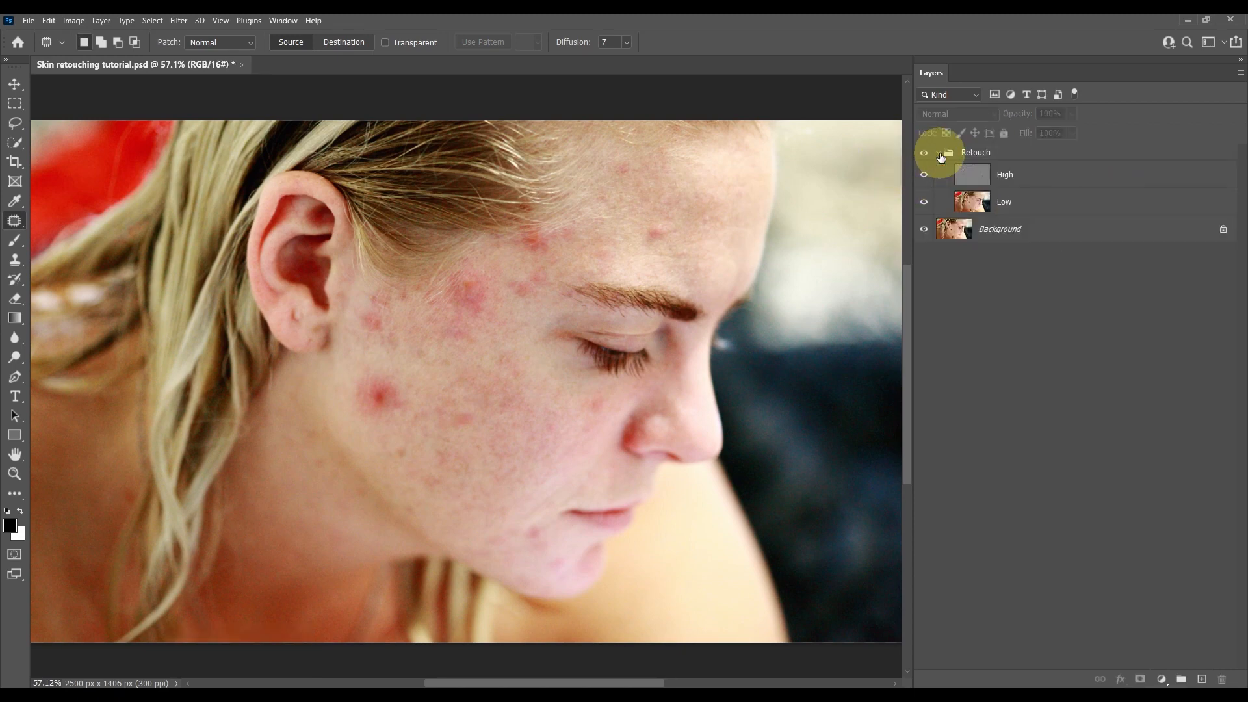
left_click(1025, 176)
left_click(1025, 207)
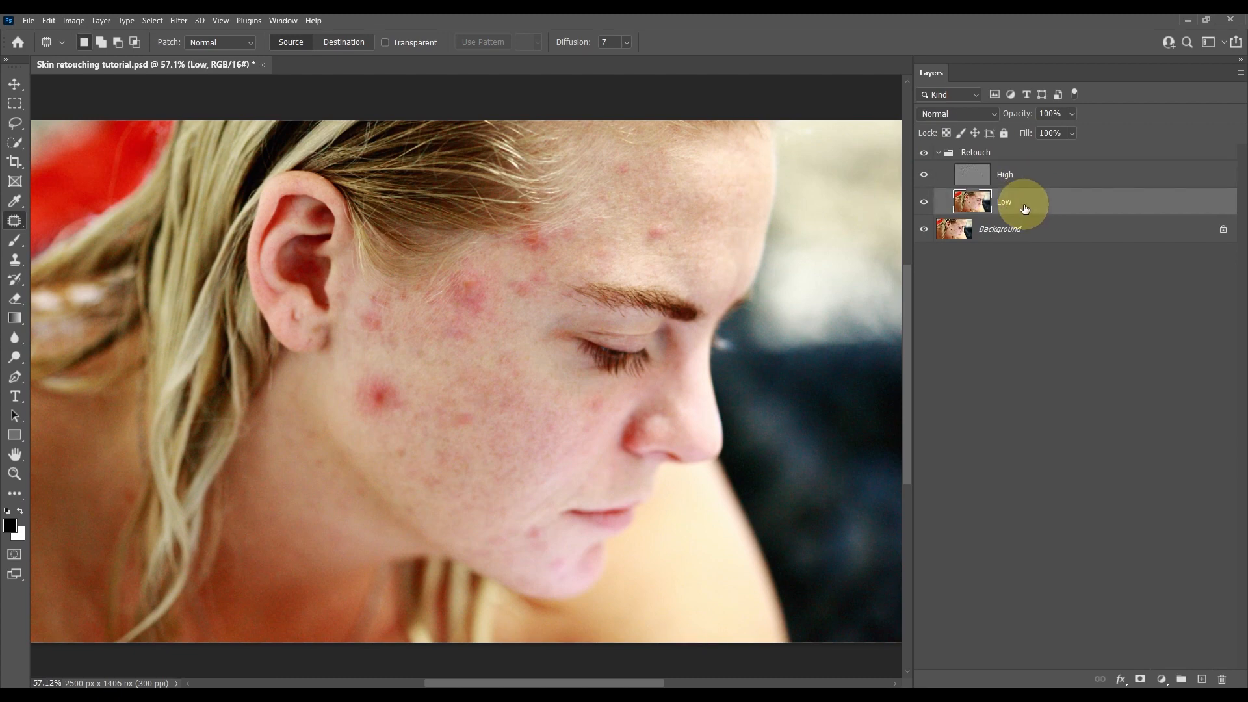
left_click(994, 266)
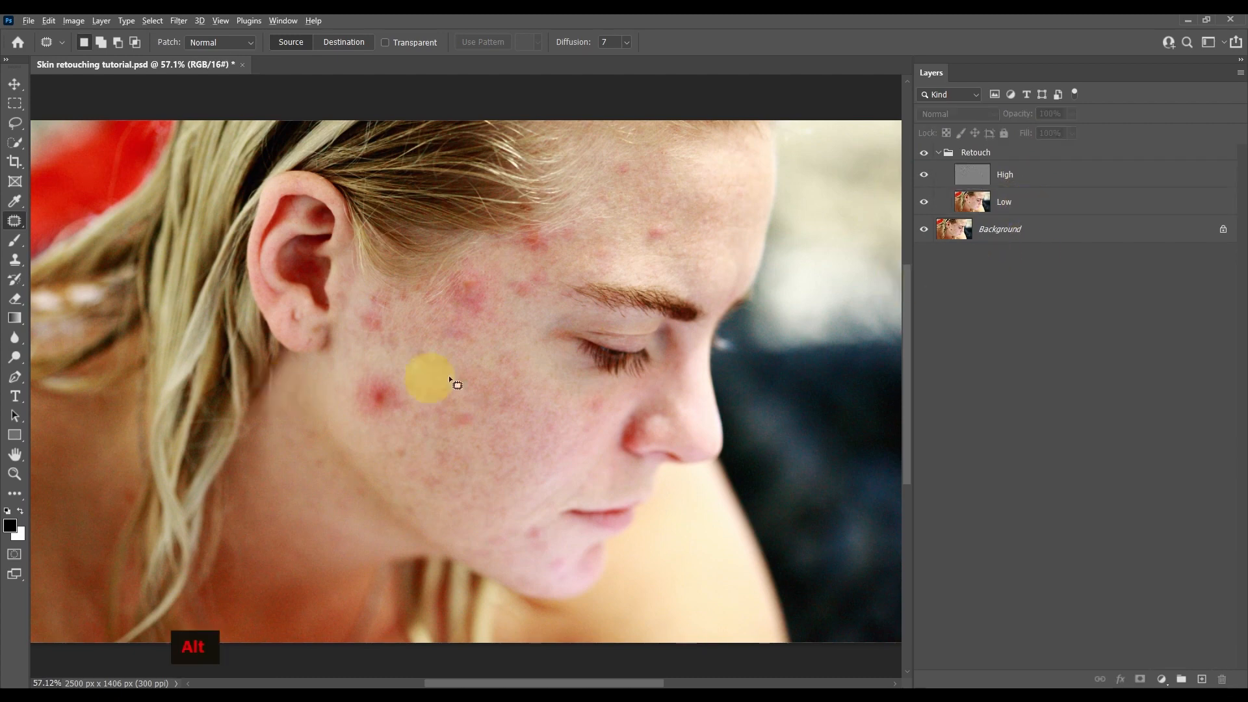
scroll(448, 375, "up", 2)
left_click(925, 176)
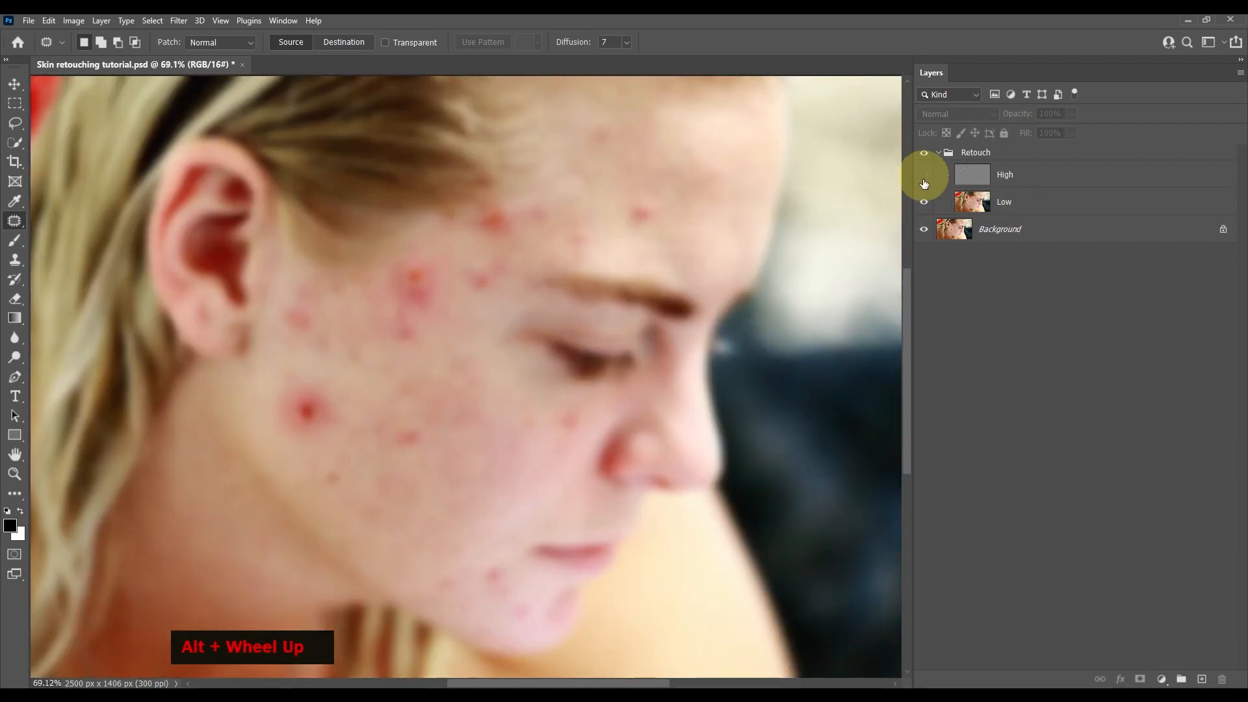
left_click(923, 203)
left_click(923, 203)
left_click(923, 175)
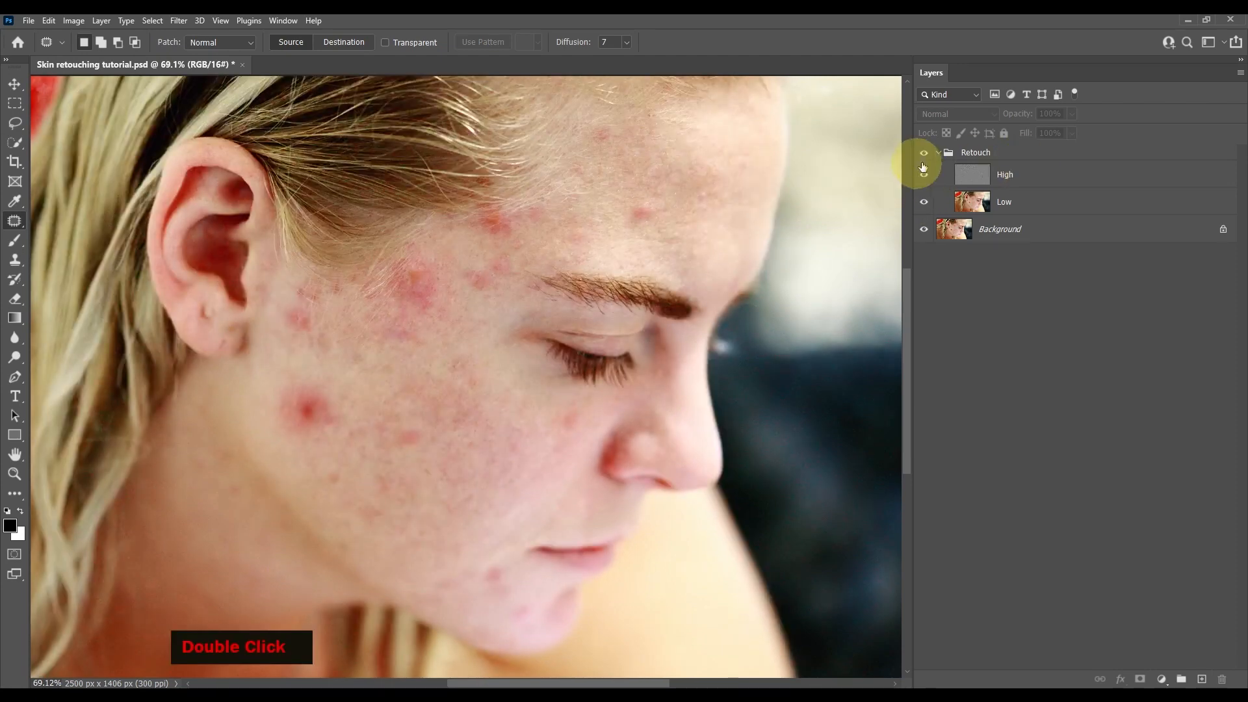
- Collapse the Retouch group, compare the face with the group hidden and shown, and inspect the remaining redness on the cheek
left_click(940, 153)
left_click(926, 155)
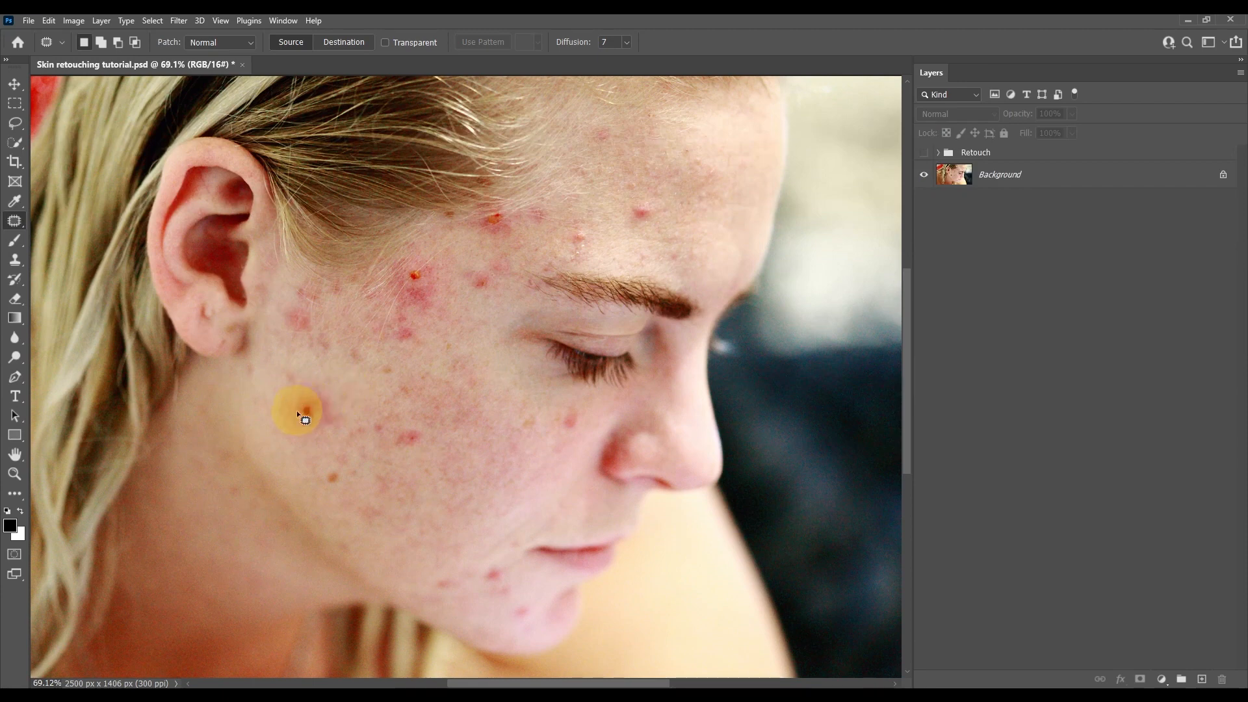
left_click(923, 153)
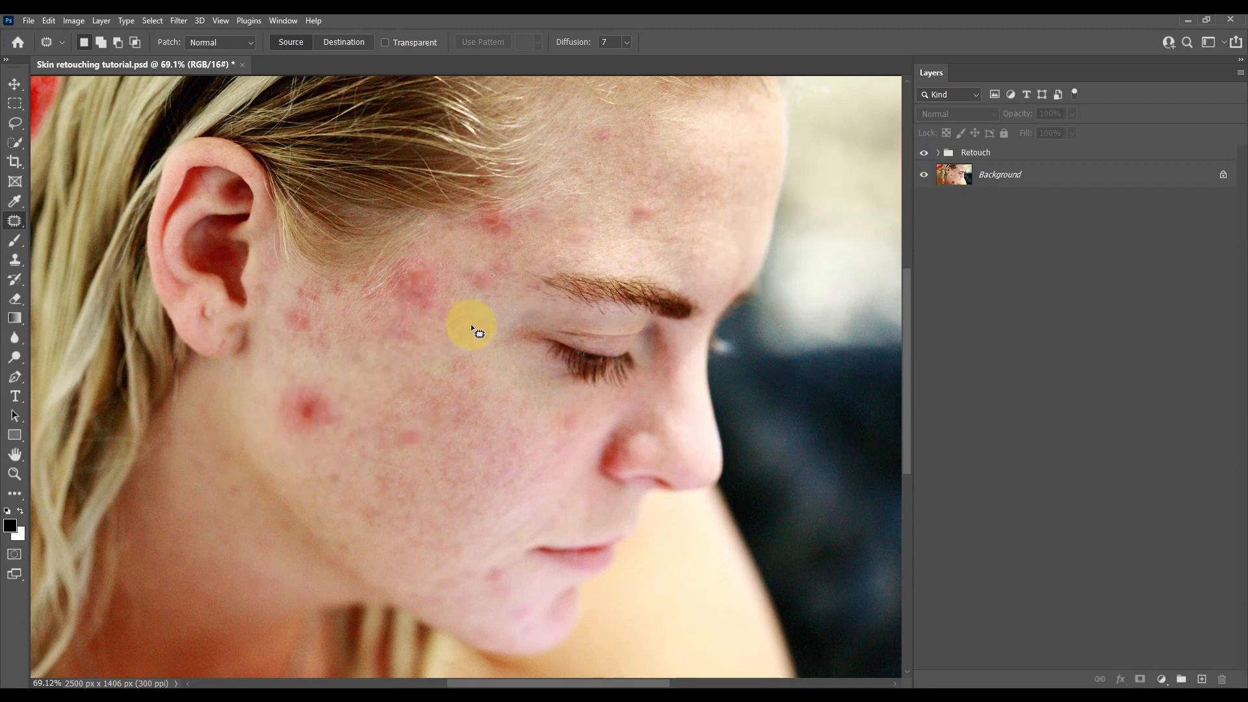
scroll(270, 442, "up", 3, "alt")
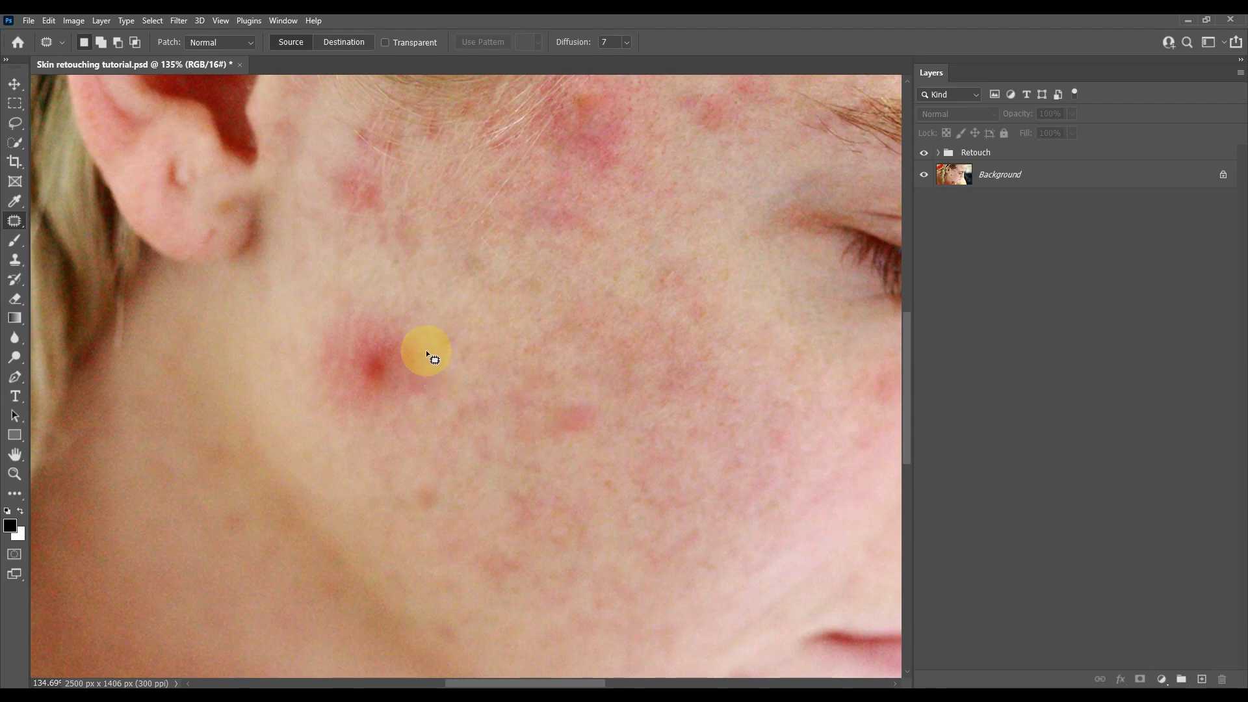
scroll(455, 345, "down", 5, "alt")
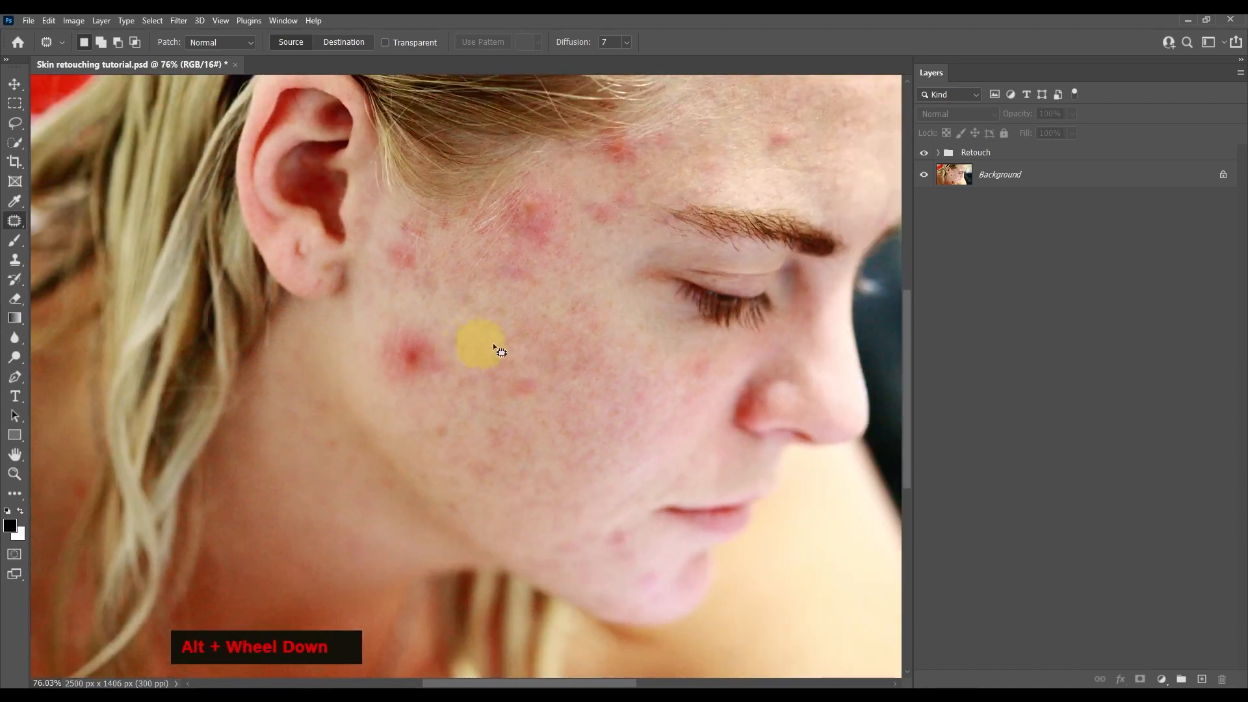
key("space")
left_click_drag(520, 344, 442, 376)
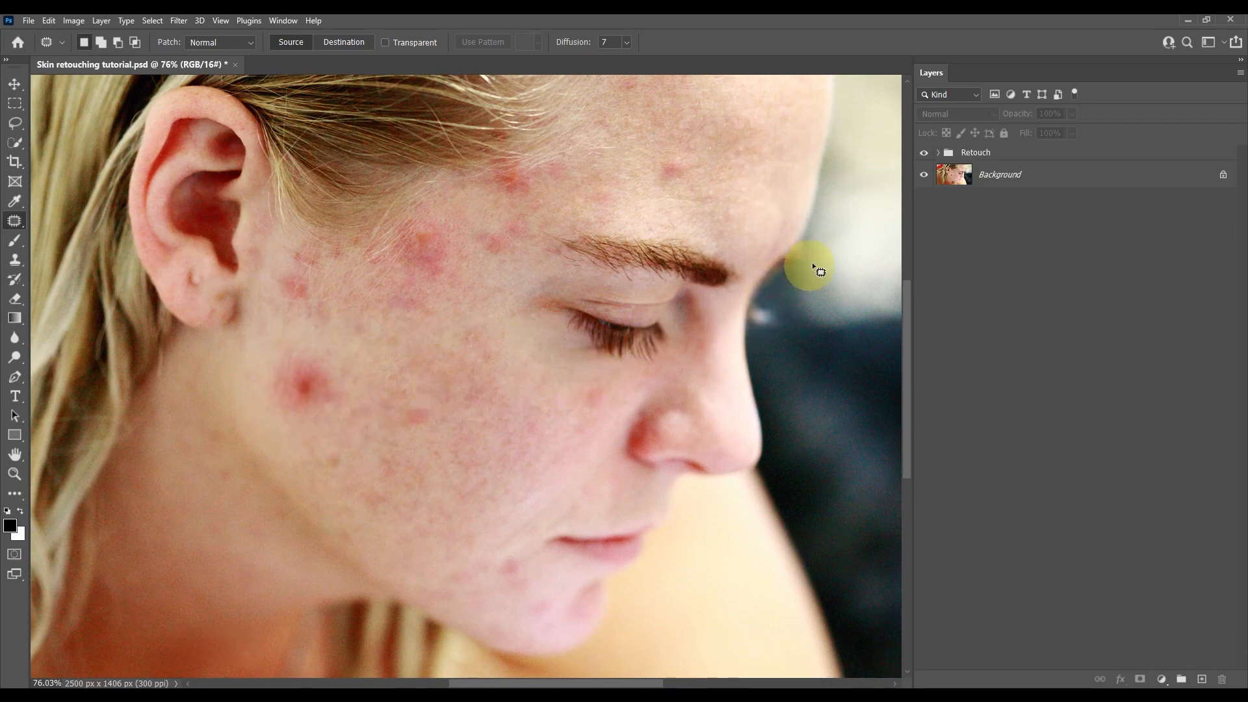
- Expand the Retouch group to access its High and Low layers
left_click(939, 154)
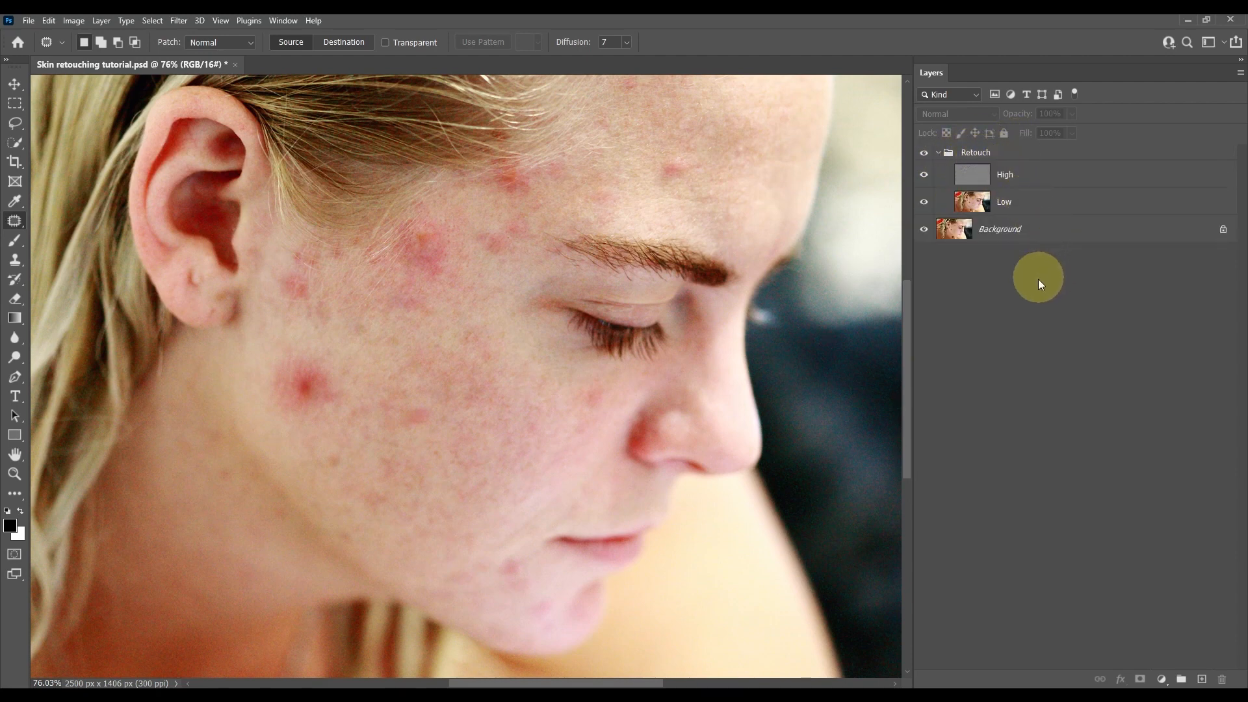
left_click(1011, 201)
left_click(1016, 184)
left_click(1016, 202)
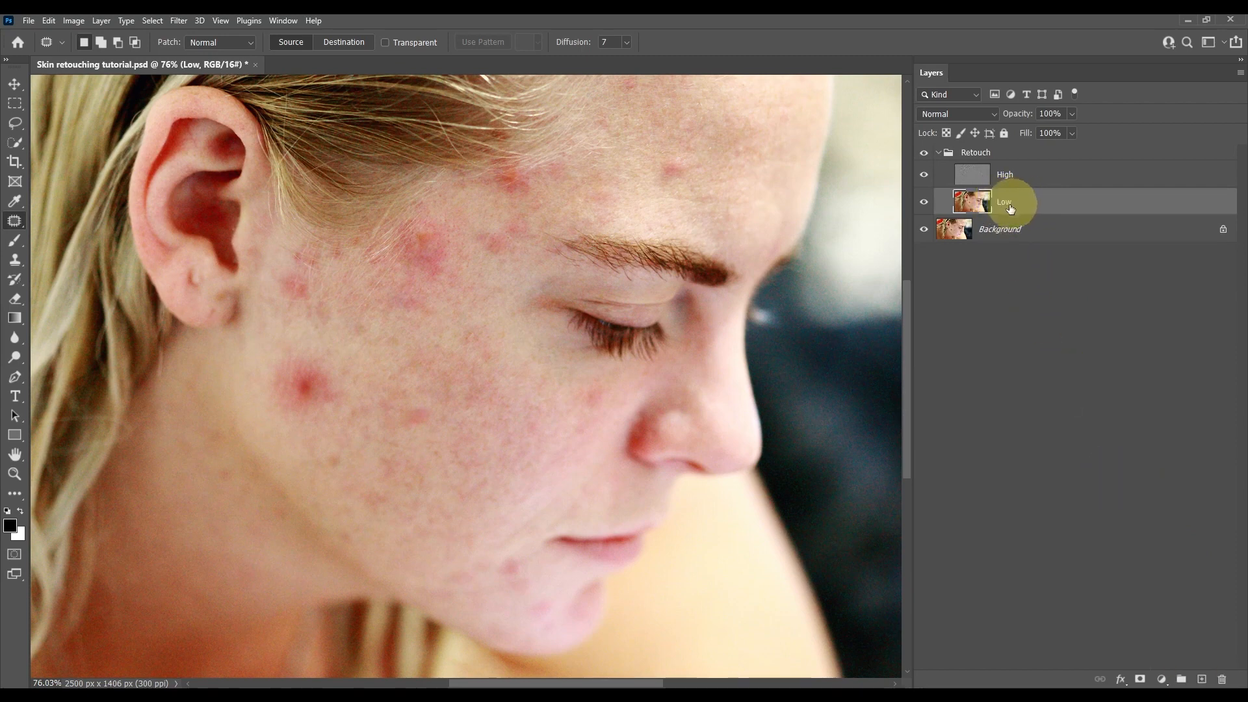
left_click(1059, 286)
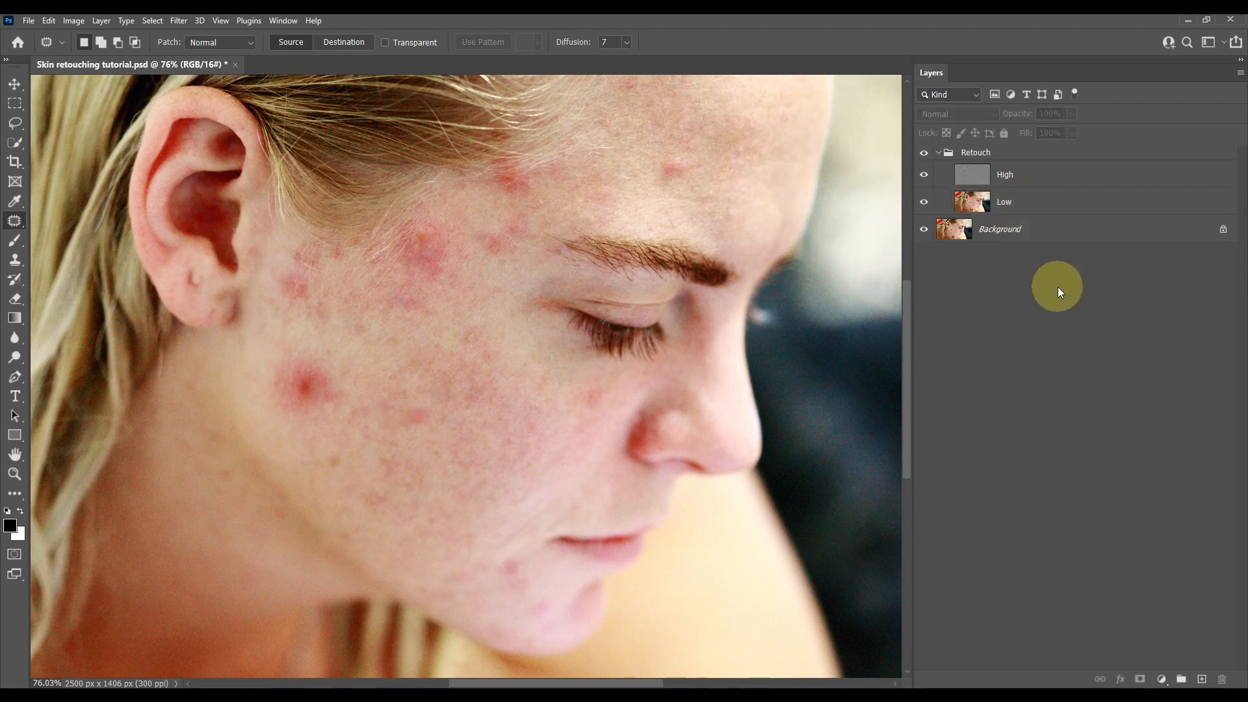
left_click(1203, 679)
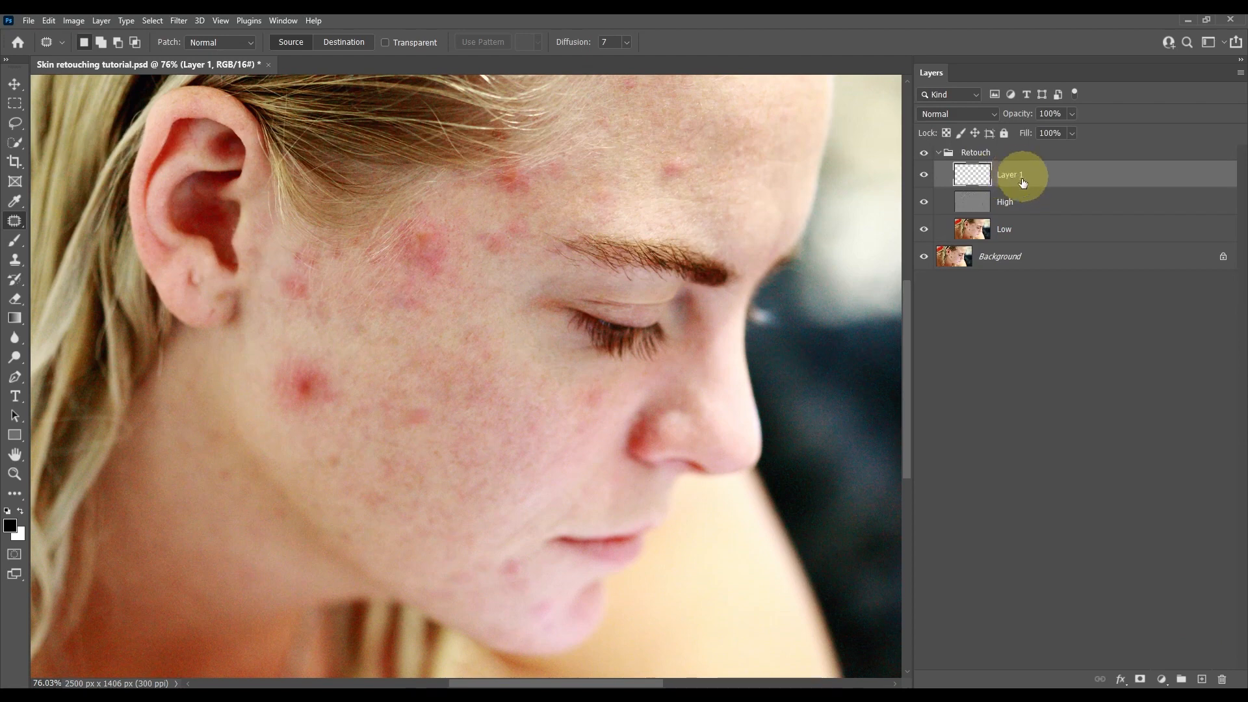
key("ctrl")
key("ctrl+z")
- Create an empty layer directly above Low inside the Retouch group and name it Recolor
left_click(1030, 199)
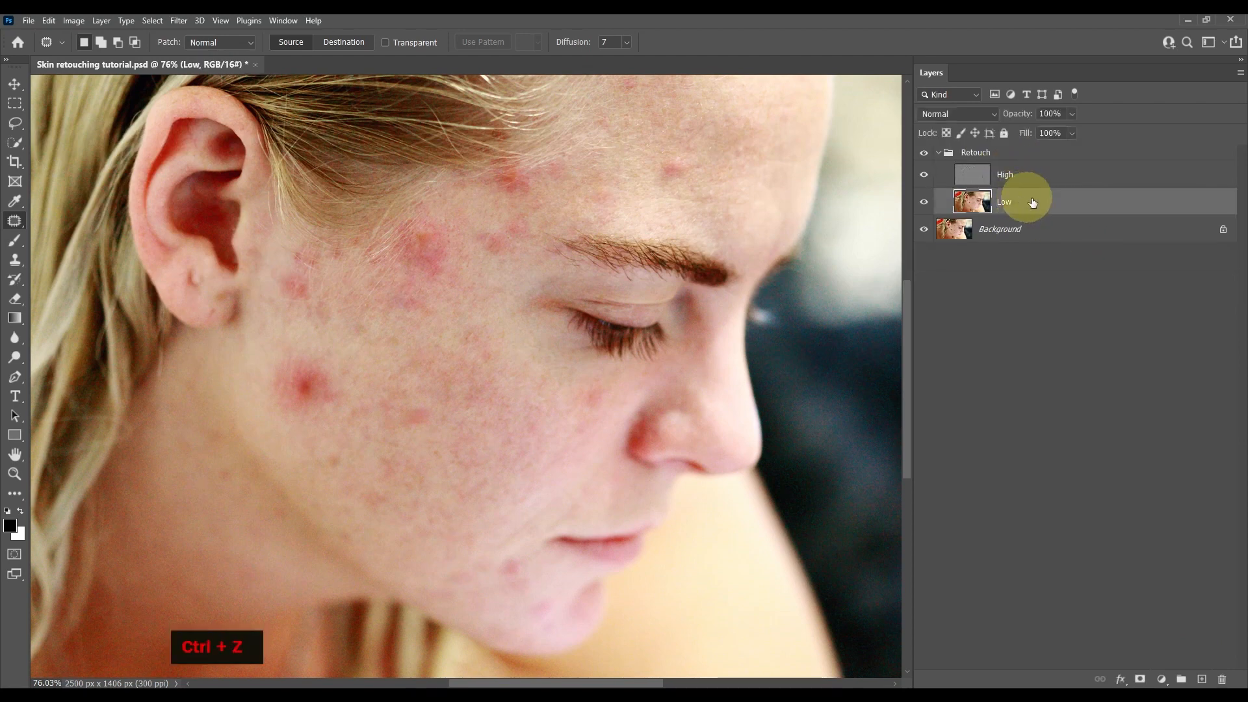
left_click(1202, 679)
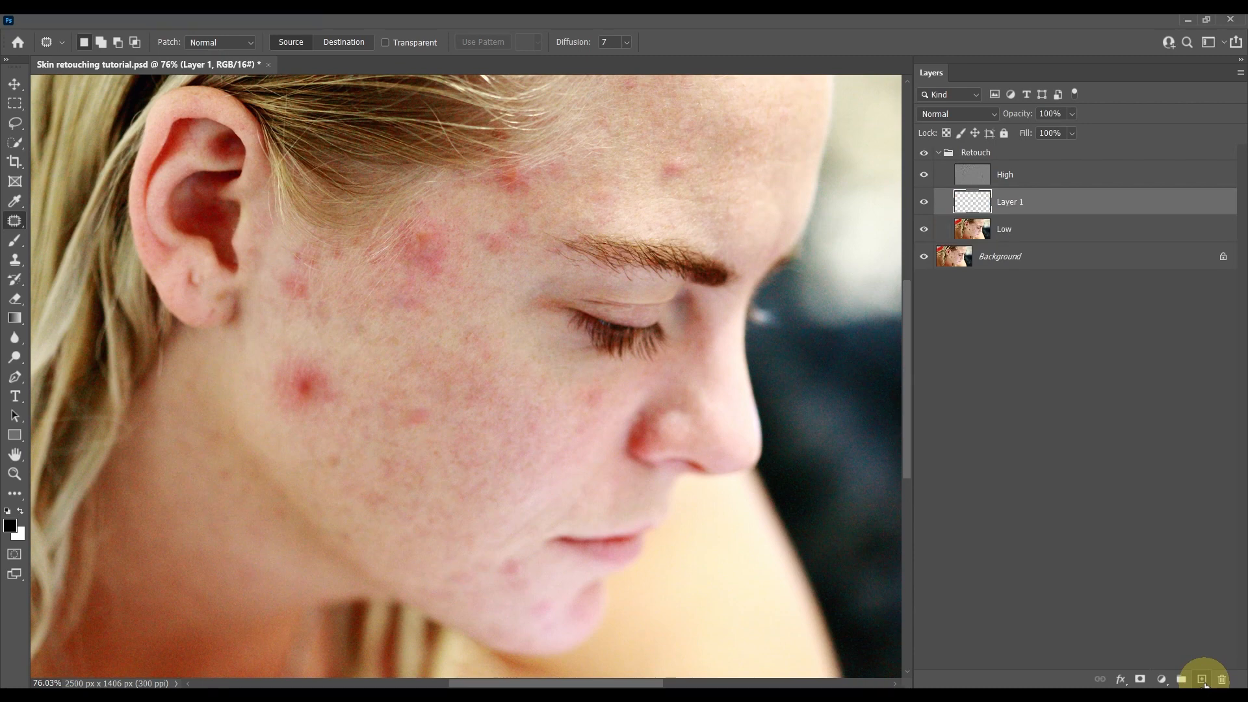
double_click(1010, 203)
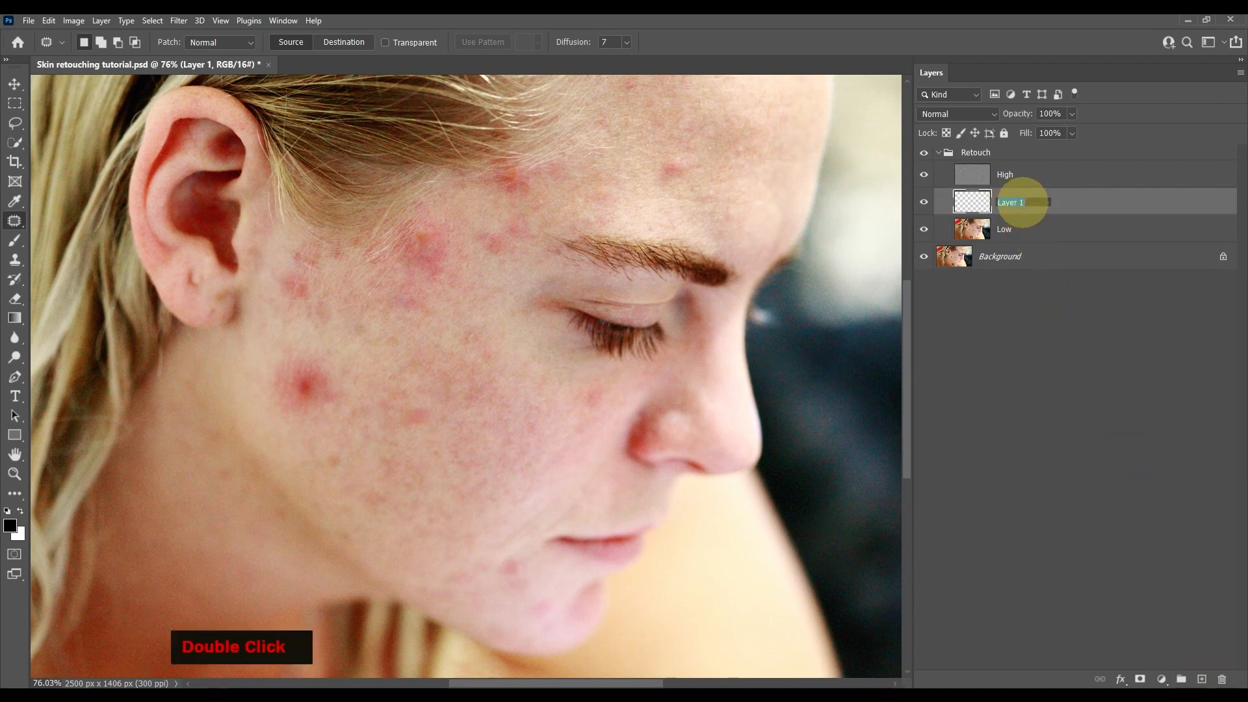
type("Recolor")
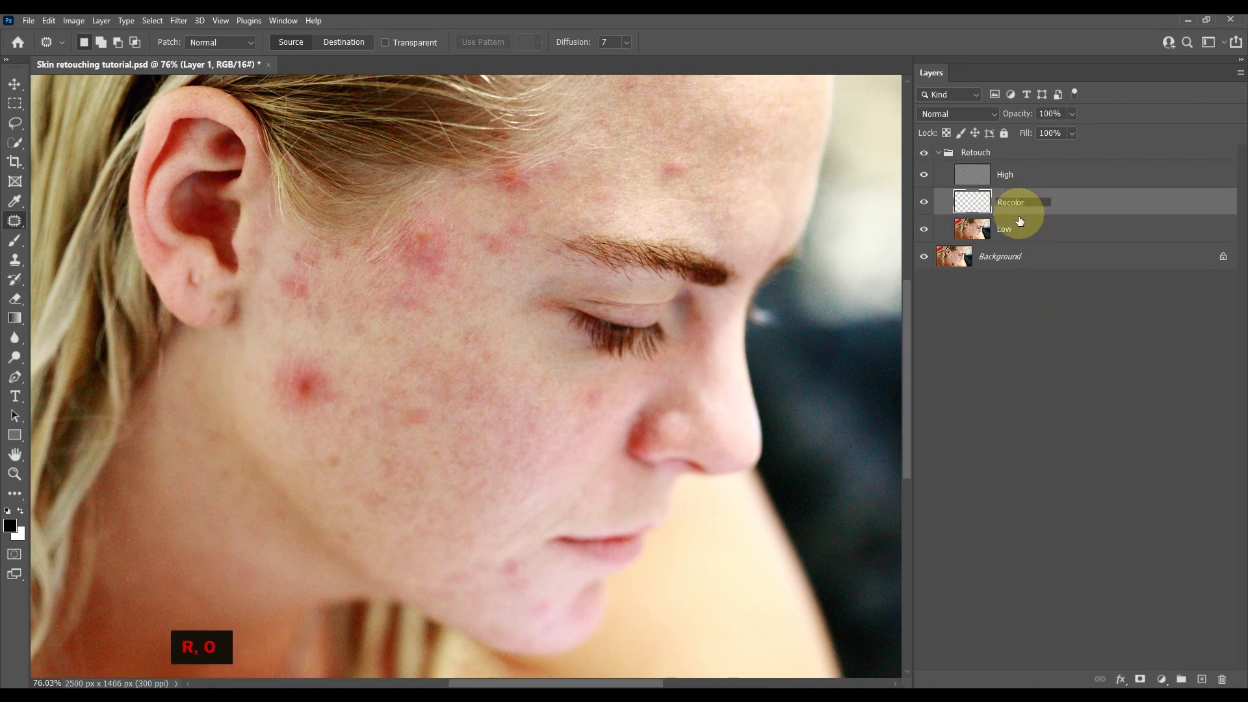
left_click(1018, 287)
- Make the Recolor layer active and switch to the Brush tool for painting over the skin
left_click(1025, 201)
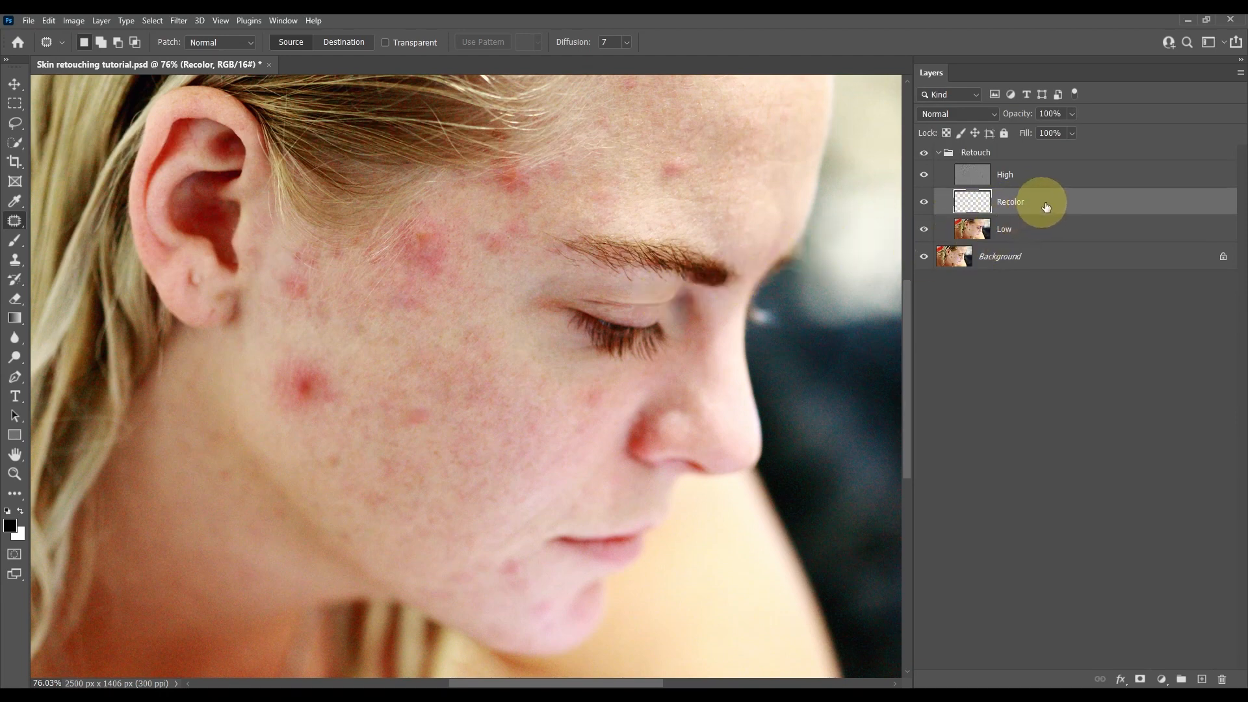
left_click(15, 239)
key("space")
left_click_drag(418, 271, 466, 243)
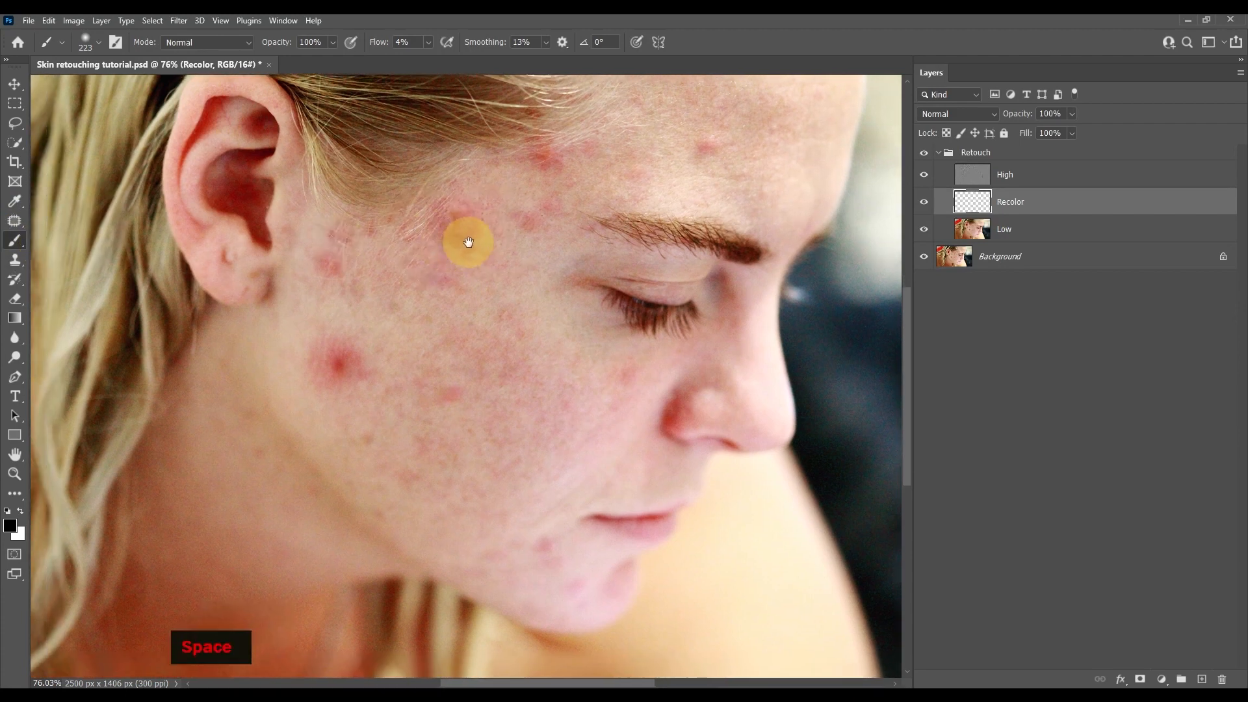
- Switch to the Eyedropper tool and set it to sample a 3 by 3 Average from Current & Below
right_click(13, 204)
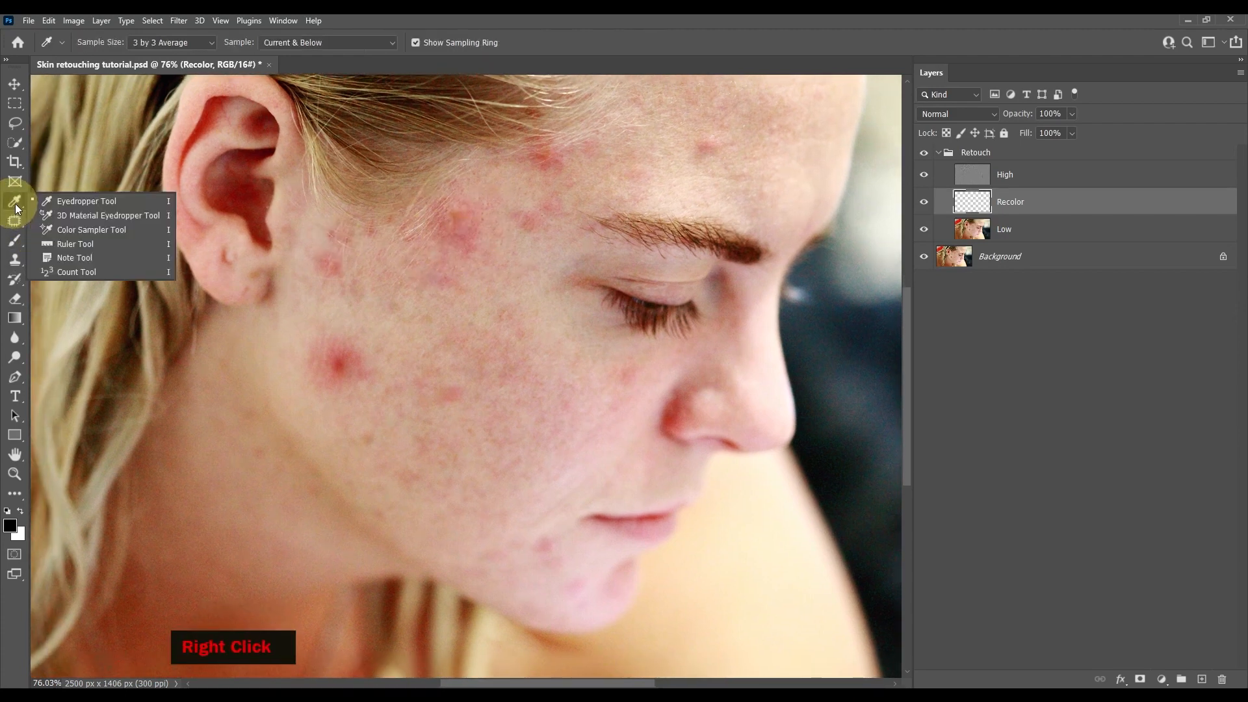
left_click(74, 203)
right_click(15, 207)
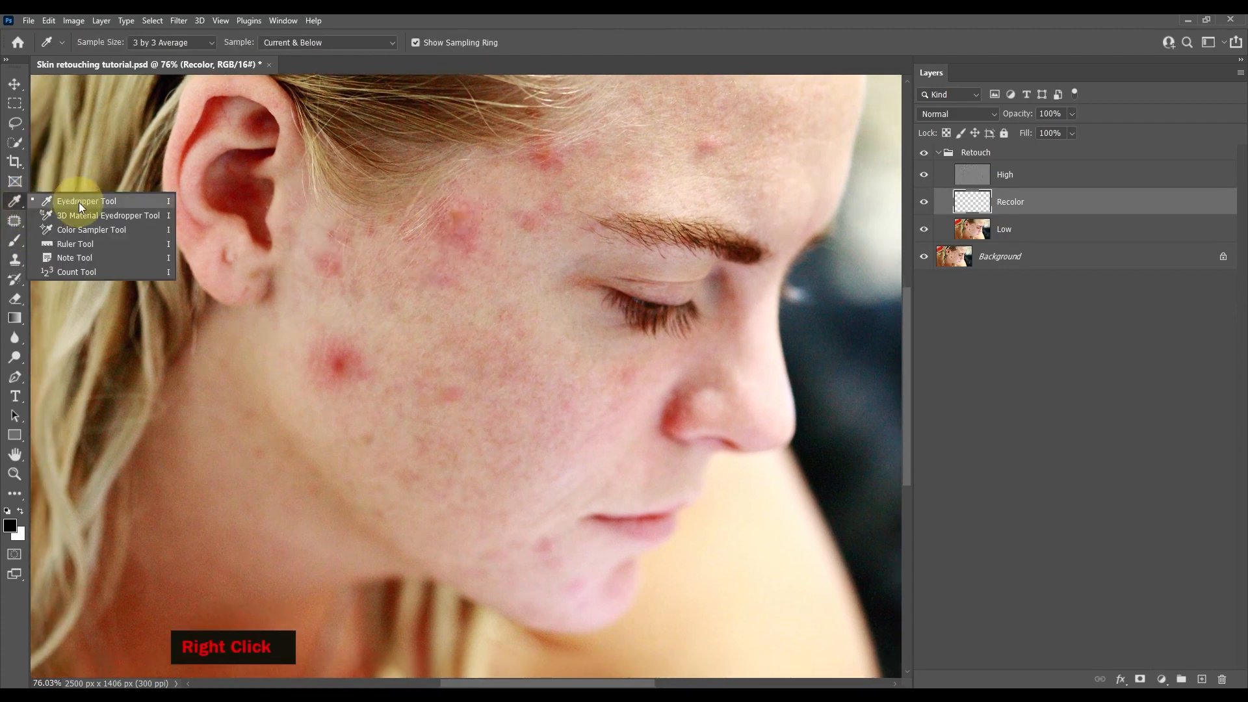
left_click(79, 202)
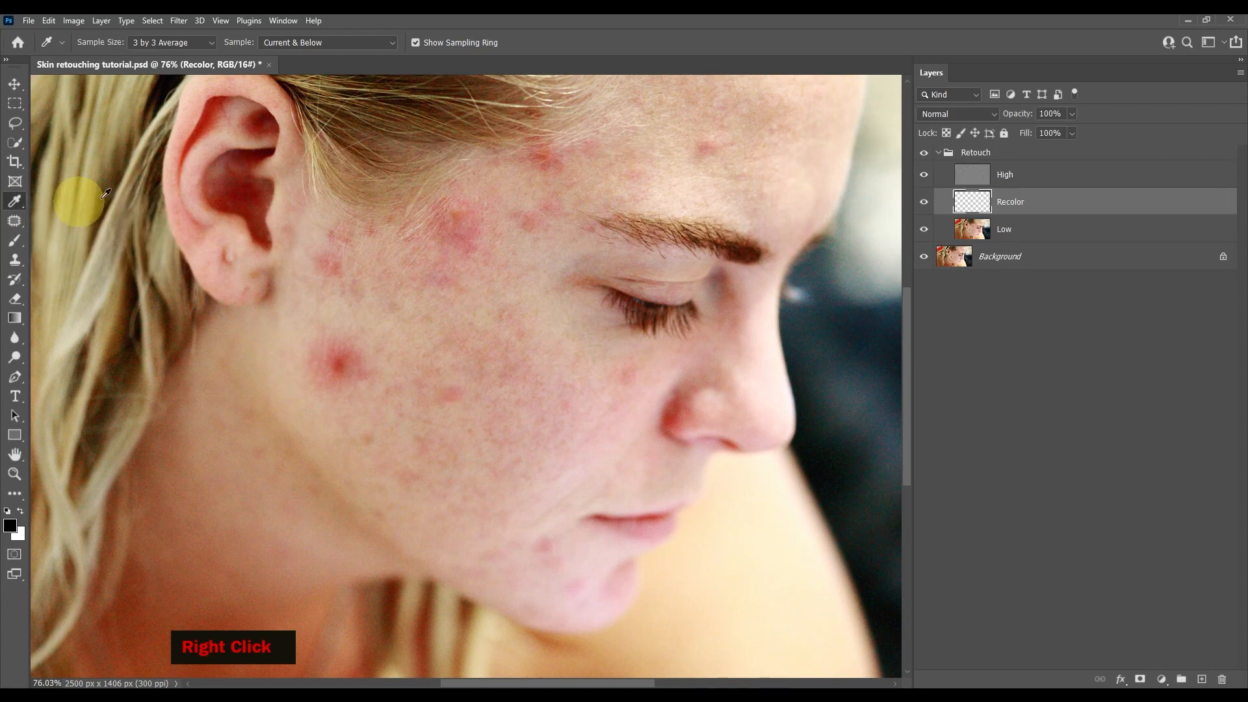
left_click(162, 46)
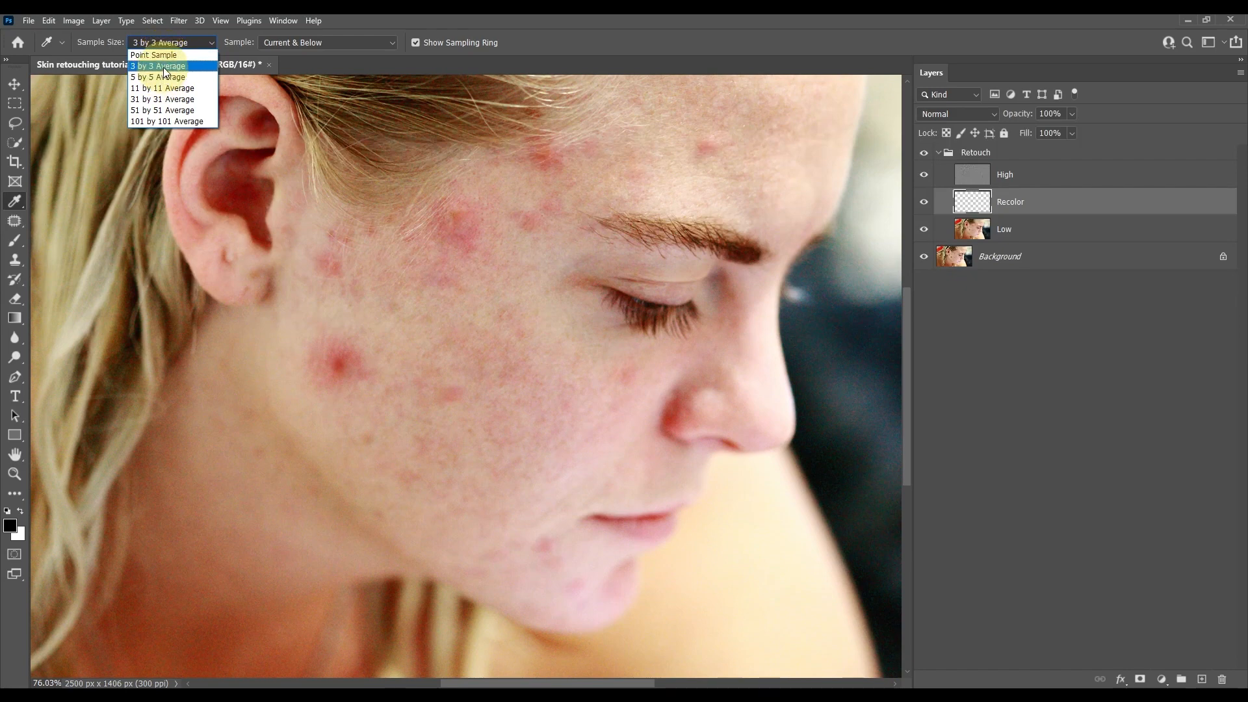
left_click(163, 67)
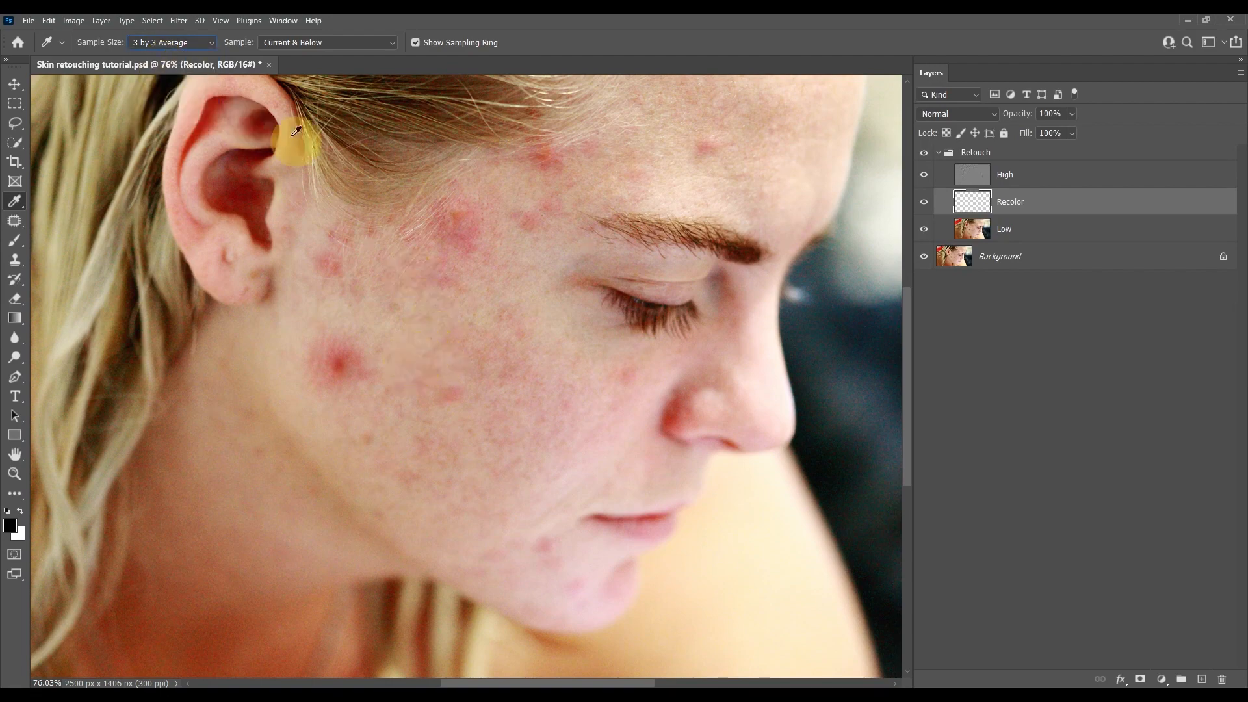
left_click(162, 40)
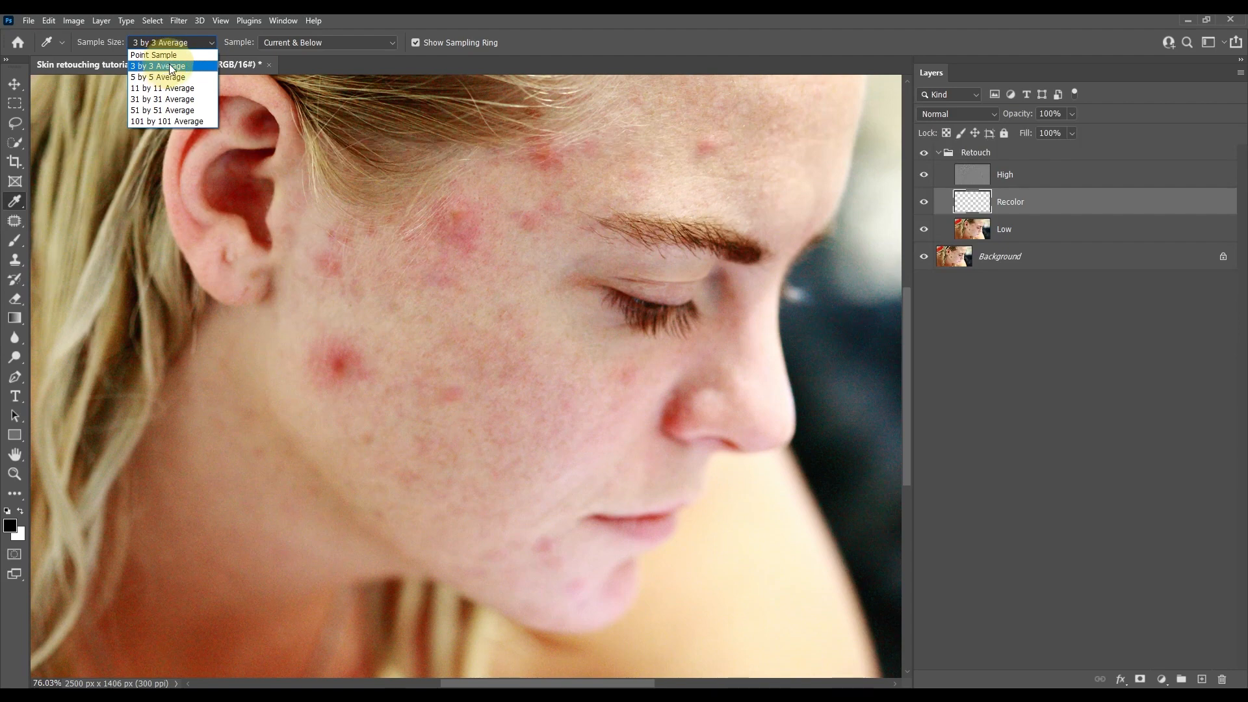
left_click(175, 68)
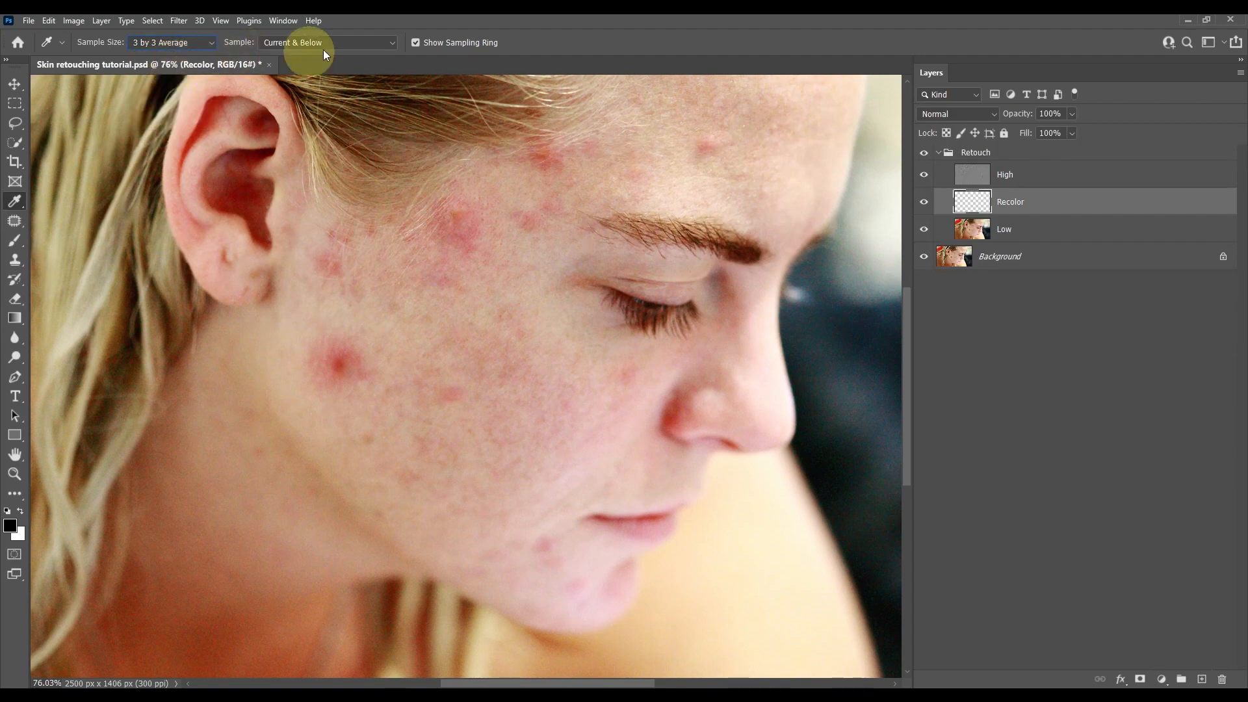
left_click(282, 41)
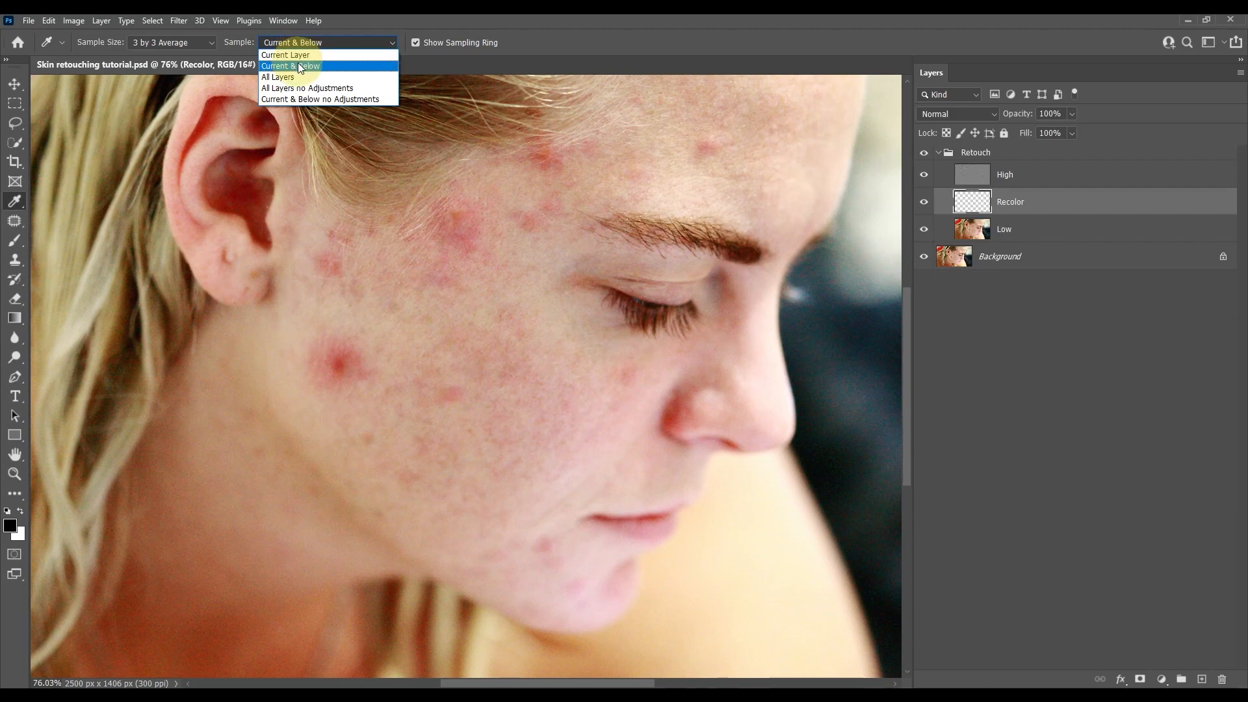
left_click(300, 66)
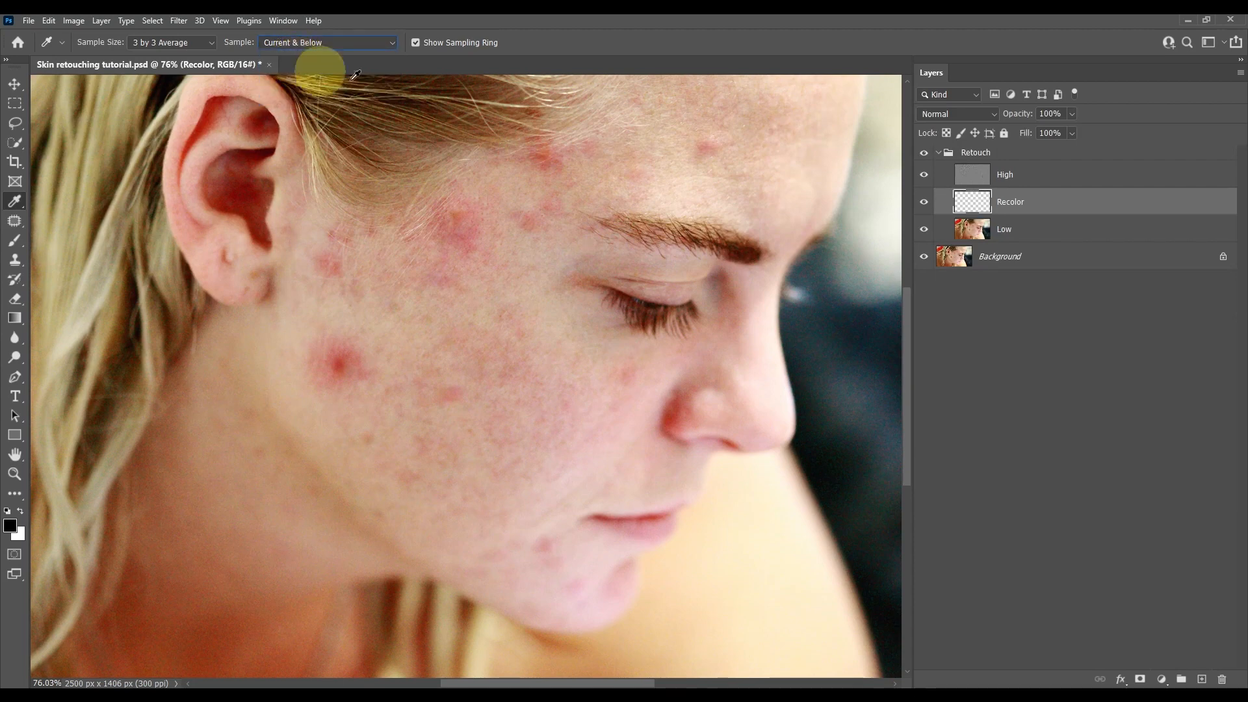
- Try sampling a cheek skin tone with the High layer active and the Eyedropper set to All Layers
left_click(1017, 227)
left_click(1024, 208)
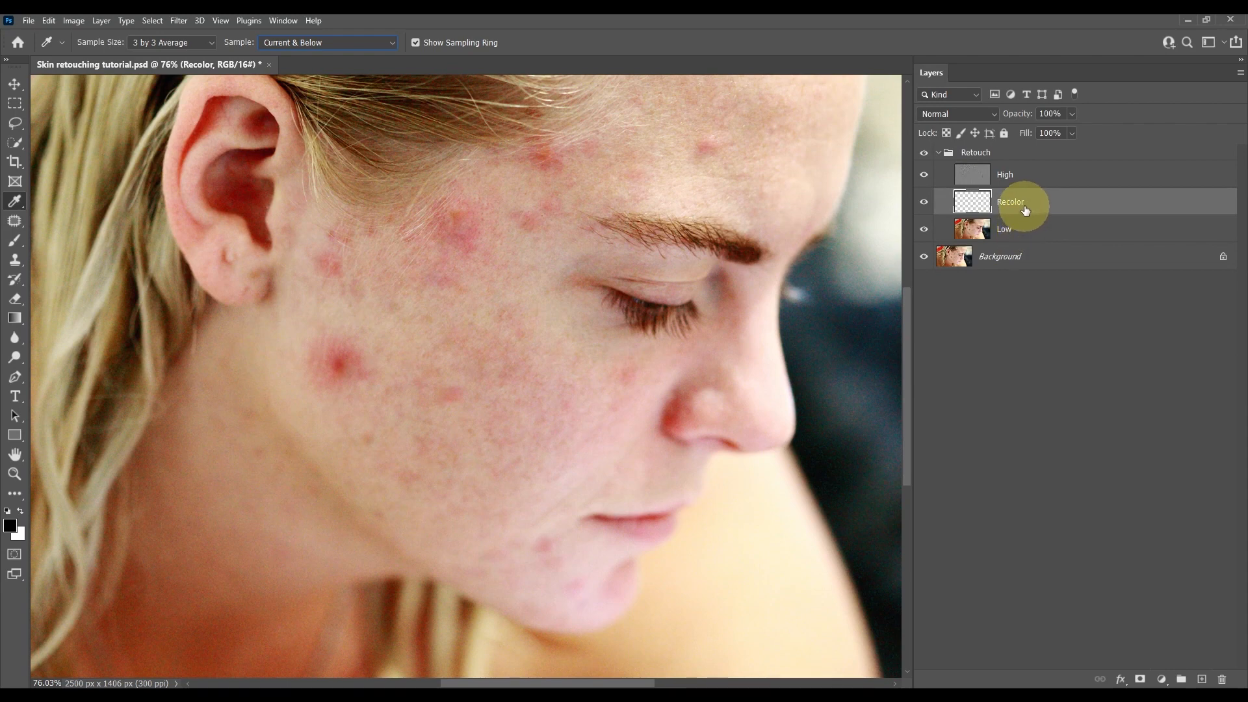
left_click(1020, 184)
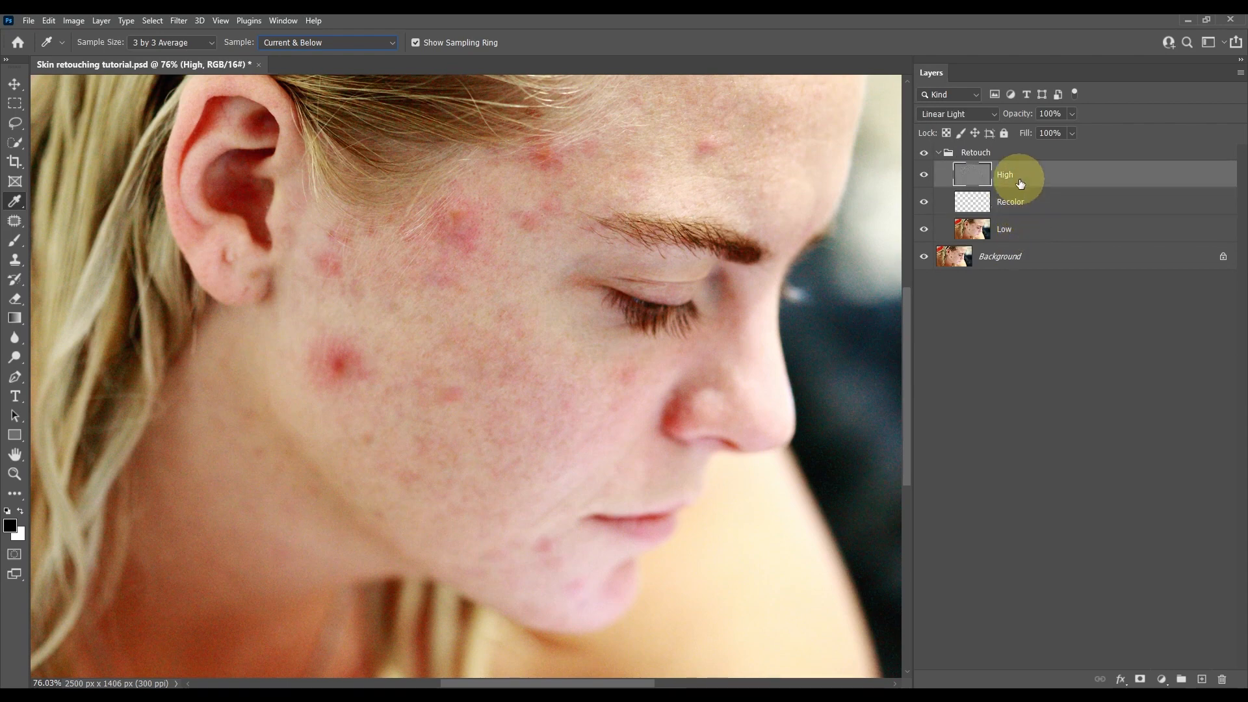
left_click(325, 44)
left_click(361, 74)
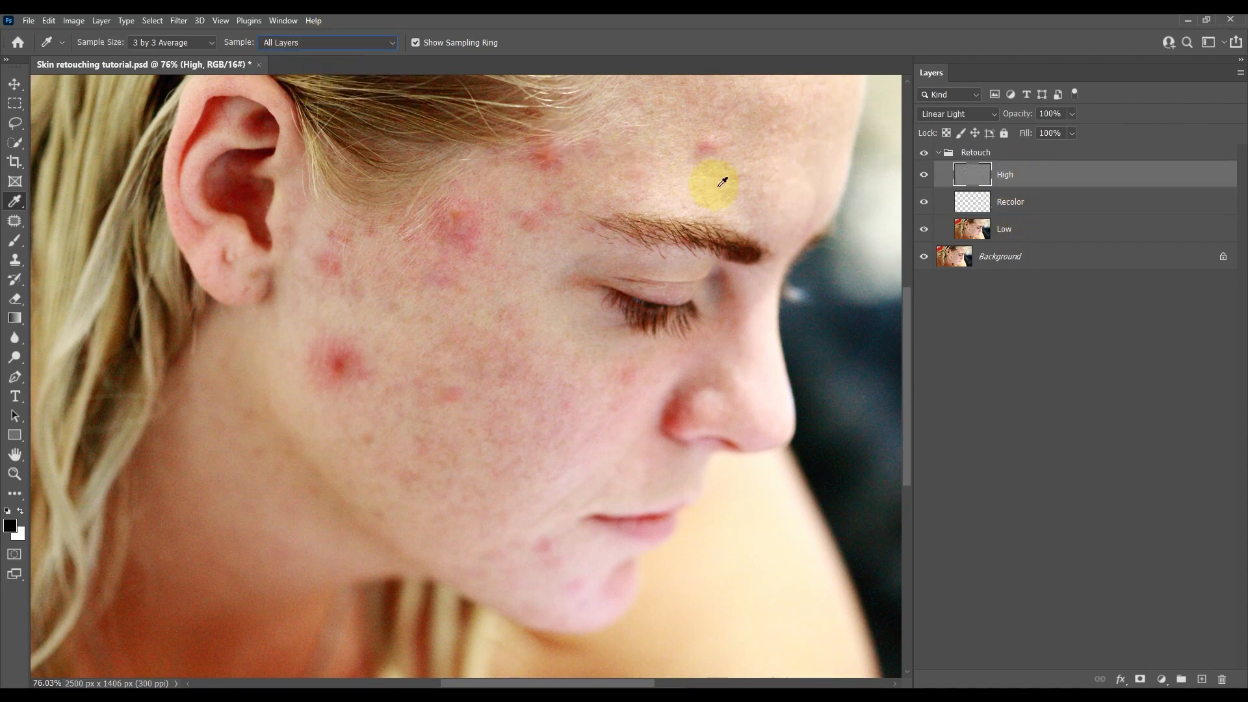
left_click(566, 332, "alt")
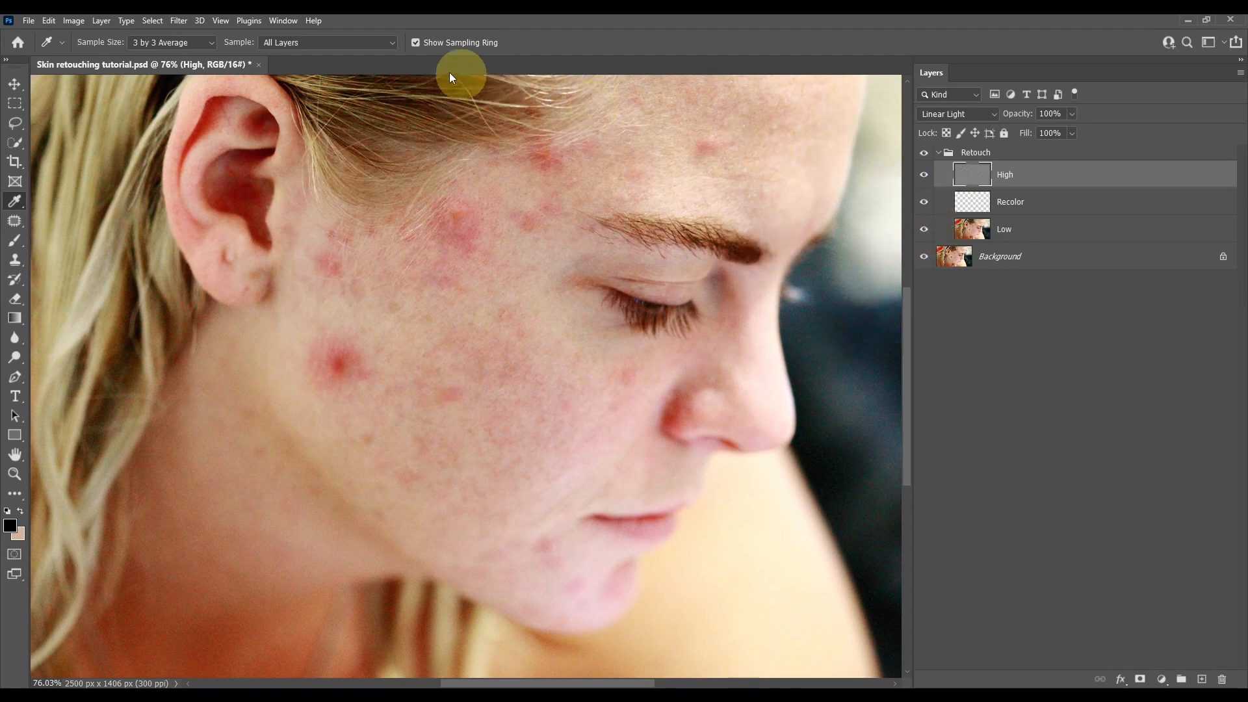
- Set the Eyedropper's sample source to Current & Below and switch to the Brush tool on the Recolor layer
left_click(334, 43)
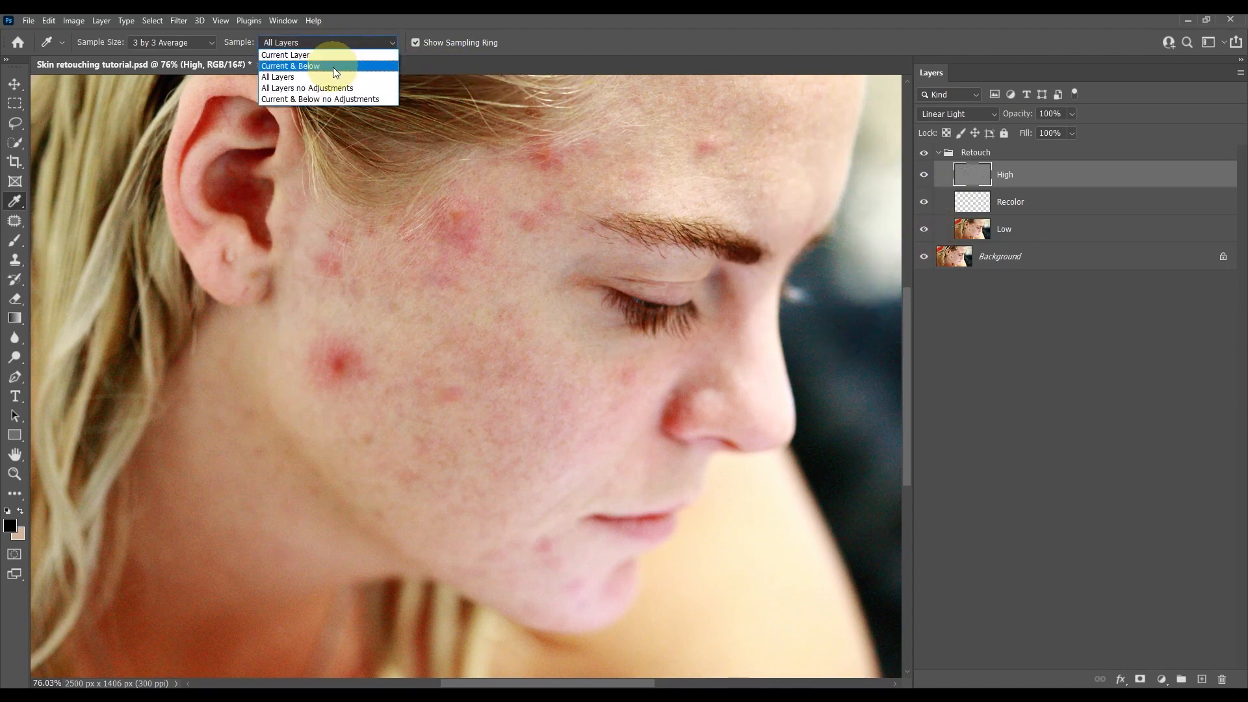
left_click(333, 68)
left_click(1009, 202)
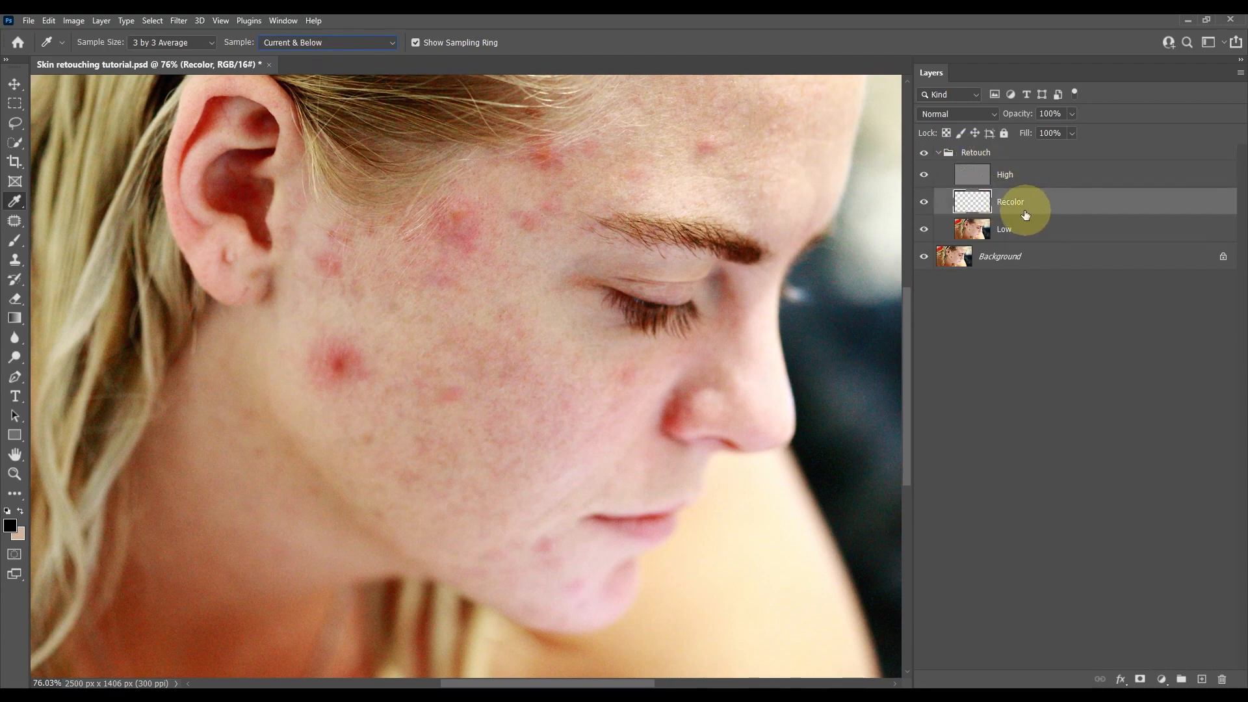
left_click(15, 245)
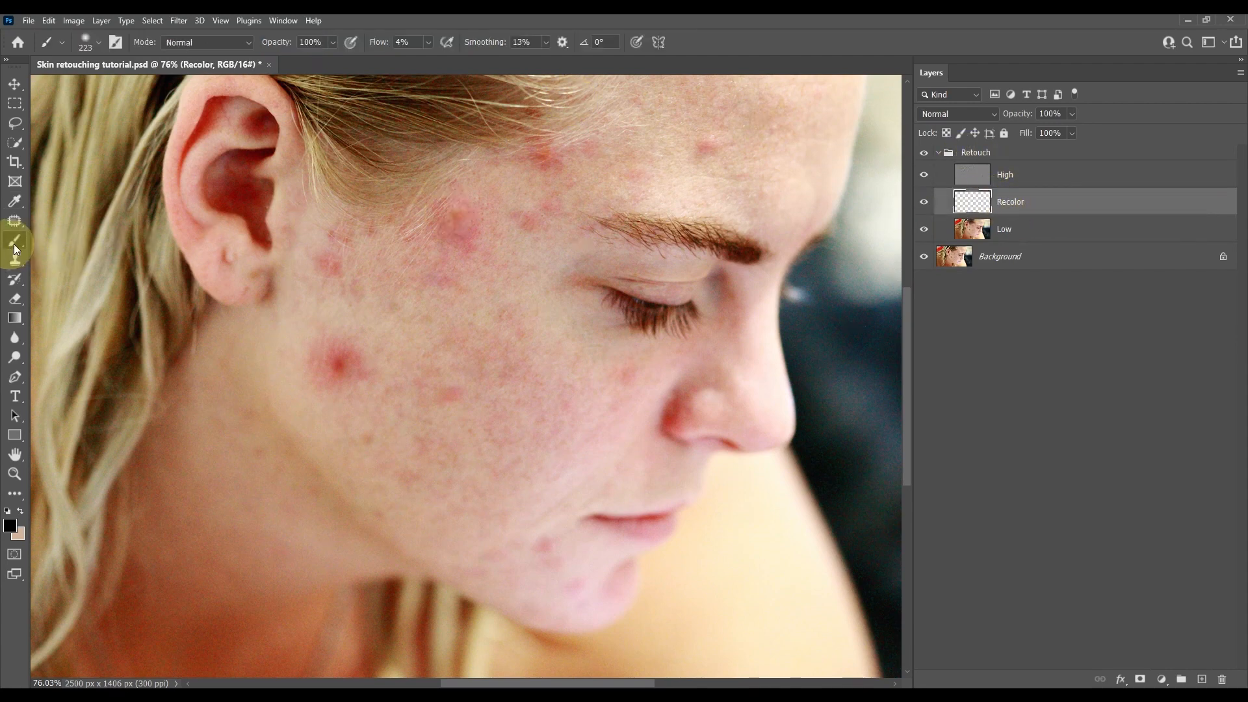
- Sample a clean skin tone just above the large red cheek blemish as the brush color
left_click(517, 331, "alt")
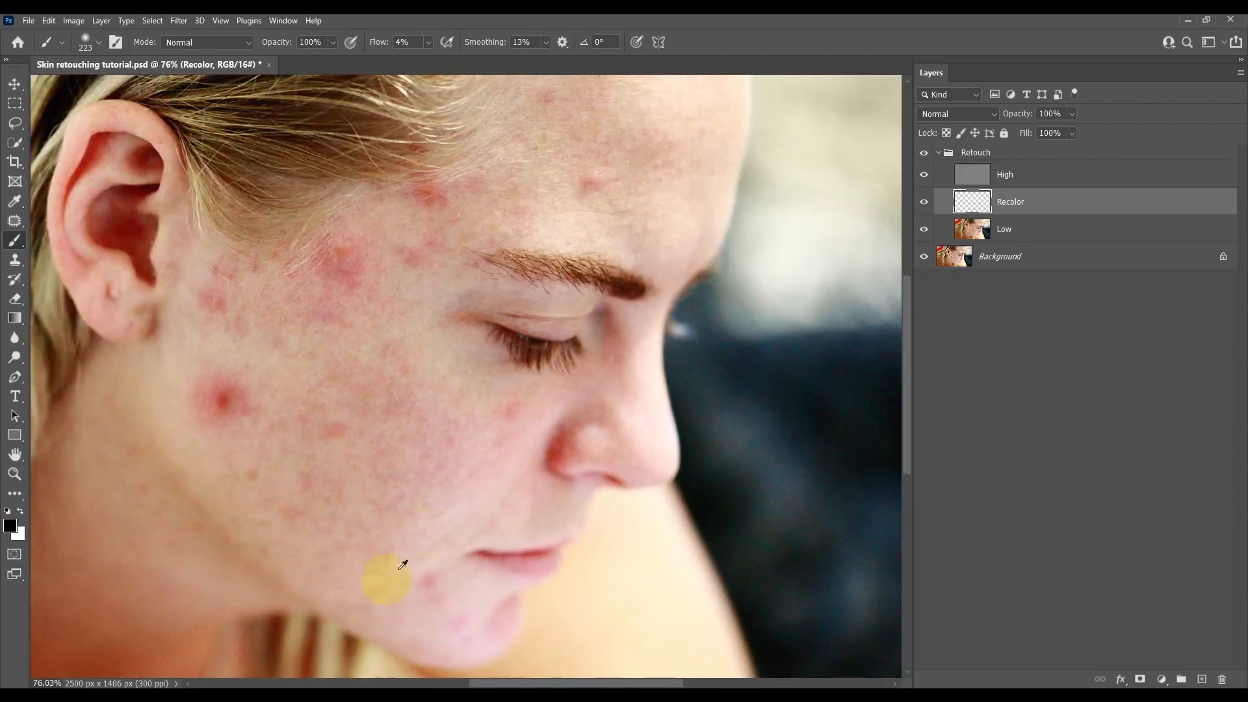
key("space")
mouse_move(384, 577)
left_mouse_down()
mouse_move(482, 456)
mouse_move(535, 431)
left_mouse_up()
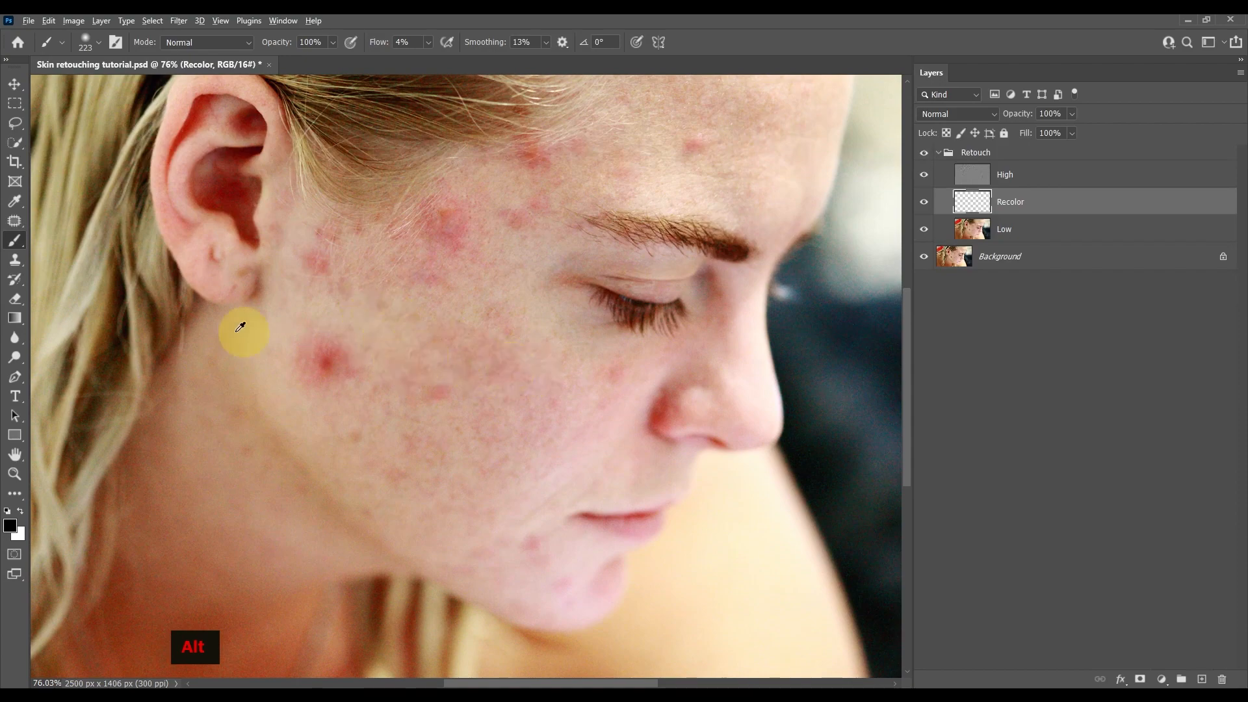
scroll(220, 334, "up", 2)
scroll(220, 333, "up", 1)
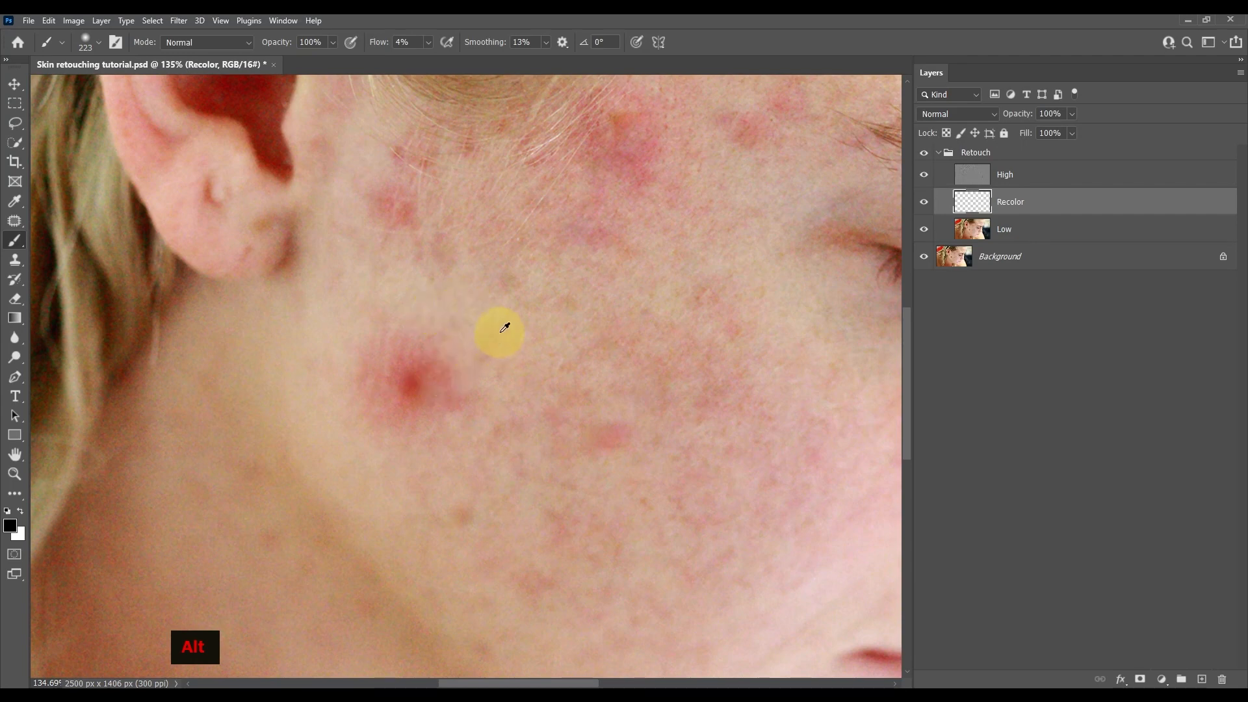
scroll(357, 422, "up", 3)
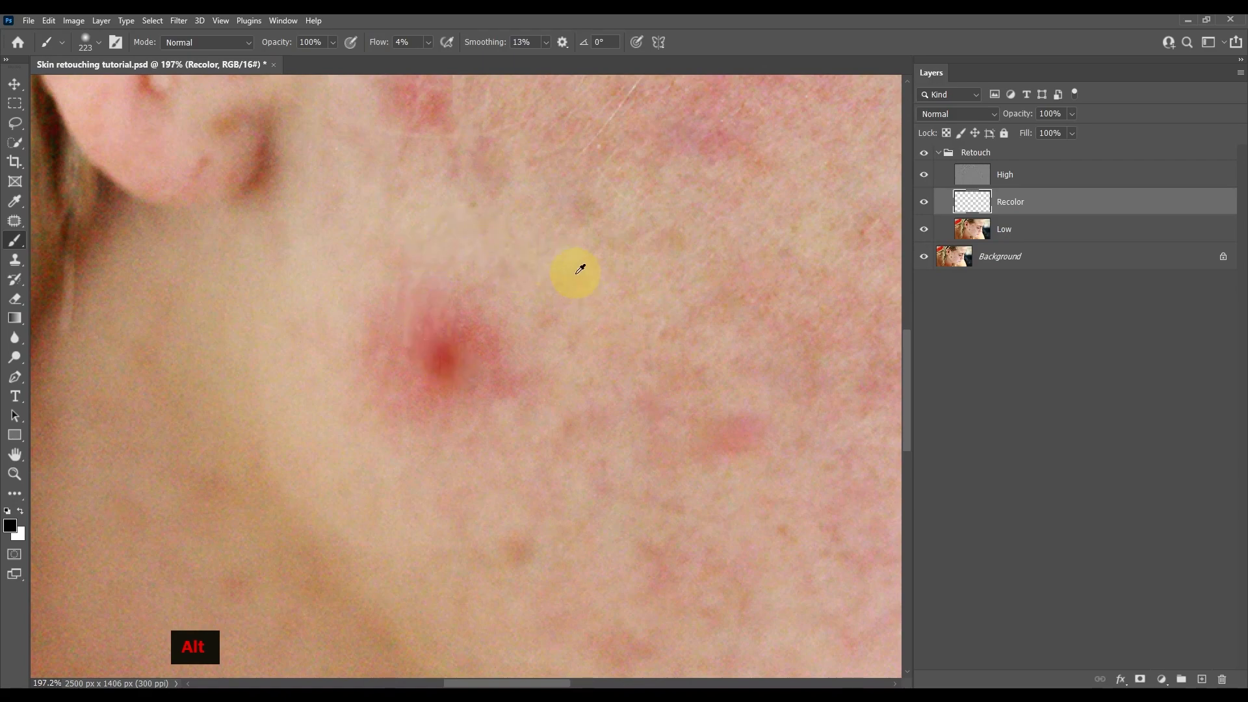
scroll(581, 268, "down", 2)
scroll(573, 280, "up", 1)
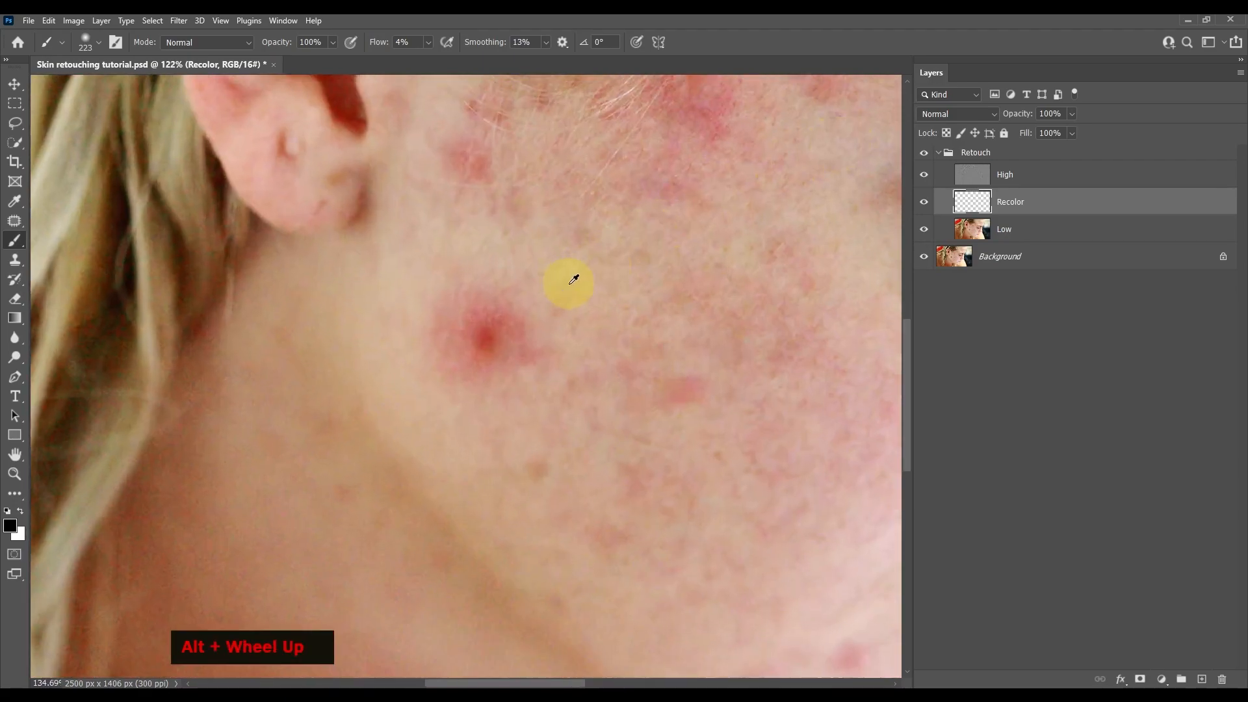
scroll(573, 280, "up", 3)
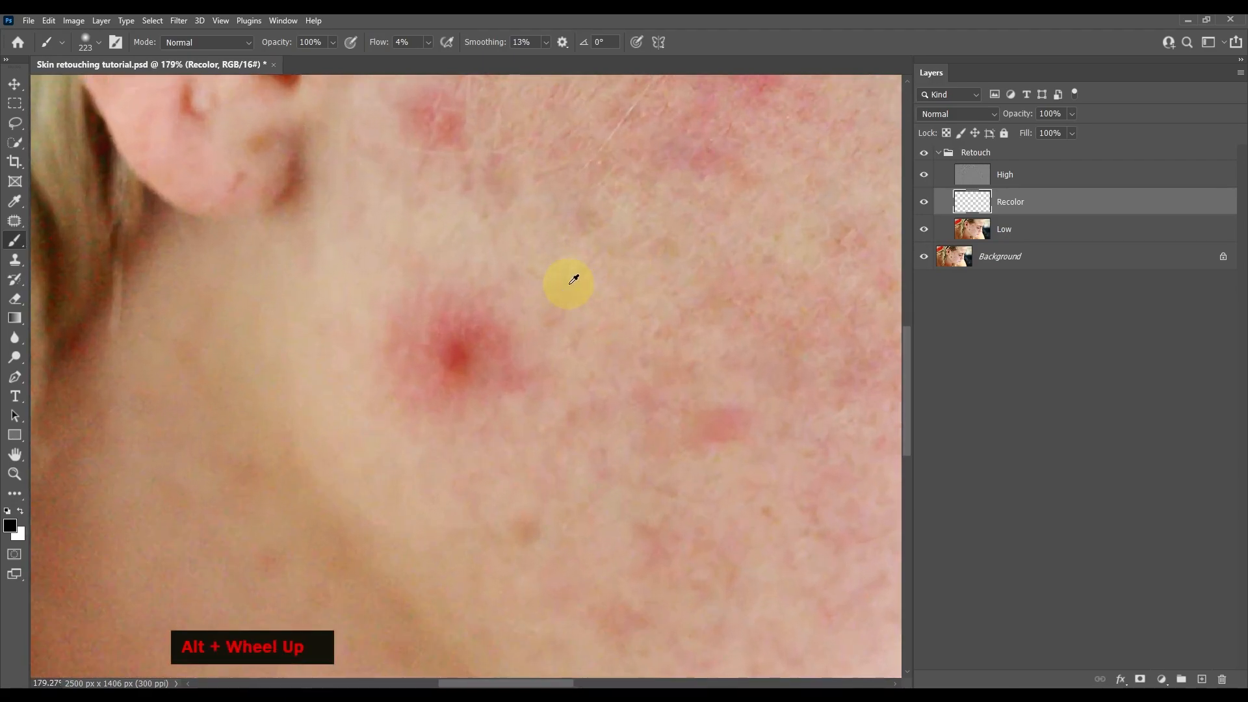
left_click(531, 261, "alt")
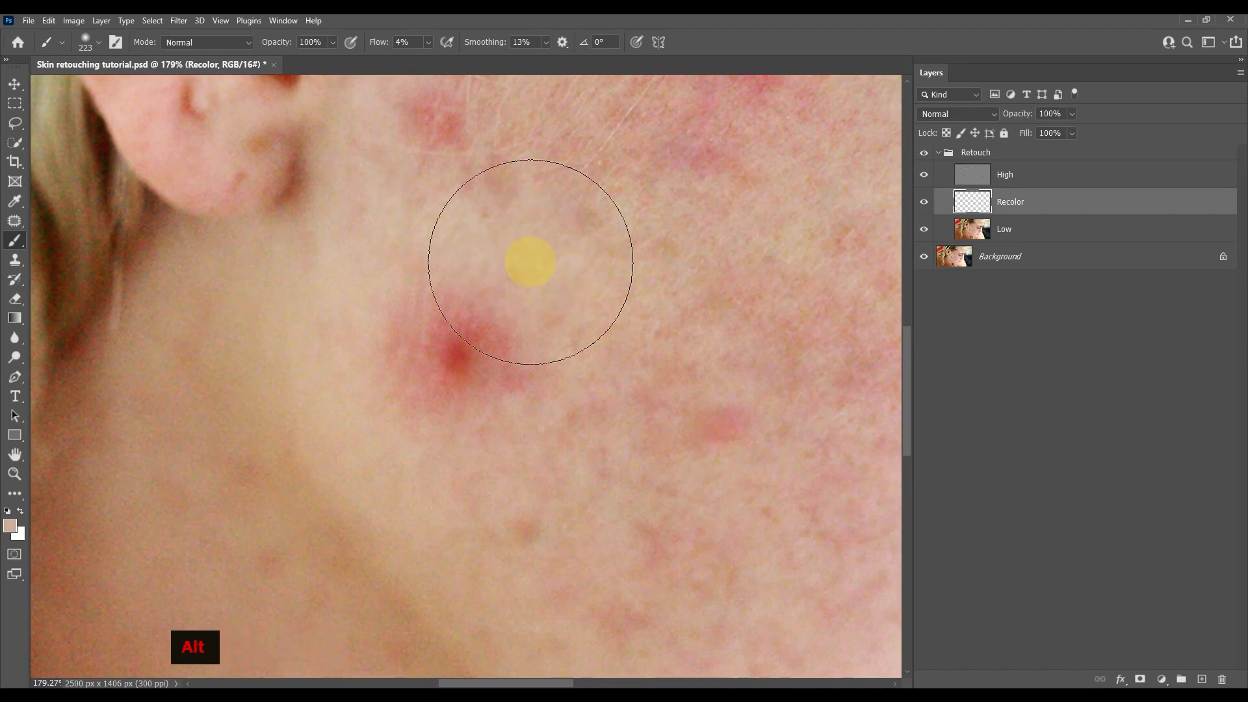
left_click(535, 254, "alt")
- Try covering the large red cheek blemish with the sampled tone at 100% flow, and undo the painting
key("space")
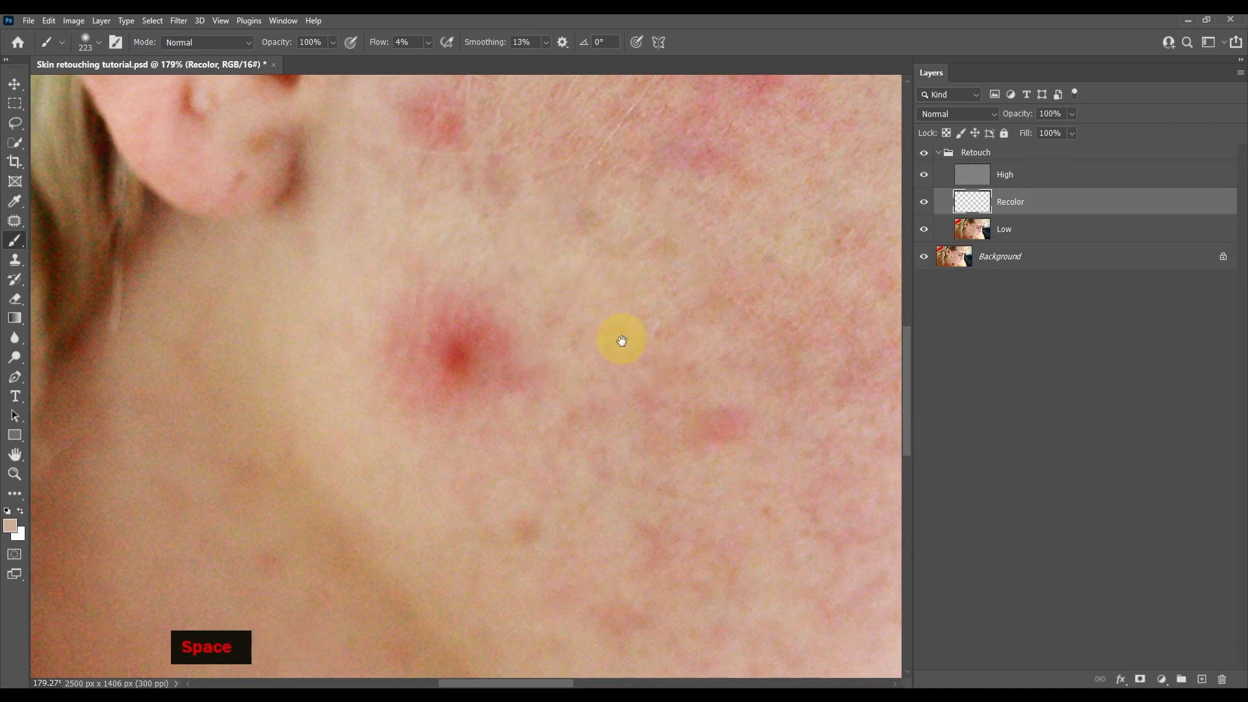
left_click_drag(621, 339, 607, 338)
scroll(535, 357, "down", 1, "alt")
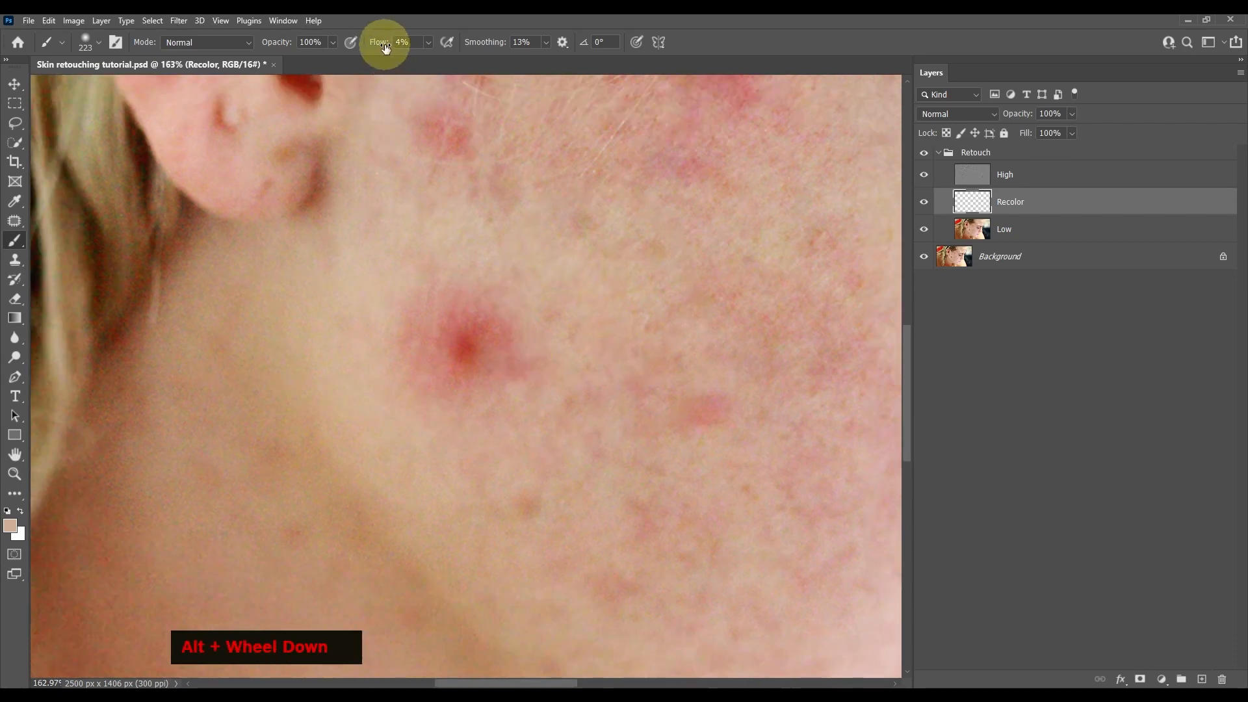
mouse_move(385, 47)
left_mouse_down()
mouse_move(474, 52)
mouse_move(450, 45)
left_mouse_up()
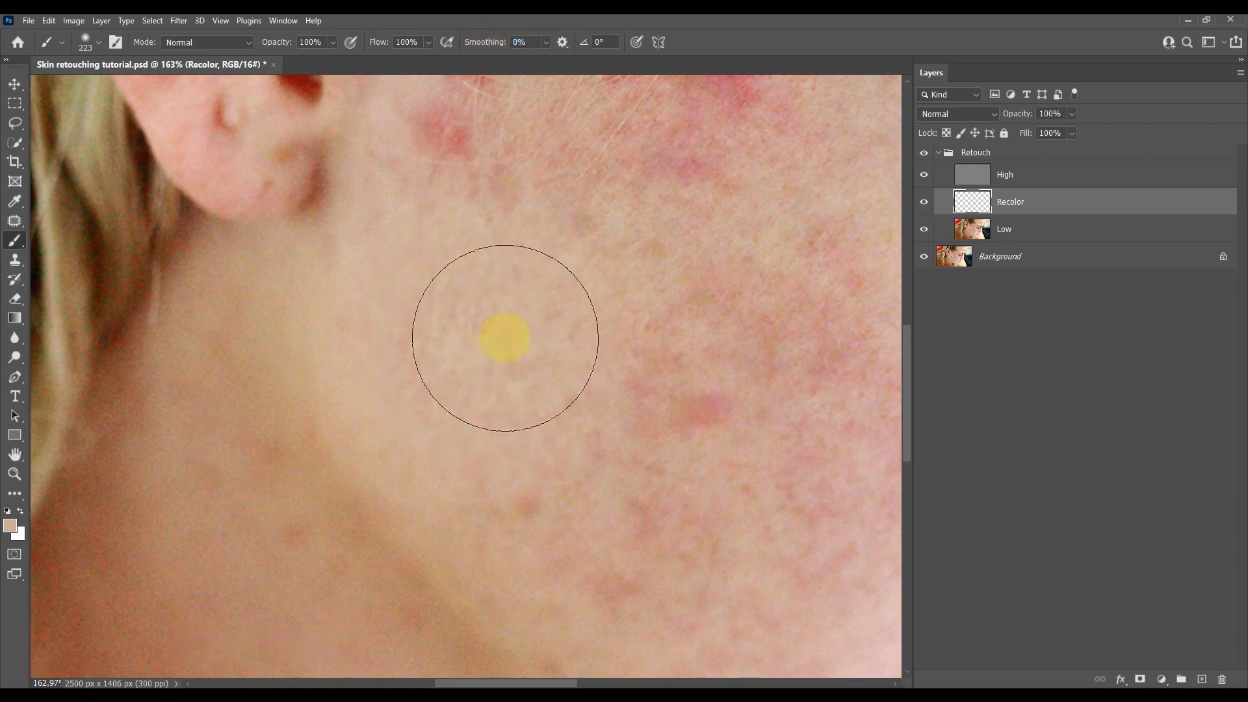
scroll(741, 464, "down", 6, "alt")
left_click_drag(747, 465, 650, 479)
scroll(647, 461, "up", 2, "alt")
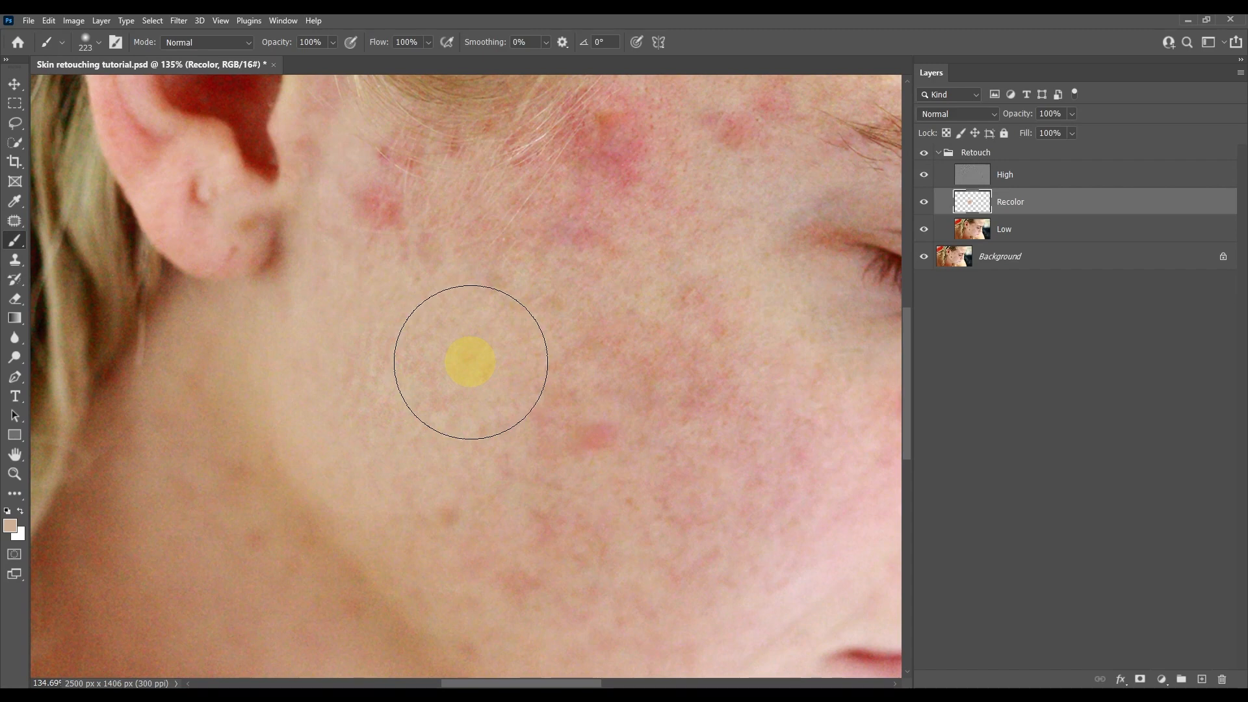
left_click(471, 362)
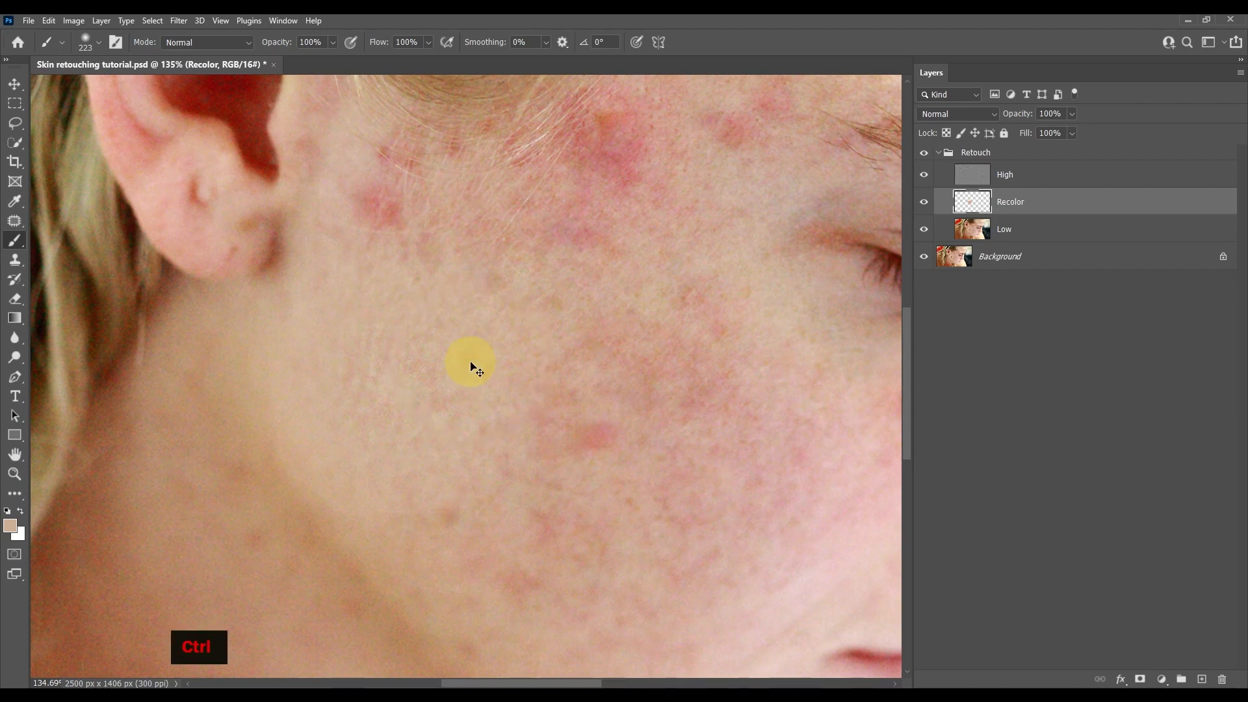
key("ctrl+z")
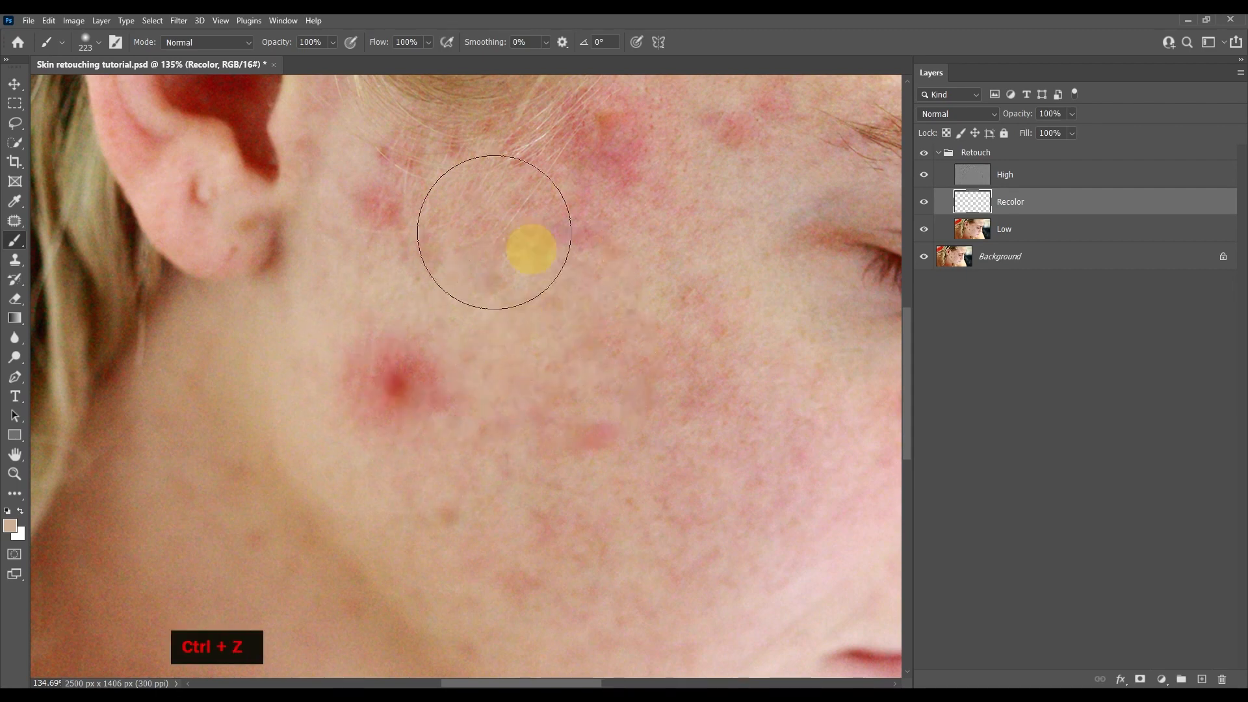
- Test the brush at 10% flow on the large red cheek blemish and reduce its size to 125
left_click_drag(383, 49, 323, 52)
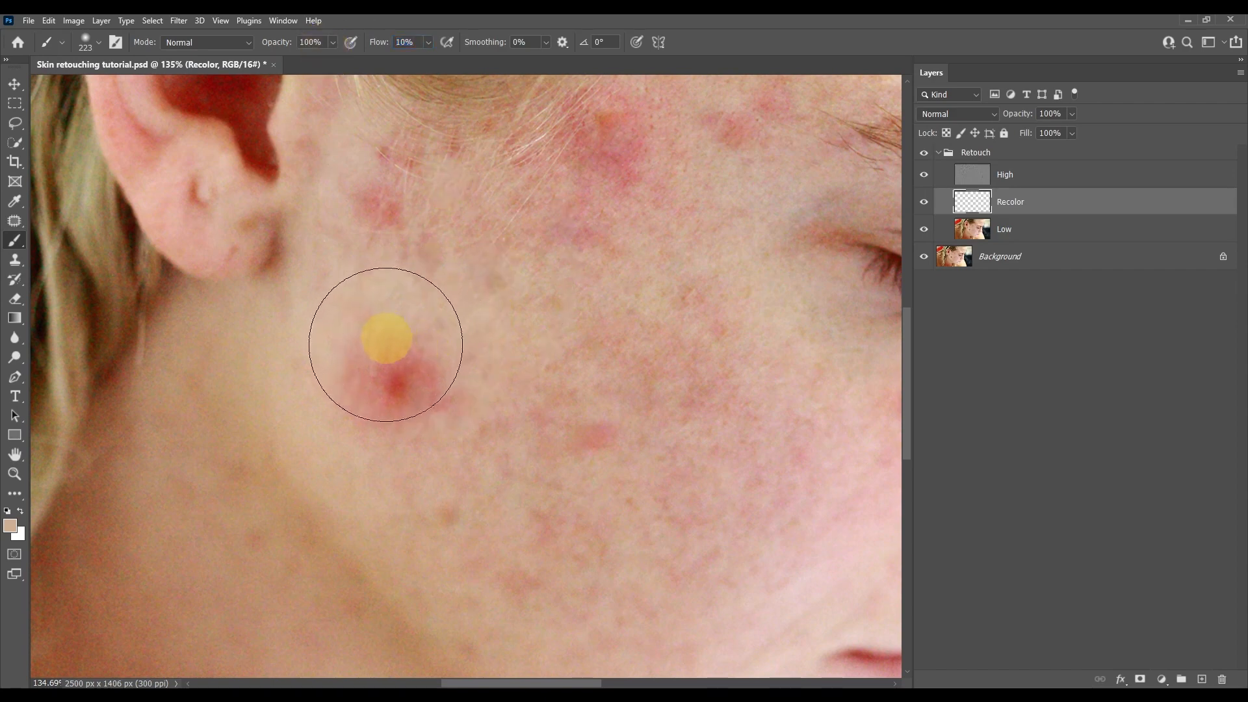
mouse_move(386, 345)
left_mouse_down()
mouse_move(415, 424)
mouse_move(599, 420)
mouse_move(399, 373)
left_mouse_up()
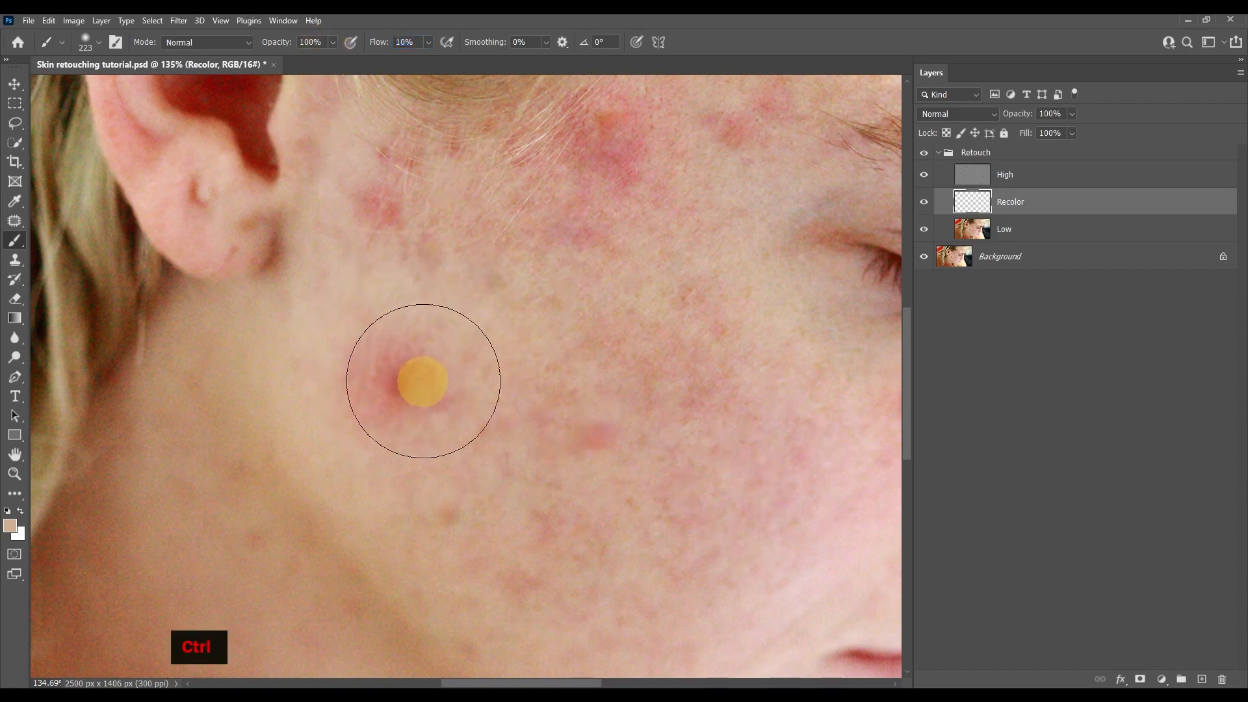
key("bracketleft")
key("bracketleft")
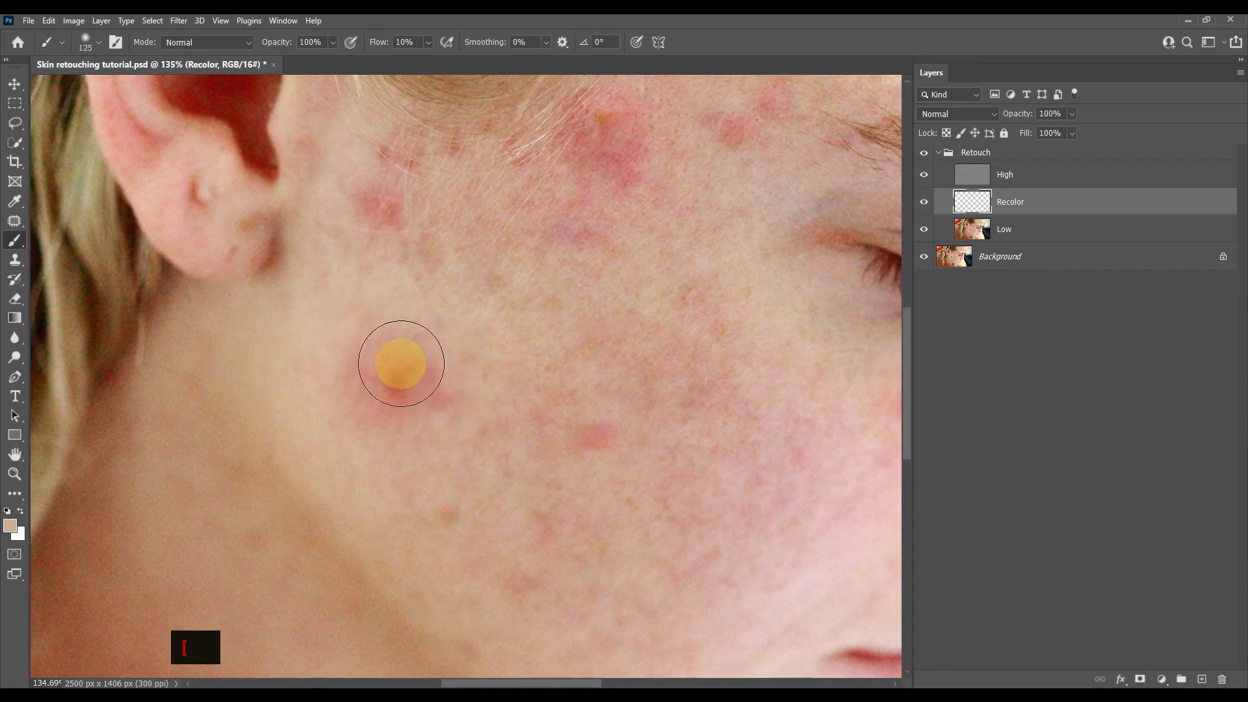
- Build up the sampled skin tone over the large red cheek blemish and its surrounding redness with the 125 px brush at 10% flow
left_click_drag(401, 364, 390, 409)
key("space")
left_click_drag(423, 474, 504, 468)
scroll(479, 459, "up", 1, "alt")
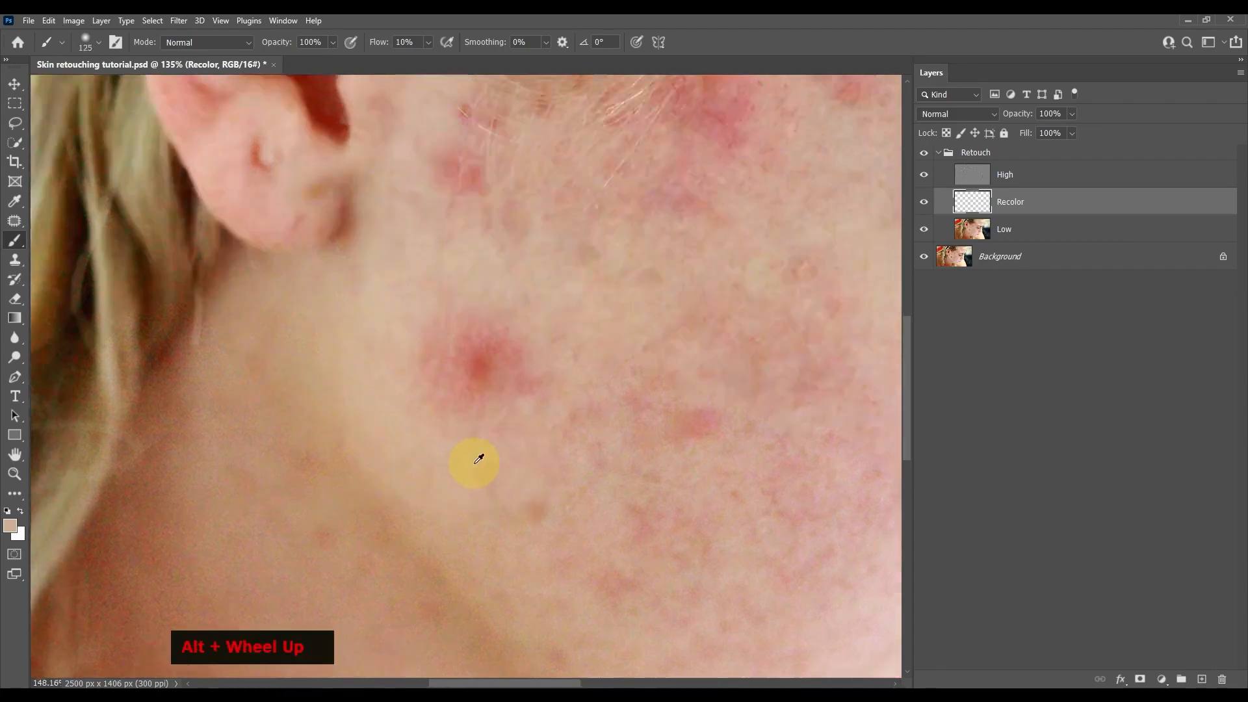
scroll(479, 459, "up", 5, "alt")
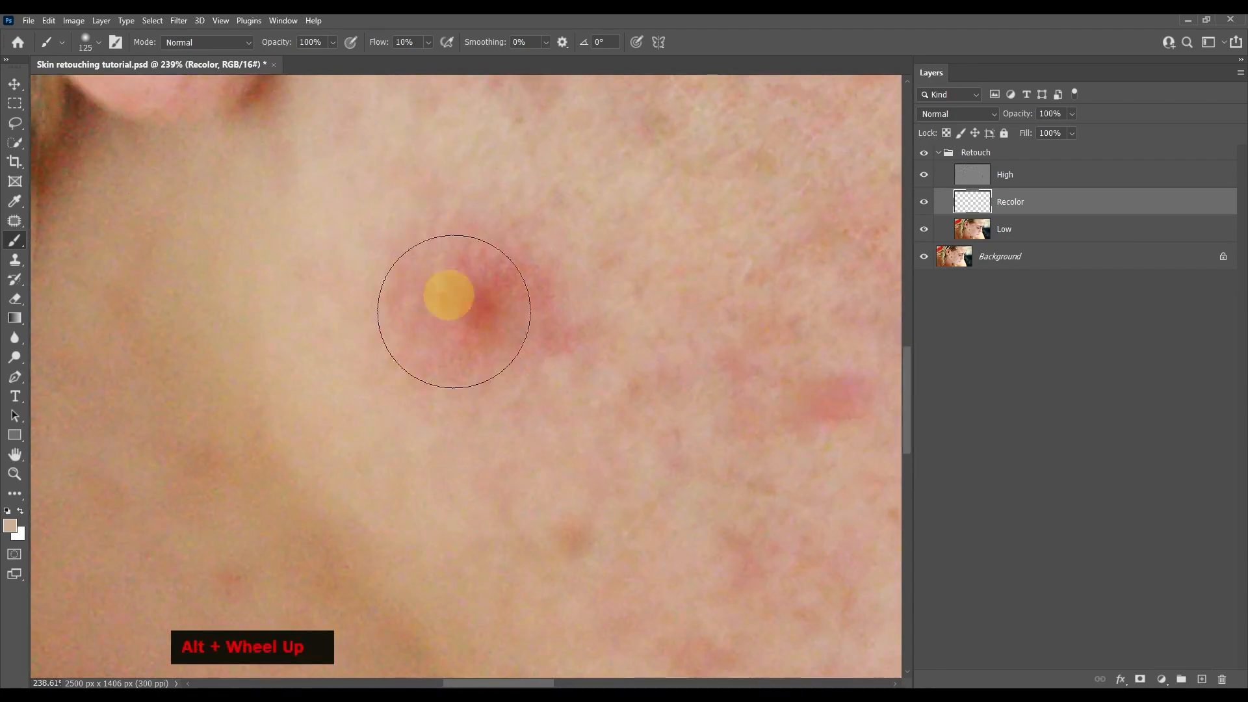
mouse_move(454, 311)
left_mouse_down()
mouse_move(470, 211)
mouse_move(572, 412)
mouse_move(453, 233)
mouse_move(482, 403)
mouse_move(482, 311)
mouse_move(533, 285)
left_mouse_up()
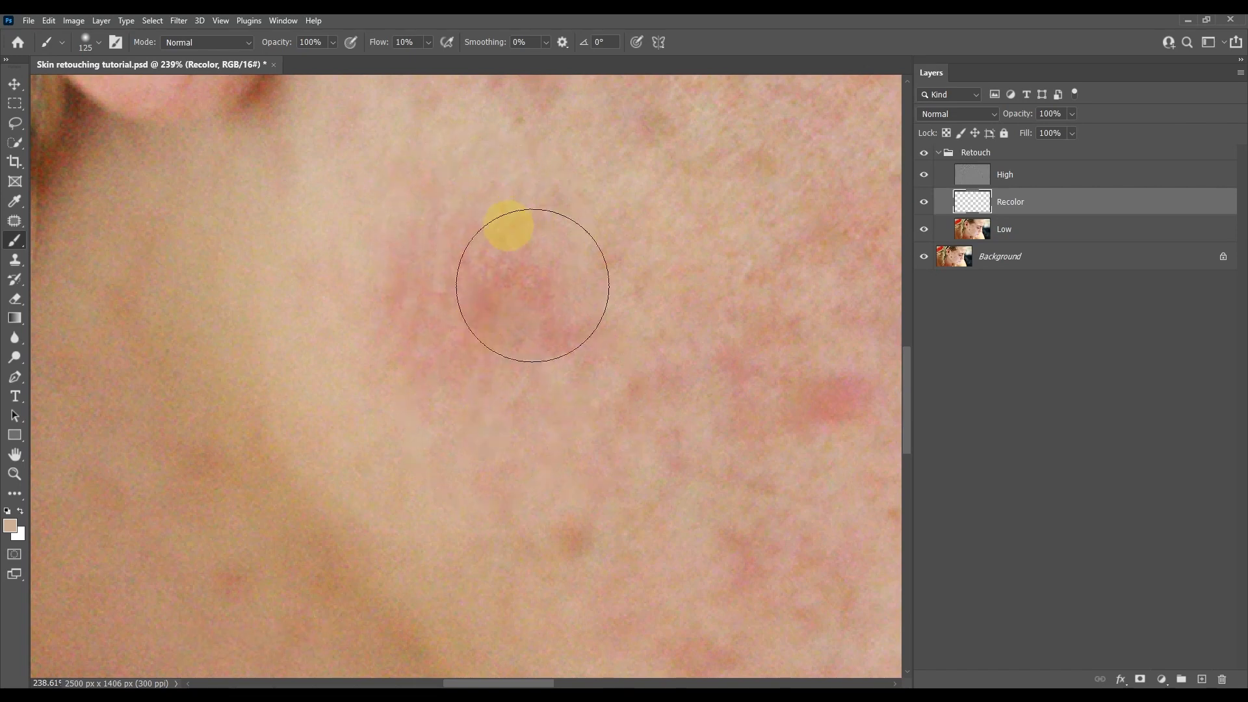
scroll(692, 457, "down", 5, "alt")
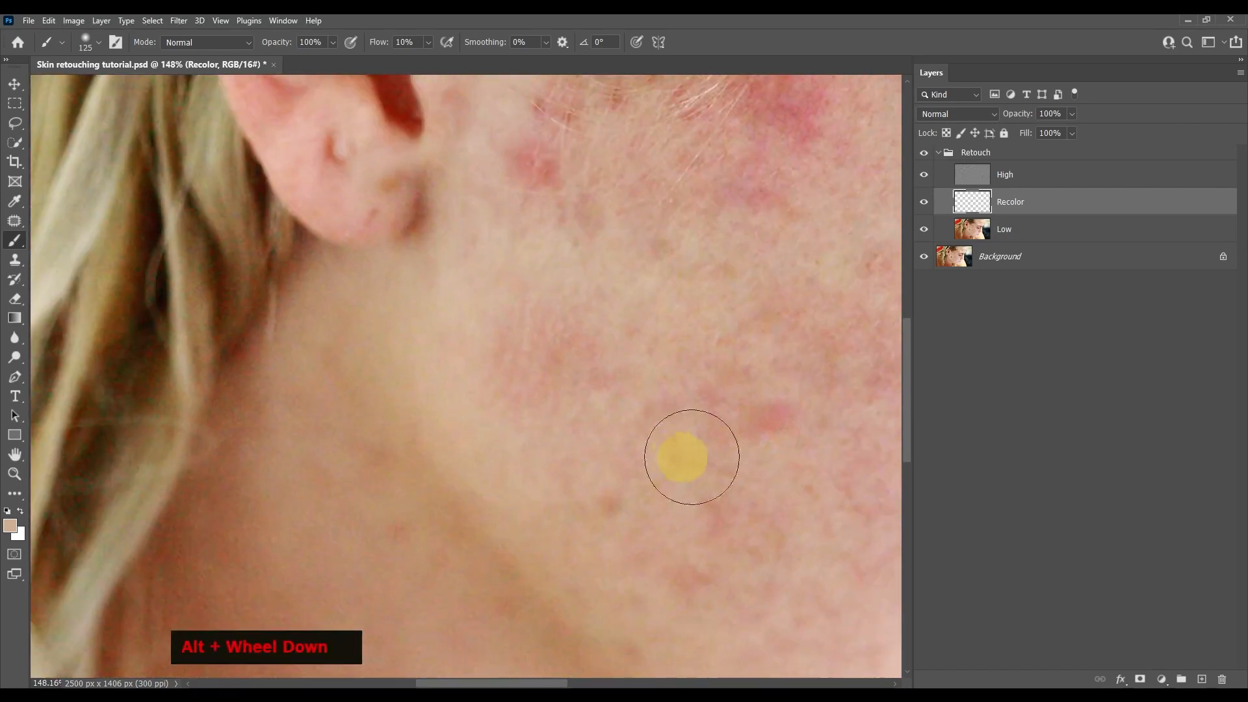
scroll(550, 364, "up", 4, "alt")
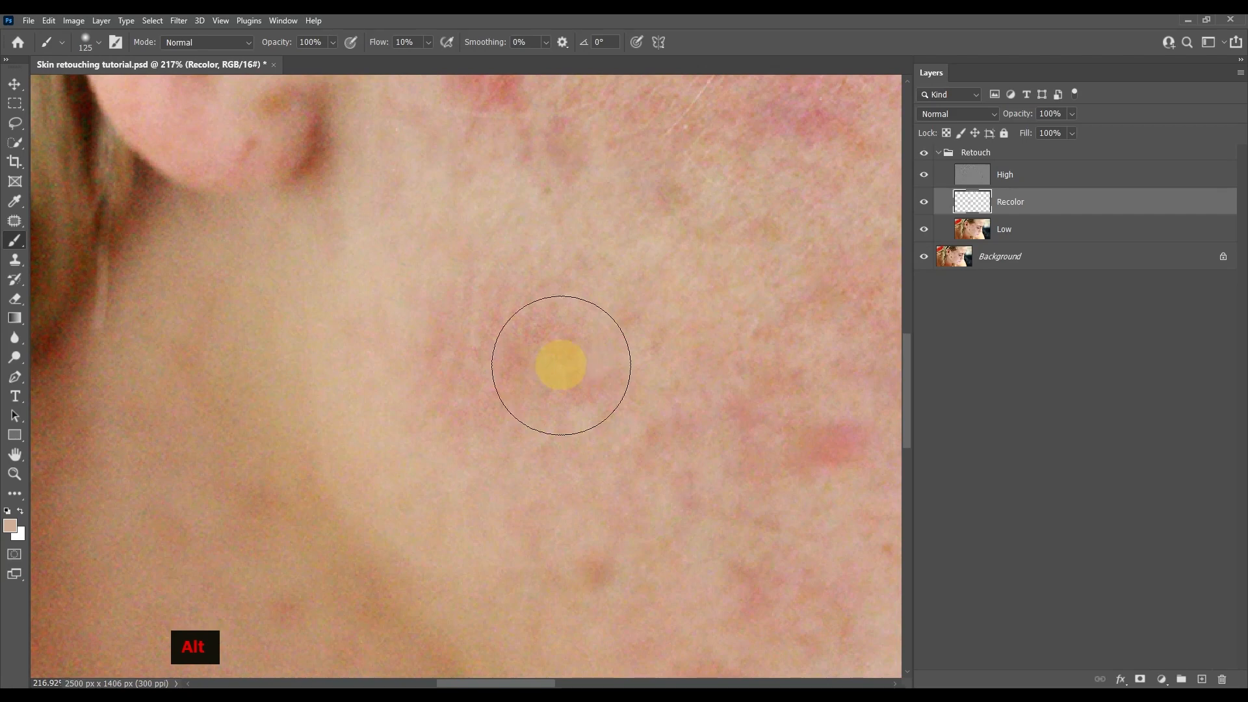
mouse_move(578, 395)
left_mouse_down()
mouse_move(510, 293)
mouse_move(449, 304)
mouse_move(447, 386)
mouse_move(486, 377)
mouse_move(529, 397)
mouse_move(481, 286)
mouse_move(570, 282)
mouse_move(492, 273)
mouse_move(606, 403)
mouse_move(454, 287)
mouse_move(504, 446)
left_mouse_up()
- Examine the remaining redness across the cheek, temple and whole face
scroll(641, 481, "down", 4, "alt")
left_click_drag(641, 482, 446, 418)
scroll(488, 433, "down", 2, "alt")
left_click_drag(613, 454, 543, 460)
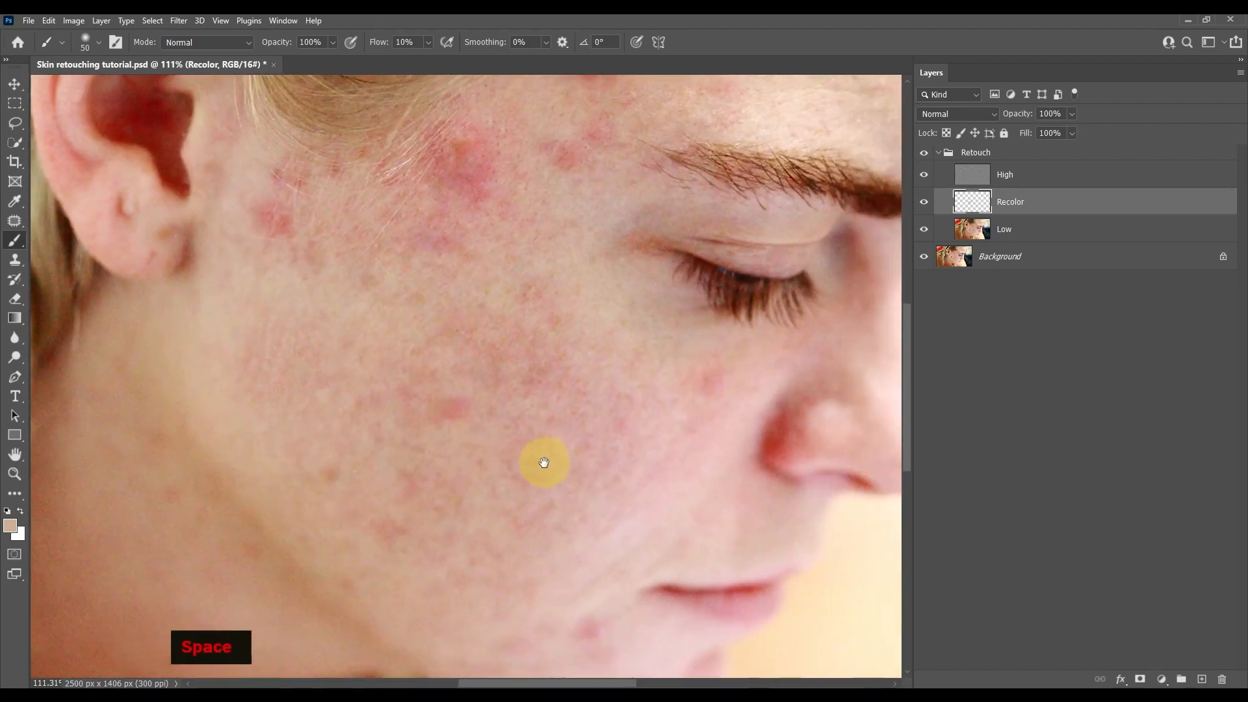
scroll(470, 441, "up", 2, "alt")
scroll(470, 441, "down", 2, "alt")
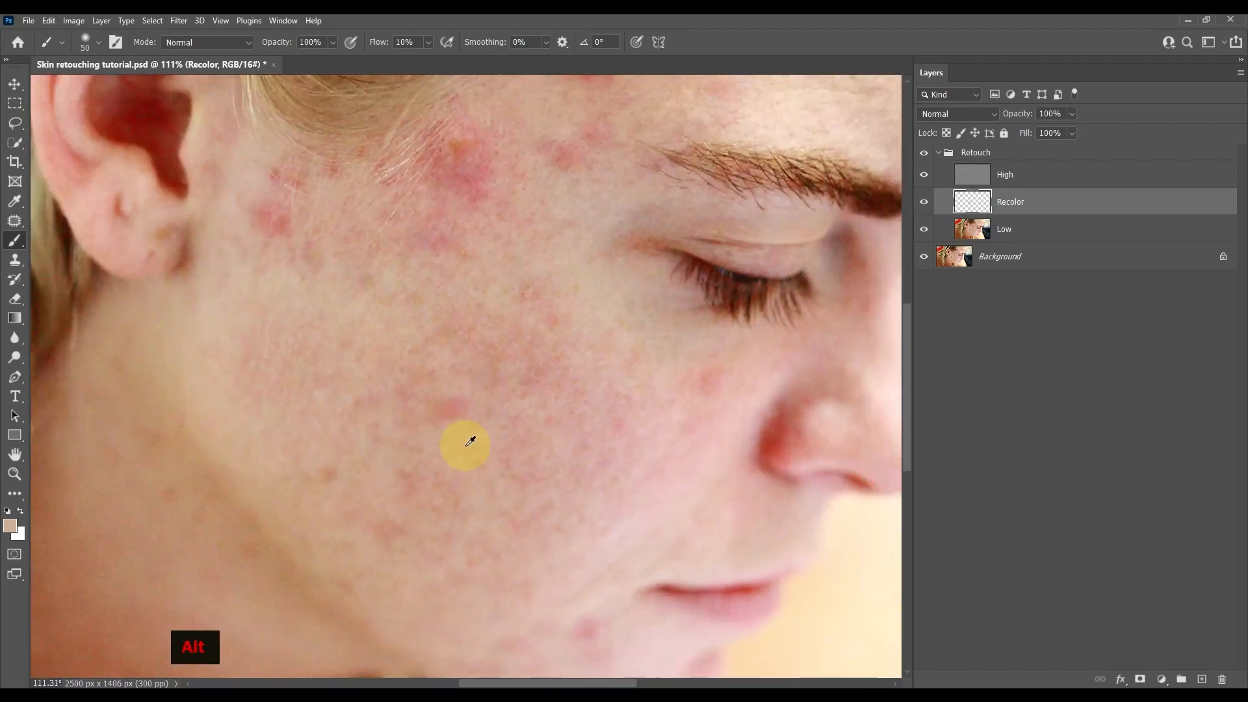
scroll(472, 443, "down", 2, "alt")
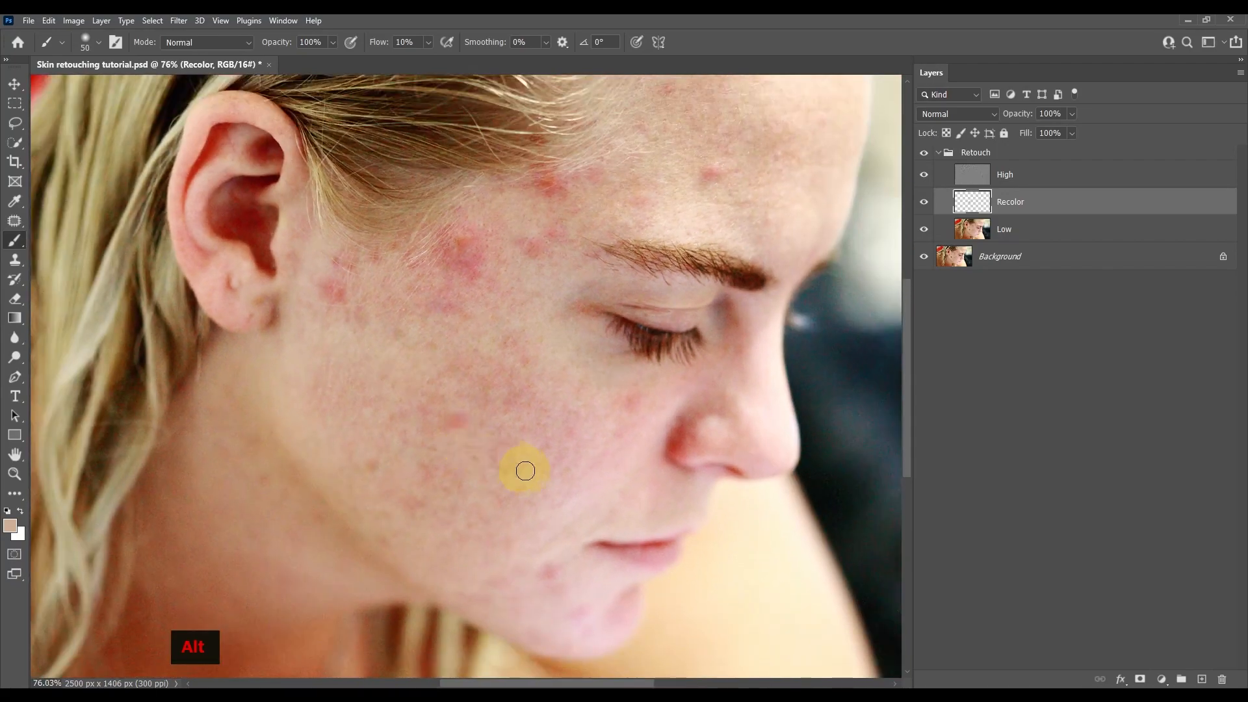
left_click_drag(521, 468, 490, 480)
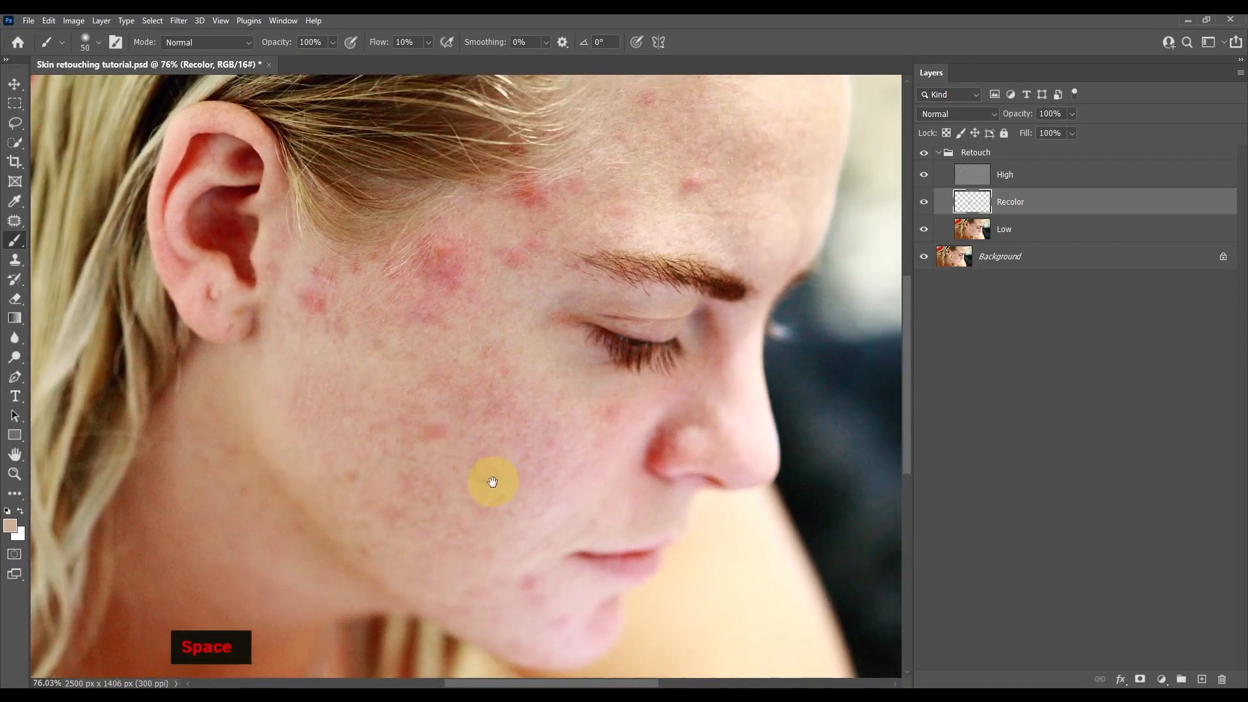
scroll(496, 480, "down", 2, "alt")
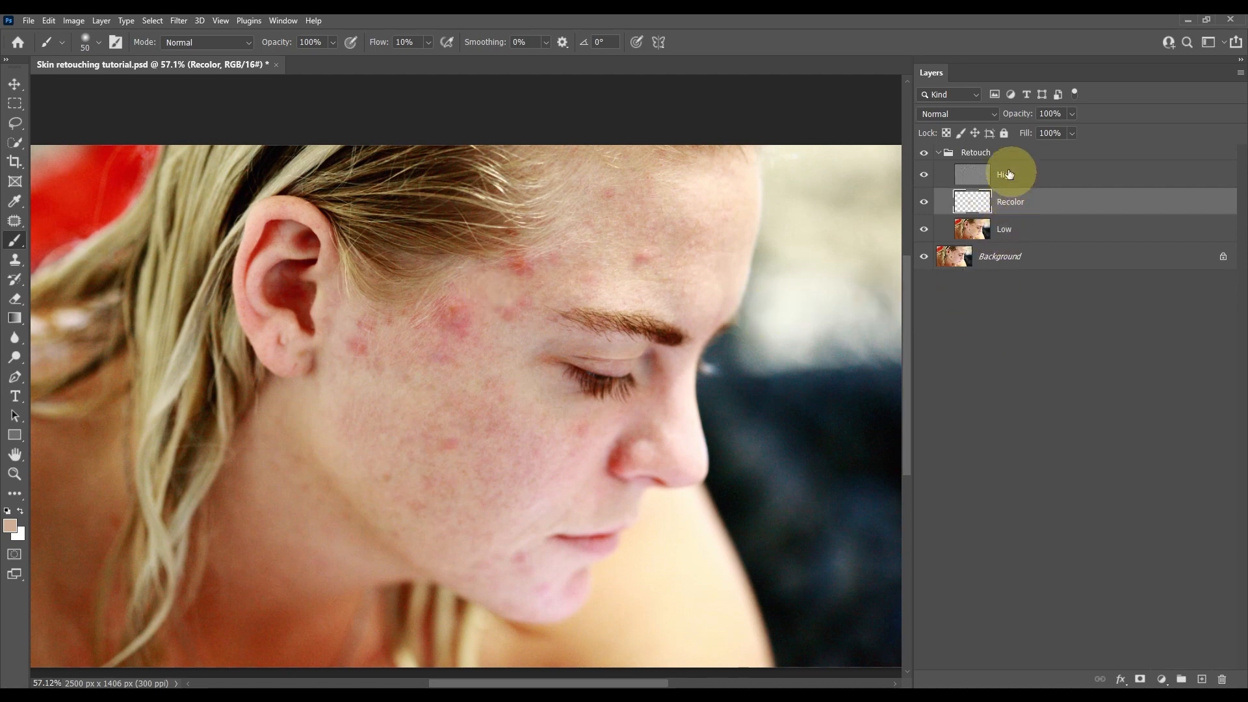
- Add a Black & White adjustment layer above the High layer and set its Reds to -151
left_click(1037, 342)
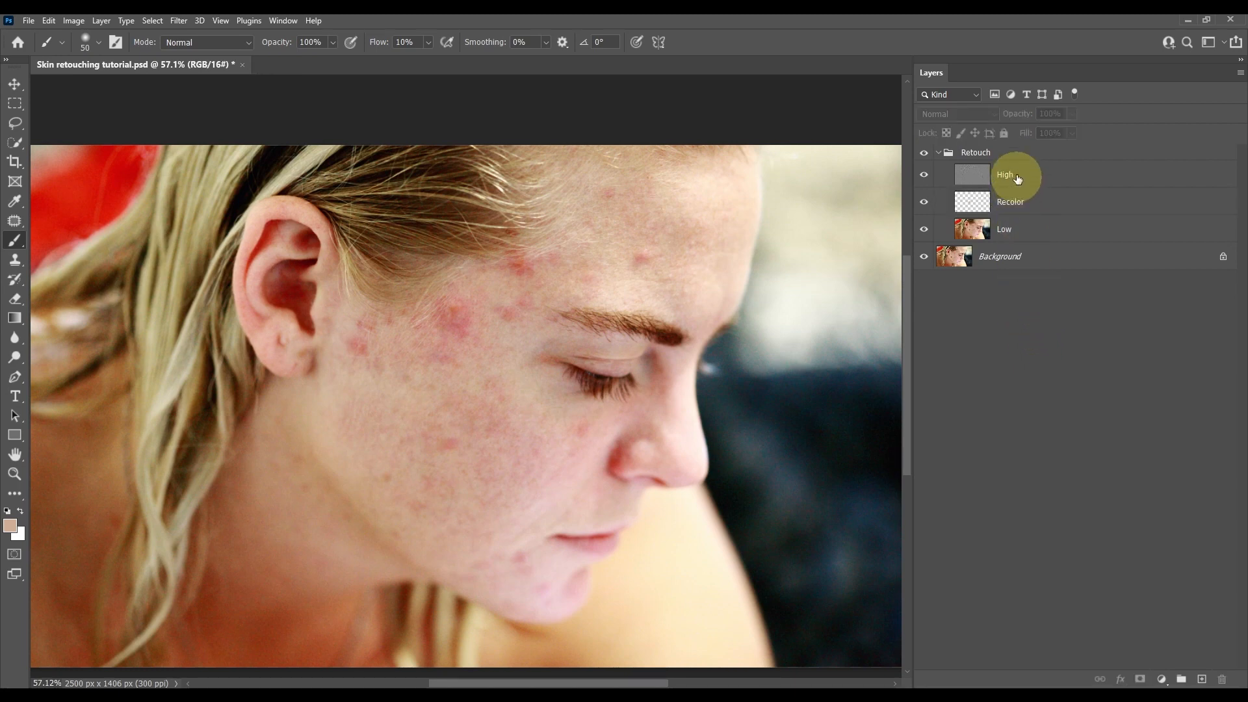
left_click(1161, 679)
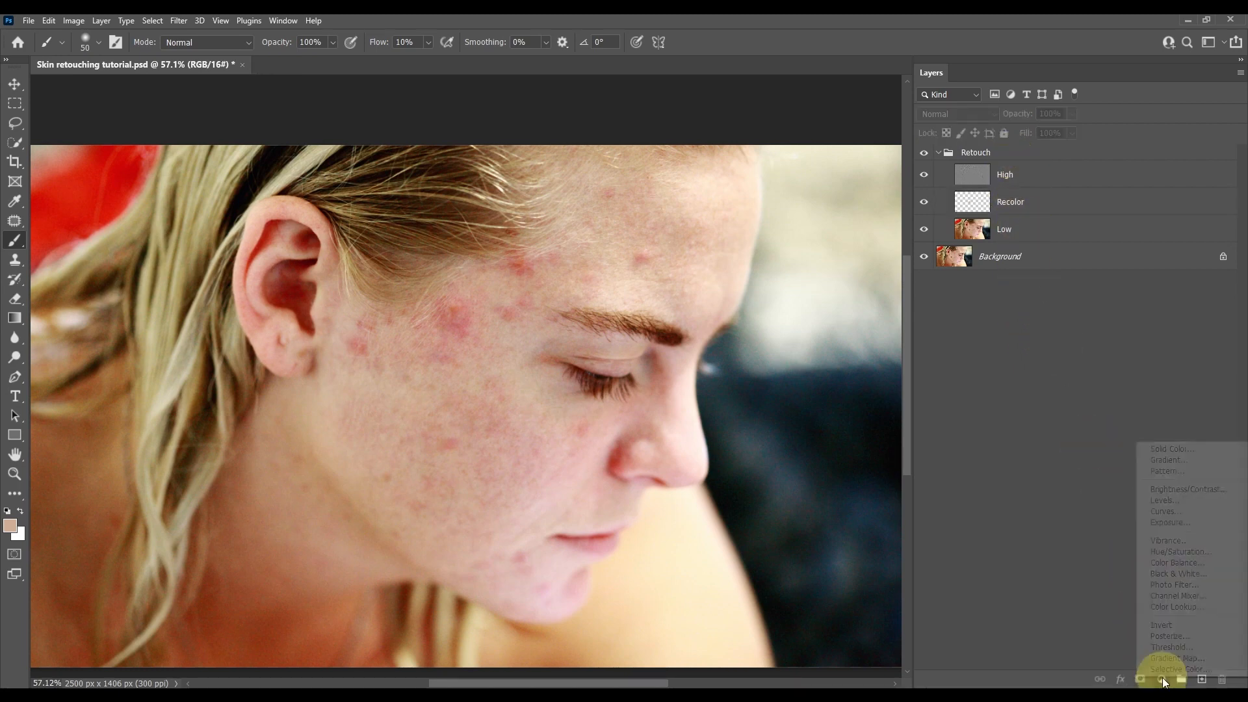
left_click(1180, 575)
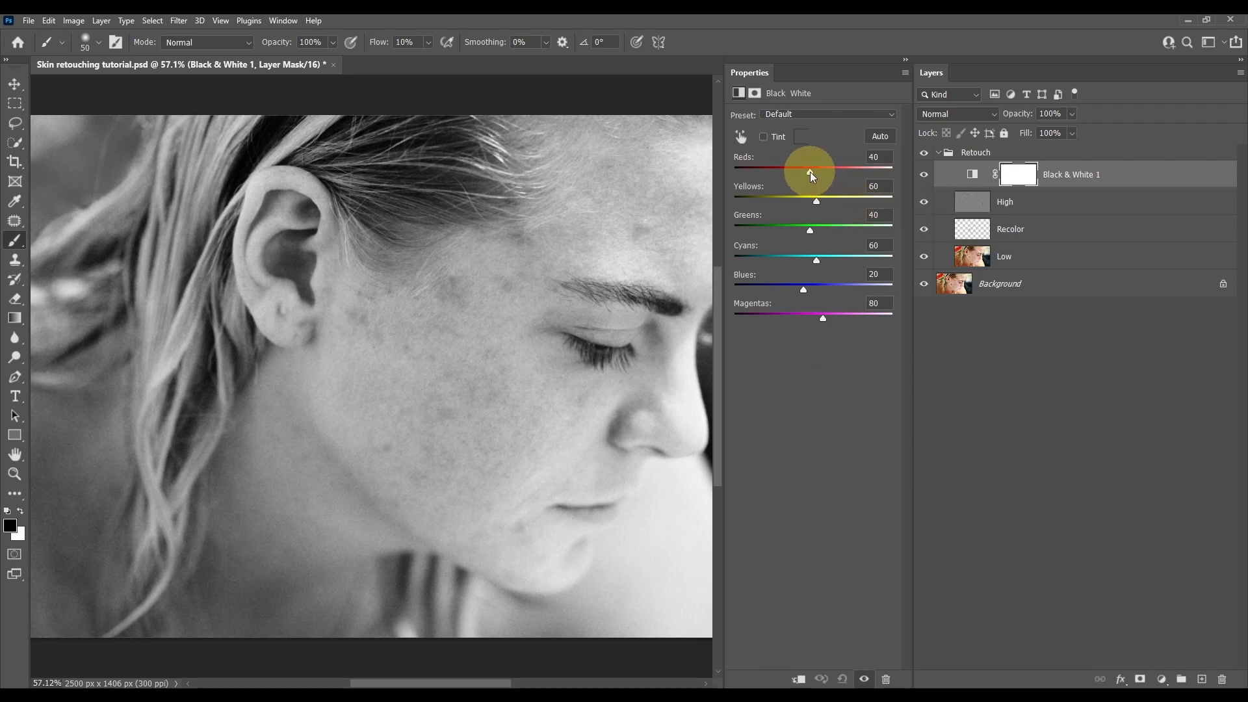
left_click_drag(811, 176, 750, 169)
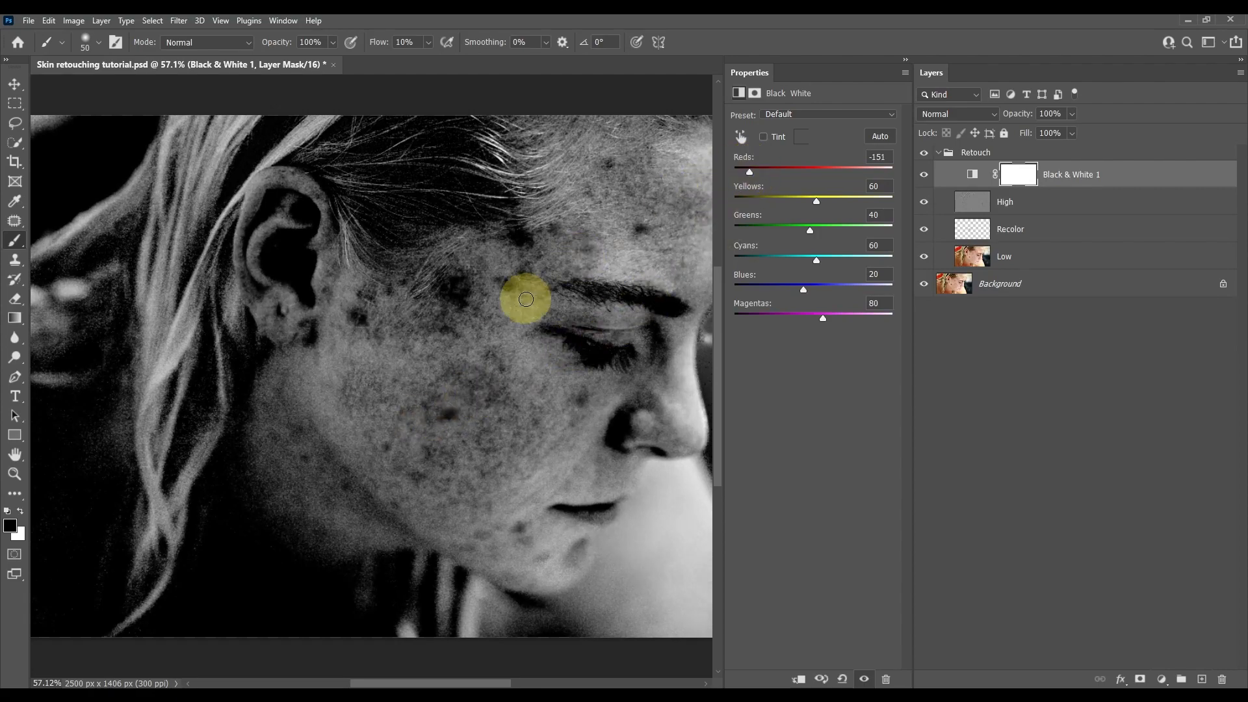
- Examine the dark patches on the cheek and temple, comparing the image with the Black & White adjustment hidden and shown
scroll(478, 429, "up", 4)
scroll(470, 433, "up", 1)
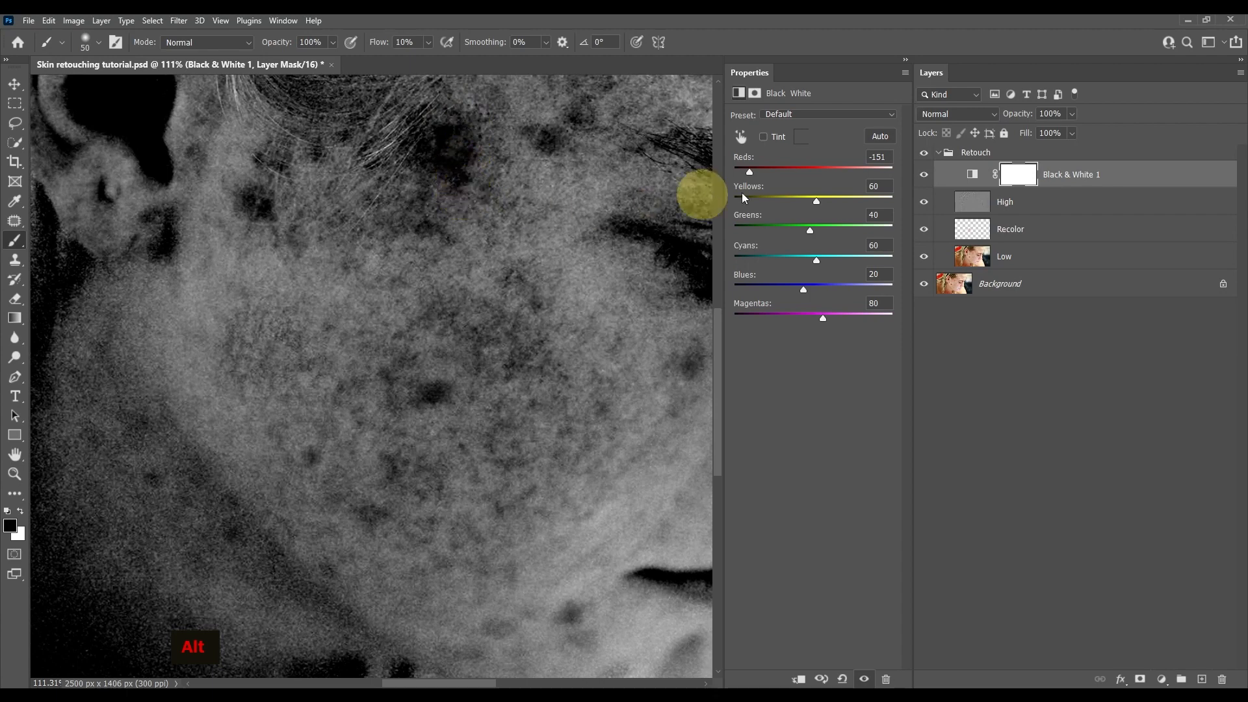
left_click_drag(449, 300, 342, 486)
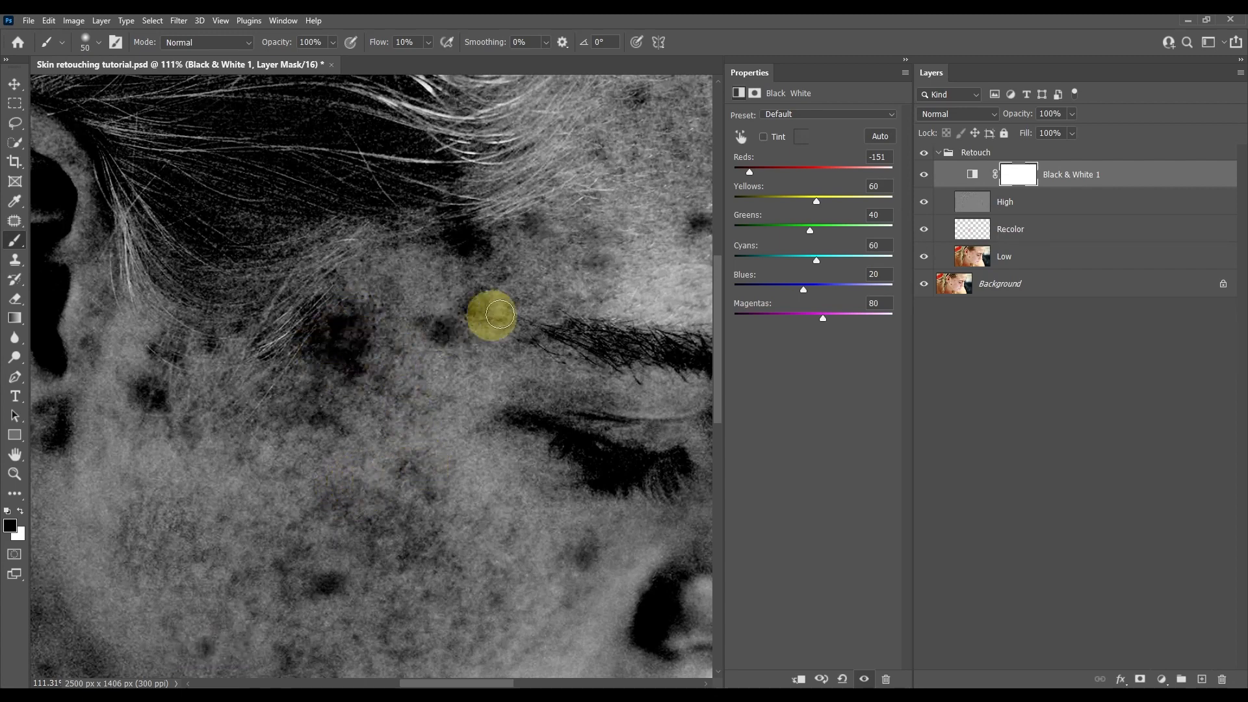
mouse_move(314, 329)
left_mouse_down()
mouse_move(329, 363)
mouse_move(364, 364)
mouse_move(364, 324)
mouse_move(331, 314)
mouse_move(314, 348)
mouse_move(367, 340)
mouse_move(333, 327)
mouse_move(349, 361)
mouse_move(326, 332)
mouse_move(358, 335)
mouse_move(322, 348)
mouse_move(327, 318)
mouse_move(330, 359)
mouse_move(309, 357)
mouse_move(346, 318)
mouse_move(338, 356)
mouse_move(416, 308)
mouse_move(466, 297)
mouse_move(479, 263)
left_mouse_up()
key("space")
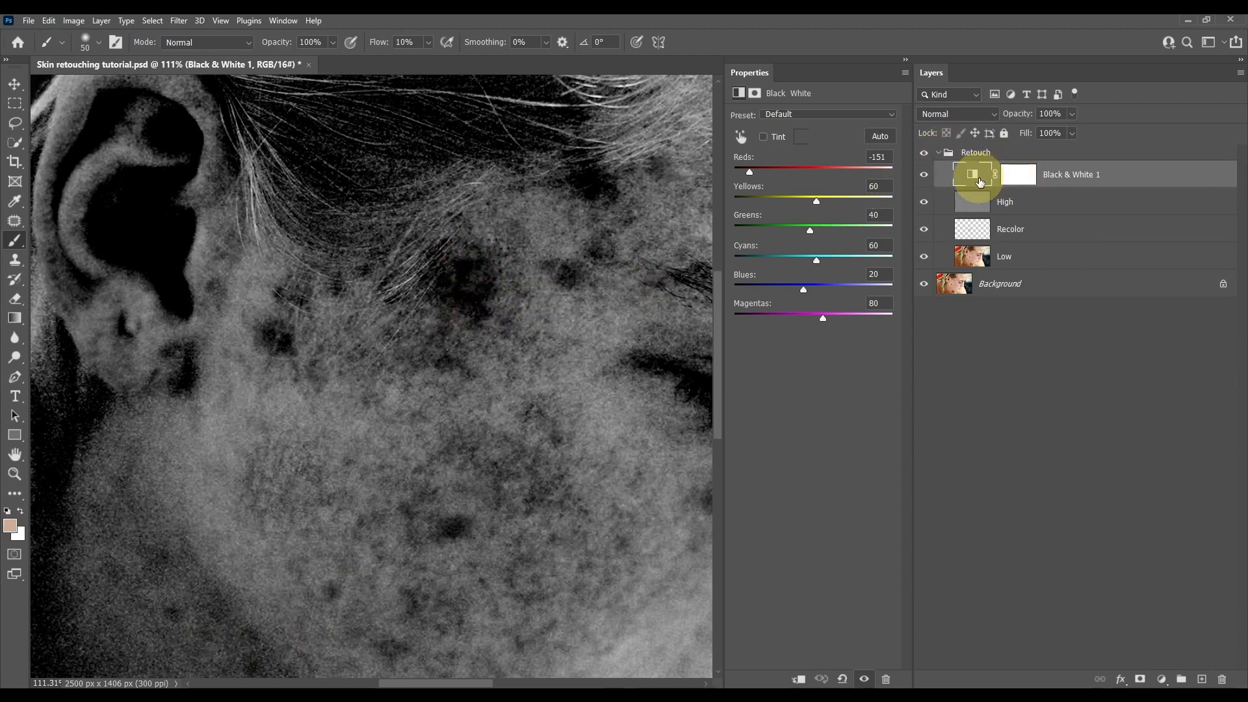
left_click(924, 175)
left_click(926, 177)
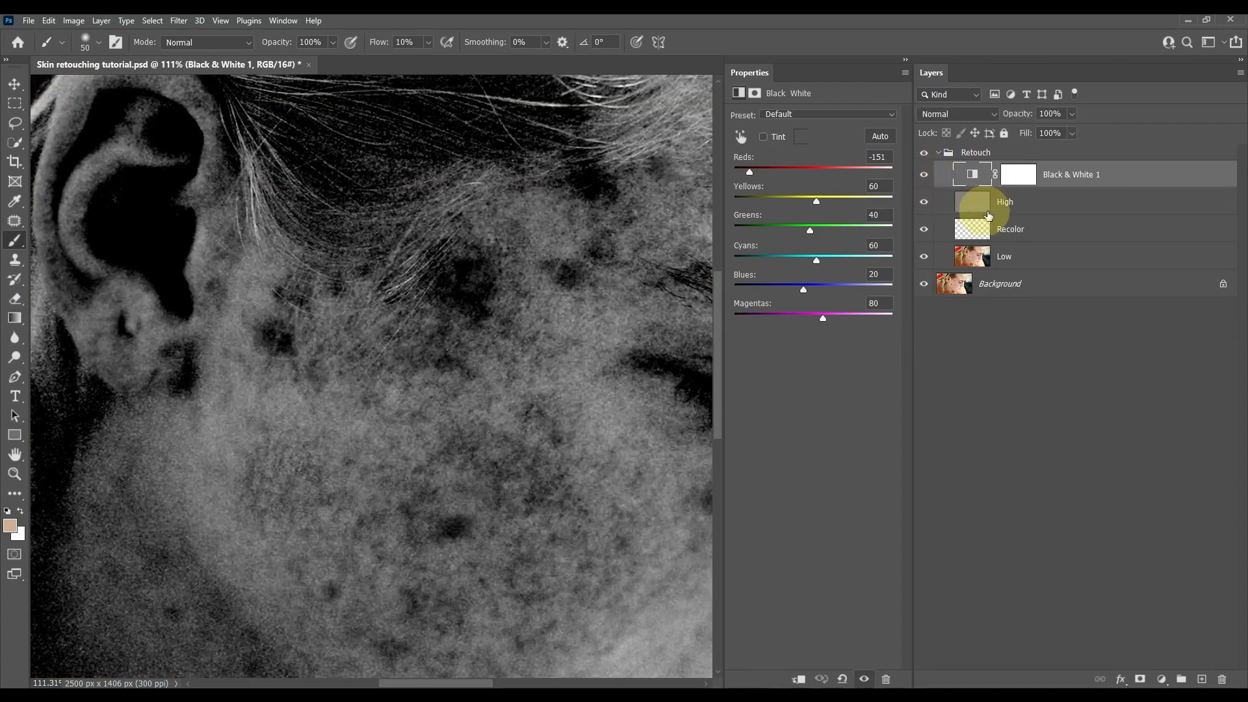
- On the Recolor layer, sample the lighter skin beside the dark spot near the earlobe and paint over that spot with the 50 px brush
left_click(1004, 231)
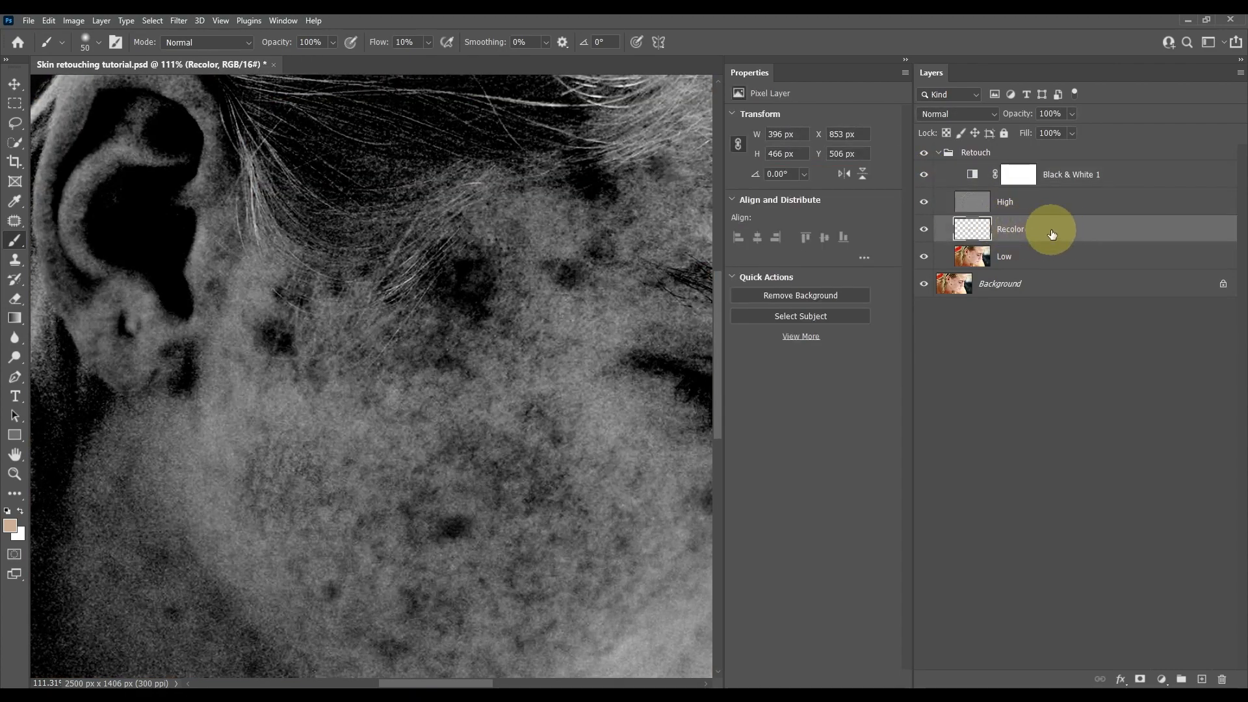
scroll(221, 351, "up", 3)
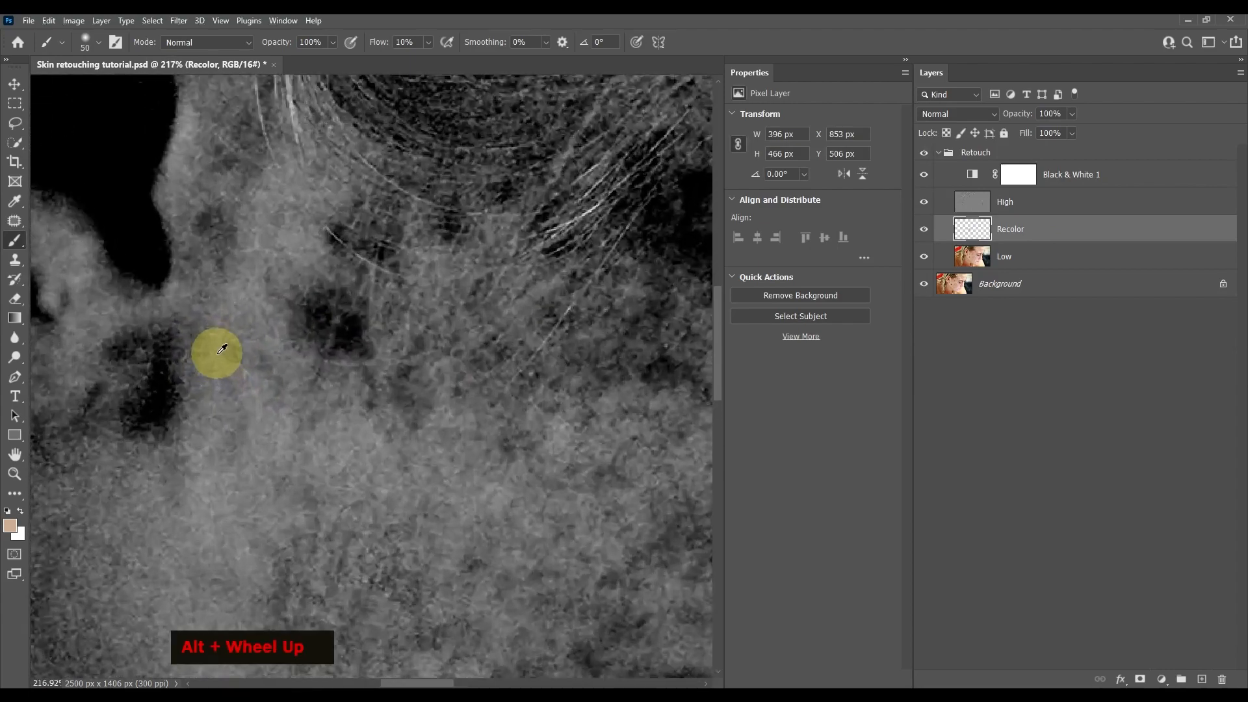
left_click(282, 365, "alt")
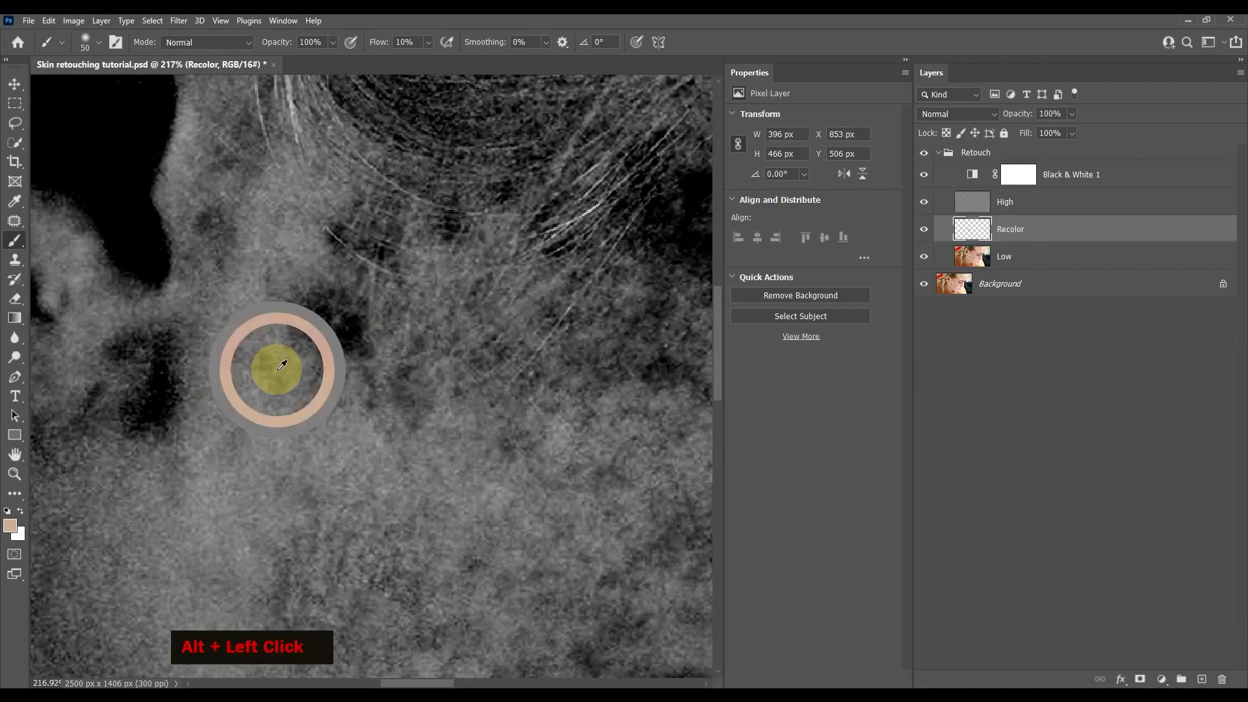
left_click(284, 357, "alt")
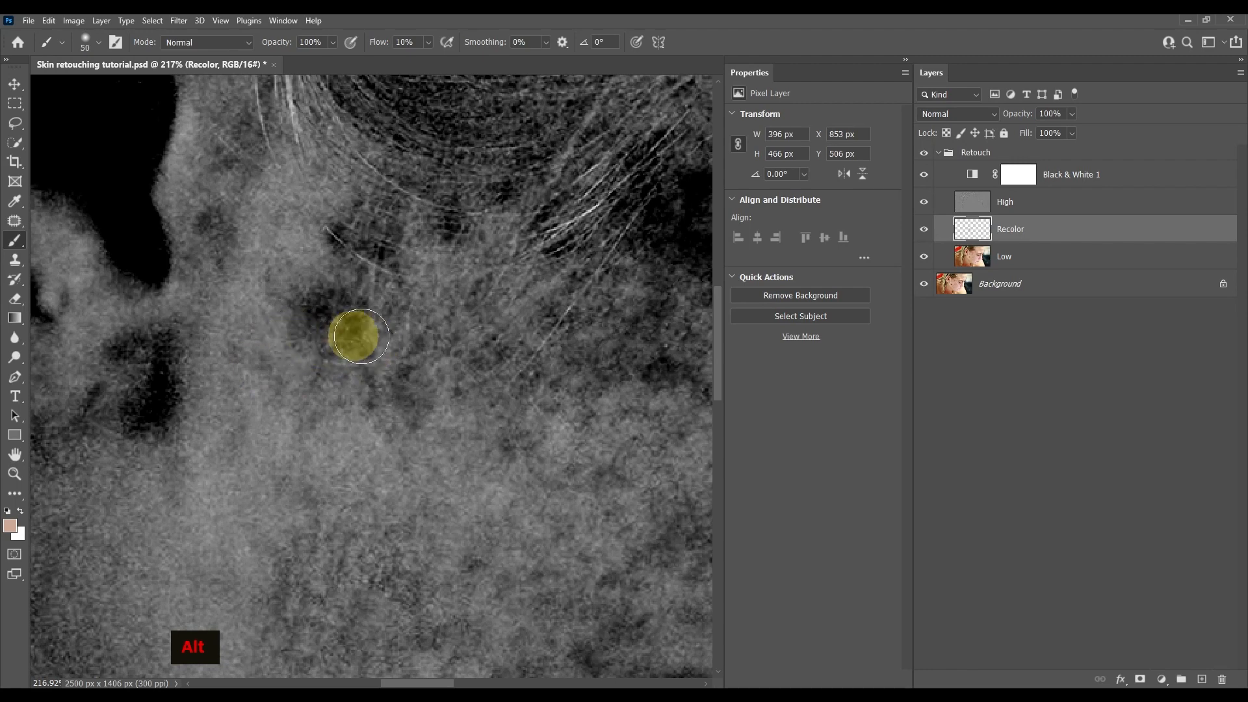
left_click_drag(368, 312, 315, 329)
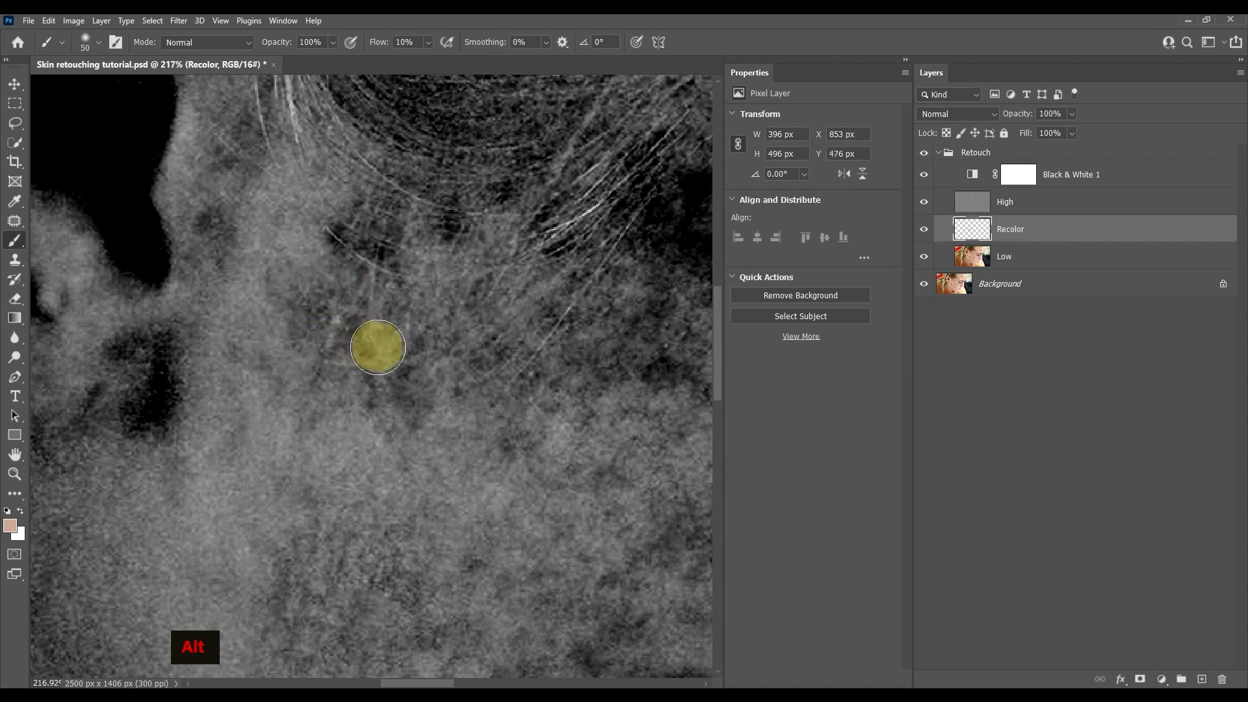
- Lower the brush hardness to its minimum and lighten the remaining dark patches in front of the ear toward the hairline
right_click(381, 333)
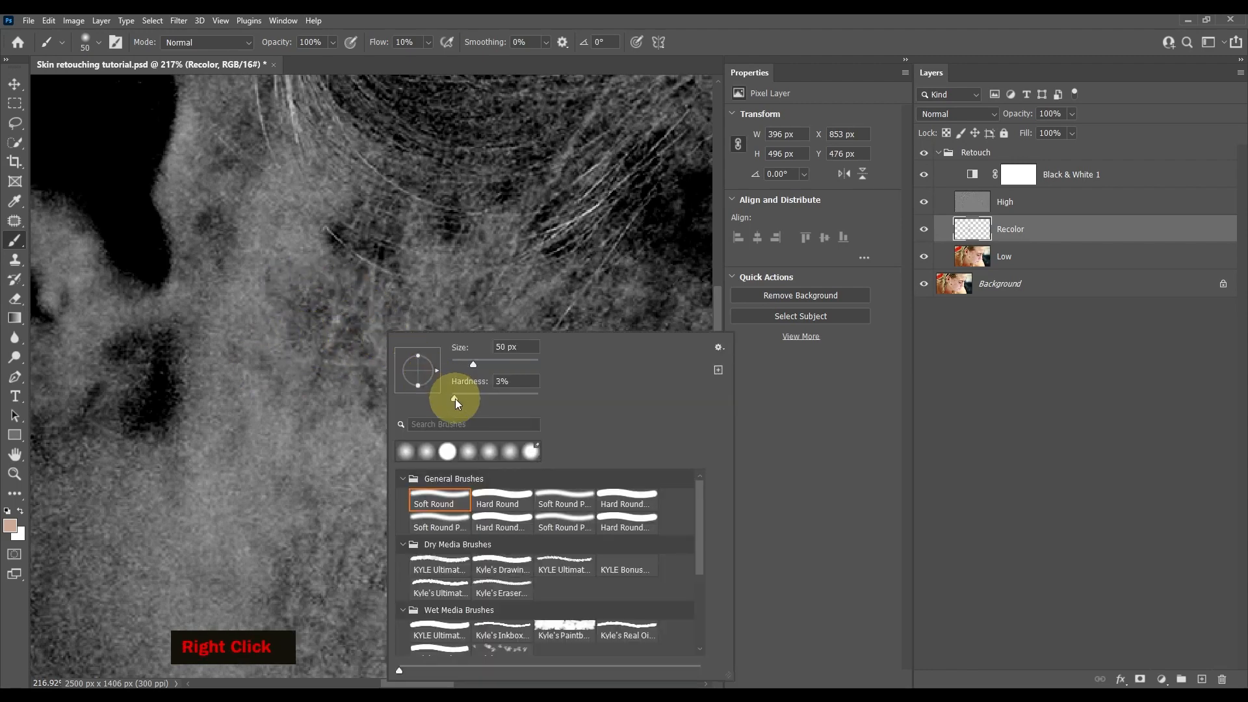
left_click_drag(484, 400, 434, 395)
left_click(537, 15)
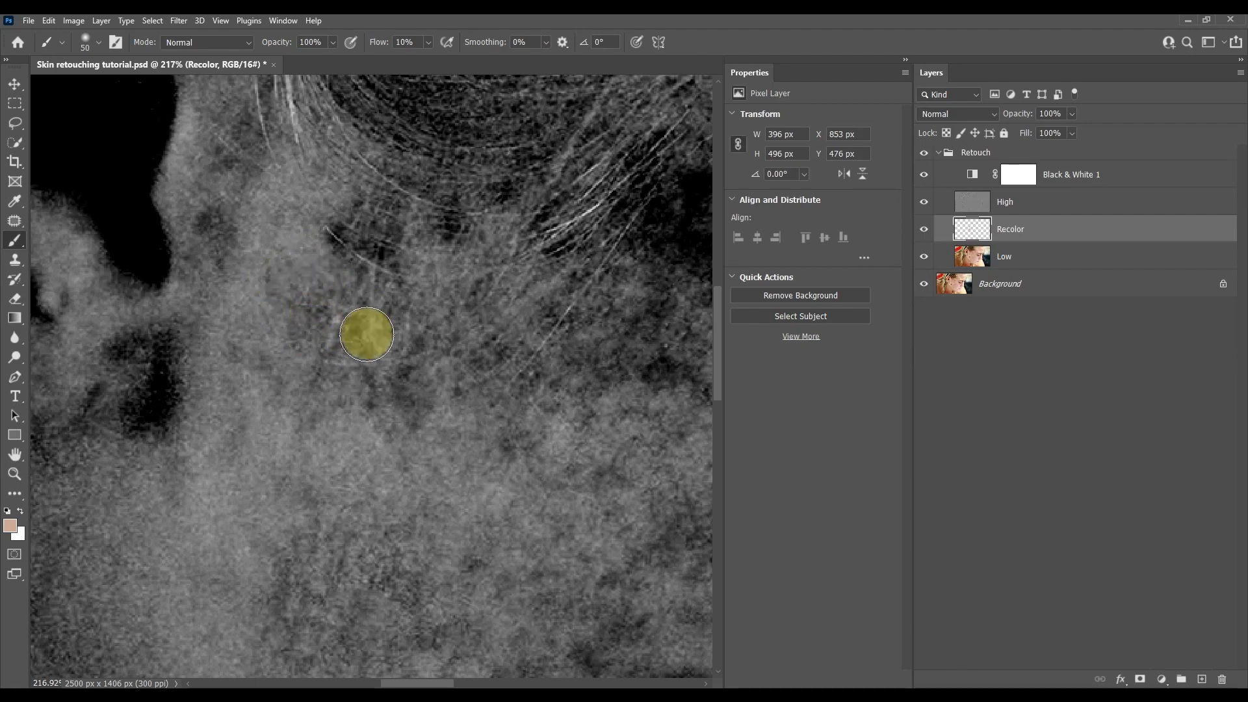
mouse_move(366, 334)
left_mouse_down()
mouse_move(310, 346)
mouse_move(365, 357)
mouse_move(301, 314)
mouse_move(320, 293)
mouse_move(312, 212)
mouse_move(338, 234)
mouse_move(309, 223)
mouse_move(380, 229)
mouse_move(390, 256)
mouse_move(329, 237)
left_mouse_up()
scroll(446, 345, "down", 3)
key("space")
mouse_move(446, 345)
left_mouse_down()
mouse_move(550, 401)
mouse_move(416, 342)
left_mouse_up()
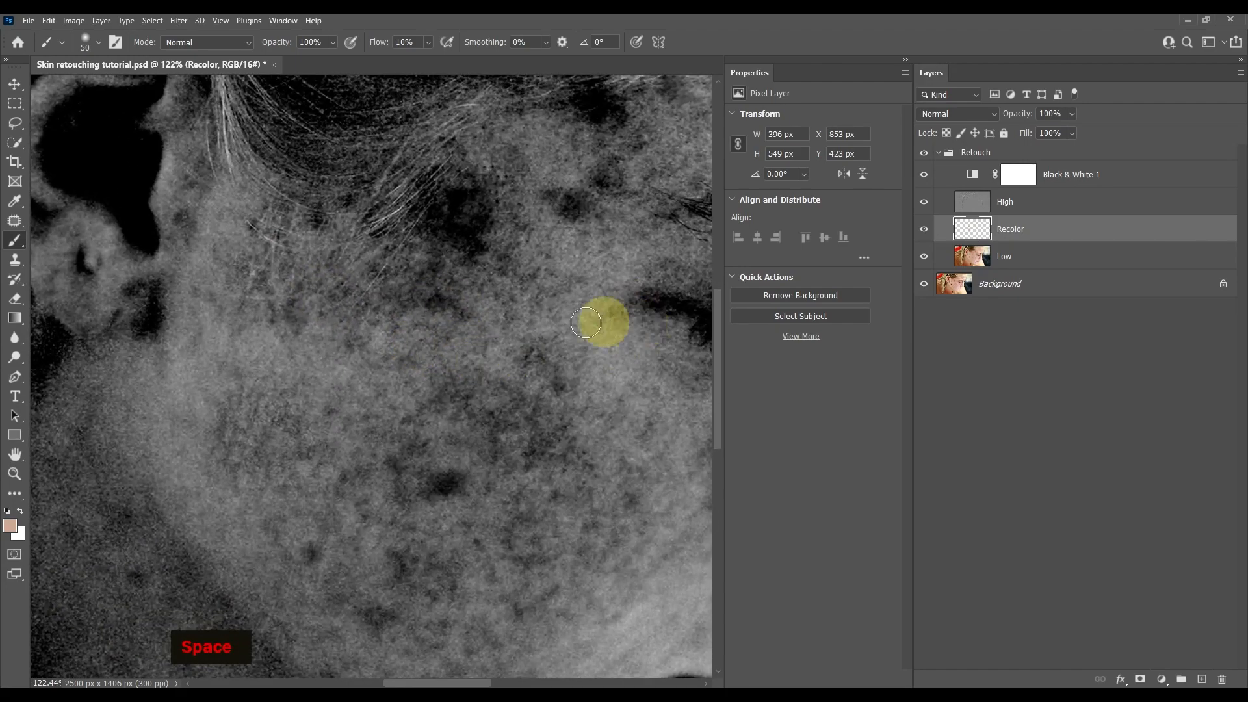
- Sample a lighter tone on the upper cheek and paint over the dark patches below the outer corner of the eye
mouse_move(521, 337)
left_mouse_down()
mouse_move(462, 338)
mouse_move(371, 201)
left_mouse_up()
scroll(516, 223, "up", 3)
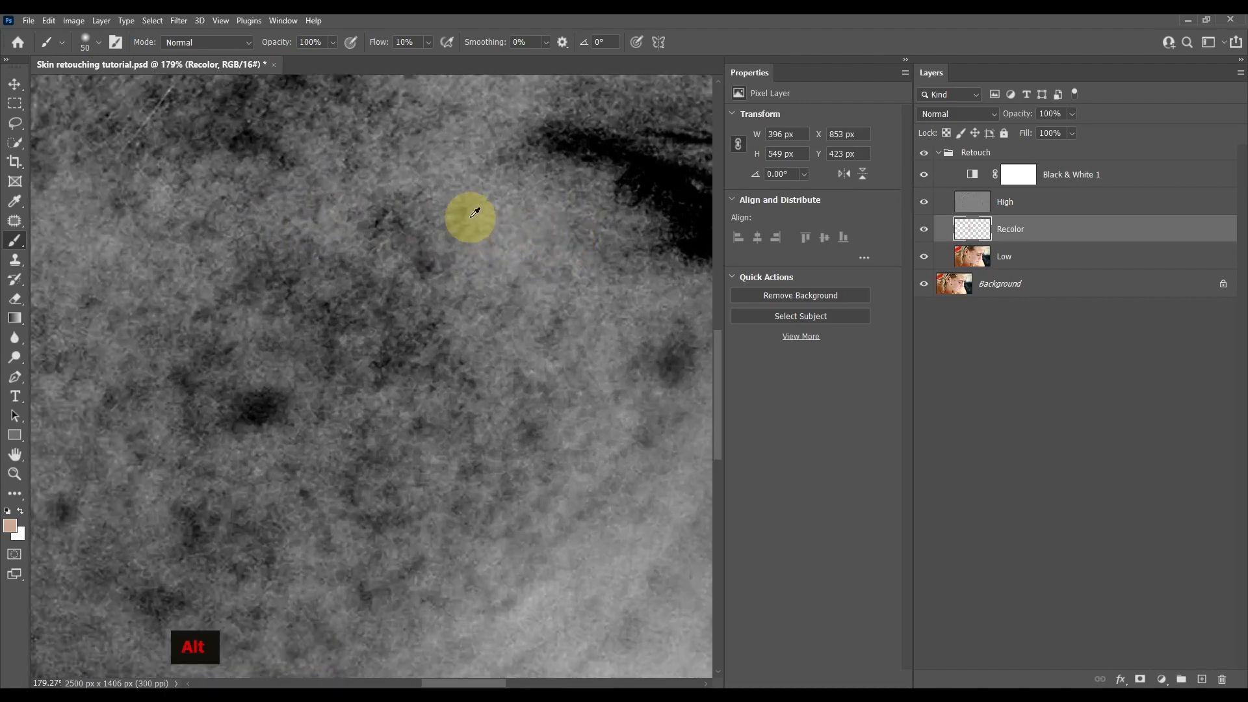
left_click(337, 223, "alt")
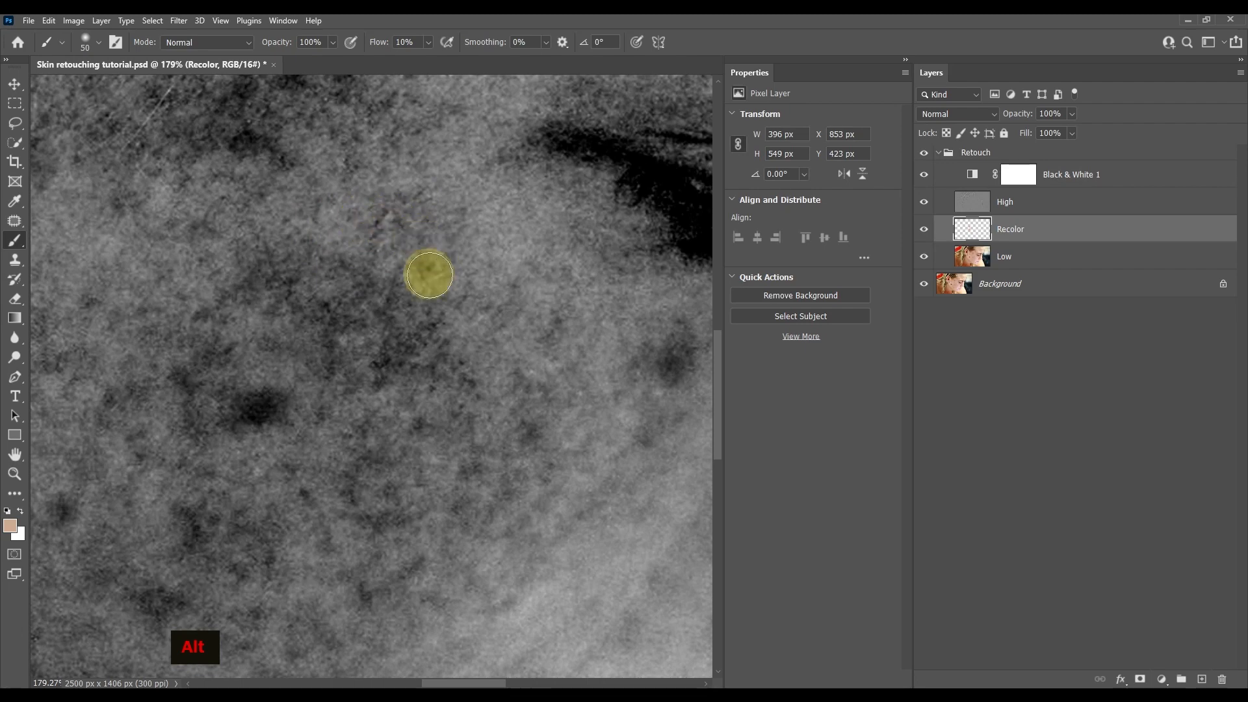
left_click_drag(276, 245, 415, 221)
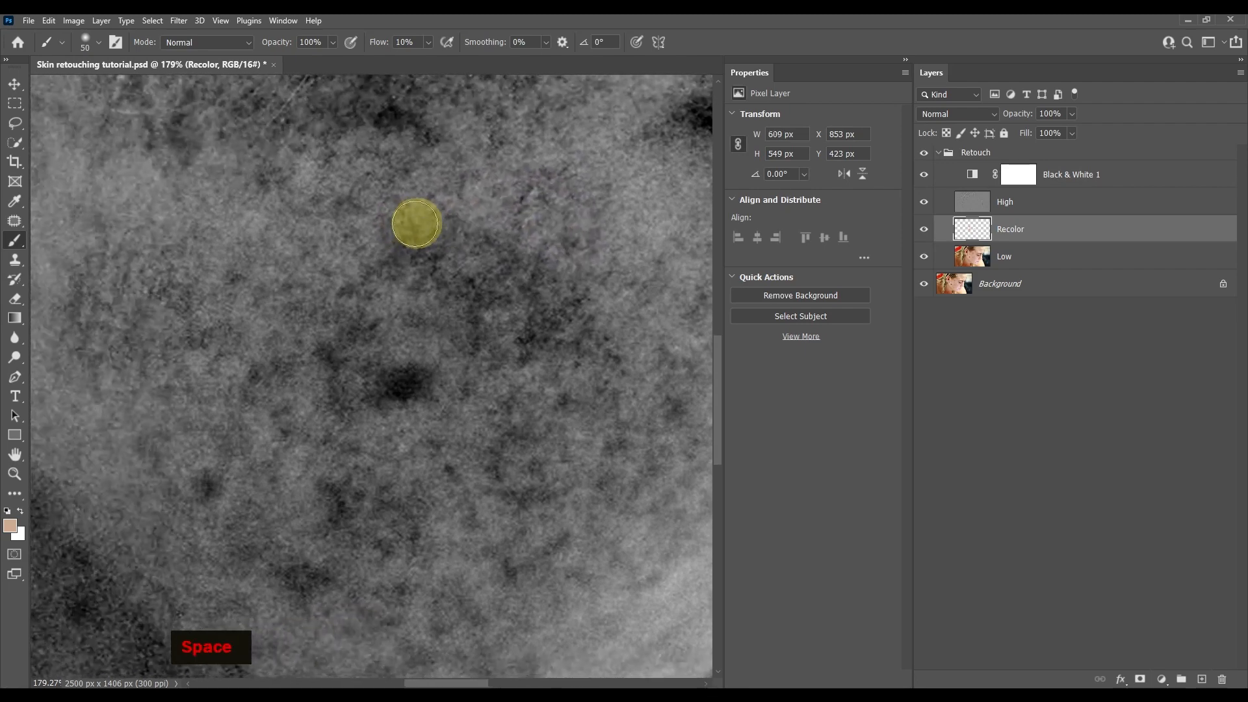
- Resample light skin tones on the ear side of the cheek and paint over the dark mottling there
left_click(293, 242, "alt")
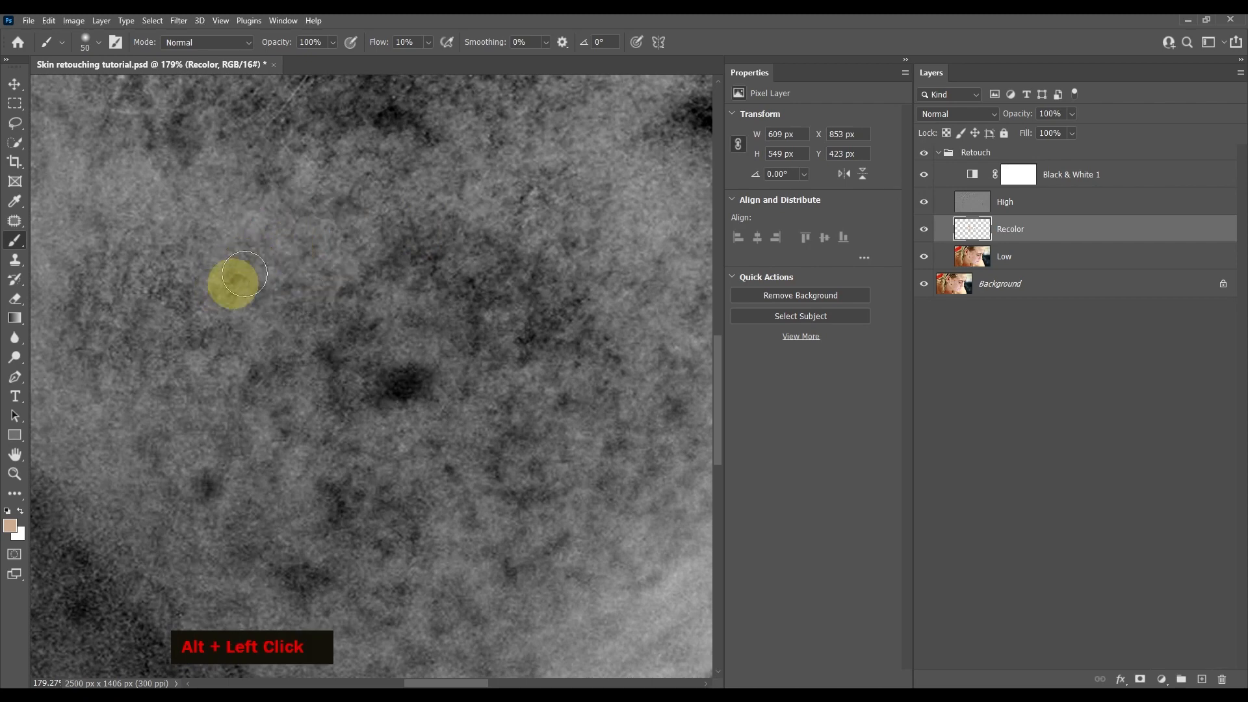
left_click_drag(250, 237, 362, 231)
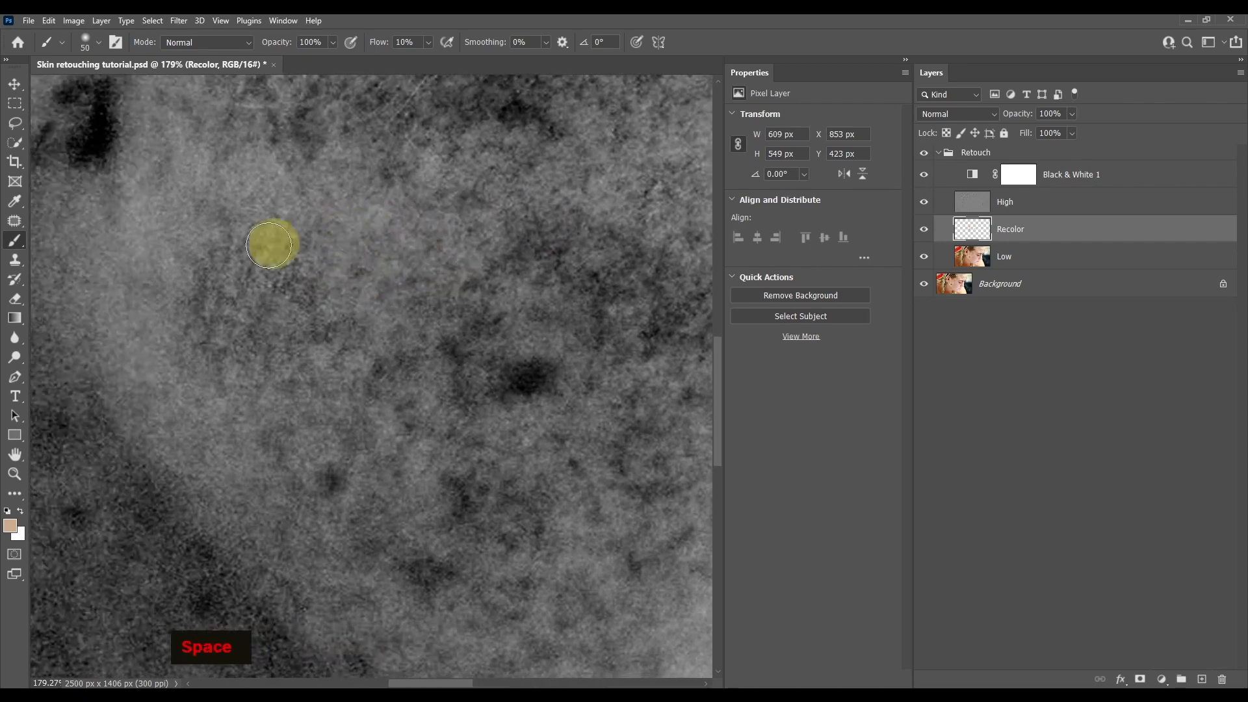
left_click(163, 261, "alt")
mouse_move(236, 262)
left_mouse_down()
mouse_move(195, 265)
mouse_move(185, 397)
mouse_move(303, 279)
mouse_move(338, 264)
mouse_move(366, 302)
mouse_move(301, 291)
mouse_move(262, 263)
mouse_move(313, 258)
mouse_move(284, 285)
mouse_move(279, 218)
mouse_move(208, 312)
mouse_move(213, 340)
mouse_move(283, 338)
mouse_move(299, 367)
mouse_move(280, 383)
mouse_move(217, 339)
mouse_move(254, 422)
mouse_move(218, 441)
mouse_move(255, 431)
mouse_move(293, 468)
mouse_move(266, 433)
mouse_move(296, 433)
mouse_move(307, 357)
left_mouse_up()
- Even out the dark patches on the lower cheek near the jawline with repeatedly resampled neighboring tones
left_click(220, 437, "alt")
key("space")
left_click(322, 399, "alt")
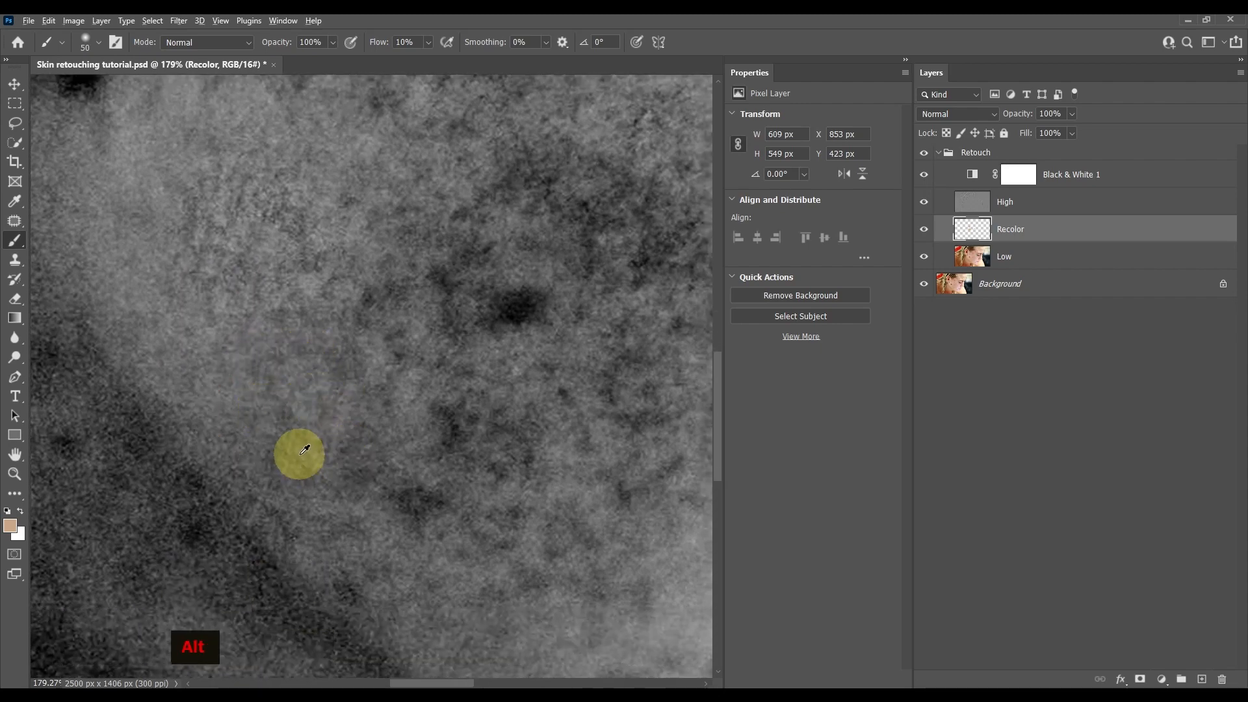
left_click(329, 451, "alt")
key("space")
left_click_drag(376, 438, 334, 471)
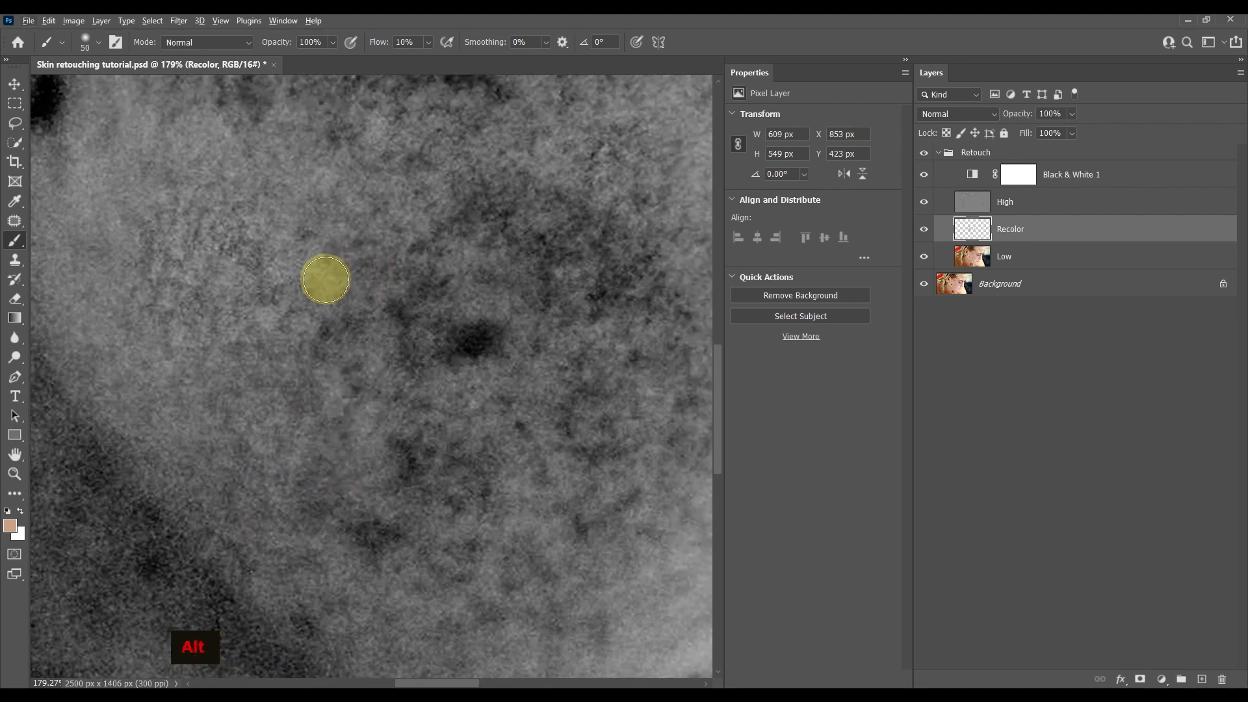
- Even out the dark patches across the middle and lower cheek with repeatedly resampled neighboring skin tones
left_click(328, 279, "alt")
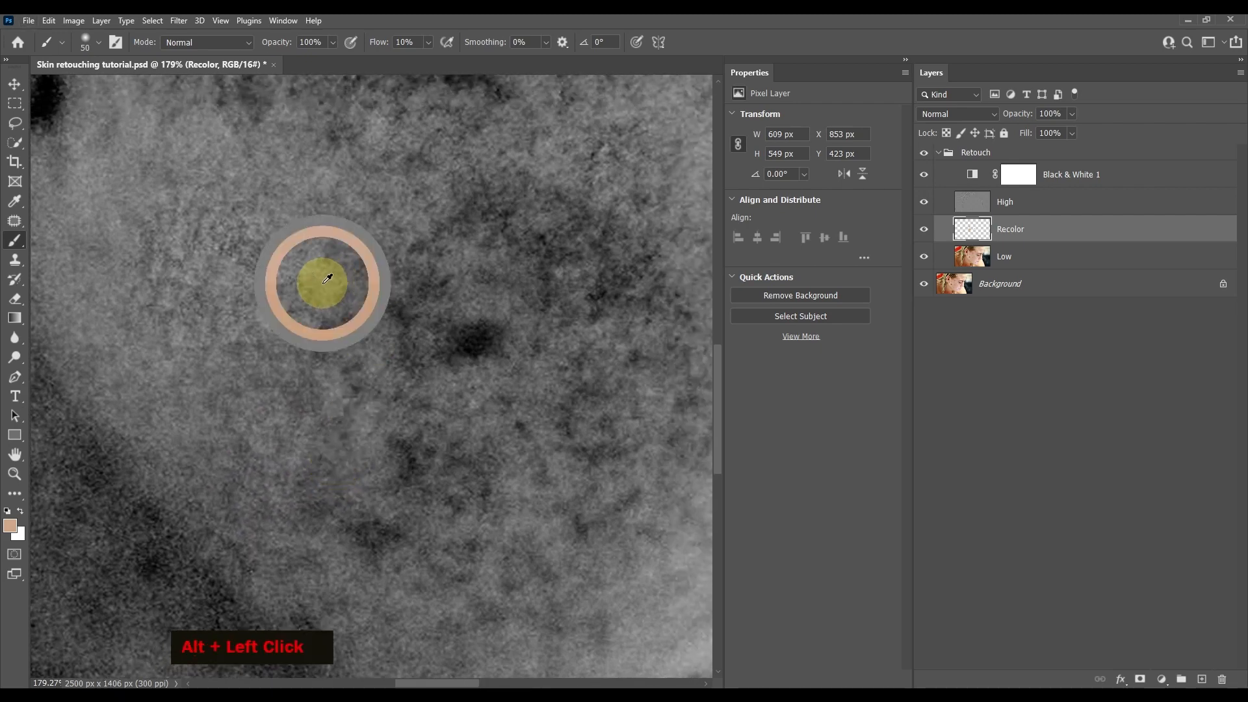
mouse_move(331, 284)
left_mouse_down()
mouse_move(482, 334)
mouse_move(530, 331)
mouse_move(460, 360)
mouse_move(448, 350)
mouse_move(483, 326)
left_mouse_up()
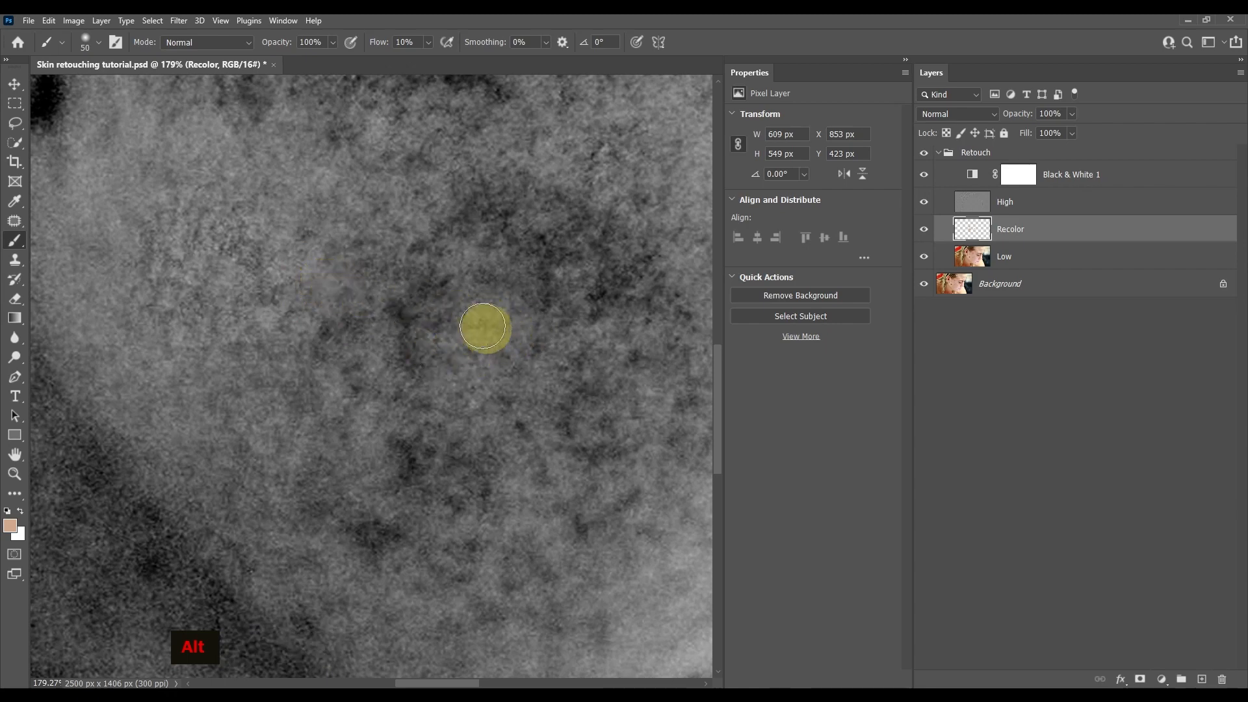
left_click(327, 374, "alt")
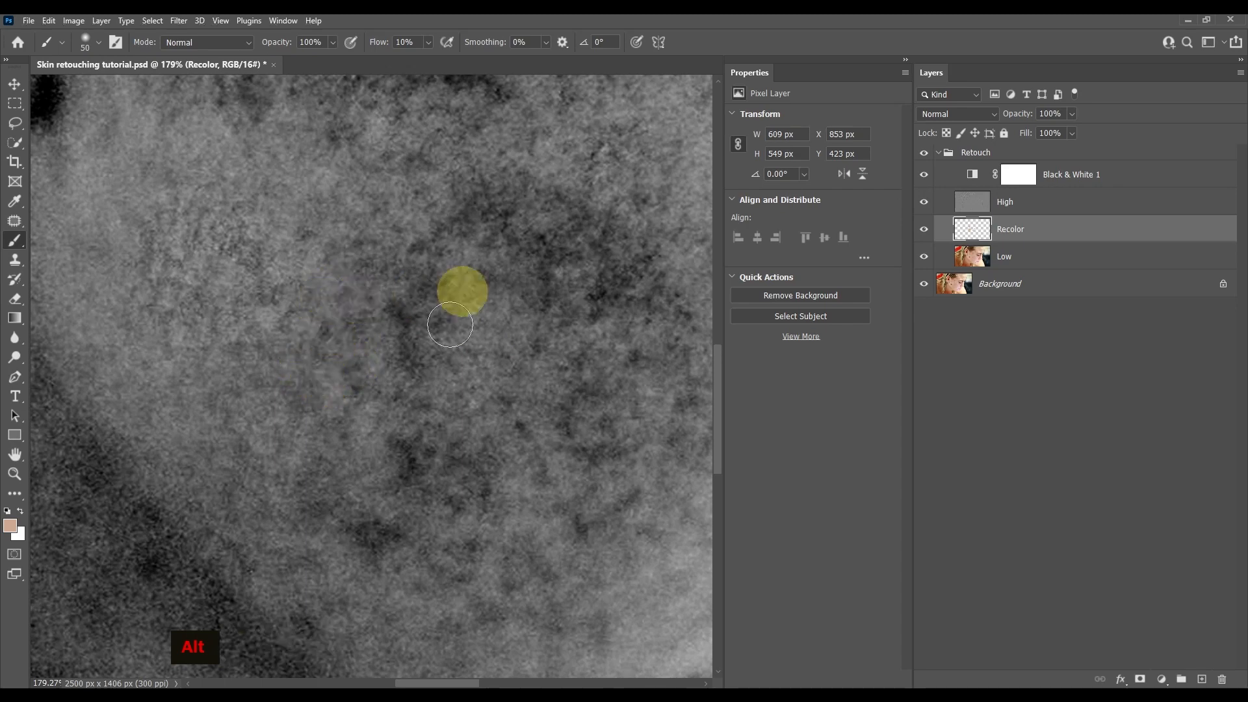
left_click_drag(351, 376, 337, 281)
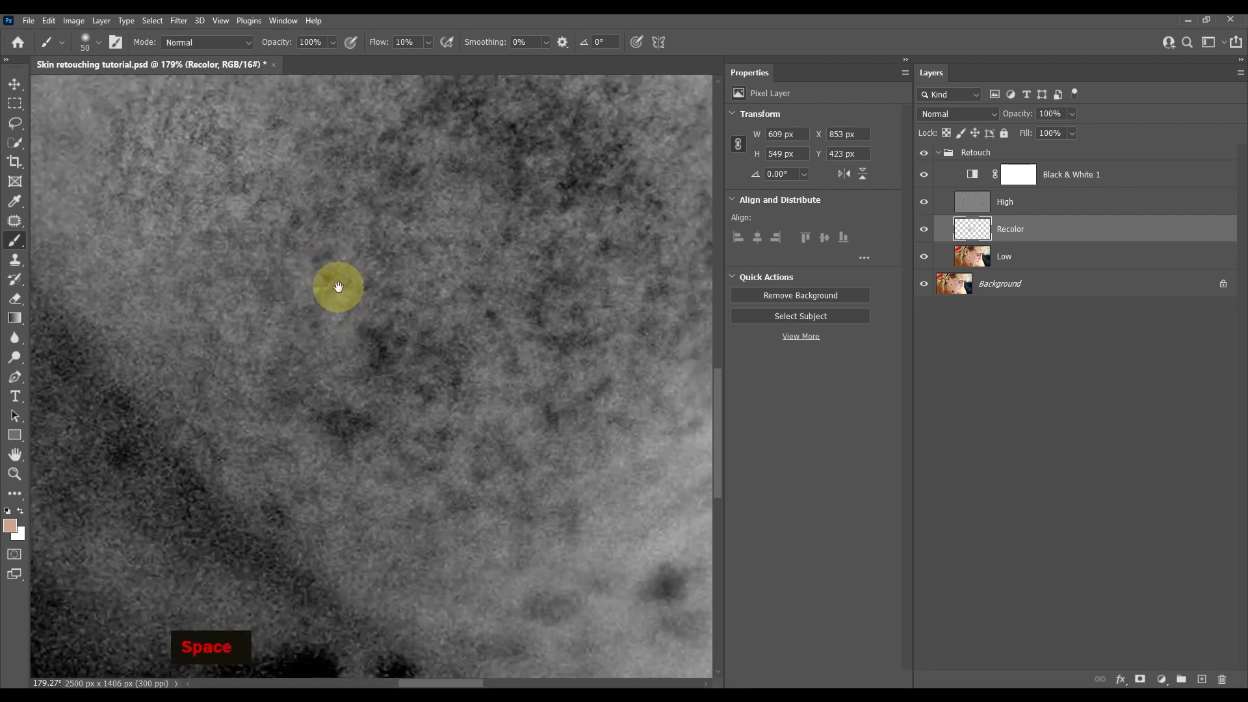
left_click(365, 416, "alt")
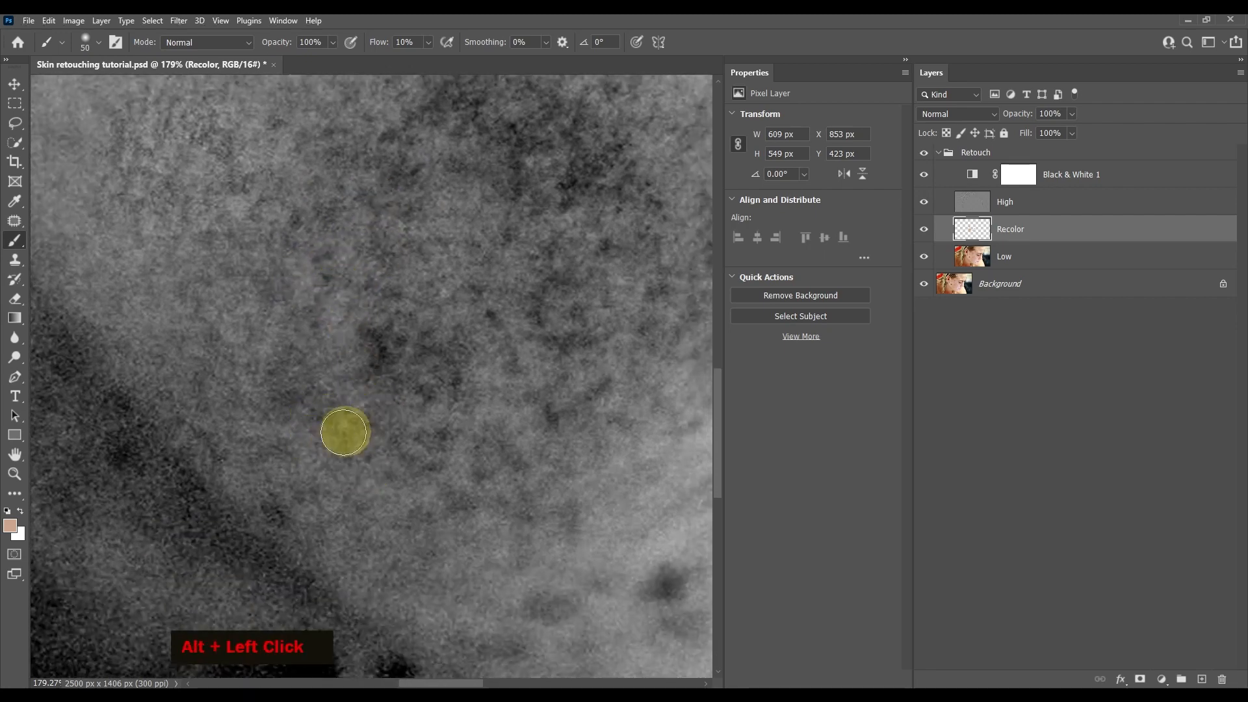
left_click_drag(334, 419, 360, 429)
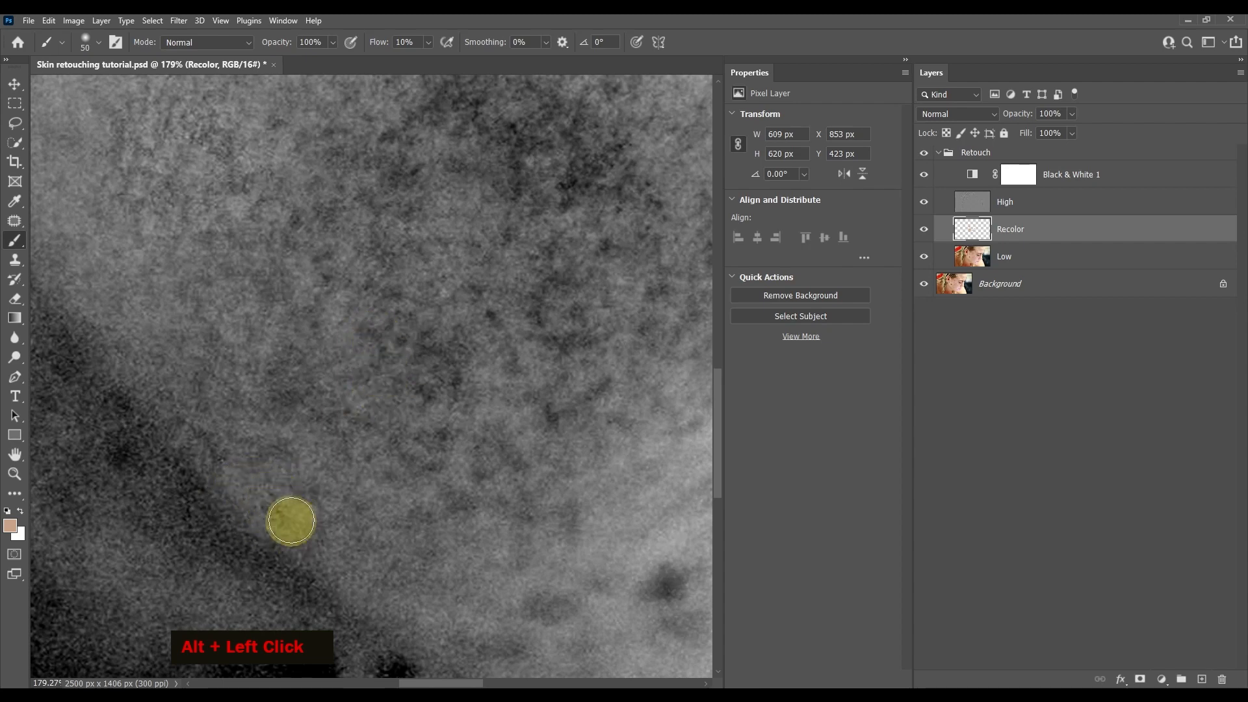
- Enlarge the brush to 97 px and paint resampled tones over the cheek and the dark spot between eye and nostril
scroll(412, 474, "down", 3)
right_click(370, 279, "alt")
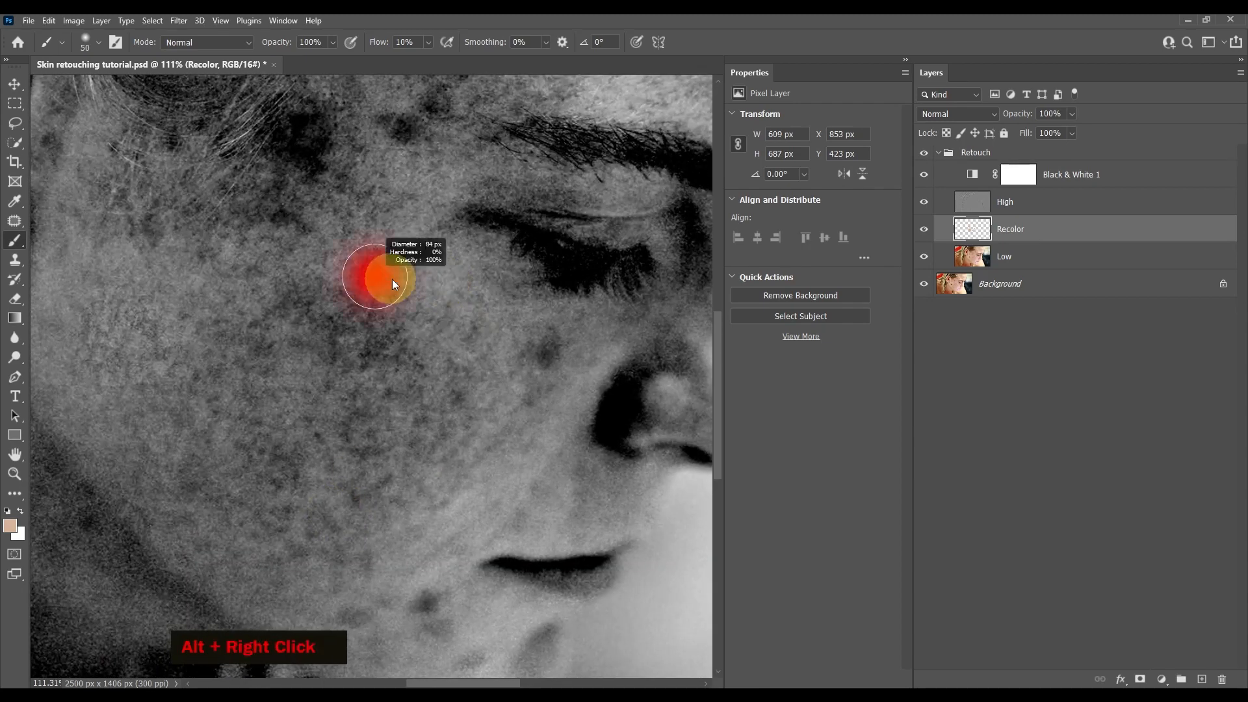
left_click(434, 331, "alt")
mouse_move(384, 403)
left_mouse_down()
mouse_move(357, 501)
mouse_move(157, 447)
mouse_move(260, 248)
mouse_move(304, 314)
left_mouse_up()
left_click(518, 330, "alt")
left_click_drag(533, 351, 550, 337)
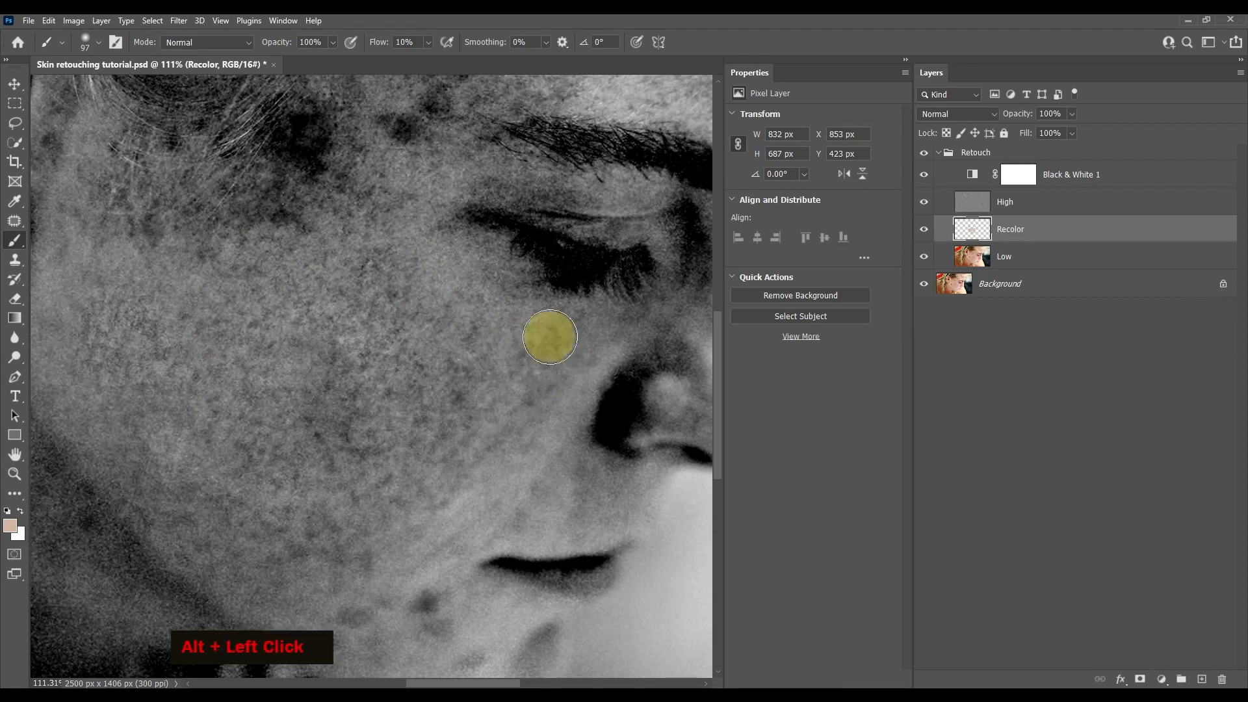
- Blend the remaining dark patches around the temple and outer cheek with freshly sampled skin tones
left_click_drag(361, 567, 300, 541)
left_click_drag(399, 238, 448, 397)
scroll(334, 338, "up", 4)
left_click(475, 281, "alt")
mouse_move(455, 266)
left_mouse_down()
mouse_move(331, 373)
mouse_move(505, 361)
left_mouse_up()
scroll(436, 286, "down", 4)
left_click_drag(442, 292, 339, 434)
- Resample nearby skin tones and paint over the uneven patches on the forehead and temple
scroll(463, 368, "up", 3)
left_click(344, 306, "alt")
mouse_move(344, 325)
left_mouse_down()
mouse_move(341, 368)
mouse_move(390, 322)
left_mouse_up()
left_click(505, 332, "alt")
mouse_move(572, 302)
left_mouse_down()
mouse_move(442, 344)
mouse_move(415, 190)
mouse_move(572, 340)
mouse_move(306, 393)
left_mouse_up()
mouse_move(281, 657)
left_mouse_down()
mouse_move(446, 137)
mouse_move(496, 42)
left_mouse_up()
left_click(488, 474, "alt")
mouse_move(488, 474)
left_mouse_down()
mouse_move(306, 452)
mouse_move(435, 427)
mouse_move(546, 490)
mouse_move(351, 429)
mouse_move(477, 425)
mouse_move(231, 310)
left_mouse_up()
- Sample a cheek tone and smooth the lower cheek and jaw area with a large 232 px brush
scroll(438, 474, "down", 7)
scroll(403, 389, "up", 6)
left_click(402, 389, "alt")
scroll(305, 406, "down", 6)
left_click_drag(384, 507, 359, 520)
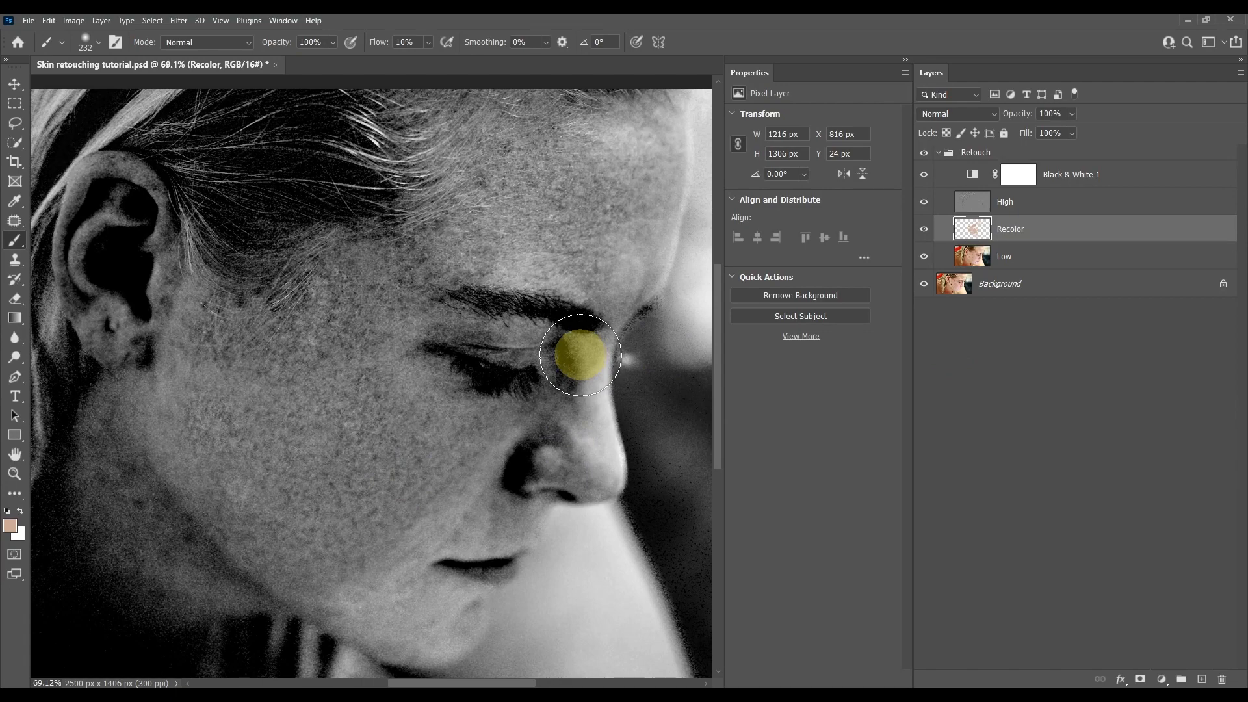
scroll(442, 578, "down", 2)
scroll(399, 606, "up", 2)
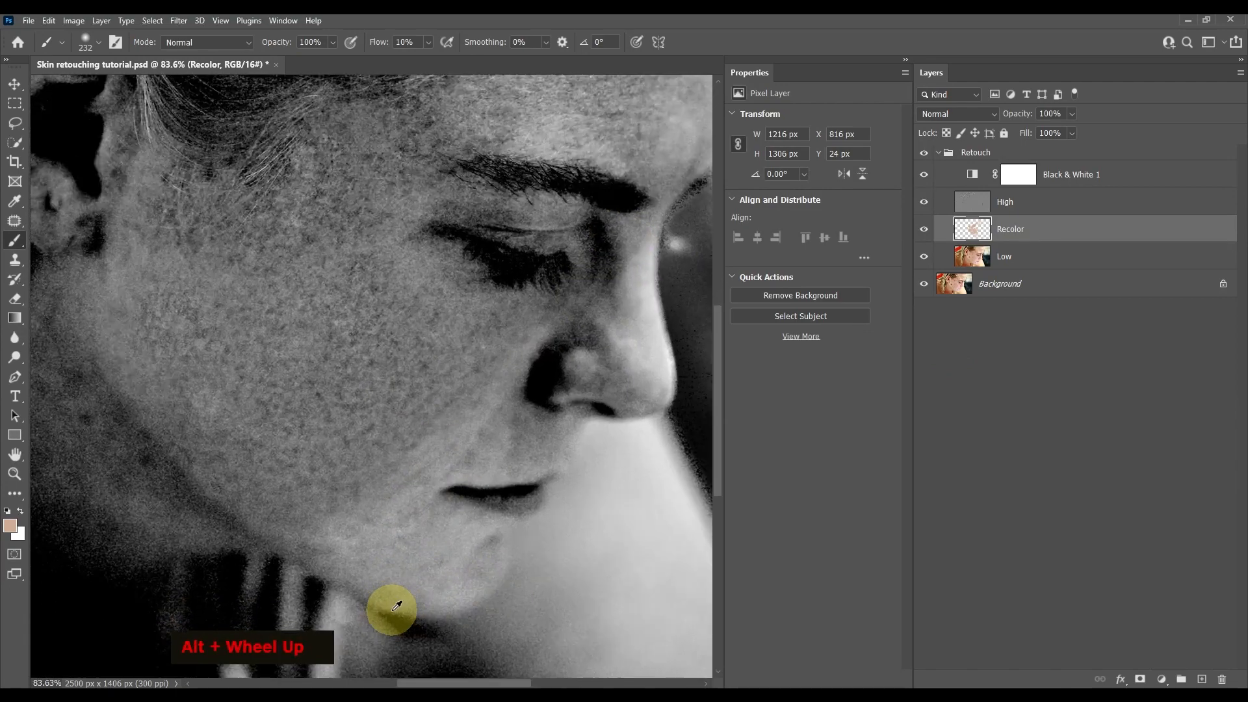
- Hide the Black & White 1 adjustment layer and examine the recolored cheek, jaw and chin in color
key("ctrl")
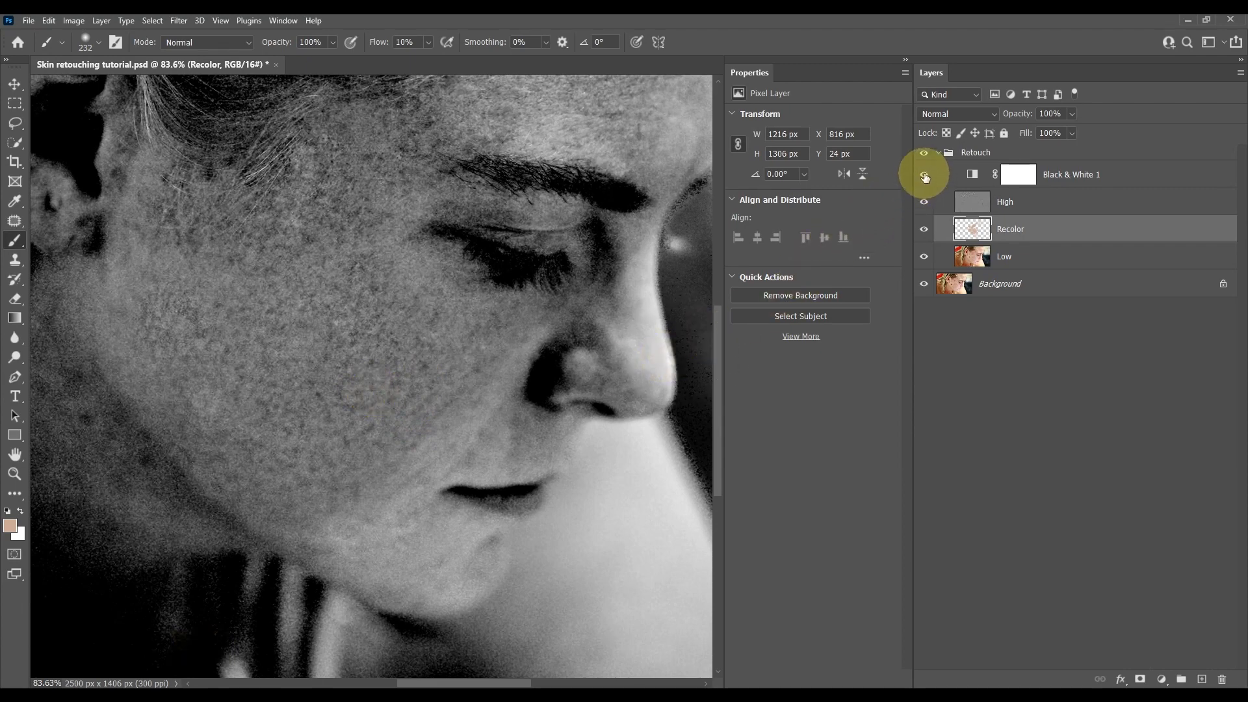
left_click(1018, 174)
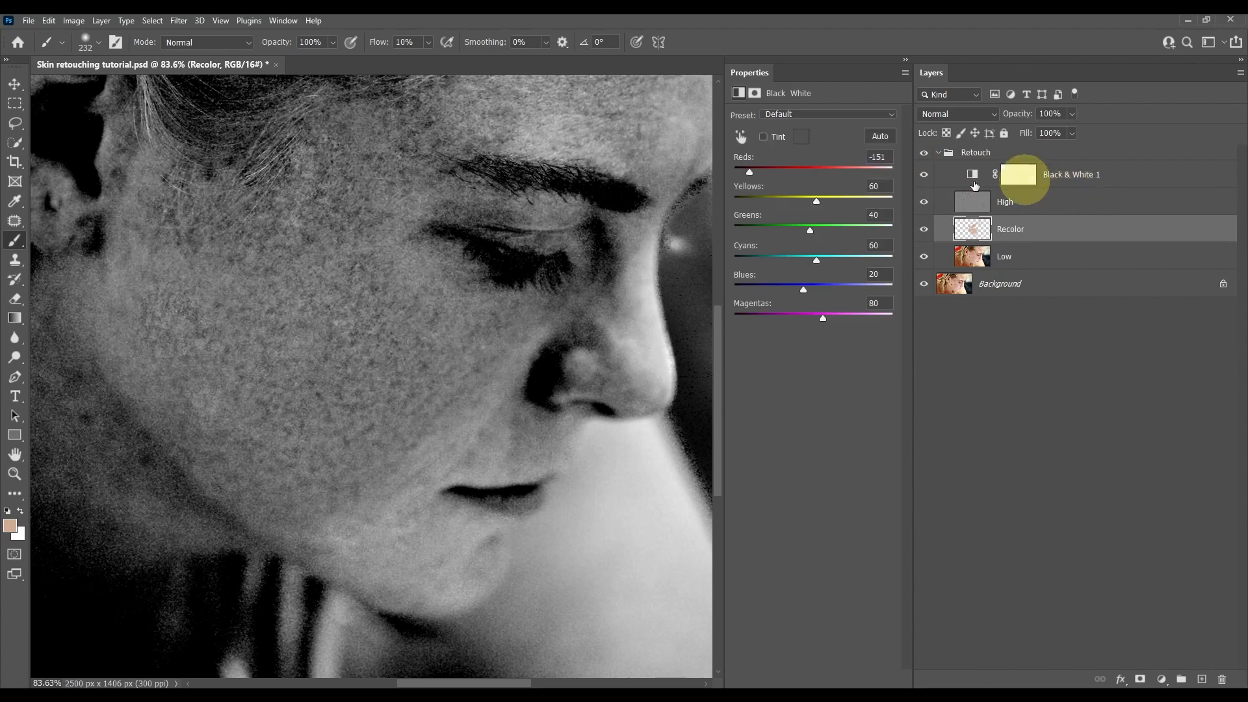
left_click(925, 180)
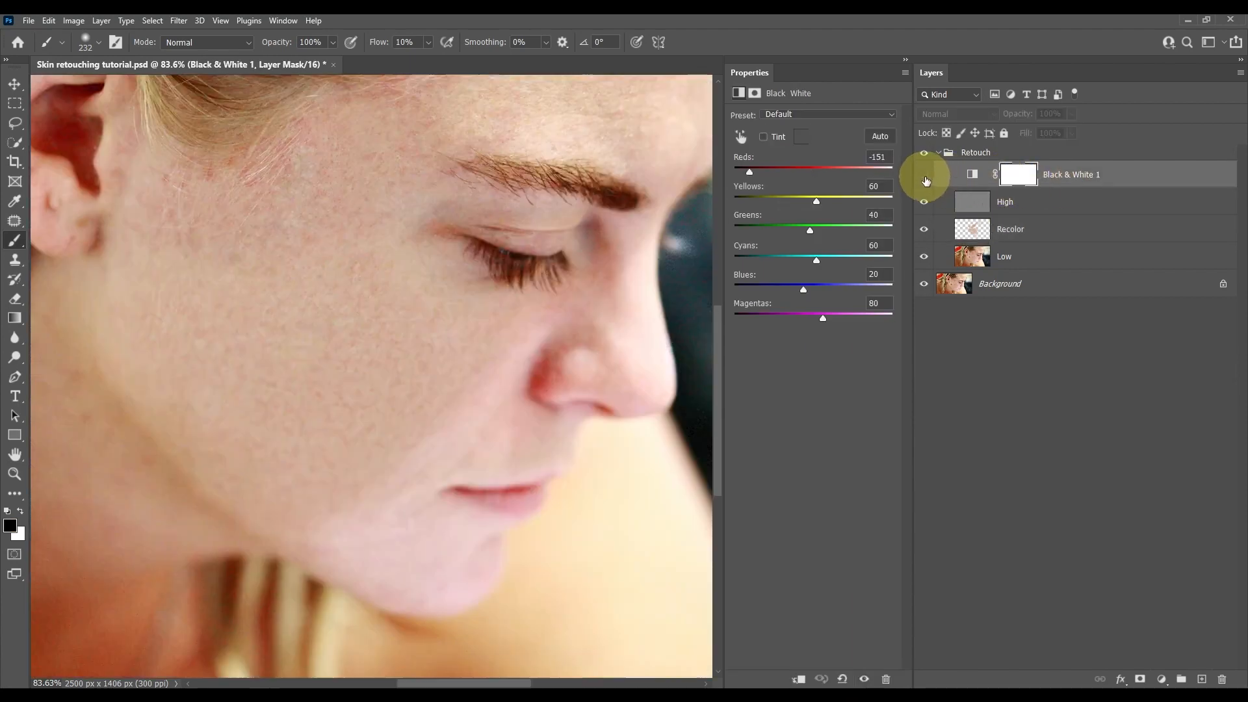
scroll(357, 418, "down", 3, "alt")
left_click_drag(490, 384, 520, 446)
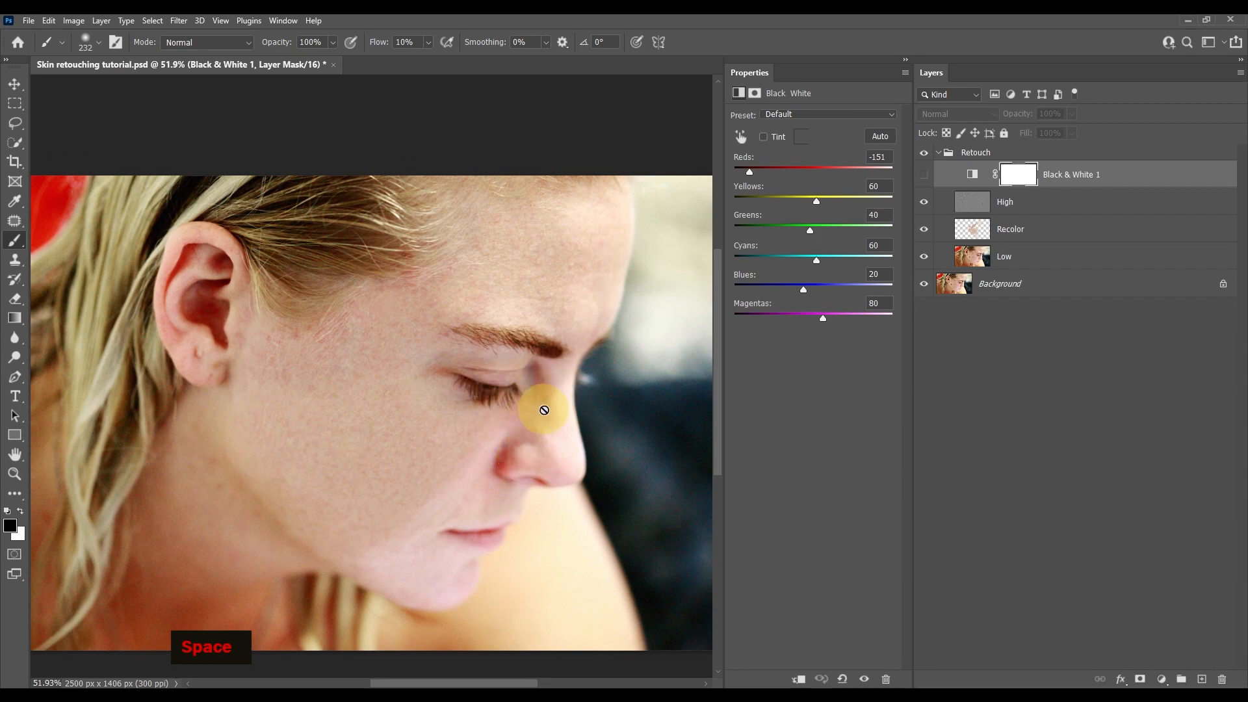
scroll(340, 340, "up", 3, "alt")
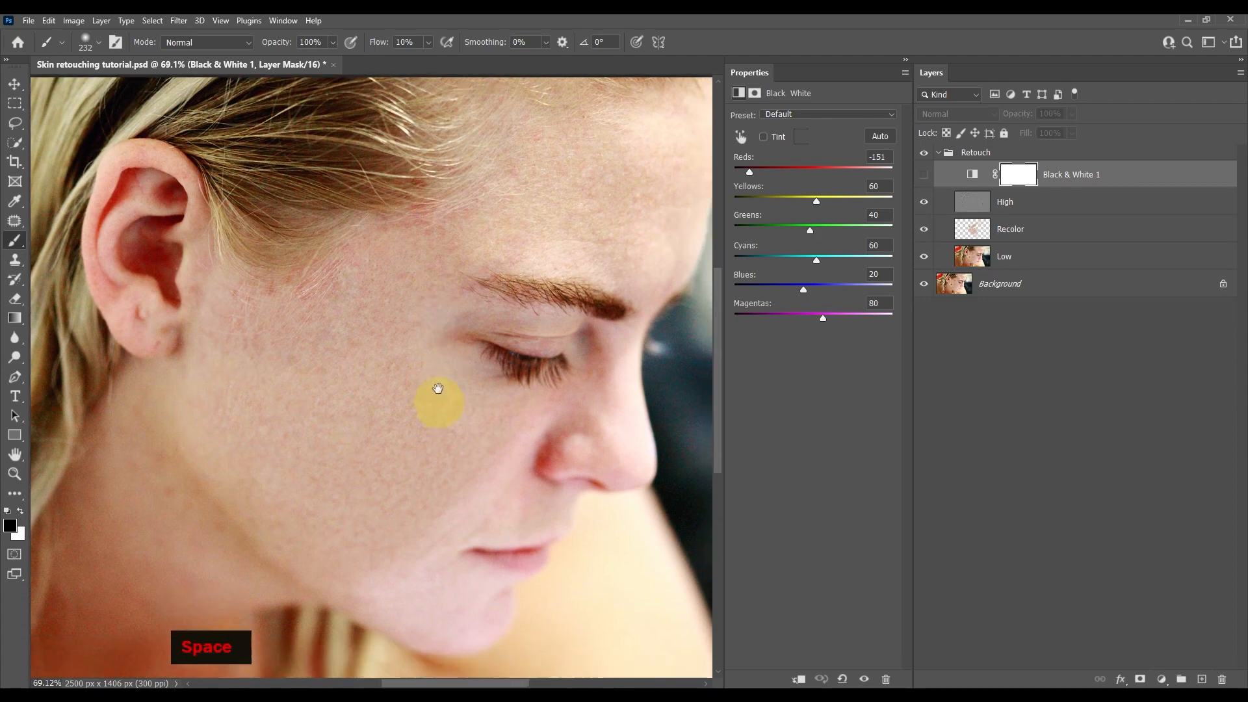
left_click_drag(437, 404, 440, 329)
scroll(443, 438, "up", 2, "alt")
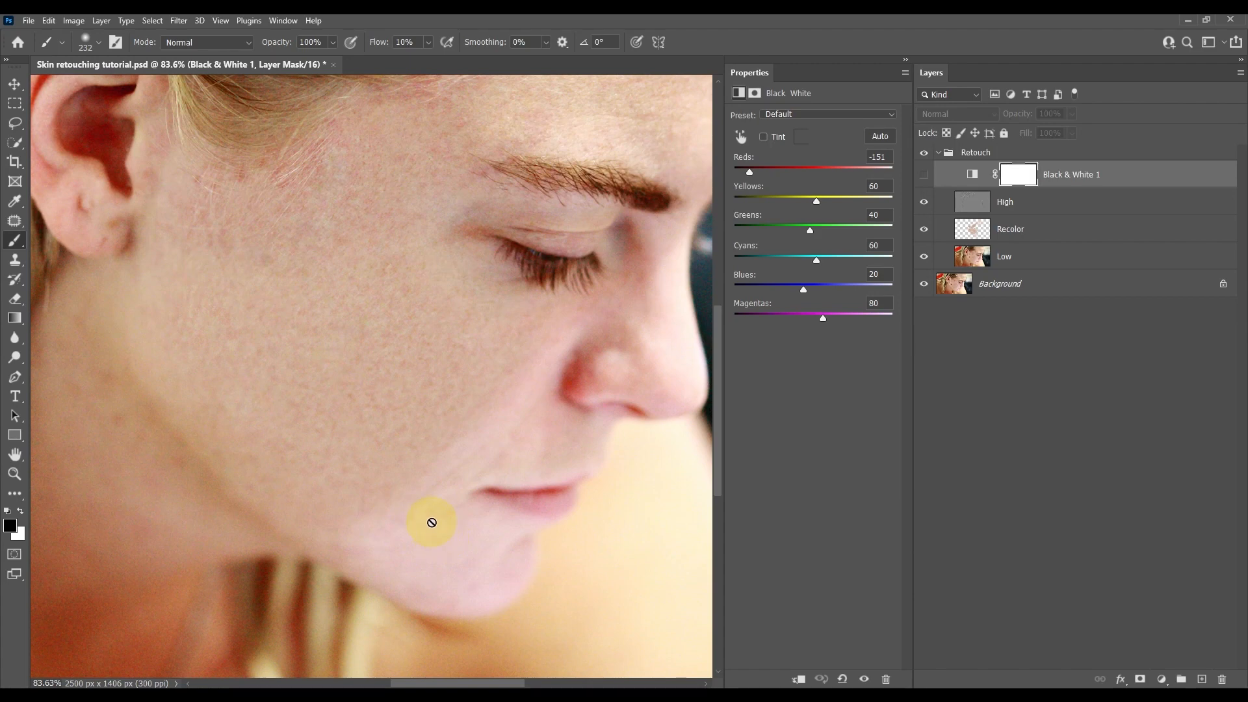
left_click_drag(404, 510, 349, 488)
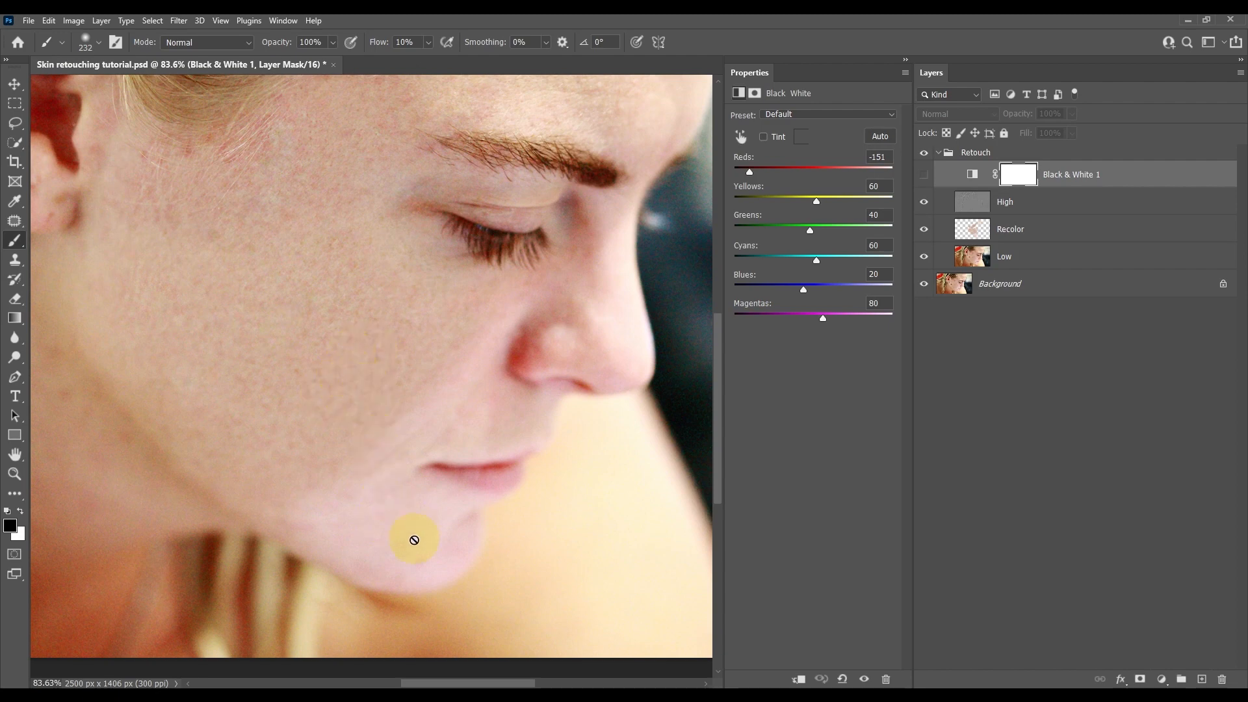
- Show the Black & White 1 layer again and even out the chin on the Recolor layer with a 108 px brush
left_click(925, 175)
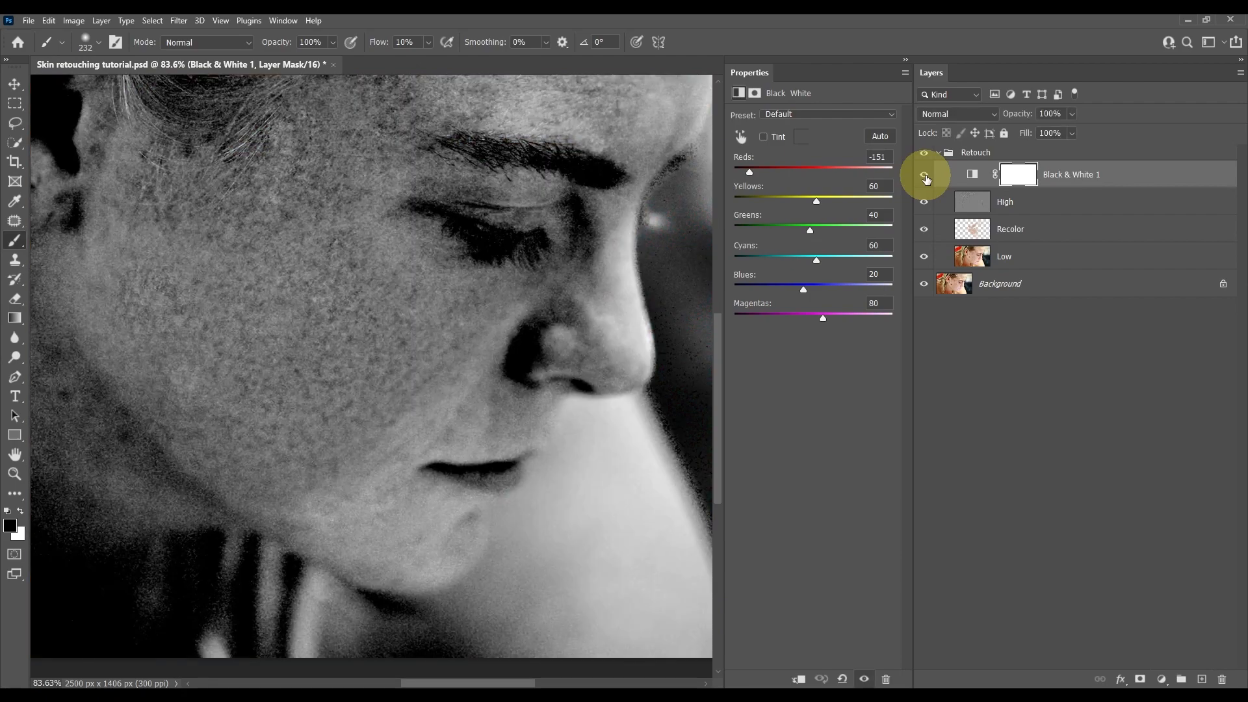
left_click(1017, 239)
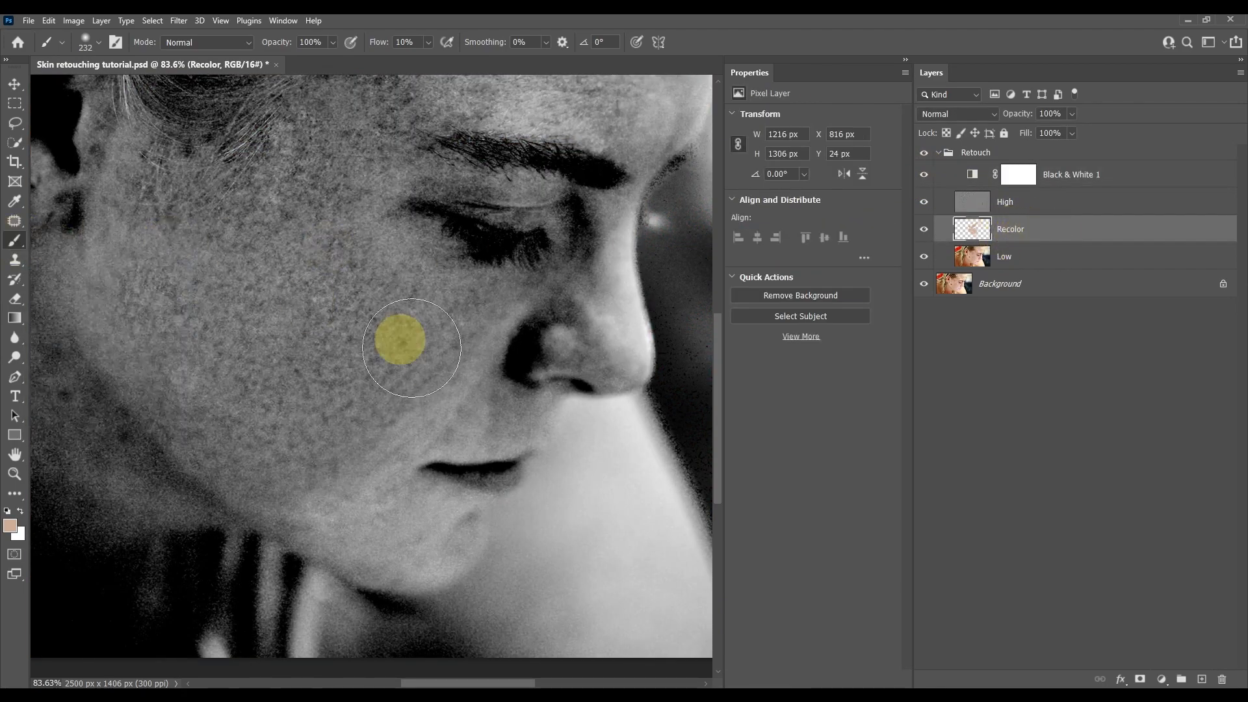
key("alt")
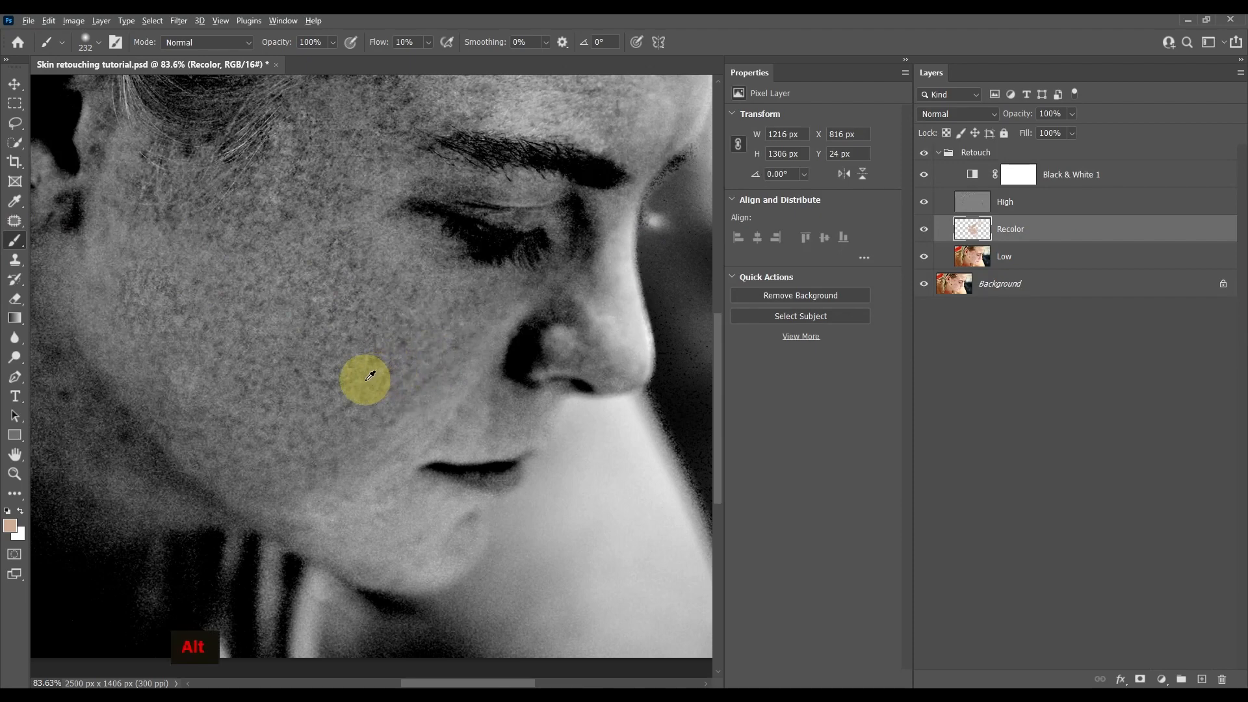
scroll(304, 518, "up", 2)
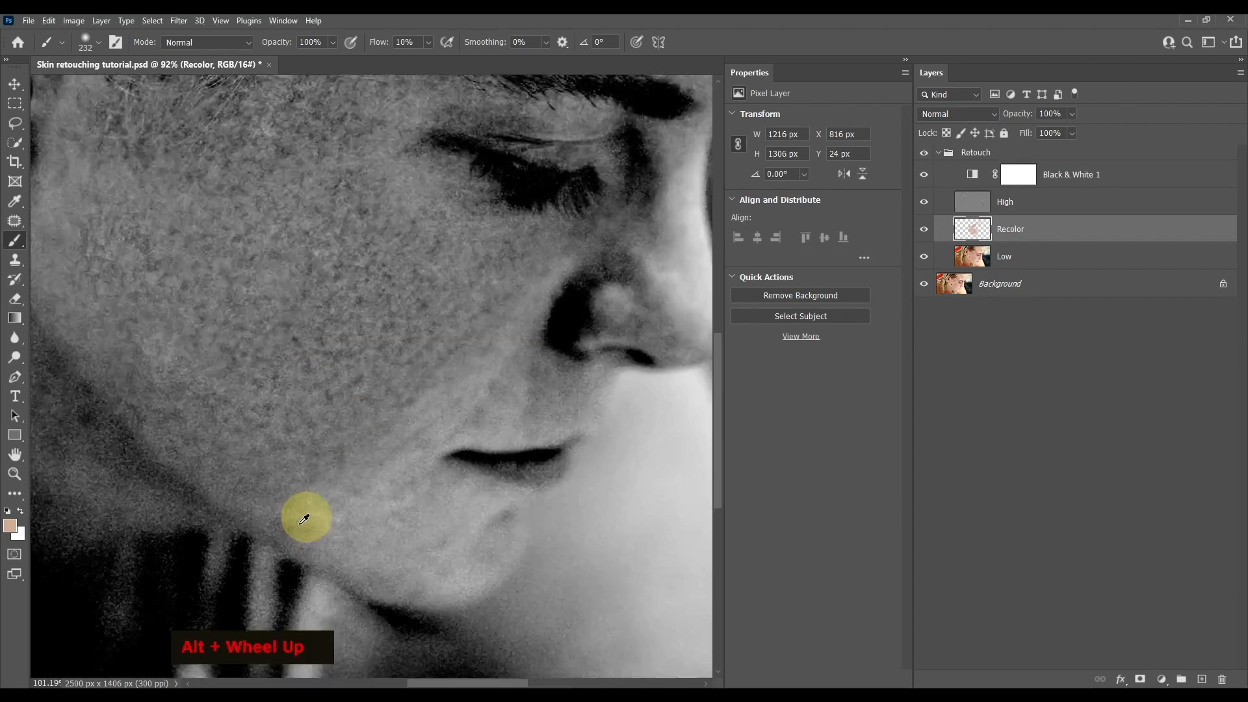
scroll(303, 518, "up", 2)
right_click(423, 434, "alt")
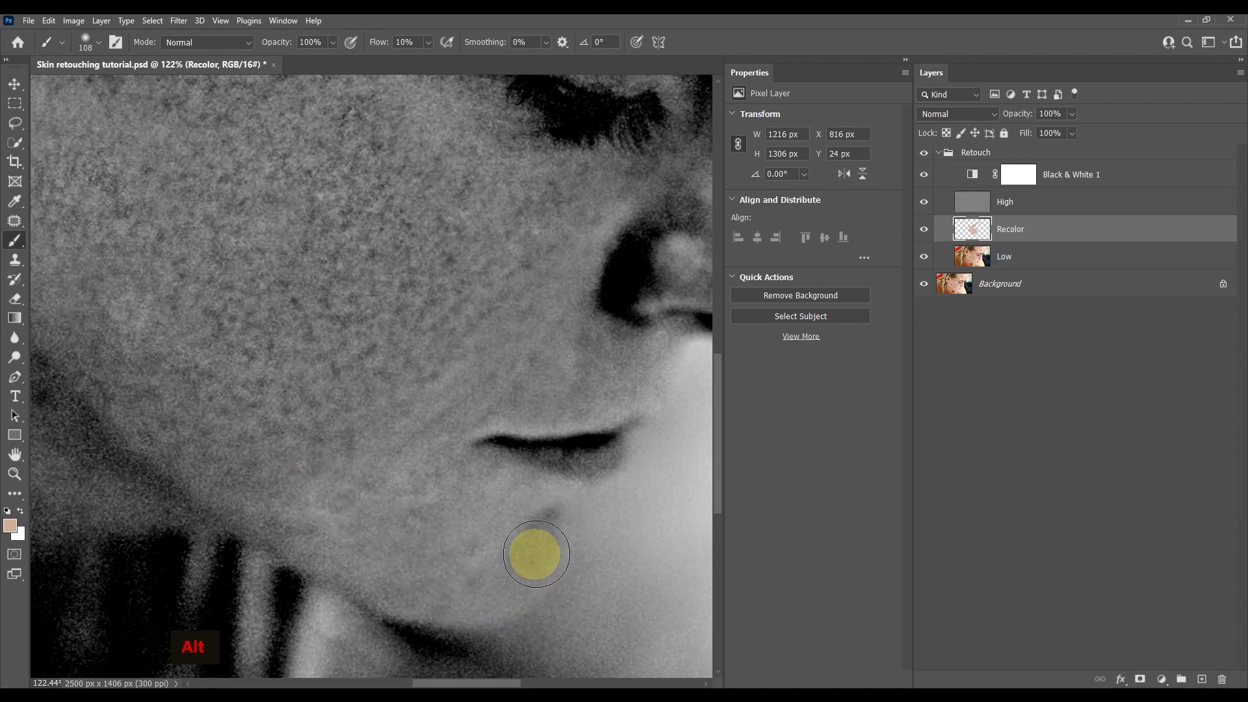
mouse_move(536, 554)
left_mouse_down()
mouse_move(387, 596)
mouse_move(526, 566)
mouse_move(398, 457)
mouse_move(538, 320)
mouse_move(449, 376)
mouse_move(469, 550)
left_mouse_up()
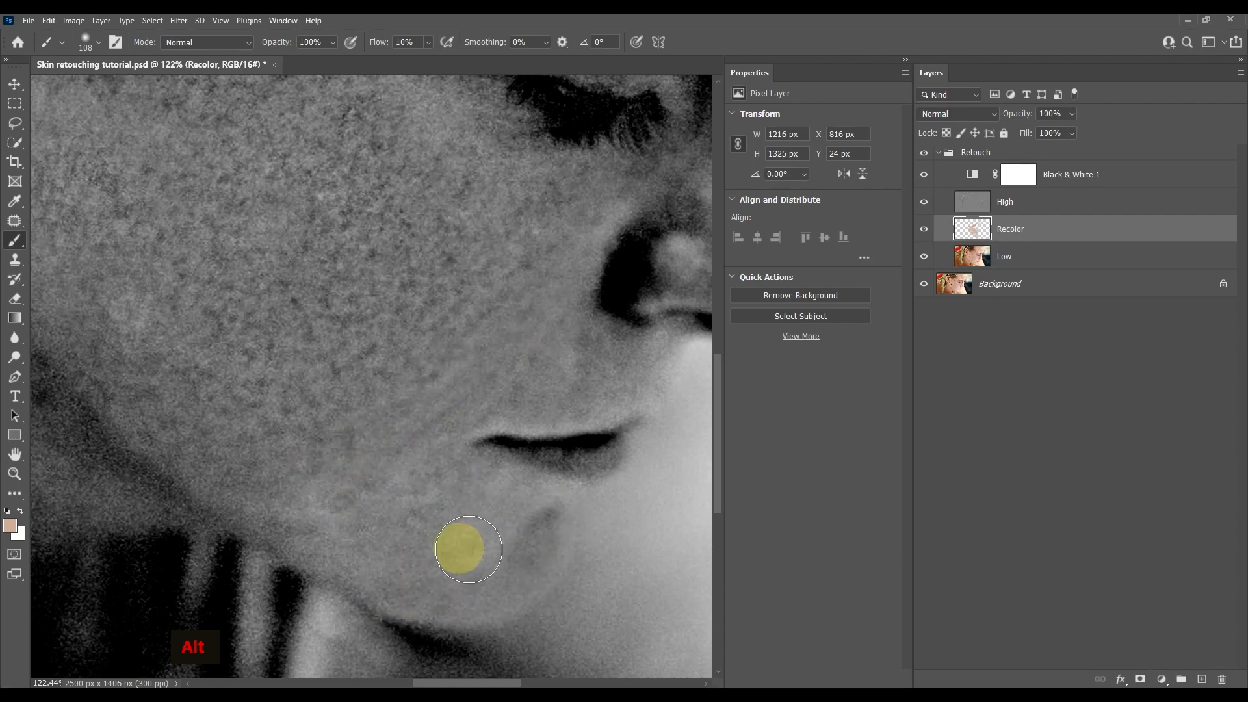
- Sample a cheek tone and blend the skin around the mouth and chin with it
left_click(404, 348, "alt")
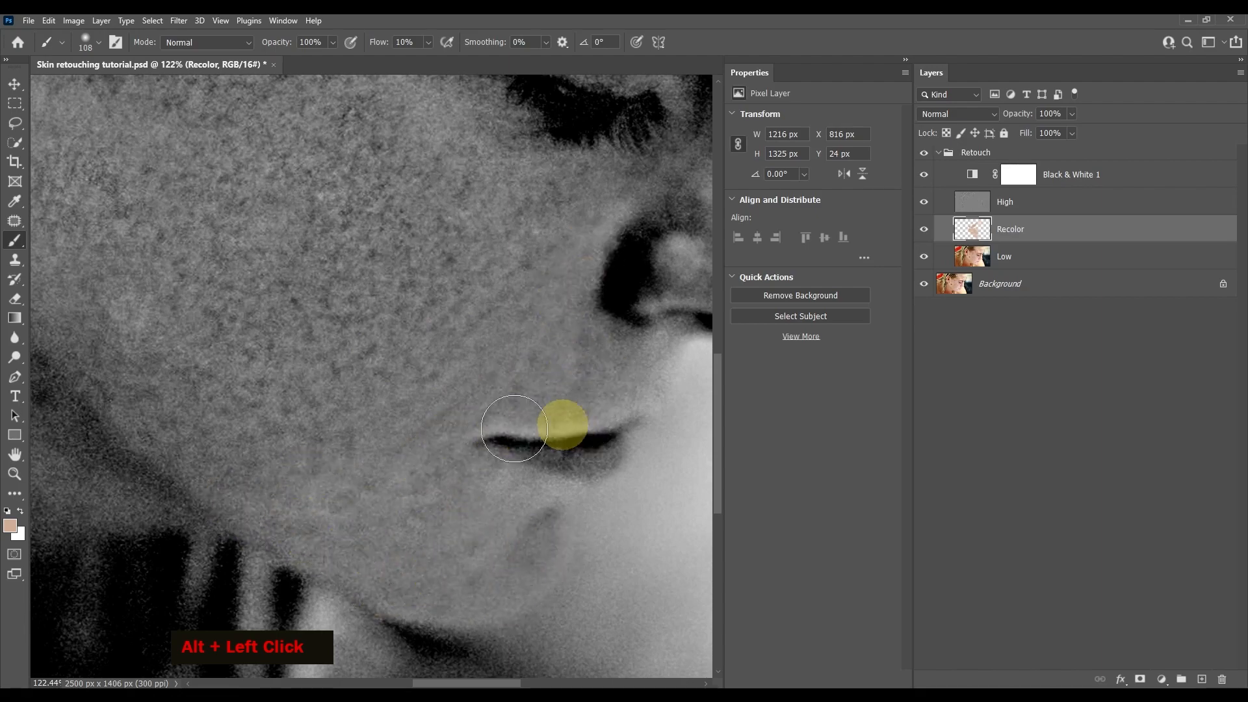
scroll(513, 428, "down", 3, "alt")
left_click_drag(586, 445, 441, 521)
scroll(597, 547, "up", 2, "alt")
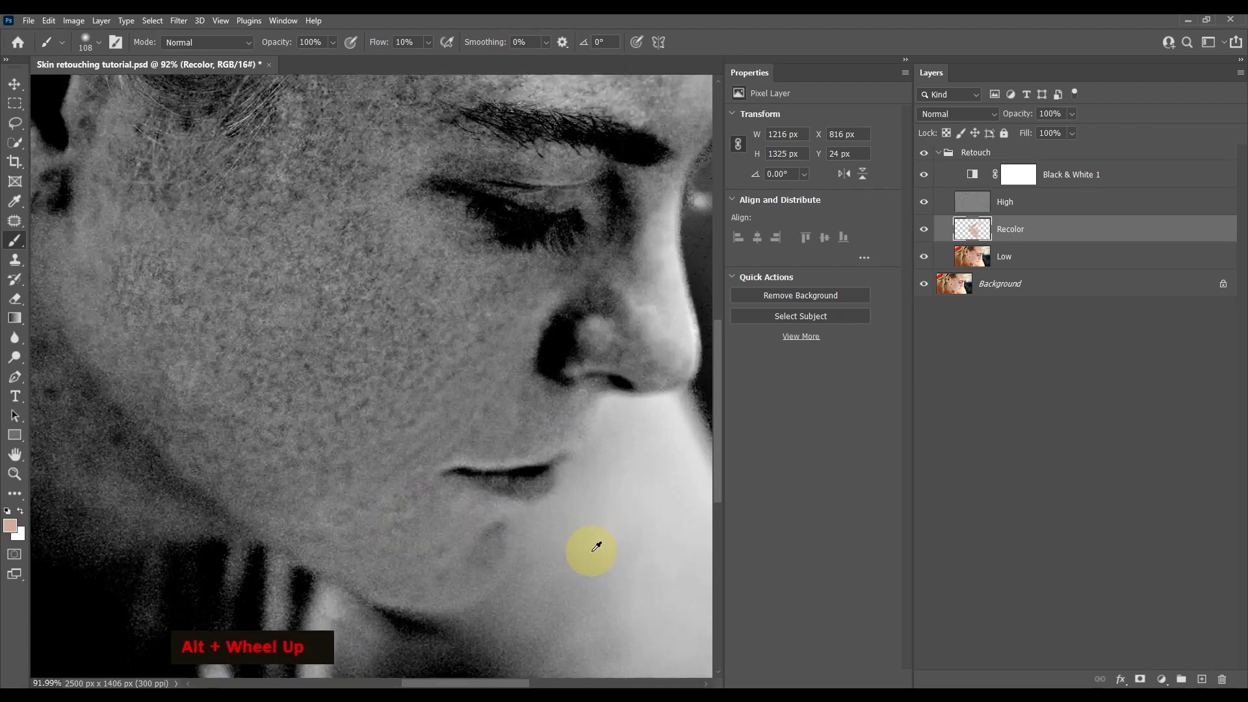
- Hide the Black & White 1 adjustment layer and widen the canvas area to examine the forehead texture in color
left_click(923, 180)
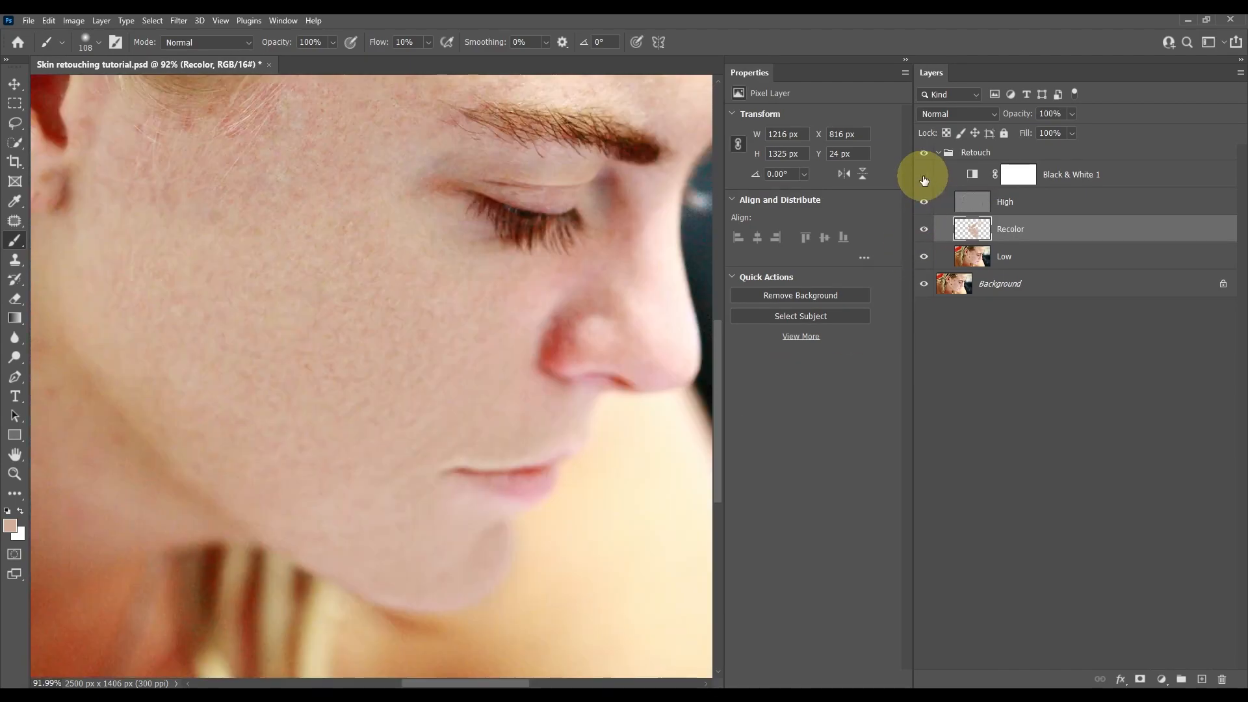
scroll(530, 481, "down", 2, "alt")
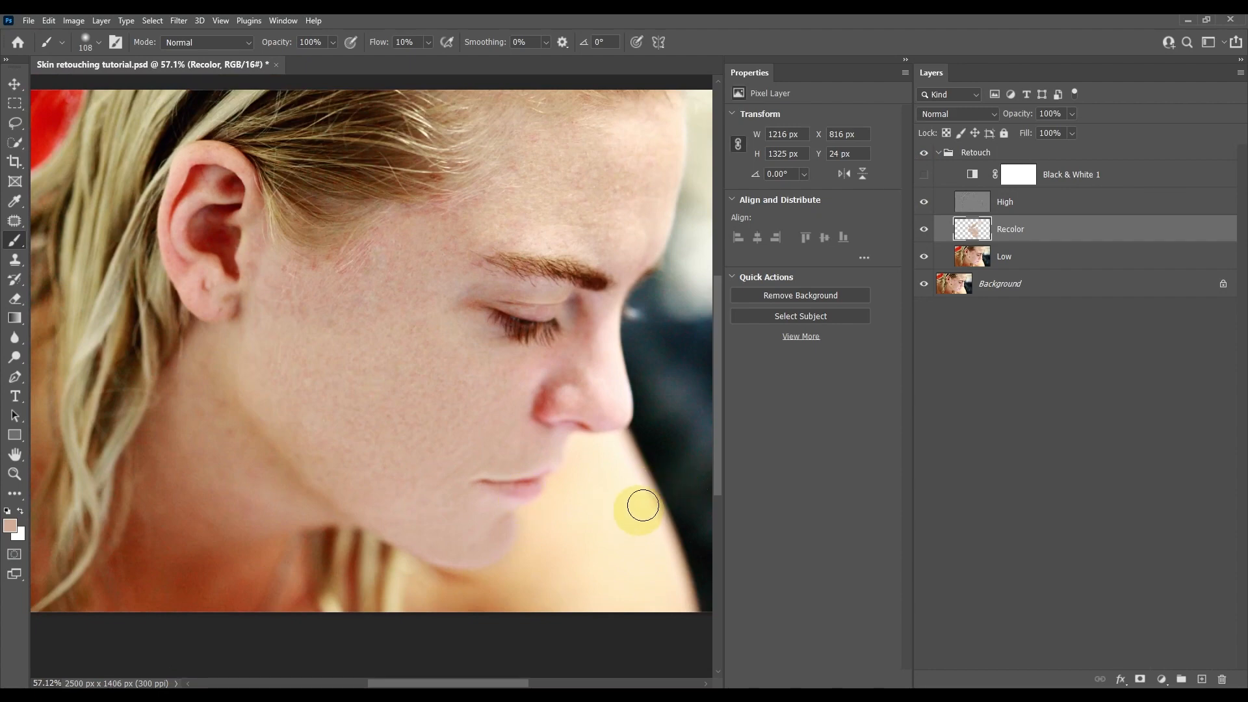
scroll(687, 234, "up", 1)
scroll(679, 228, "up", 1)
scroll(650, 224, "up", 6, "alt")
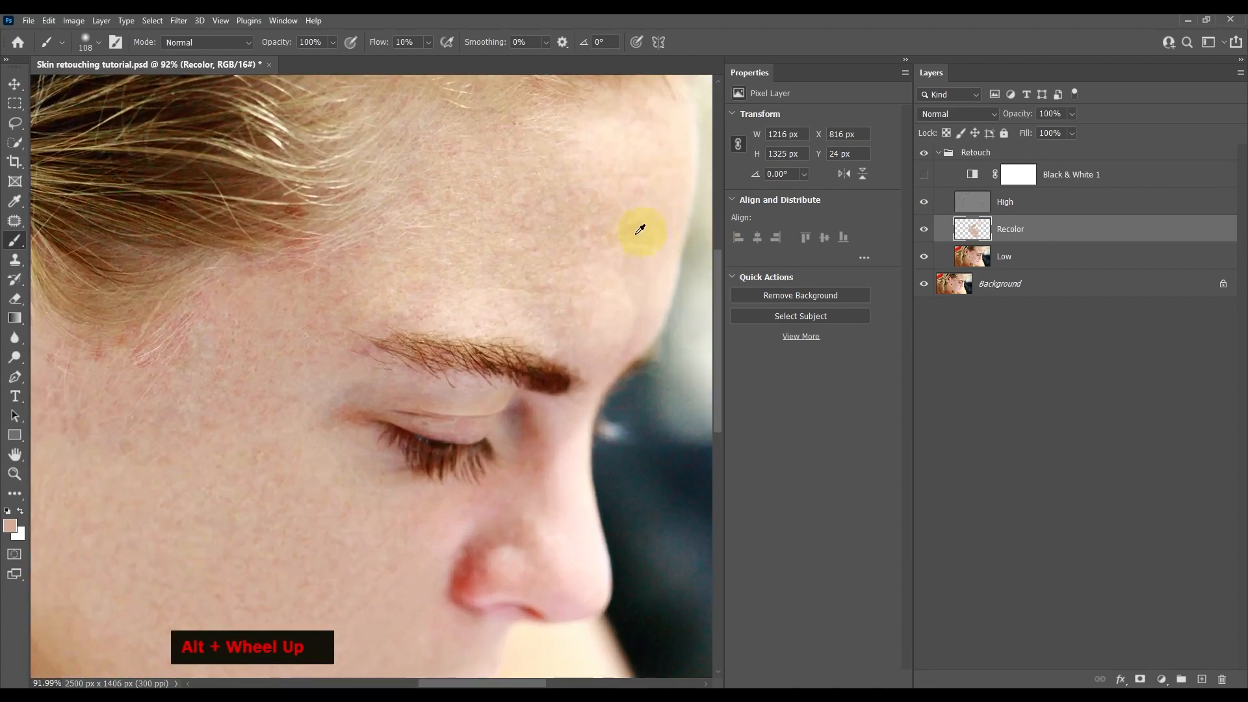
left_click_drag(572, 239, 516, 351)
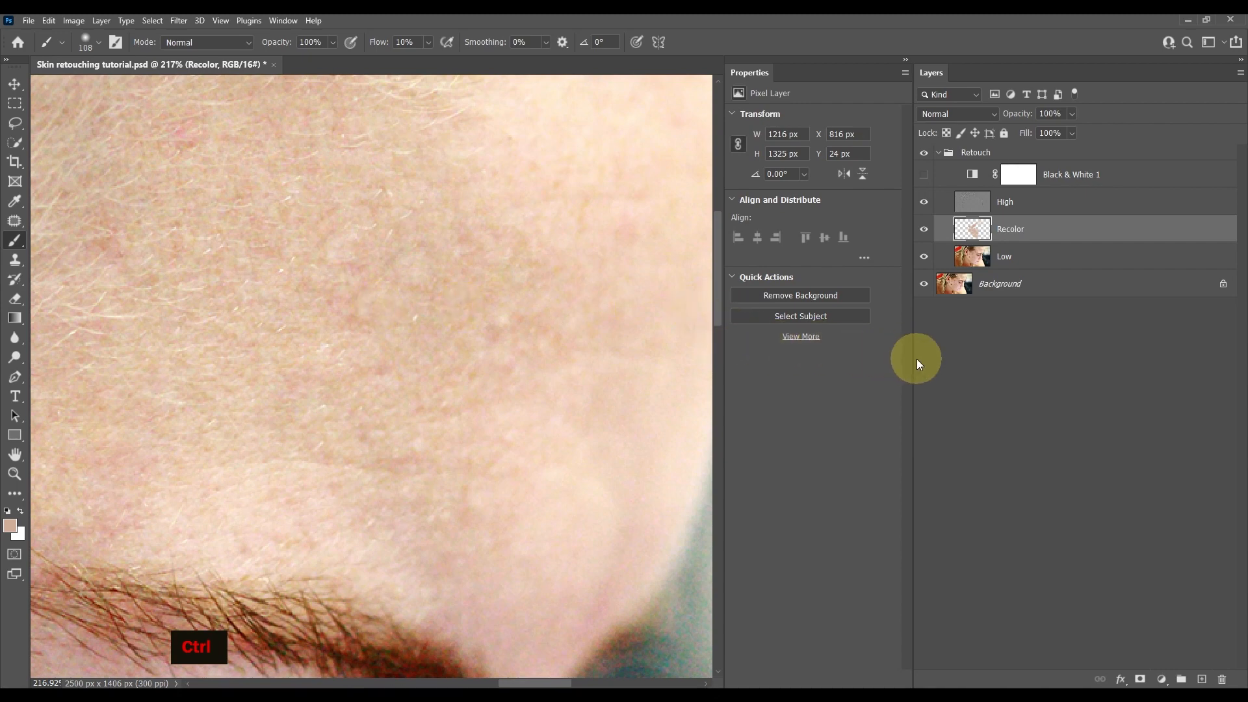
left_click_drag(916, 361, 999, 363)
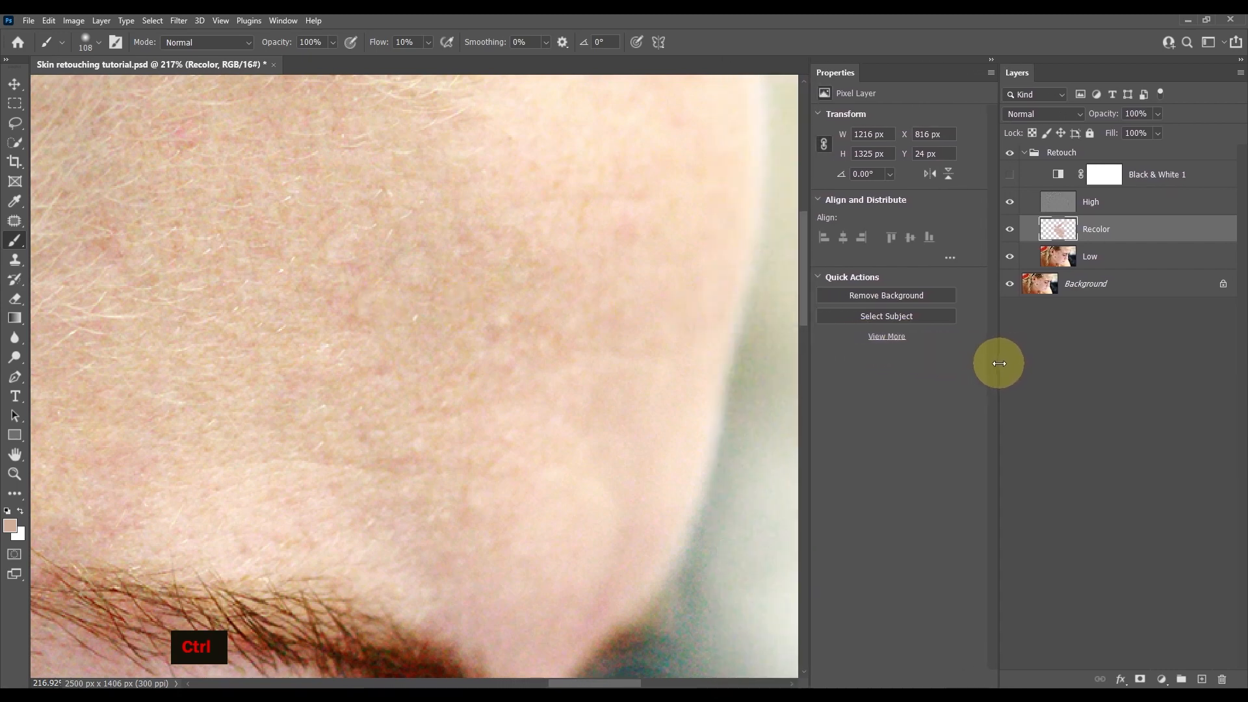
scroll(479, 413, "down", 2)
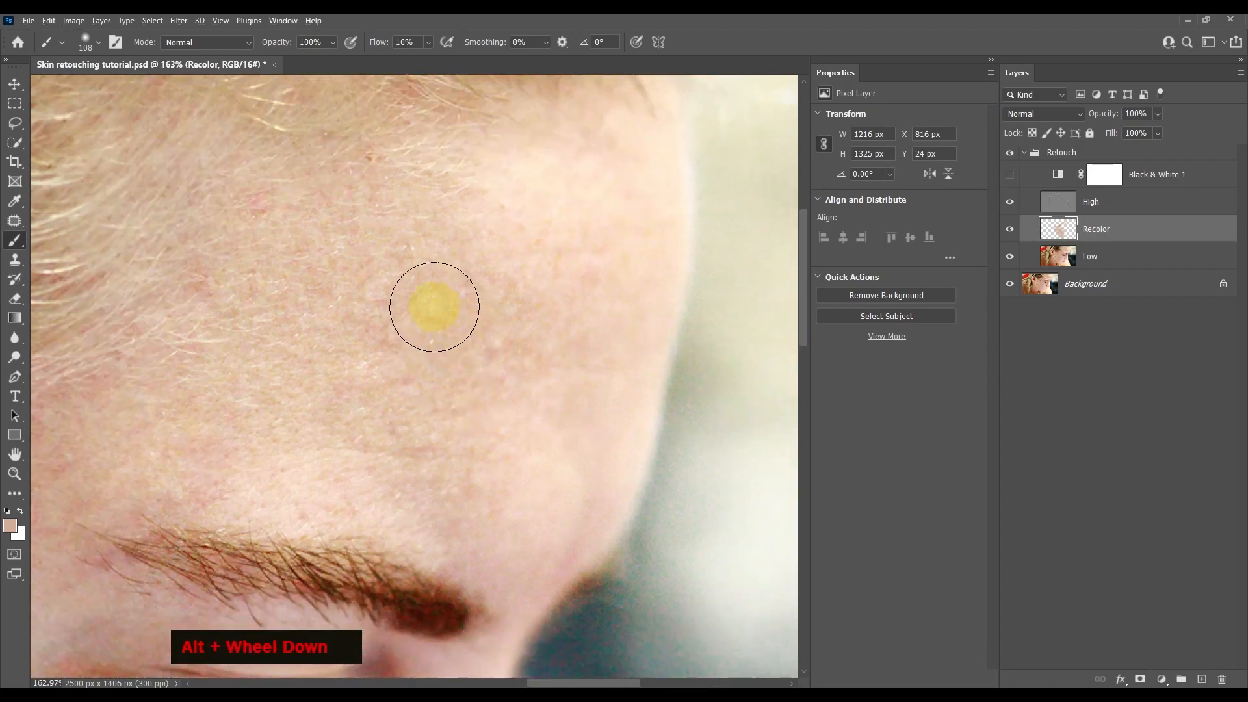
left_click_drag(431, 306, 487, 397)
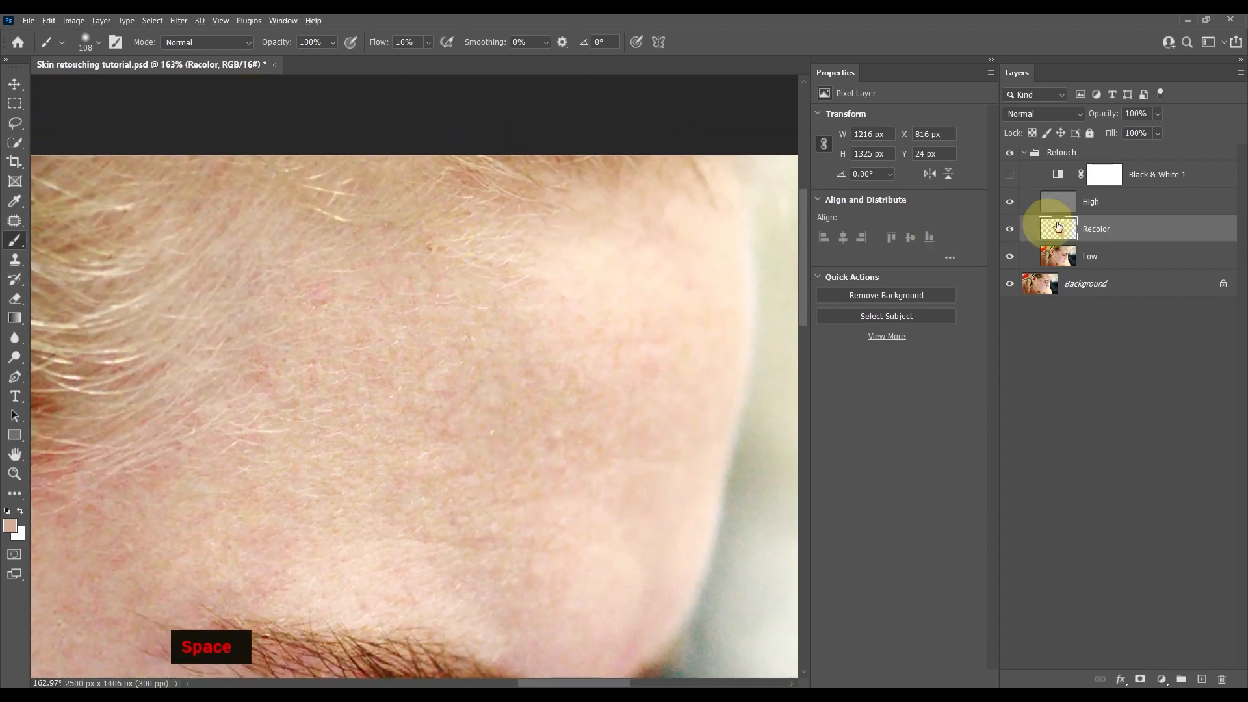
- On the High layer, use the Patch tool to replace the red blemish near the hairline with clean forehead texture, and deselect
left_click(1099, 205)
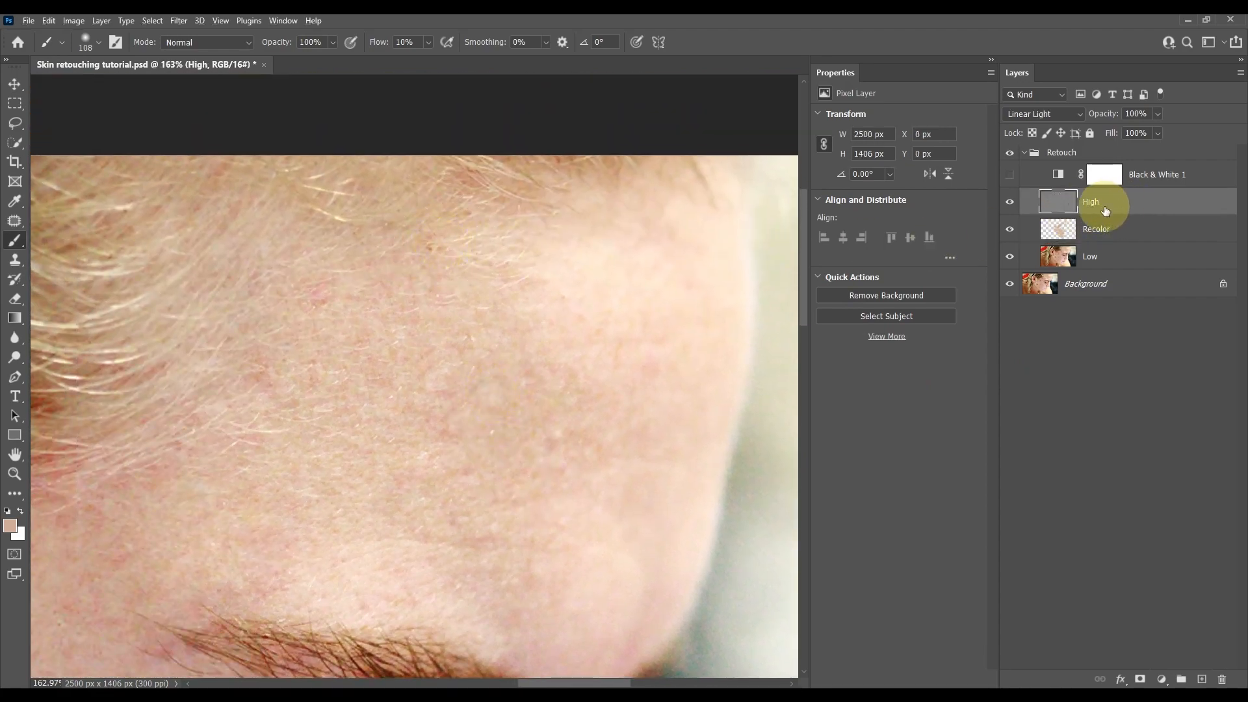
right_click(16, 219)
left_click(71, 246)
scroll(366, 267, "up", 3)
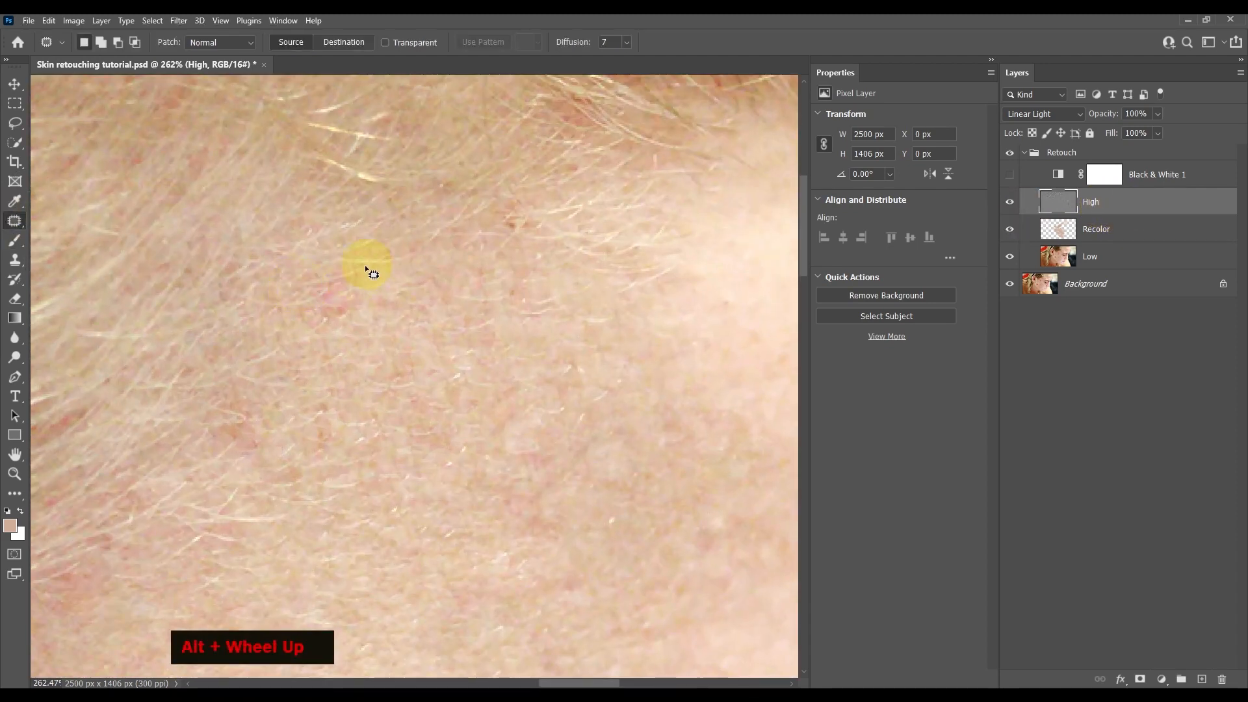
mouse_move(308, 283)
left_mouse_down()
mouse_move(351, 276)
mouse_move(382, 384)
left_mouse_up()
key("ctrl+d")
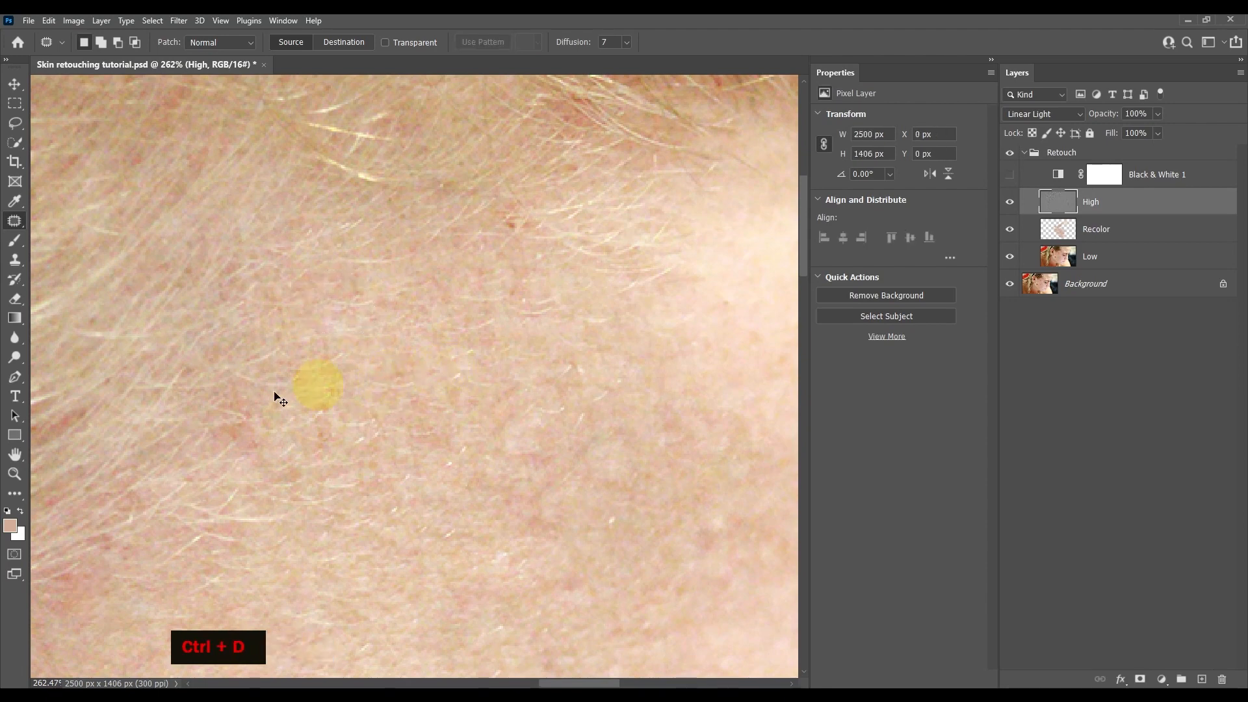
- Patch the reddish mark beside the side hair and the small red blemish near the upper hairline with clean forehead texture
left_click_drag(239, 466, 255, 392)
left_click_drag(251, 419, 351, 415)
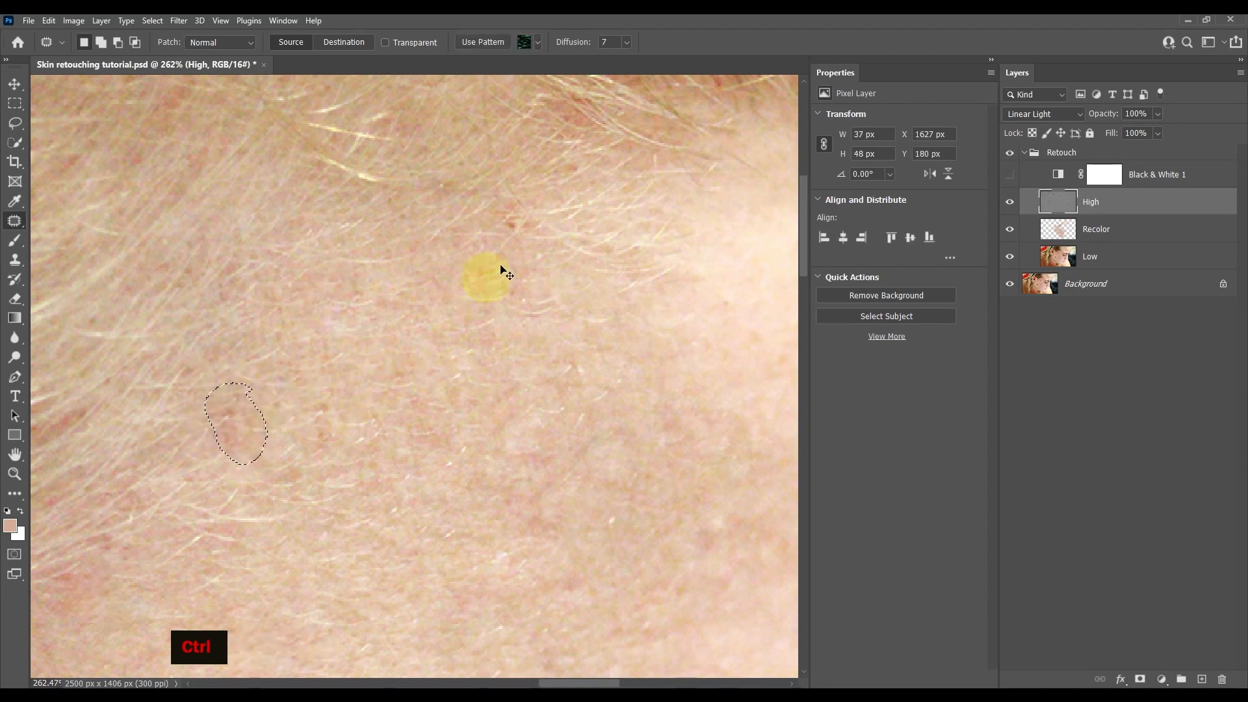
key("ctrl+d")
left_click_drag(524, 224, 526, 219)
left_click_drag(511, 227, 513, 280)
key("ctrl+d")
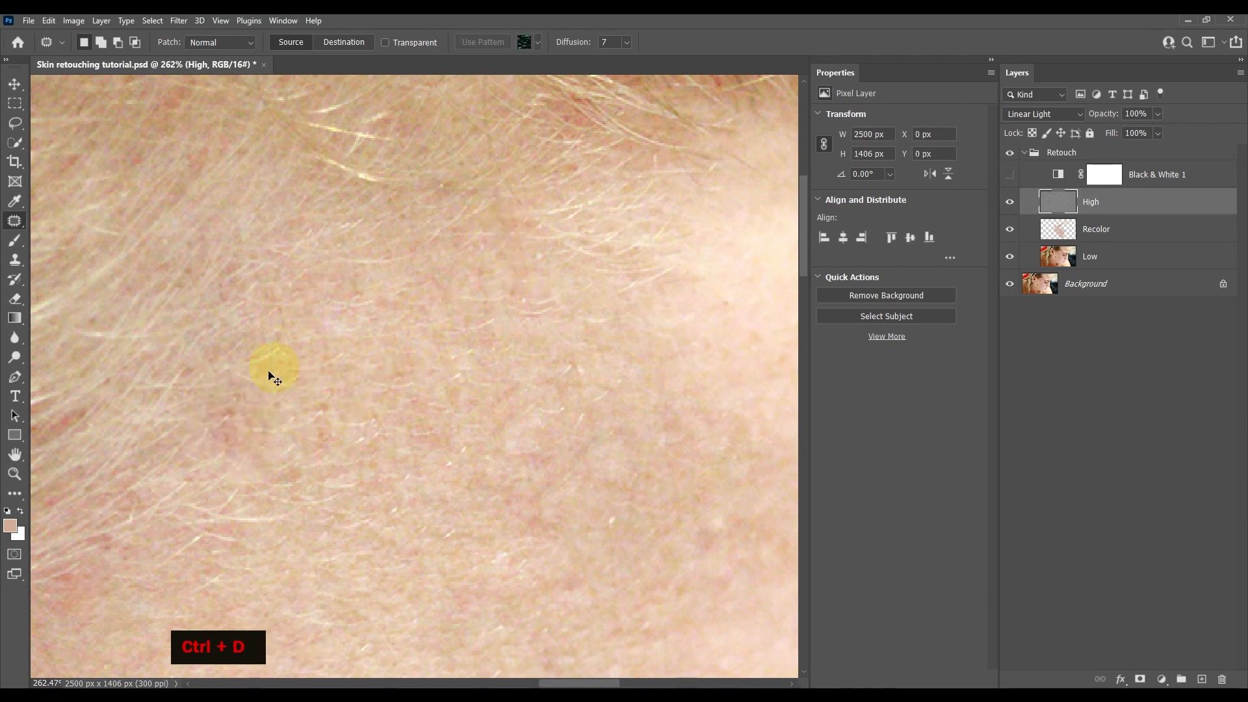
- Patch the remaining rough, reddish skin next to the side hair with smoother texture from the adjacent forehead
mouse_move(241, 394)
left_mouse_down()
mouse_move(217, 412)
mouse_move(496, 412)
mouse_move(303, 263)
mouse_move(287, 310)
mouse_move(281, 262)
left_mouse_up()
key("ctrl+d")
key("space")
left_click_drag(270, 299, 322, 314)
key("ctrl+d")
left_click_drag(268, 275, 271, 261)
mouse_move(259, 282)
left_mouse_down()
mouse_move(343, 295)
mouse_move(371, 266)
mouse_move(392, 310)
left_mouse_up()
key("ctrl+d")
key("ctrl+d")
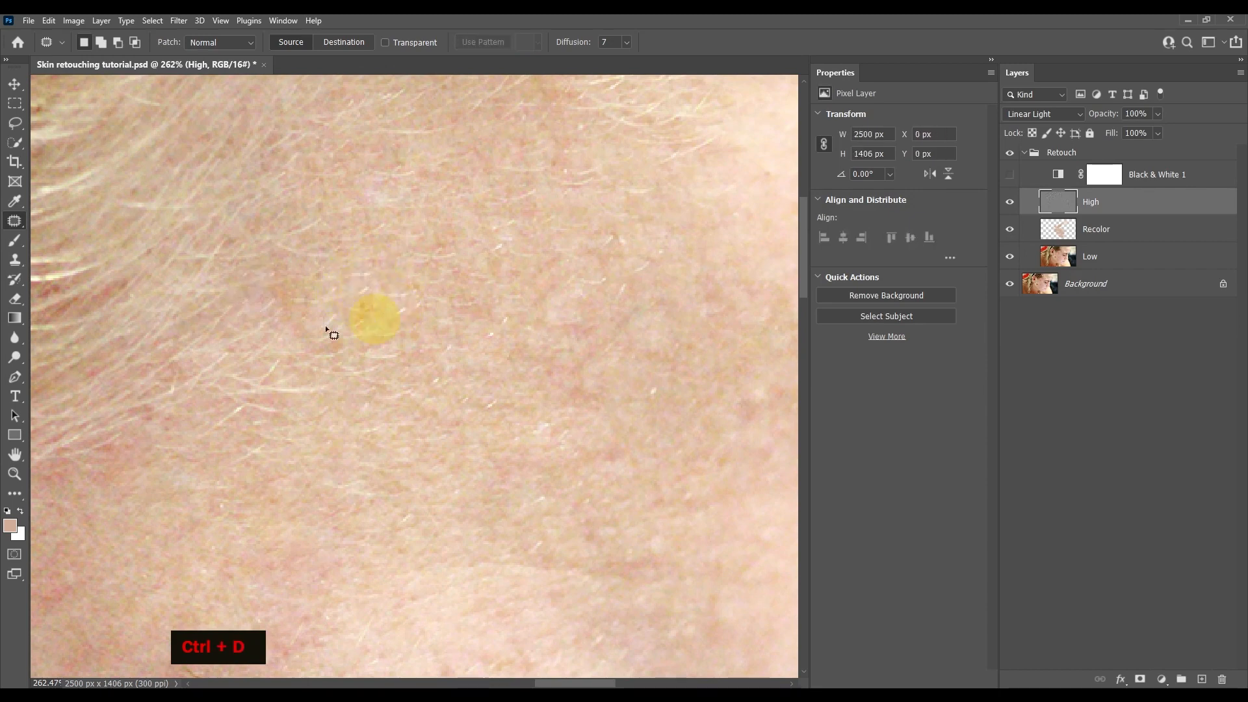
- Replace two more uneven spots just inward from the side hair with clean forehead texture using the Patch tool
left_click_drag(298, 315, 302, 313)
left_click_drag(318, 336, 390, 381)
key("ctrl+d")
mouse_move(370, 292)
left_mouse_down()
mouse_move(363, 321)
mouse_move(377, 297)
mouse_move(442, 344)
left_mouse_up()
key("ctrl+d")
- Patch the texture blemishes on the forehead above the inner end of the eyebrow with nearby clean skin
key("space")
left_click_drag(503, 394, 429, 217)
left_click_drag(492, 320, 403, 351)
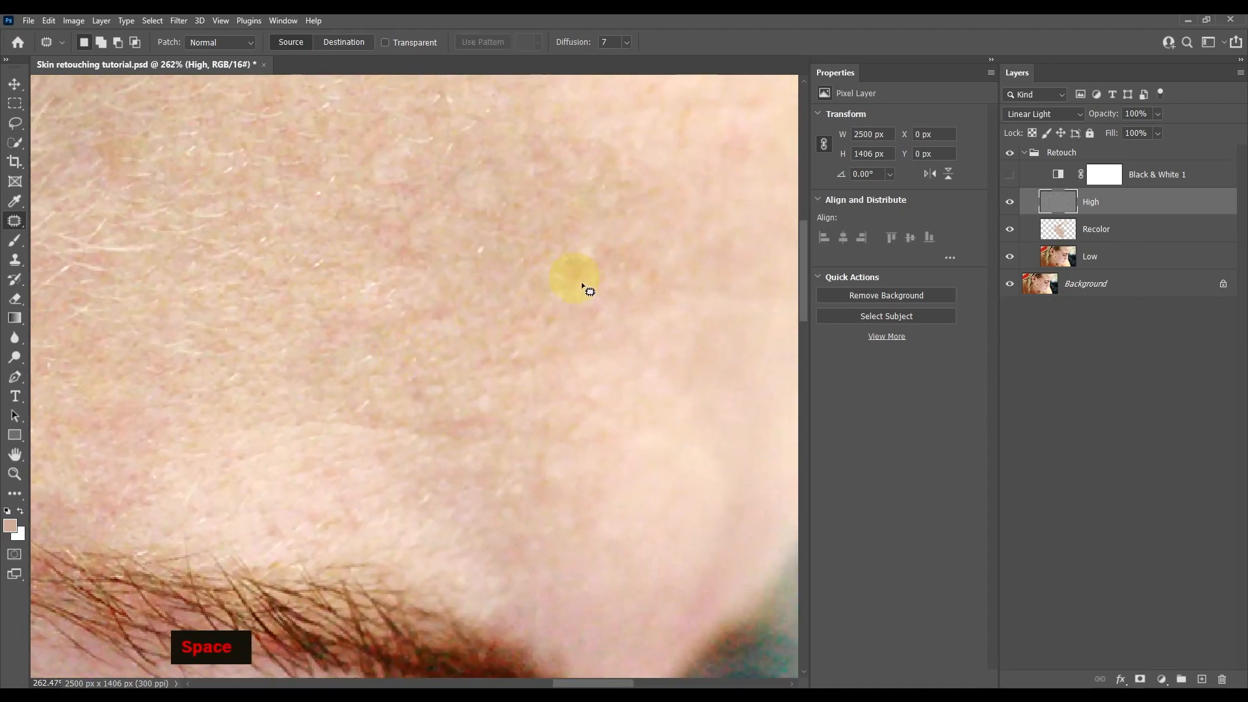
left_click_drag(604, 298, 596, 290)
left_click_drag(594, 306, 608, 362)
key("ctrl+d")
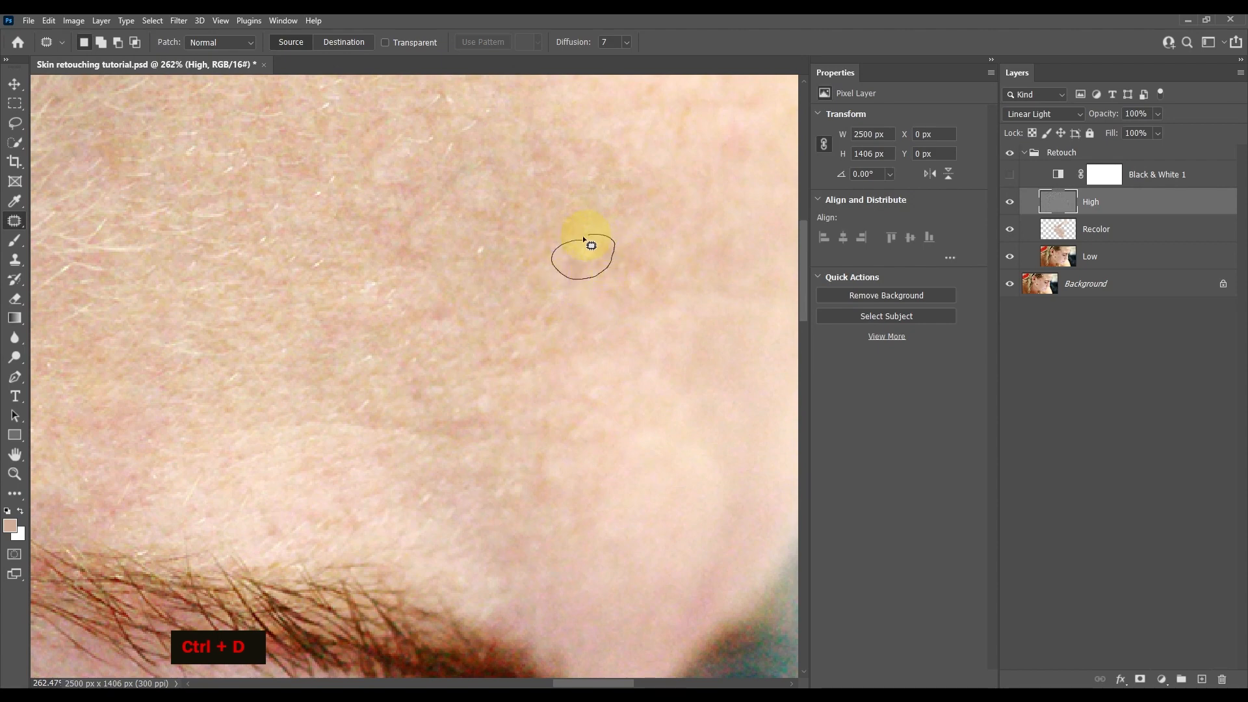
left_click_drag(584, 239, 589, 235)
mouse_move(577, 249)
left_mouse_down()
mouse_move(502, 235)
mouse_move(538, 273)
left_mouse_up()
key("ctrl+d")
key("space")
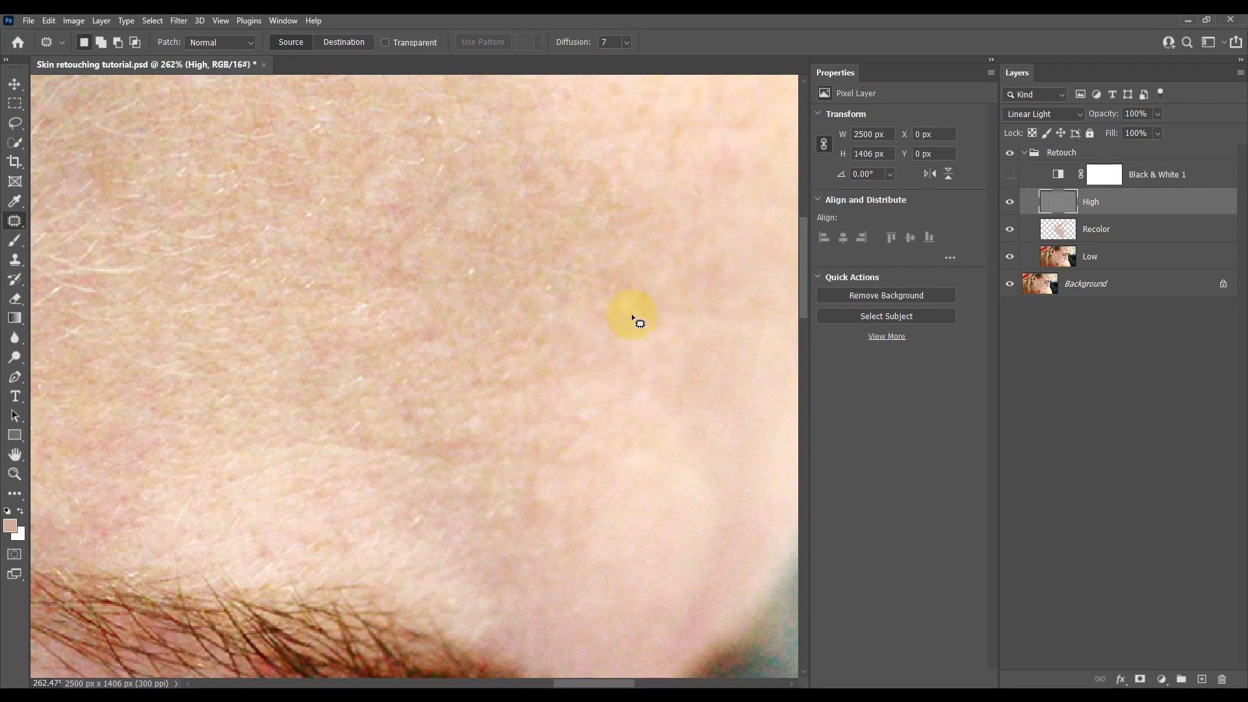
- On the High layer, patch the small bumps in the middle of the forehead above the eyebrow, and deselect
left_click(1074, 206)
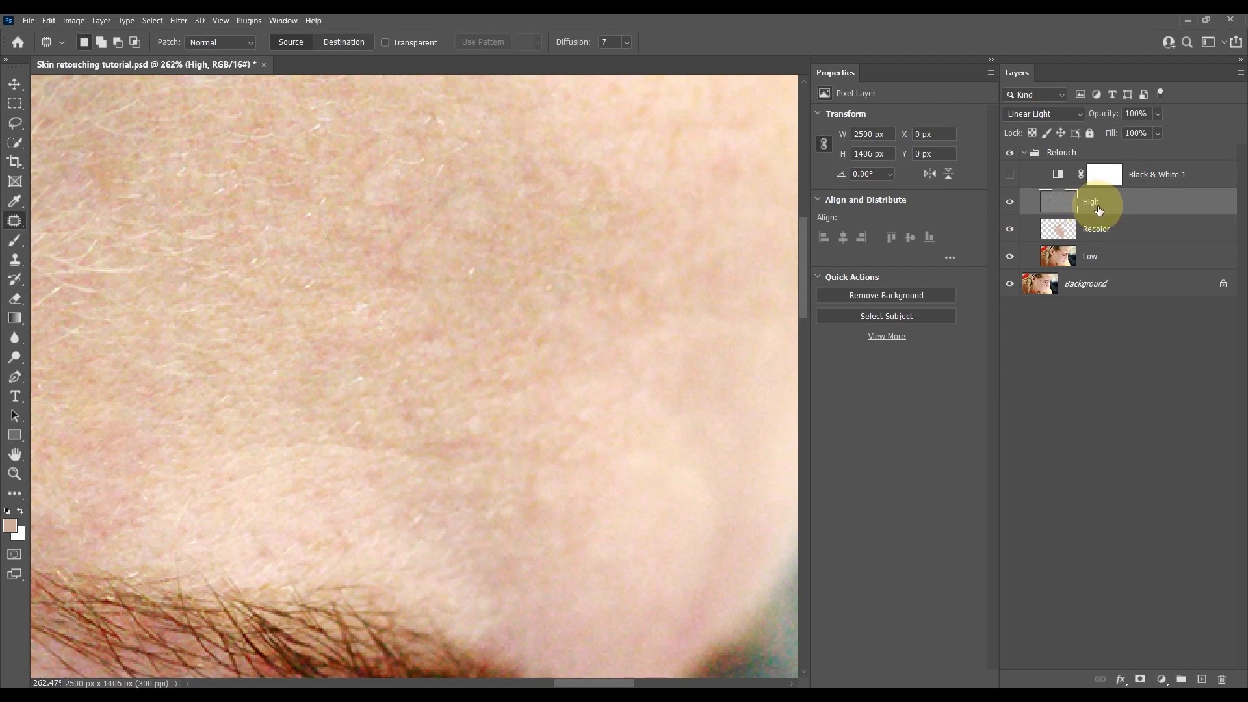
left_click(1124, 236)
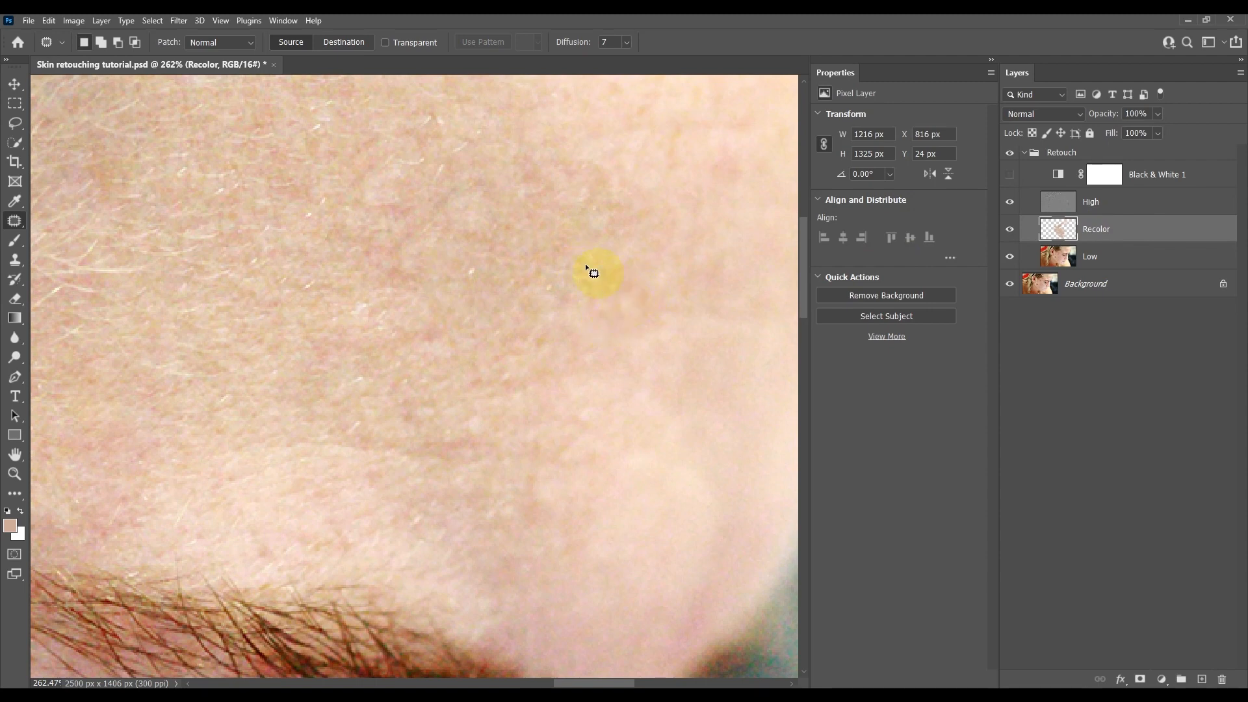
left_click(1100, 202)
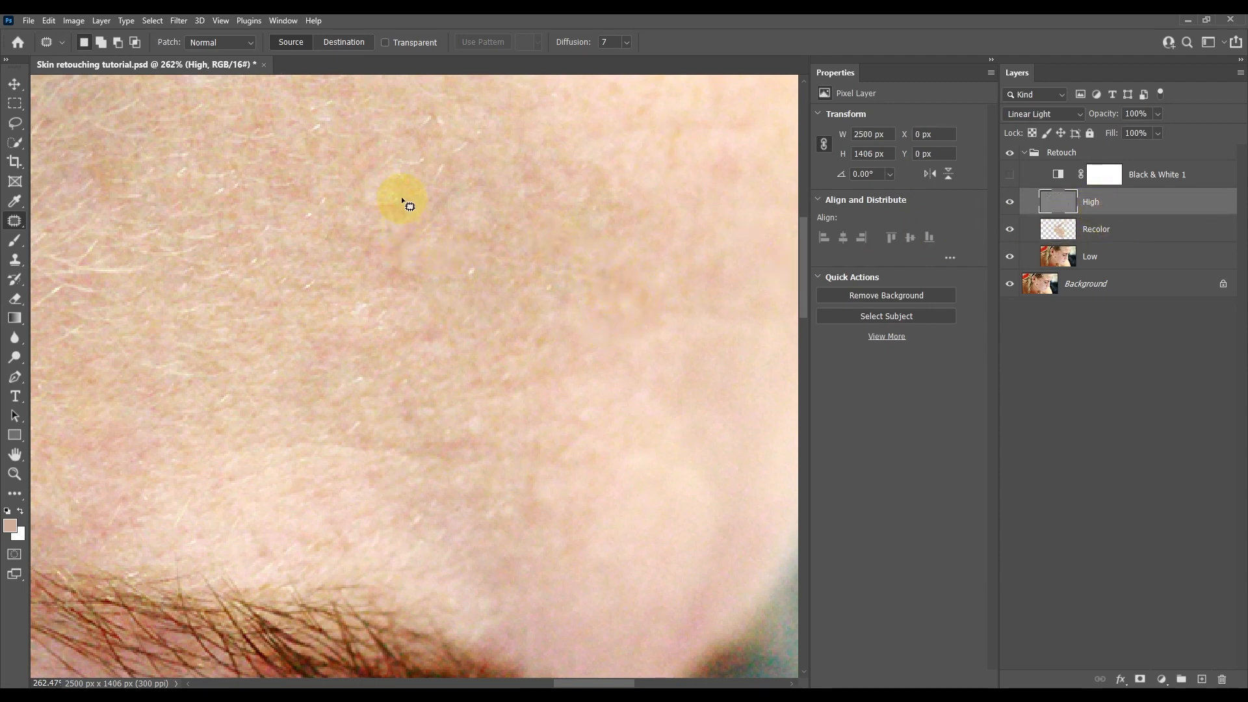
left_click_drag(397, 223, 390, 292)
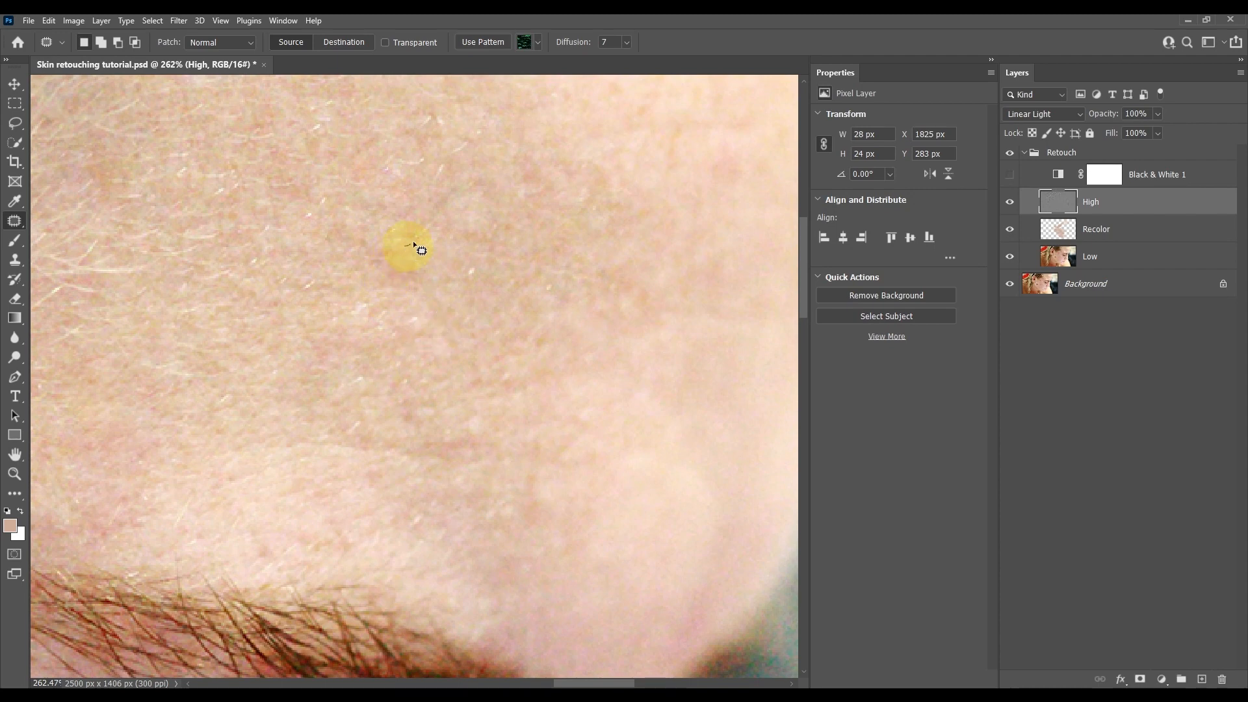
mouse_move(422, 274)
left_mouse_down()
mouse_move(411, 243)
mouse_move(377, 312)
left_mouse_up()
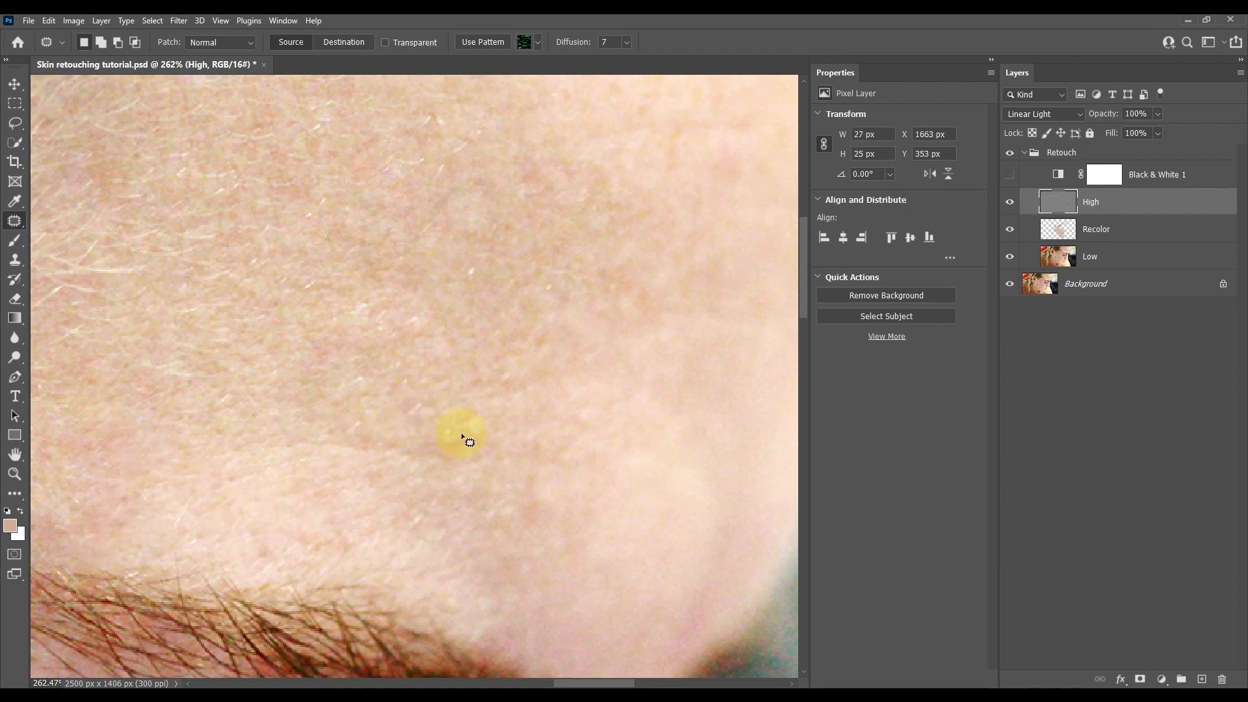
scroll(463, 440, "down", 3, "alt")
scroll(455, 364, "up", 3, "alt")
key("ctrl+d")
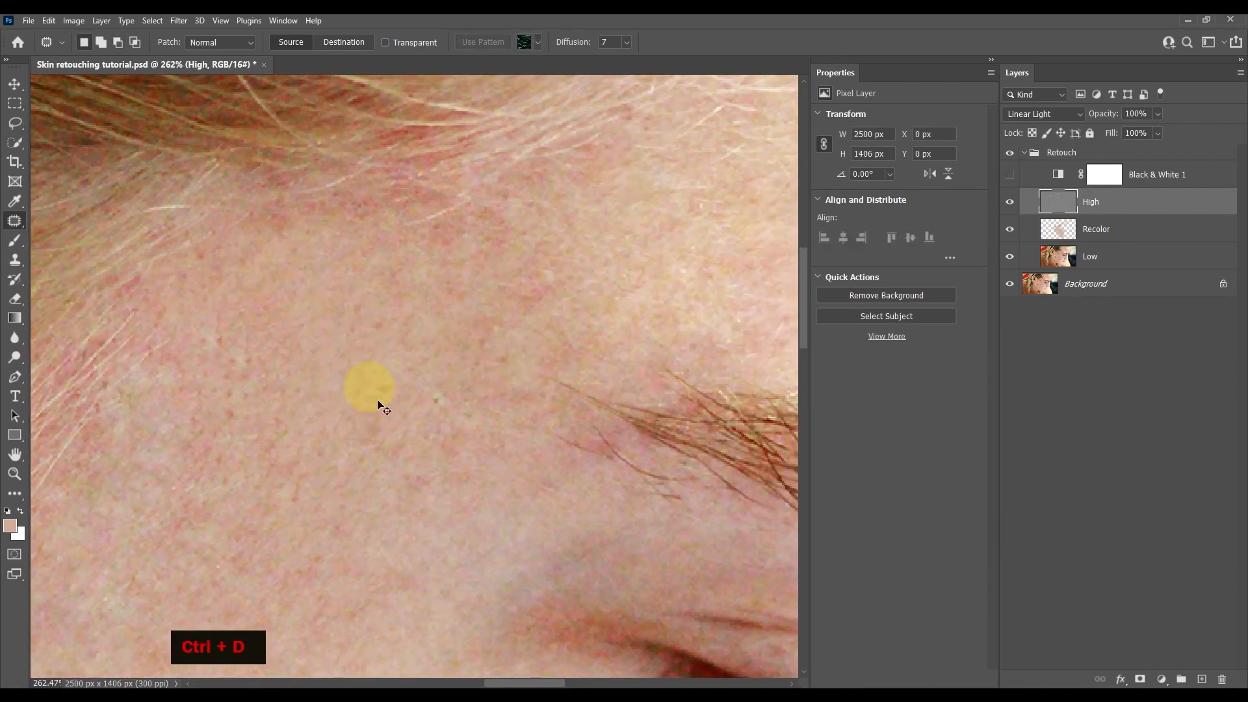
- On the Recolor layer, sample nearby skin tones and paint over the red spots below the hair beside the ear with a 28 px brush
left_click_drag(348, 265, 632, 369)
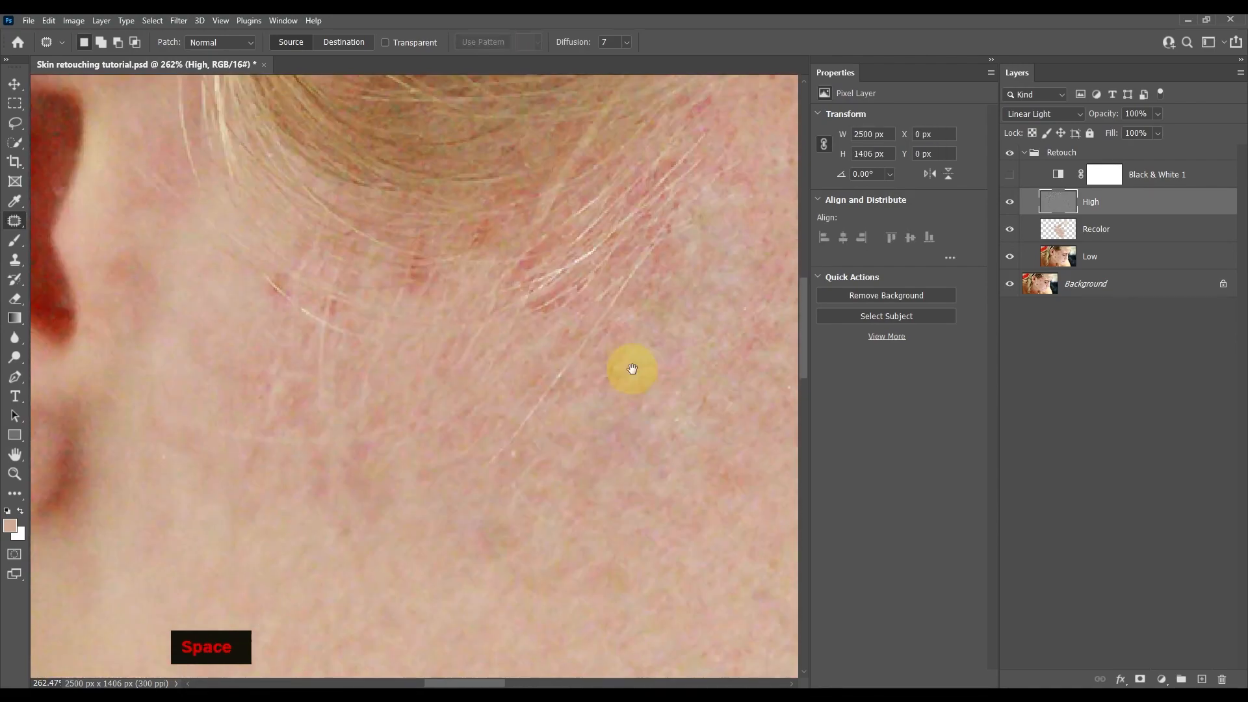
scroll(418, 251, "up", 1, "alt")
scroll(437, 291, "down", 2, "alt")
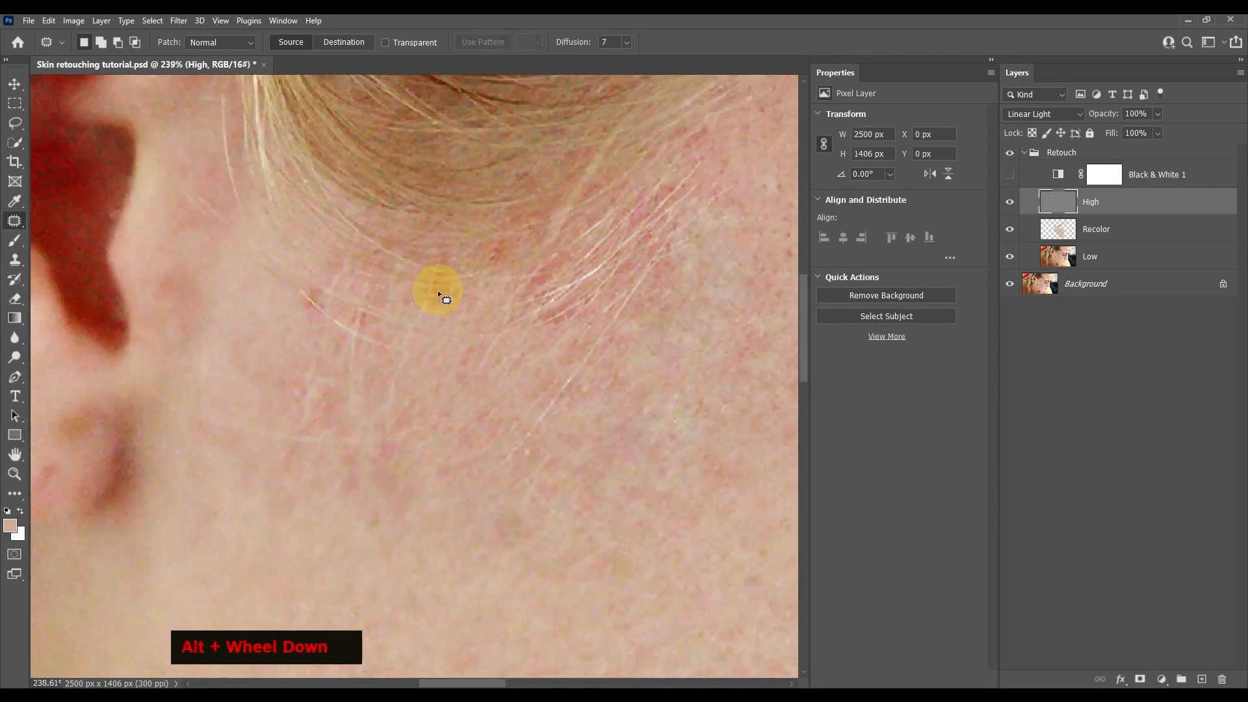
left_click_drag(439, 294, 432, 353)
scroll(359, 308, "up", 2, "alt")
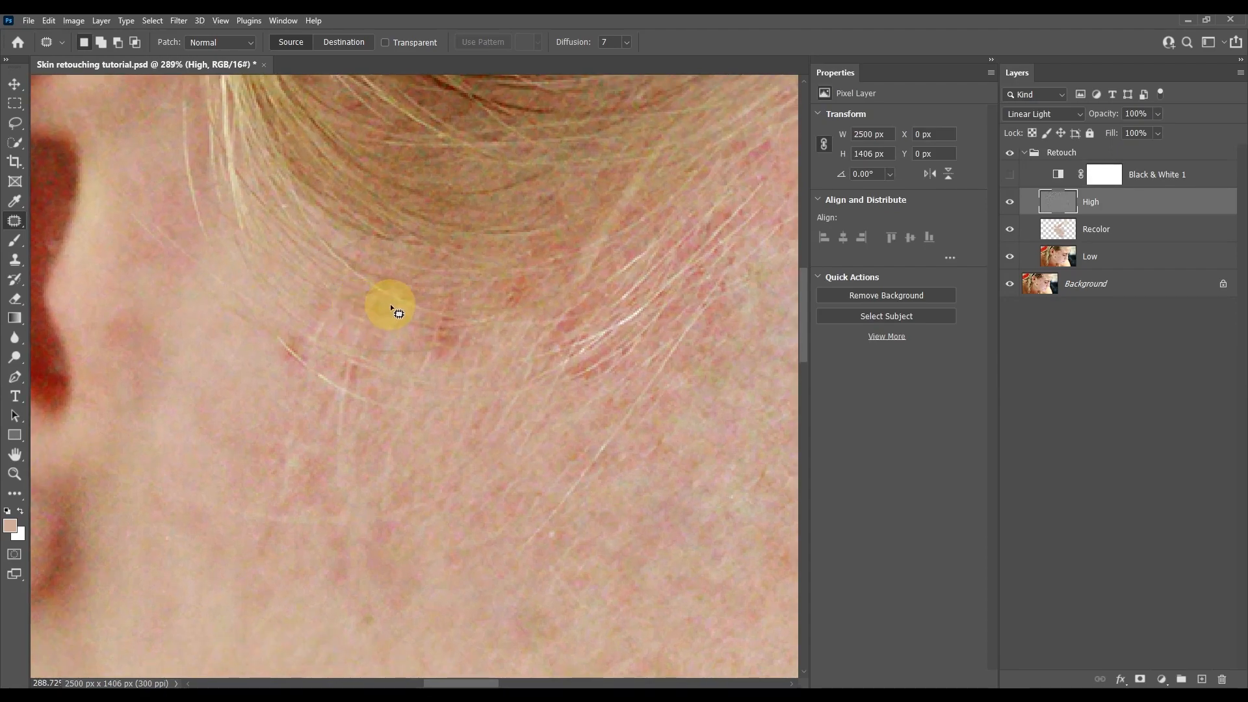
scroll(392, 307, "down", 2)
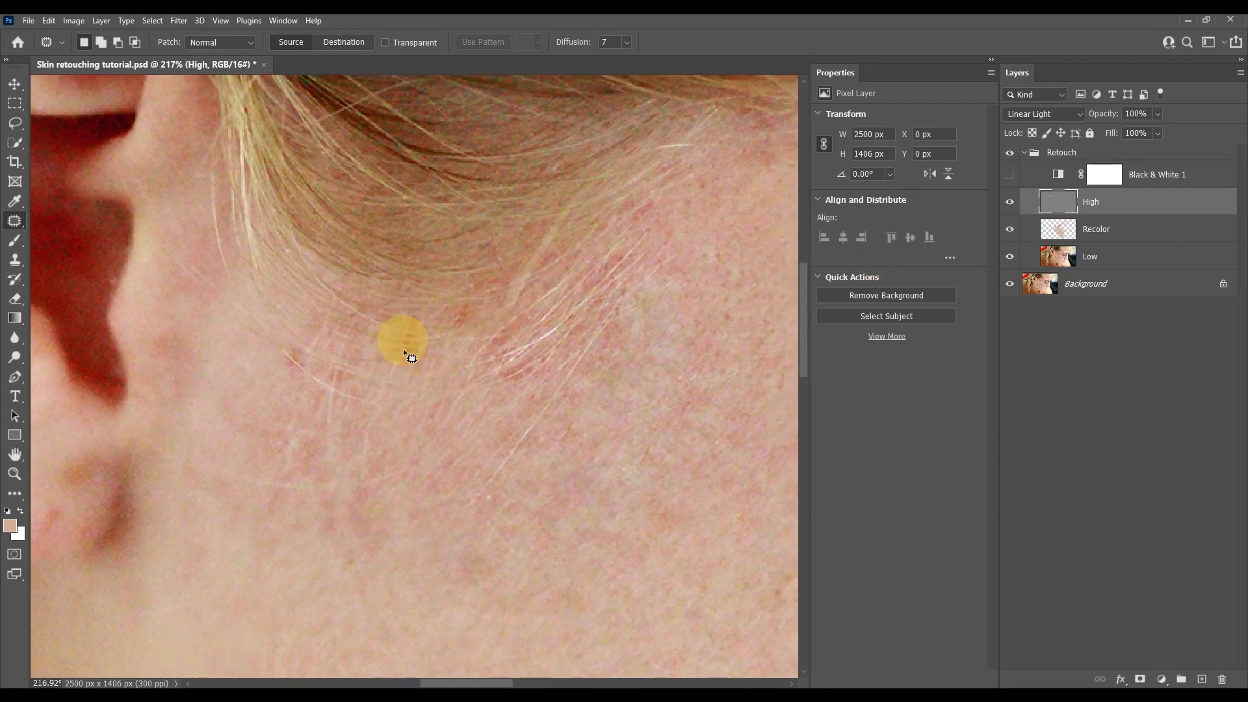
left_click(1114, 230)
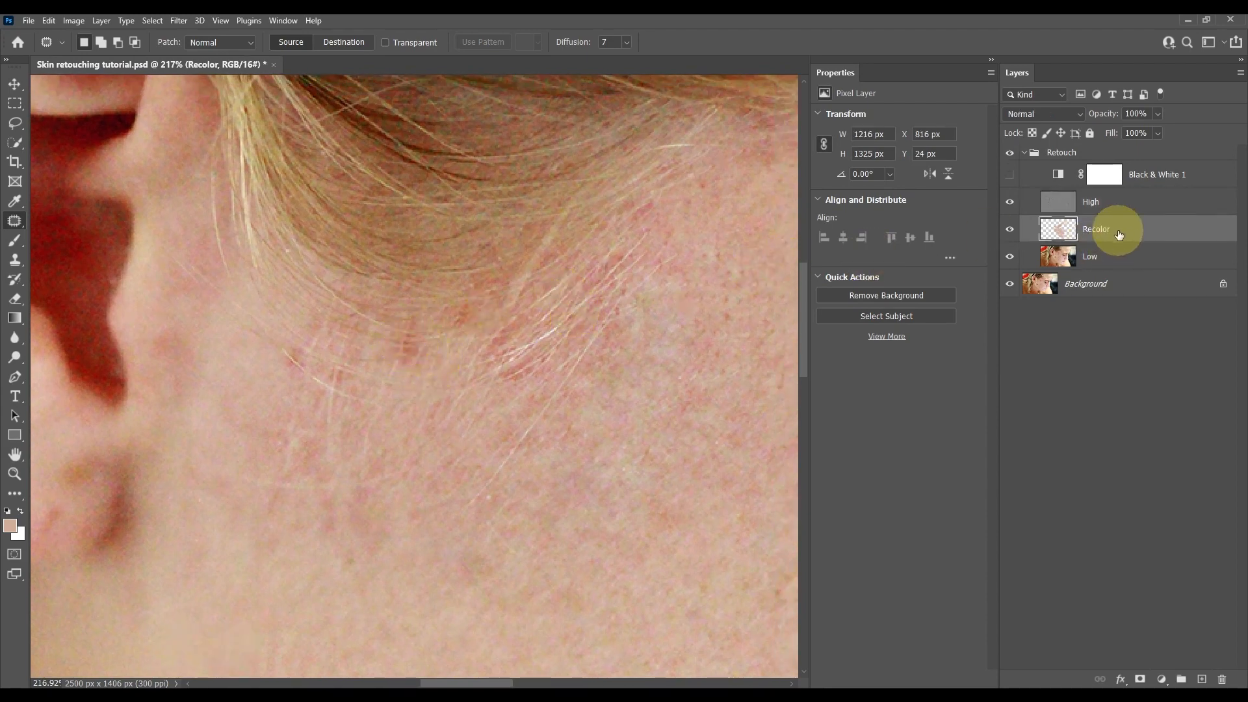
key("b")
right_click(409, 345, "alt")
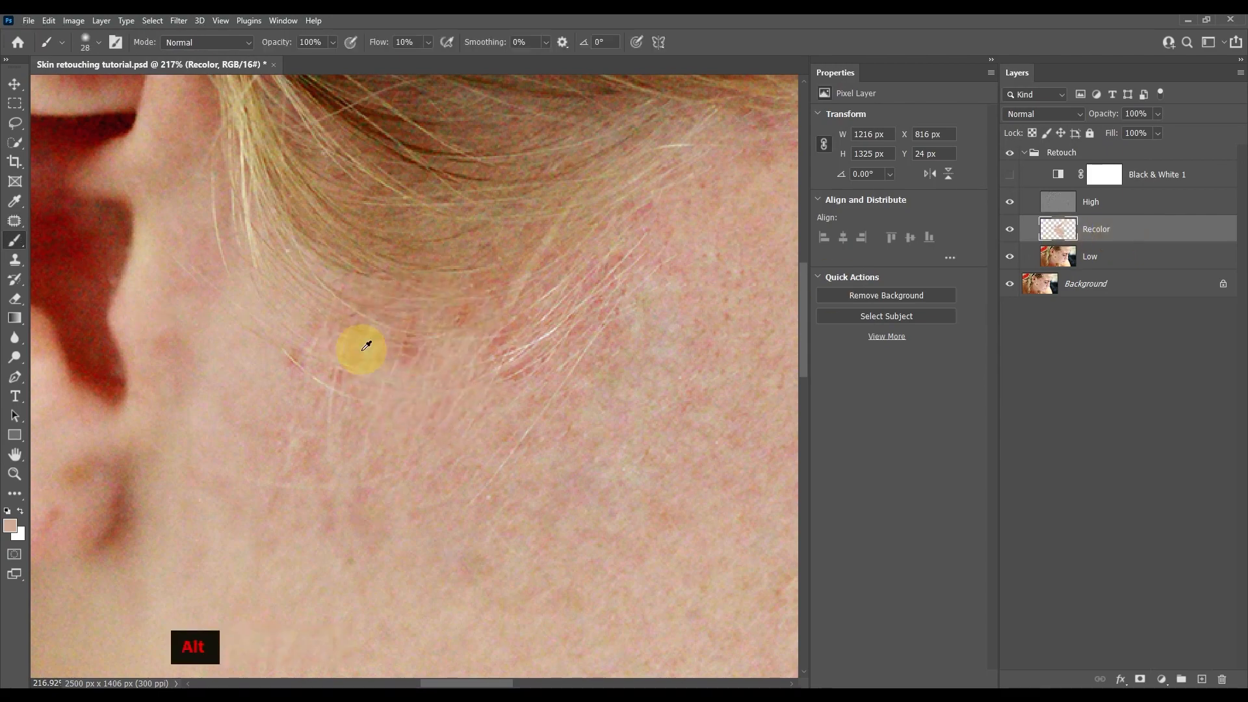
scroll(371, 338, "up", 4)
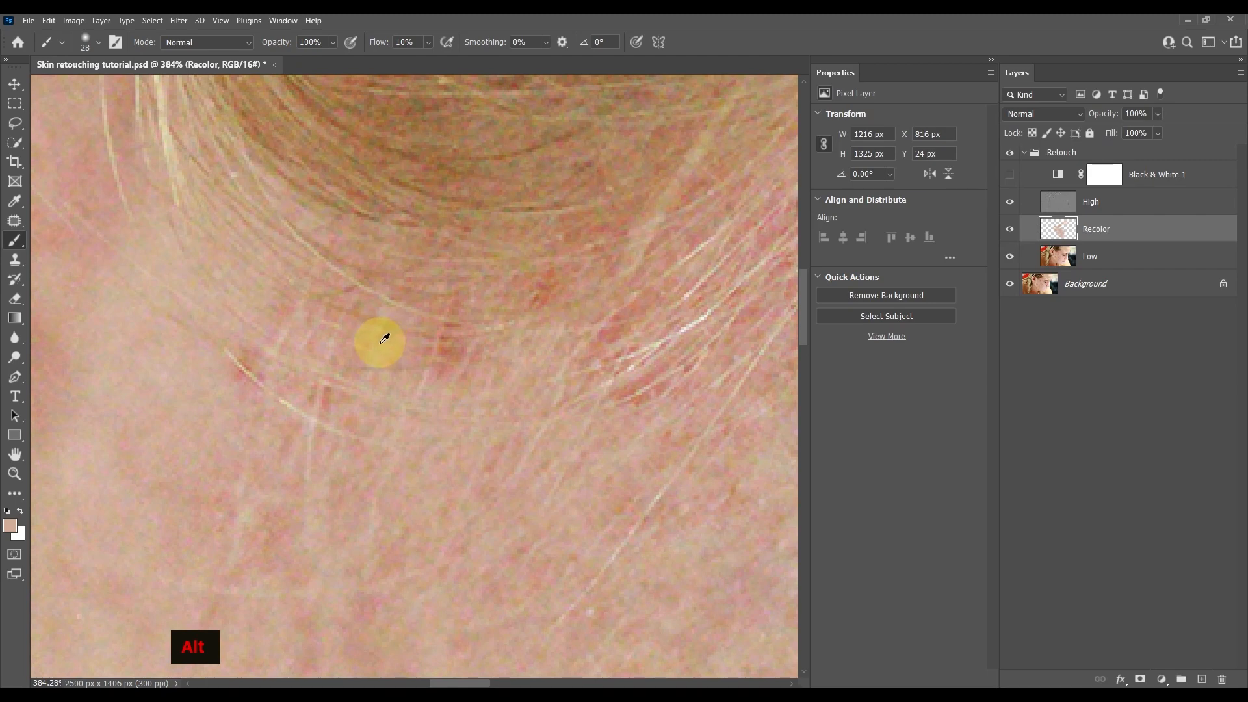
left_click(377, 347, "alt")
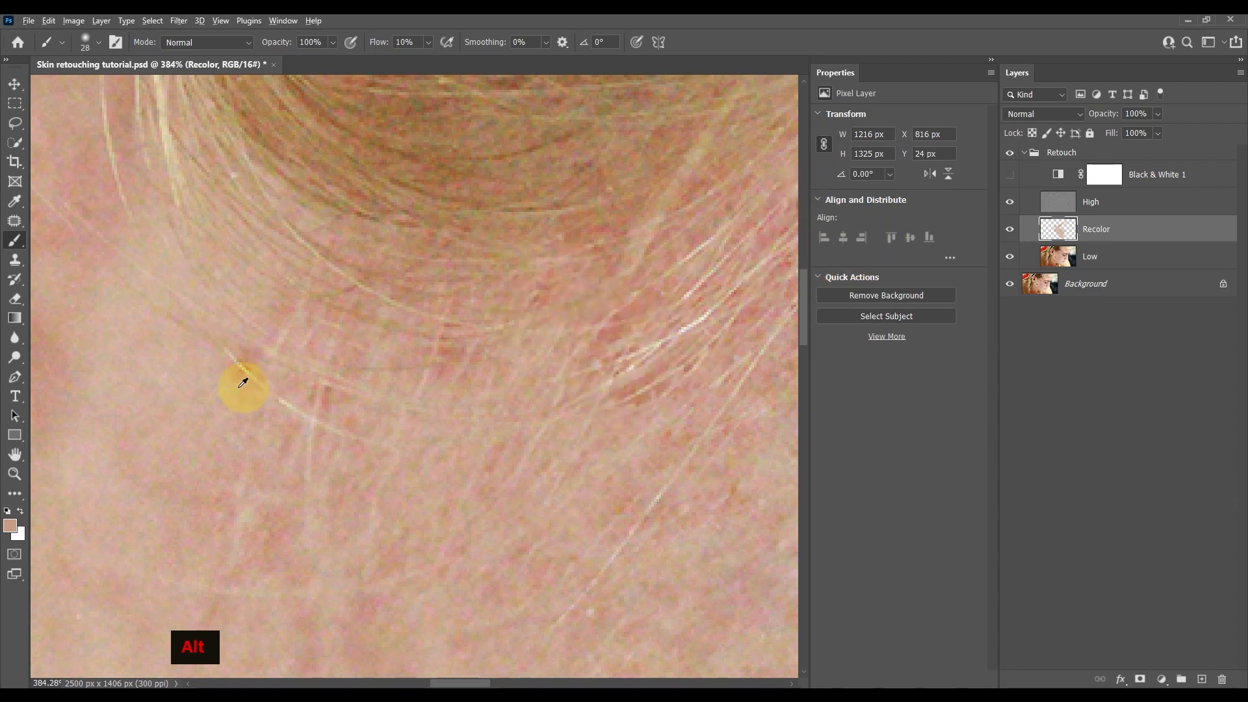
left_click(239, 360, "alt")
scroll(286, 373, "down", 2)
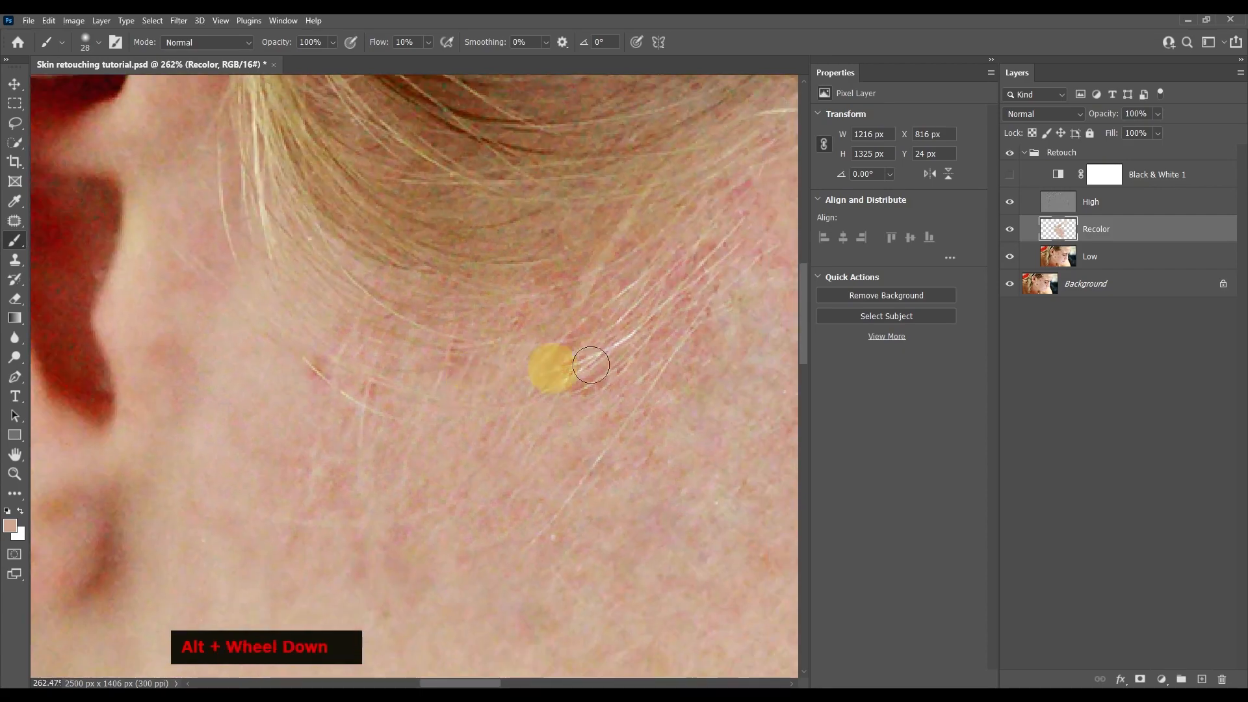
- On the High layer, use the Patch tool to remove the light stray hairs and the vertical strand beside the ear
scroll(259, 356, "up", 3)
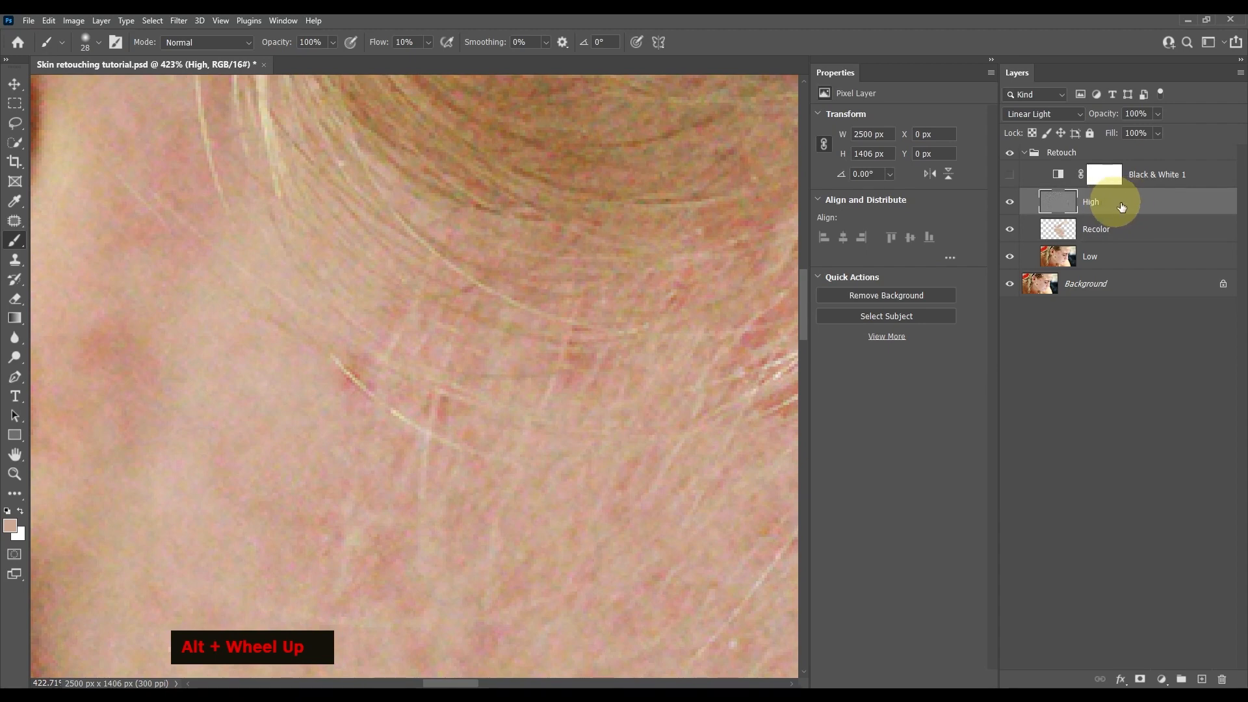
left_click(15, 221)
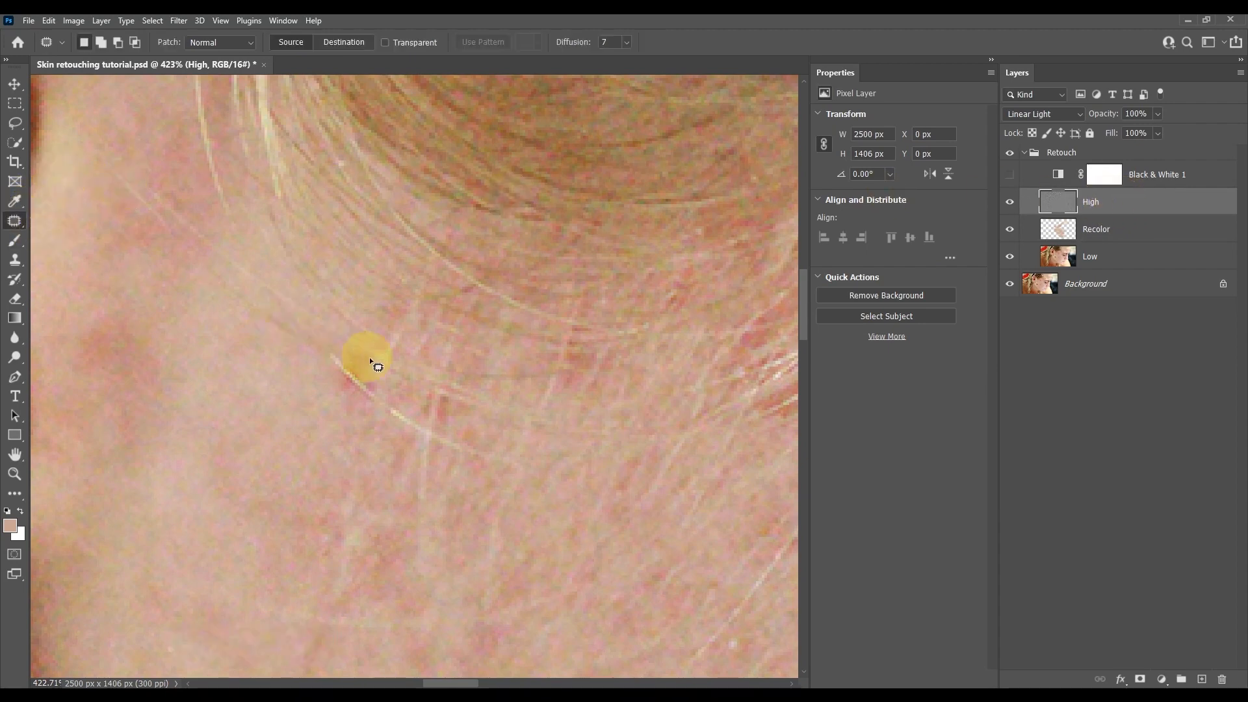
left_click_drag(357, 402, 292, 384)
key("ctrl+d")
mouse_move(392, 407)
left_mouse_down()
mouse_move(511, 447)
mouse_move(522, 466)
mouse_move(464, 461)
mouse_move(387, 409)
mouse_move(273, 417)
left_mouse_up()
key("ctrl+d")
left_click_drag(426, 433, 407, 549)
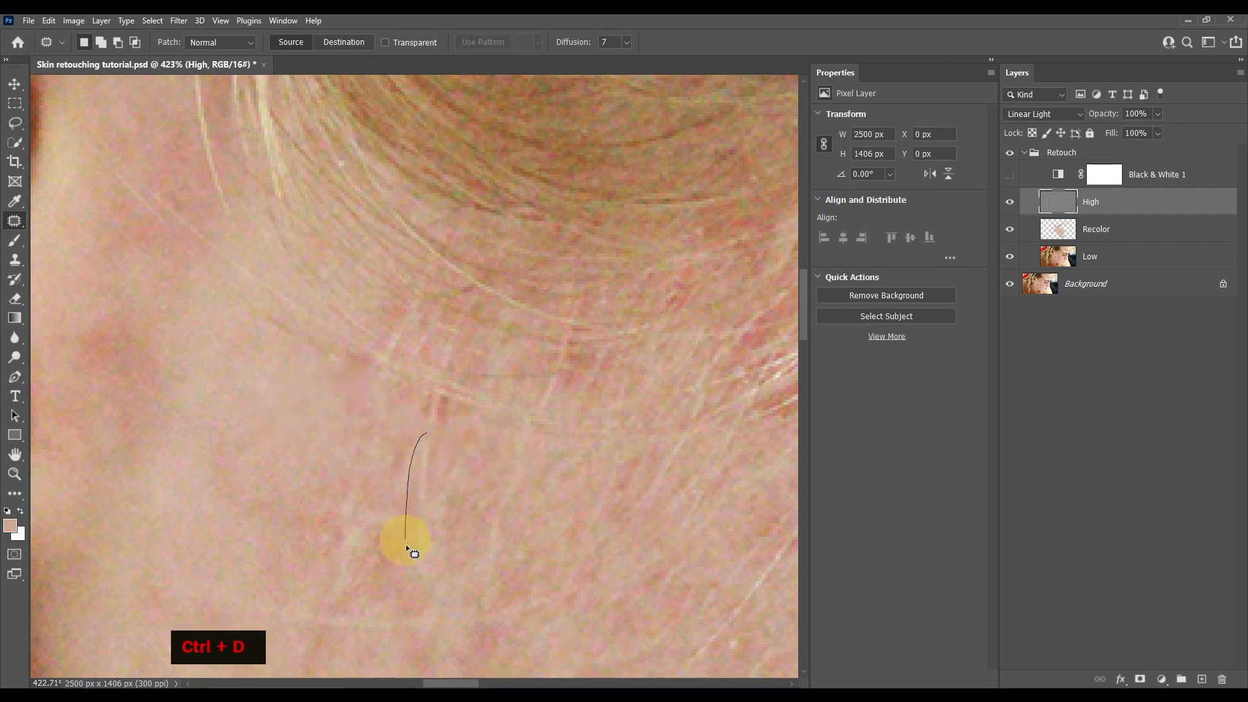
mouse_move(439, 480)
left_mouse_down()
mouse_move(429, 434)
mouse_move(393, 454)
left_mouse_up()
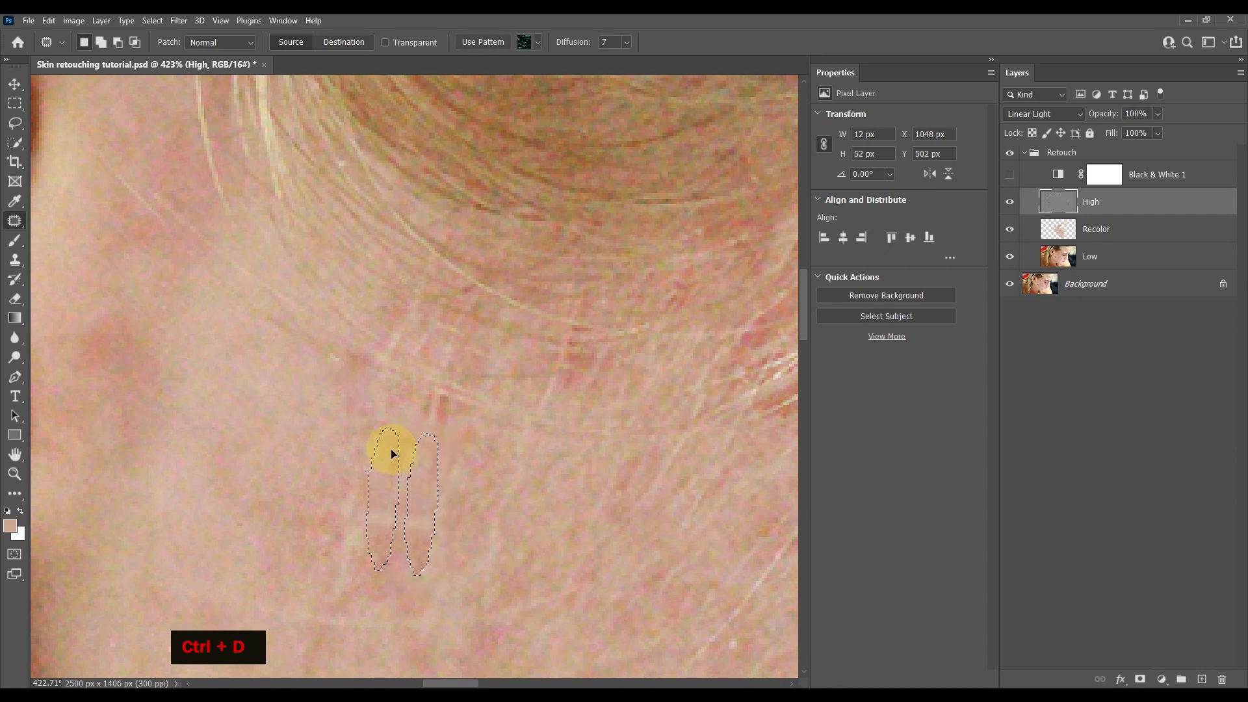
key("ctrl+d")
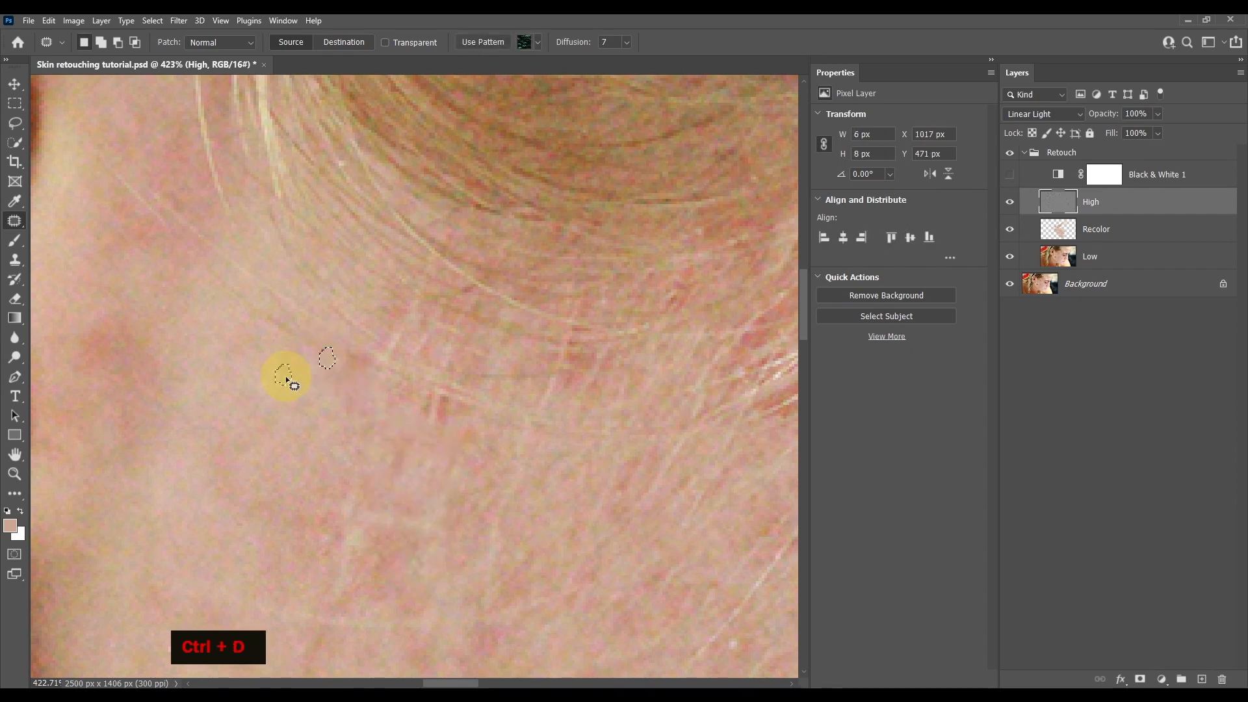
- Patch the fine strands and rough texture along the lower edge of the hair curve in front of the ear
mouse_move(582, 332)
left_mouse_down()
mouse_move(538, 358)
mouse_move(545, 385)
mouse_move(570, 393)
mouse_move(601, 377)
mouse_move(583, 331)
left_mouse_up()
left_click_drag(571, 349, 490, 344)
key("ctrl+d")
key("space")
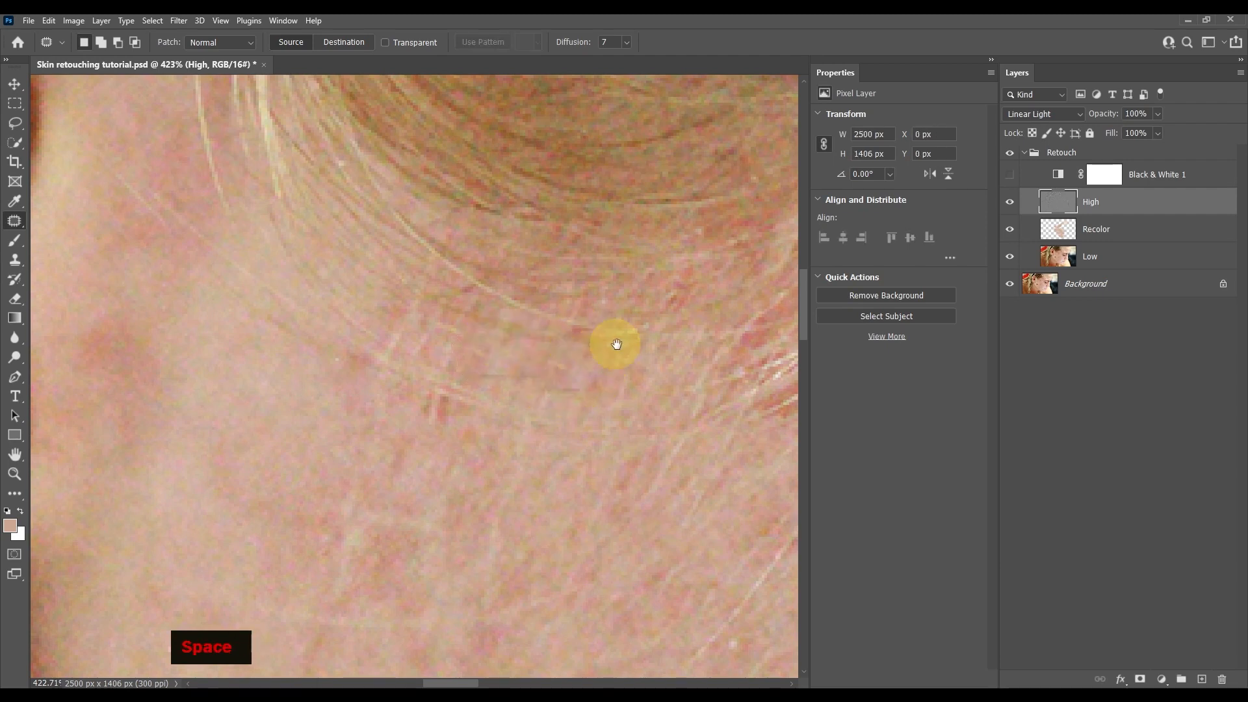
mouse_move(618, 361)
left_mouse_down()
mouse_move(519, 368)
mouse_move(462, 418)
mouse_move(497, 374)
mouse_move(568, 385)
left_mouse_up()
key("ctrl+d")
mouse_move(586, 263)
left_mouse_down()
mouse_move(551, 309)
mouse_move(578, 331)
mouse_move(602, 287)
mouse_move(512, 298)
left_mouse_up()
key("ctrl+d")
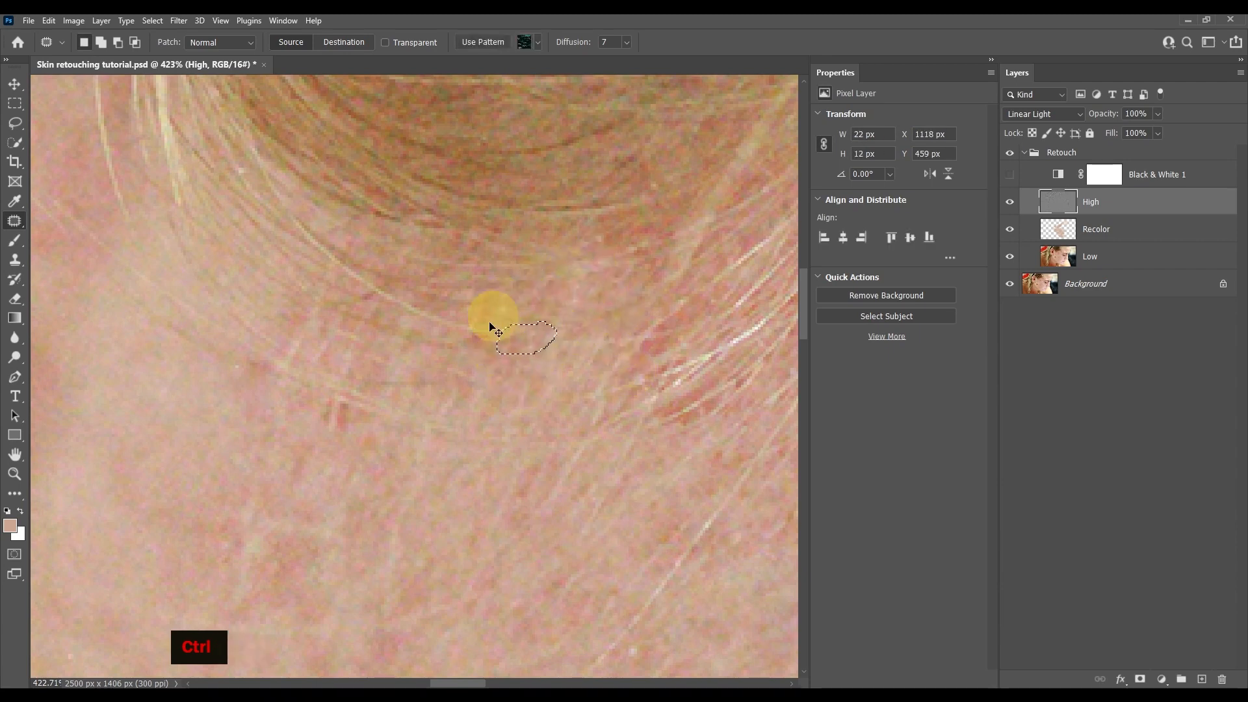
- Patch the leftover hair ends and the reddish streaks on the cheek just below the hair curve
key("ctrl+d")
mouse_move(484, 319)
left_mouse_down()
mouse_move(459, 329)
mouse_move(480, 353)
mouse_move(485, 321)
left_mouse_up()
left_click_drag(479, 330, 532, 301)
key("ctrl+d")
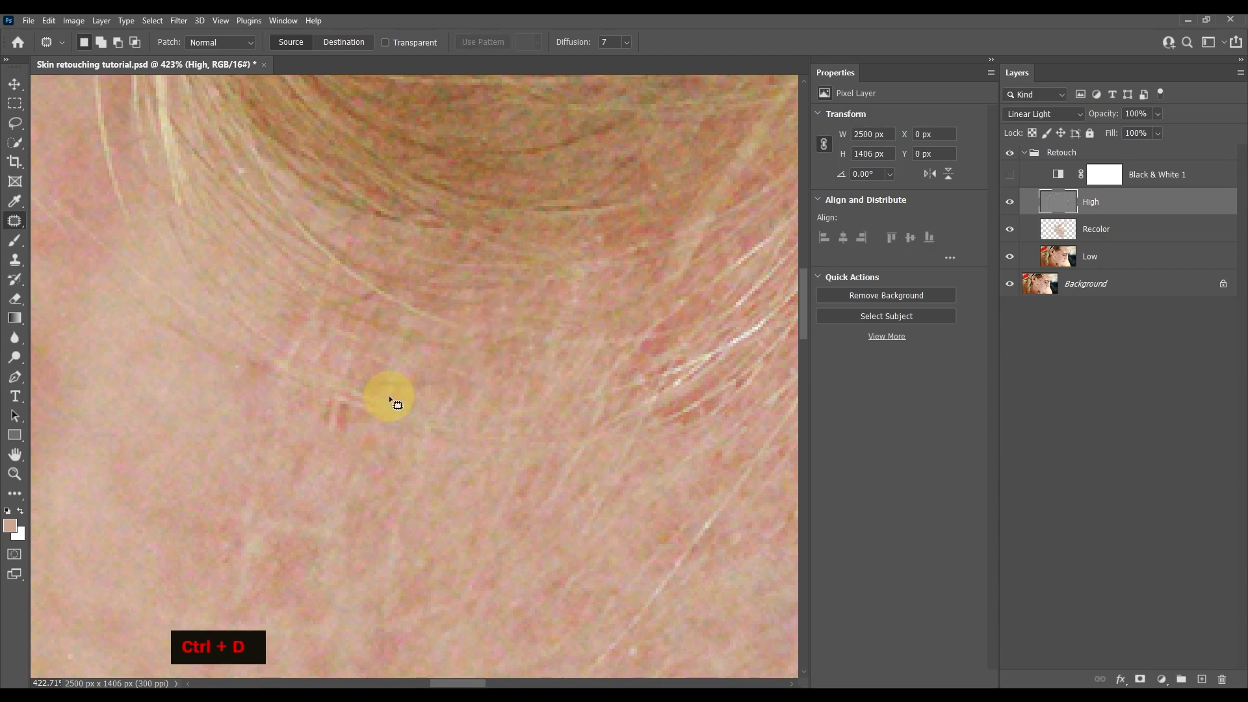
left_click_drag(365, 399, 363, 394)
left_click_drag(340, 411, 270, 412)
key("ctrl+d")
- Patch the reddish skin between the hair curve and the bright white stray hairs with nearby texture
left_click_drag(575, 359, 494, 371)
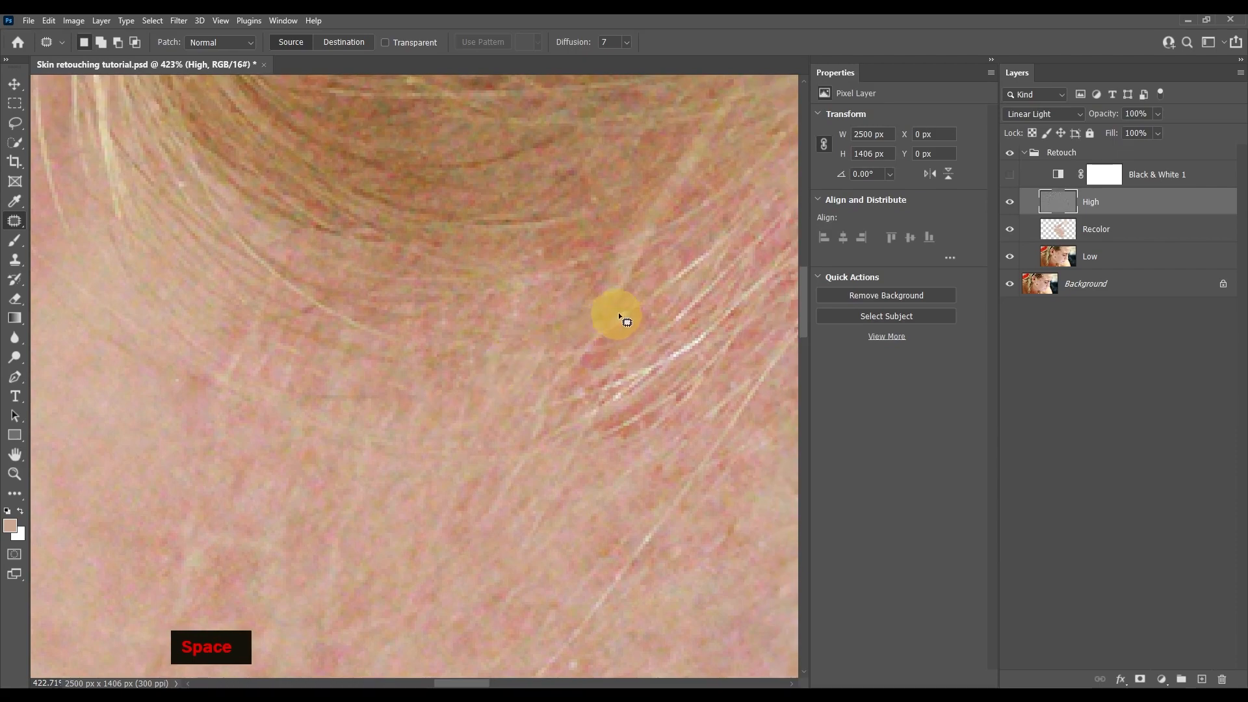
mouse_move(623, 310)
left_mouse_down()
mouse_move(576, 334)
mouse_move(592, 377)
mouse_move(577, 306)
left_mouse_up()
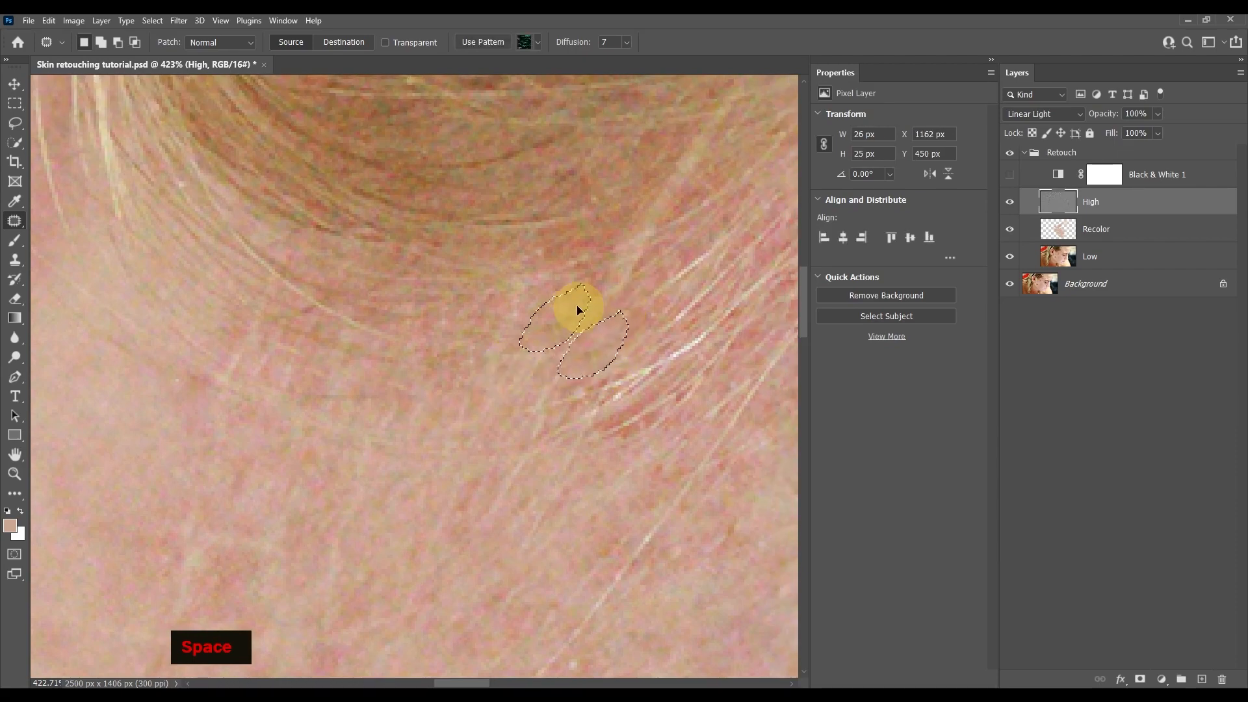
key("ctrl+d")
- Patch the lower ends of the bright white stray hairs over the reddened skin with clean cheek texture
scroll(679, 463, "down", 5)
left_click_drag(728, 503, 657, 493)
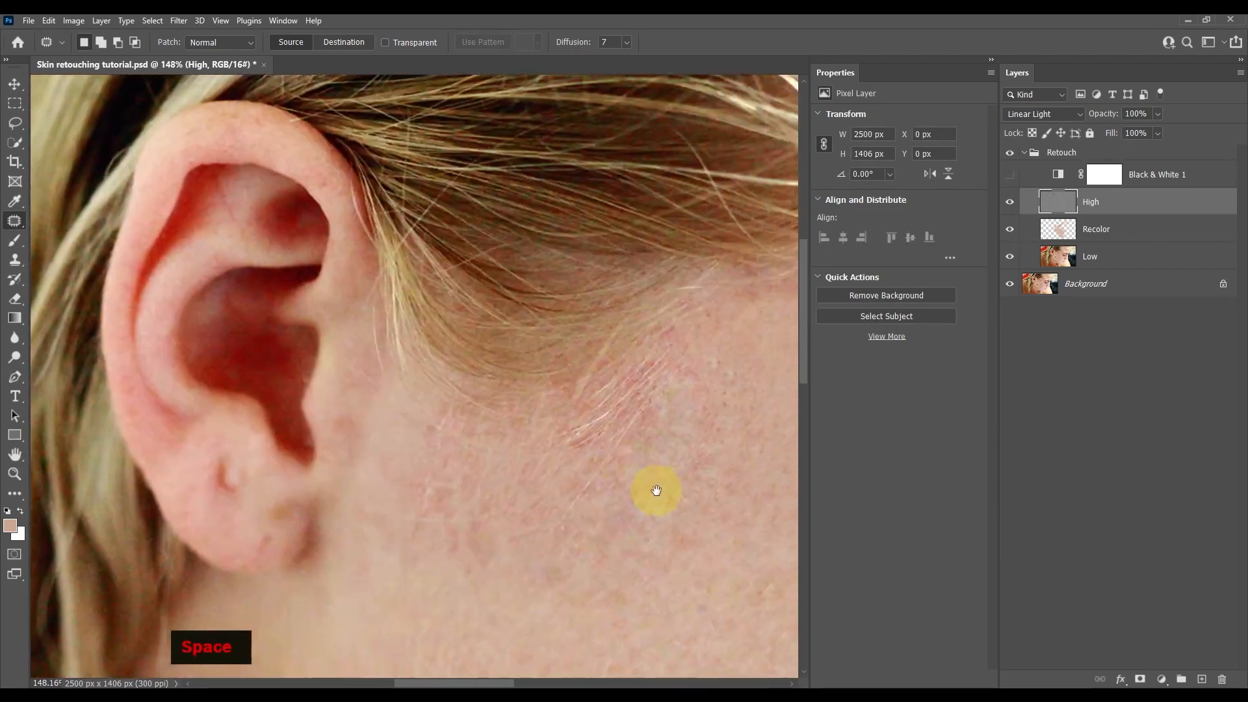
scroll(544, 390, "up", 5)
mouse_move(599, 423)
left_mouse_down()
mouse_move(528, 353)
mouse_move(546, 395)
mouse_move(518, 396)
mouse_move(478, 426)
mouse_move(503, 473)
left_mouse_up()
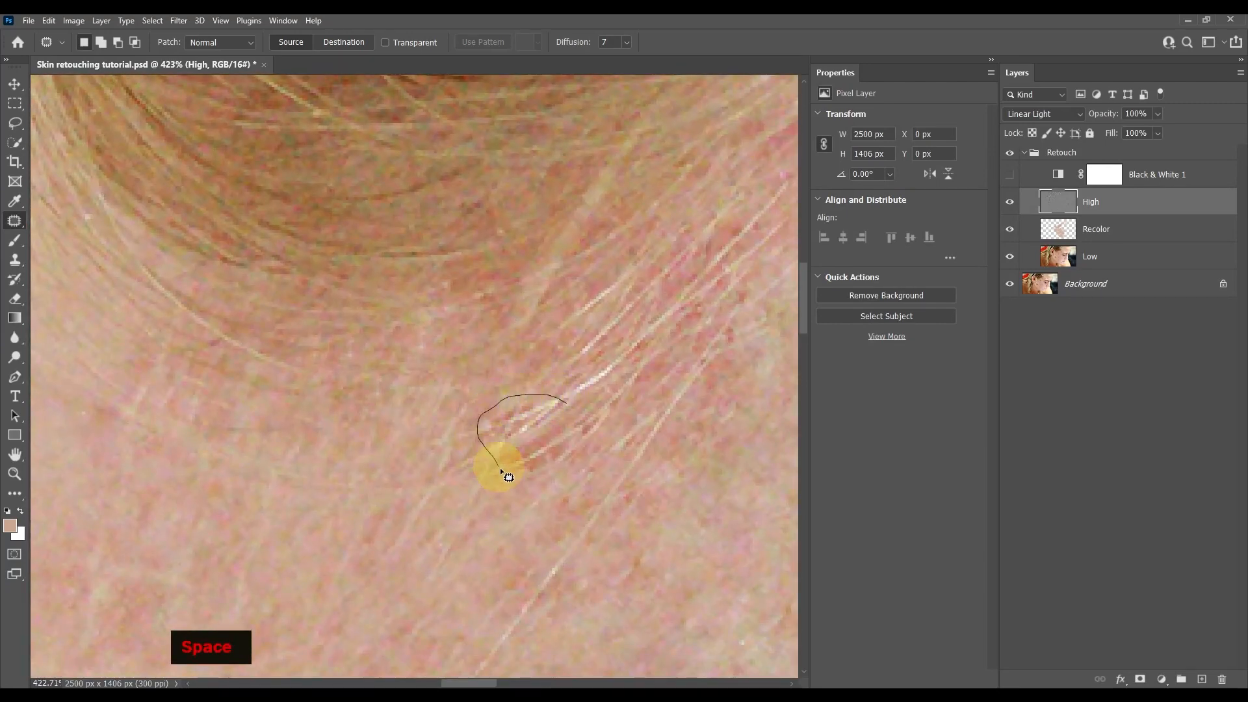
mouse_move(623, 408)
left_mouse_down()
mouse_move(567, 401)
mouse_move(477, 434)
mouse_move(438, 384)
left_mouse_up()
key("ctrl+d")
mouse_move(603, 373)
left_mouse_down()
mouse_move(526, 397)
mouse_move(478, 381)
mouse_move(441, 411)
mouse_move(440, 441)
mouse_move(532, 414)
mouse_move(546, 380)
mouse_move(483, 418)
mouse_move(501, 446)
mouse_move(553, 410)
mouse_move(529, 367)
left_mouse_up()
key("ctrl+d")
left_click_drag(532, 395, 465, 344)
key("ctrl+d")
- Patch the upper tips of the stray hairs near the hairline with clean skin texture, and deselect
left_click_drag(674, 328, 593, 404)
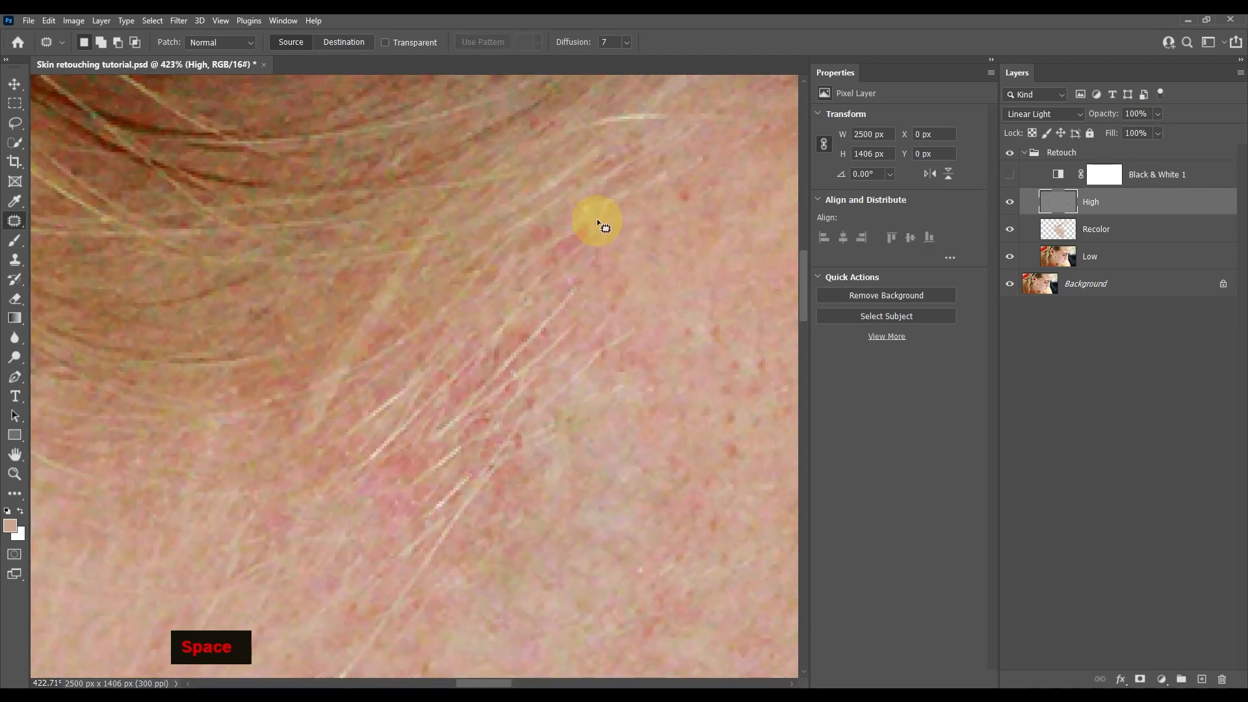
mouse_move(599, 223)
left_mouse_down()
mouse_move(545, 260)
mouse_move(590, 251)
mouse_move(512, 276)
mouse_move(592, 288)
mouse_move(536, 295)
left_mouse_up()
key("ctrl+d")
key("ctrl+d")
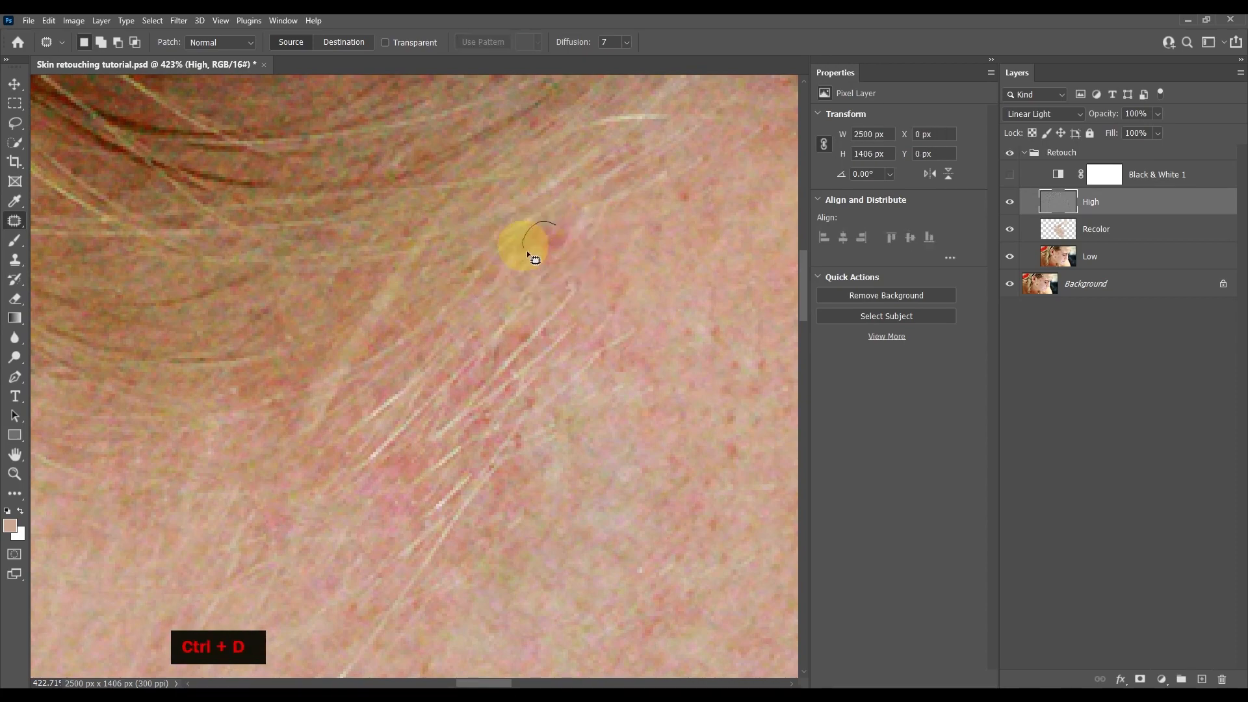
- Patch the small reddish spot near the hairline, above the stray hairs, with adjacent skin texture, and deselect
left_click_drag(526, 252, 557, 227)
left_click_drag(547, 244, 501, 283)
key("ctrl+d")
- Examine the retouched skin across the whole face for remaining discoloration, texture blemishes and stray hairs
scroll(611, 462, "down", 5)
left_click_drag(656, 538, 519, 318)
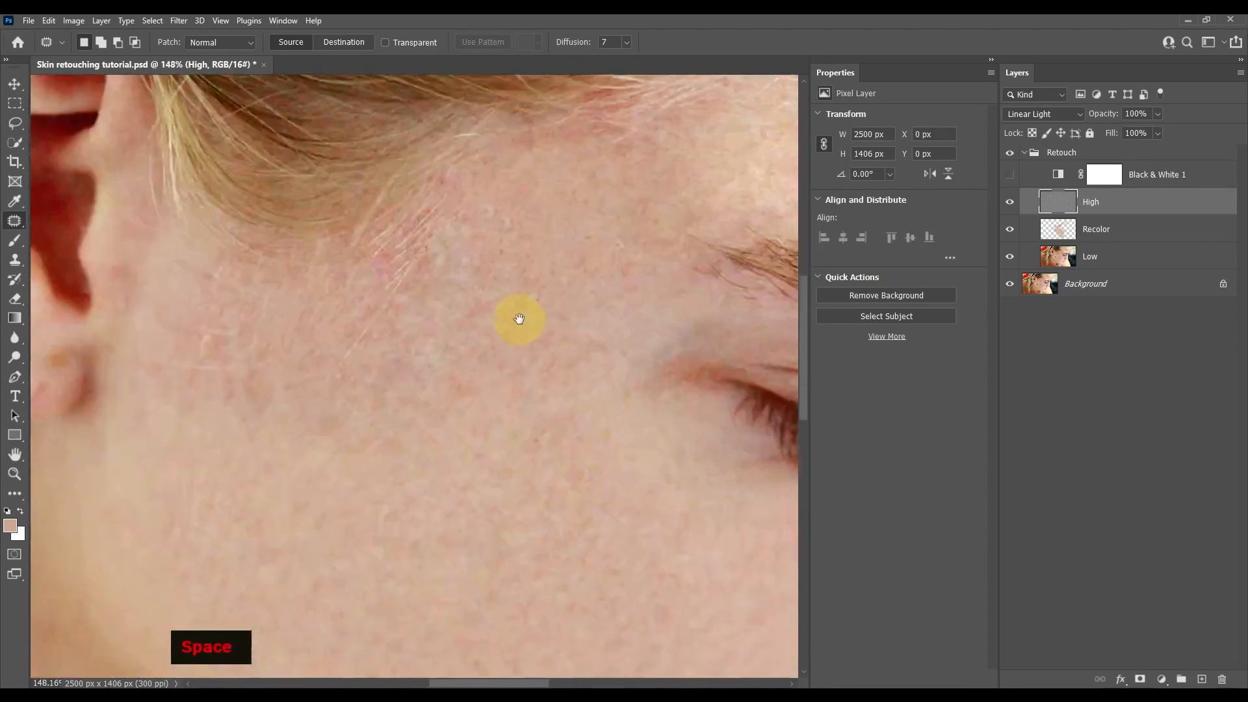
scroll(519, 325, "down", 3)
left_click_drag(619, 418, 473, 390)
scroll(563, 392, "down", 1)
scroll(563, 392, "down", 1)
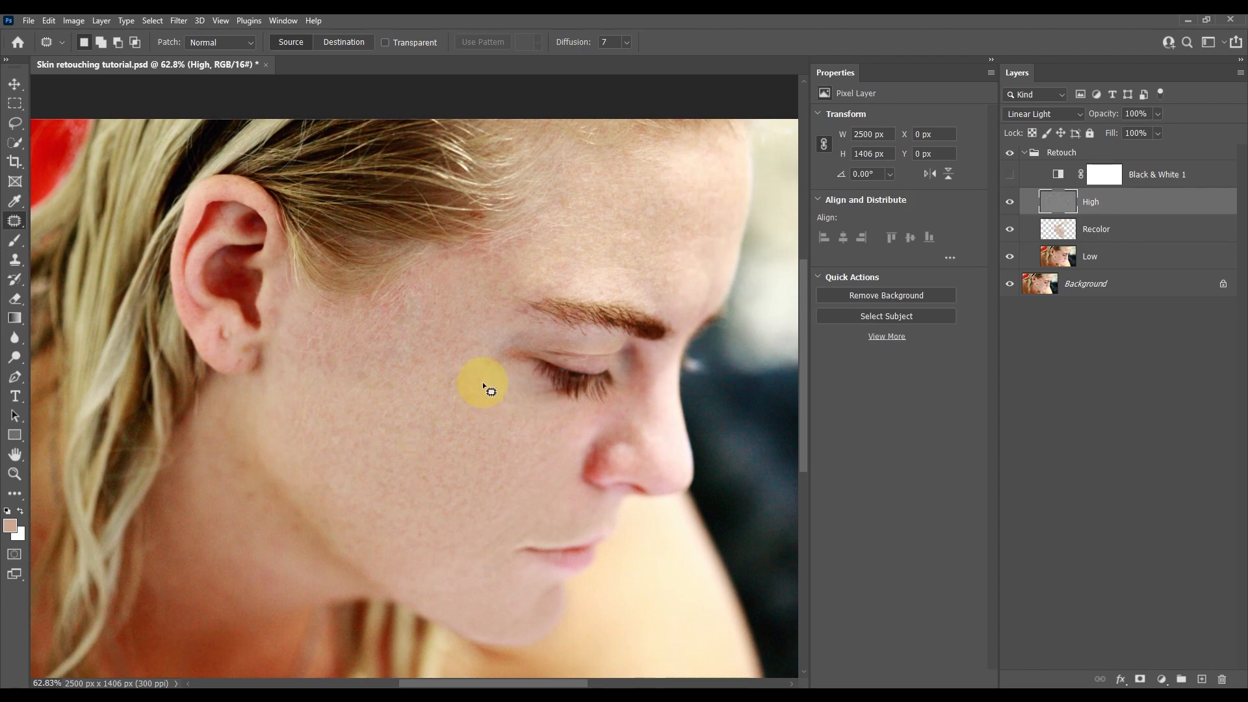
scroll(547, 391, "down", 1)
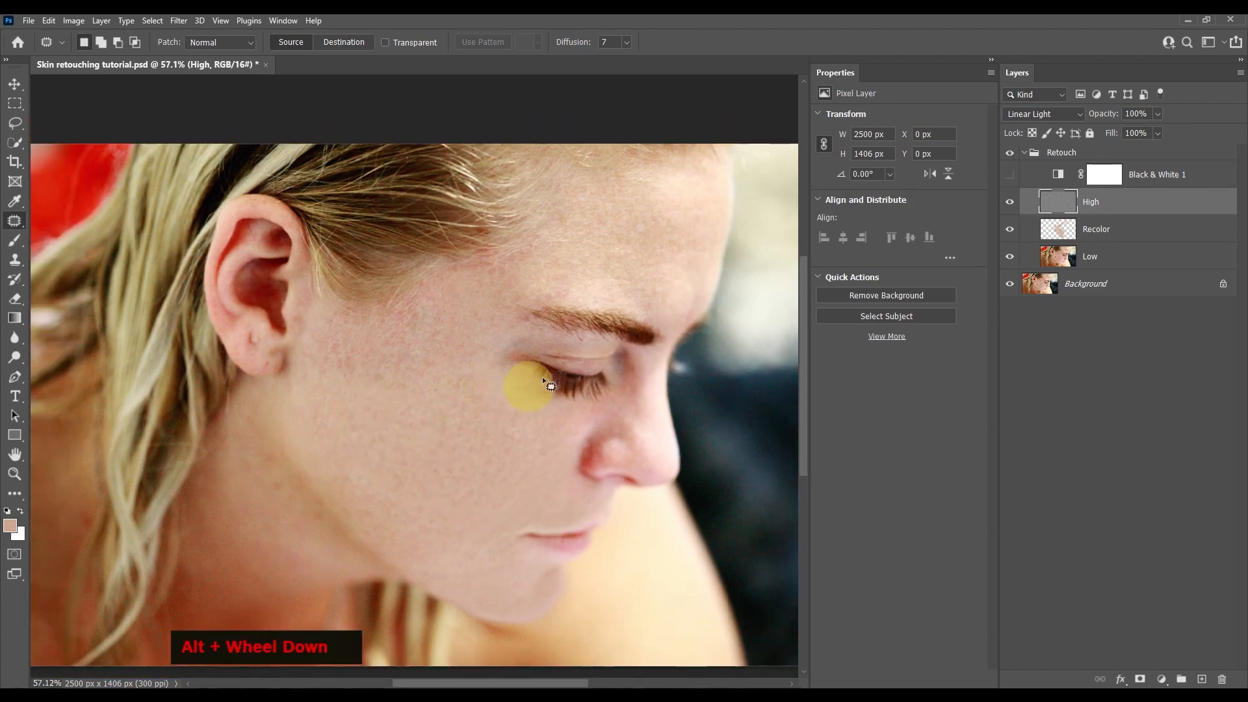
left_click(1010, 174)
left_click_drag(462, 315, 481, 319)
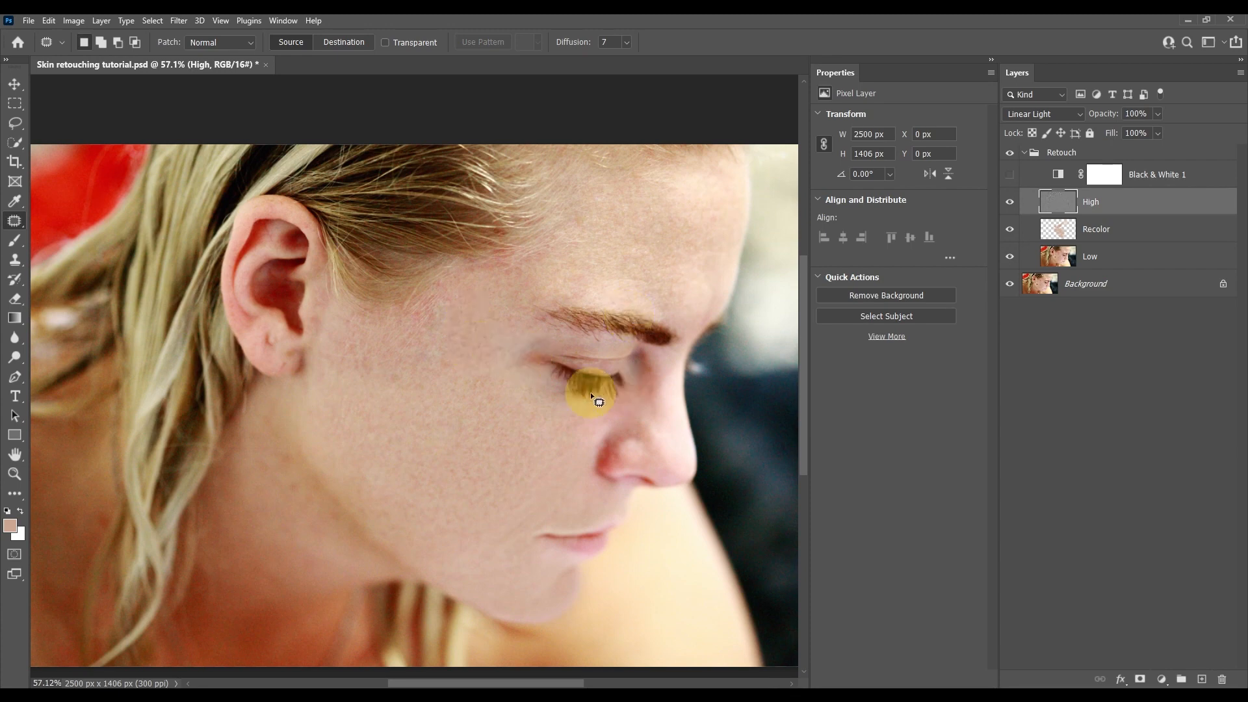
scroll(626, 358, "down", 1)
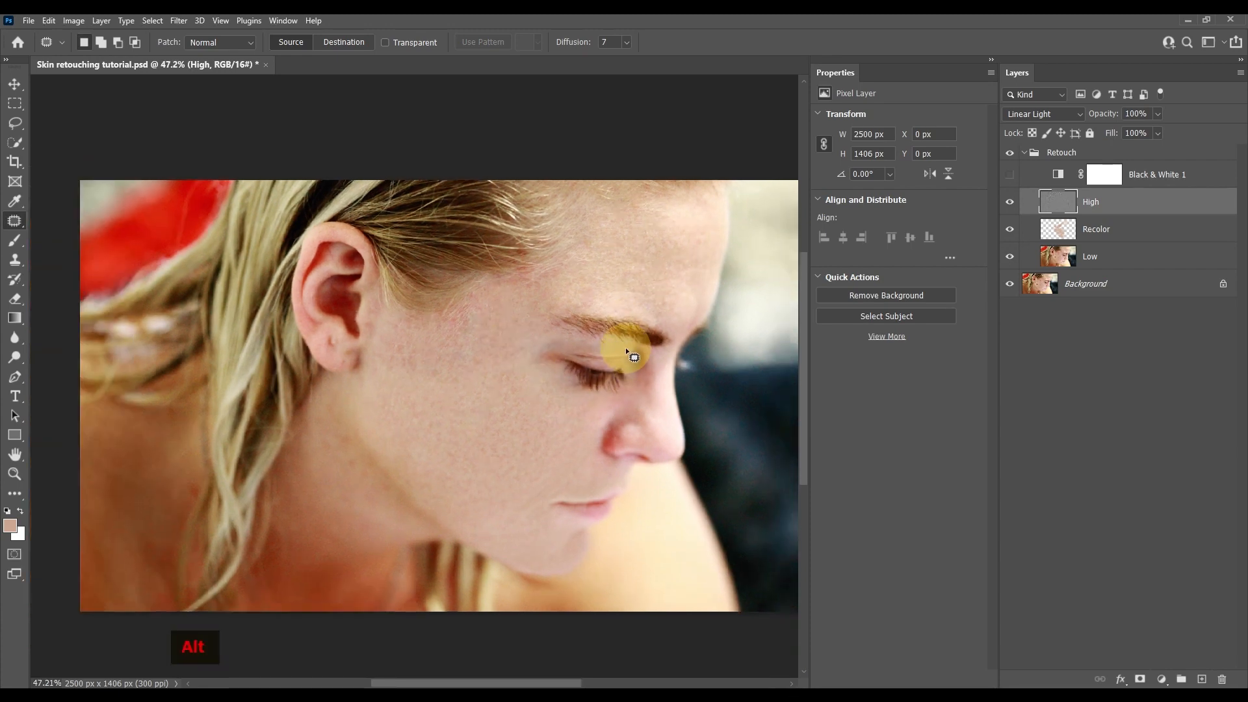
left_click_drag(628, 354, 572, 375)
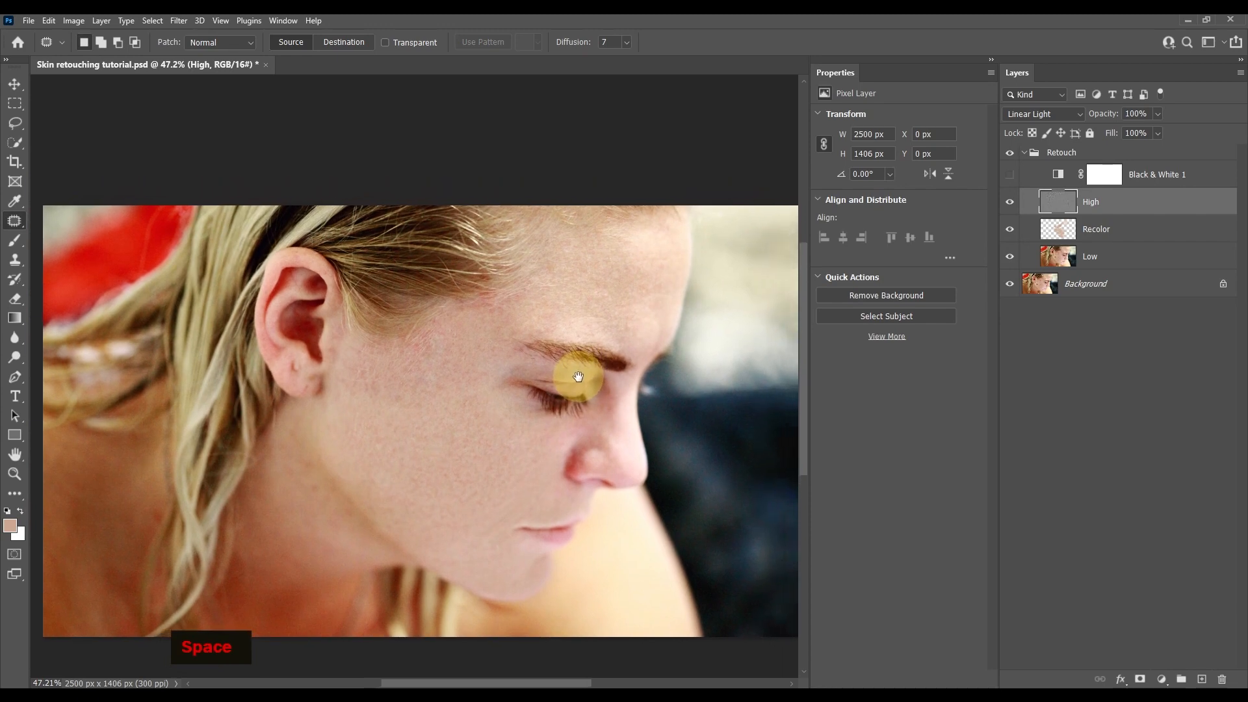
- Narrow the Layers panel and close the Properties panel to give the image more room
left_click(999, 413)
left_click_drag(999, 414, 1082, 416)
right_click(929, 72)
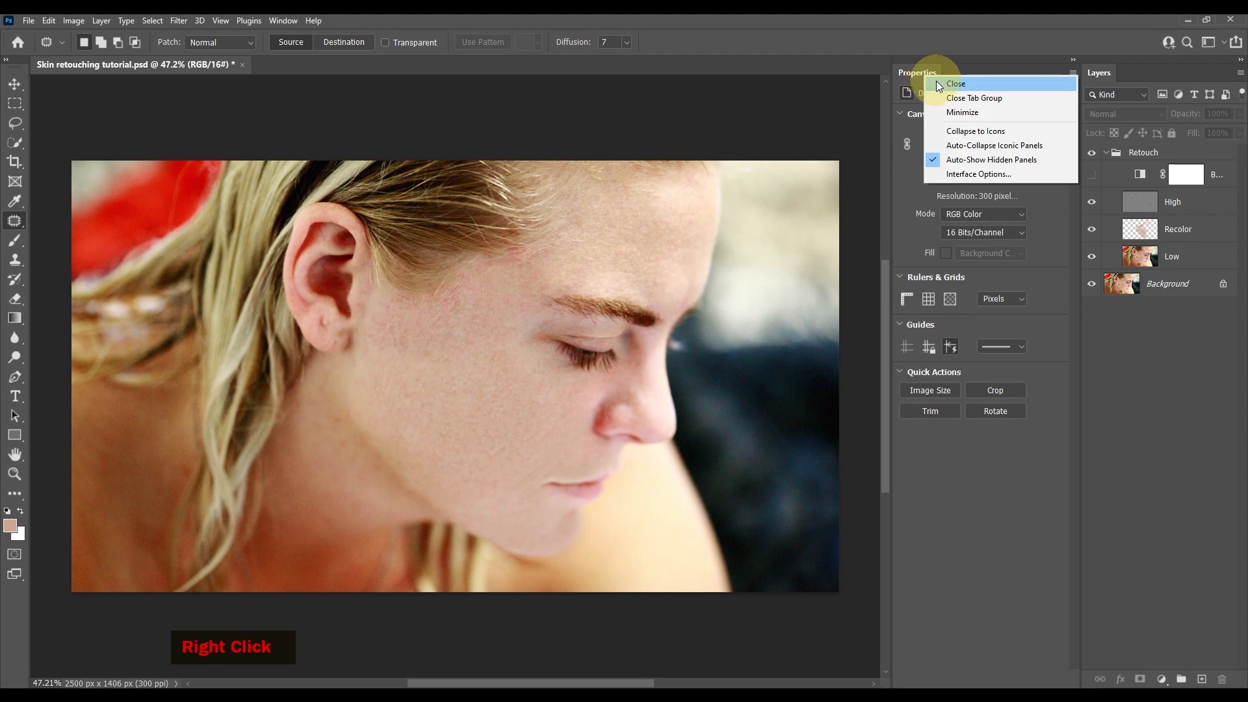
left_click(935, 79)
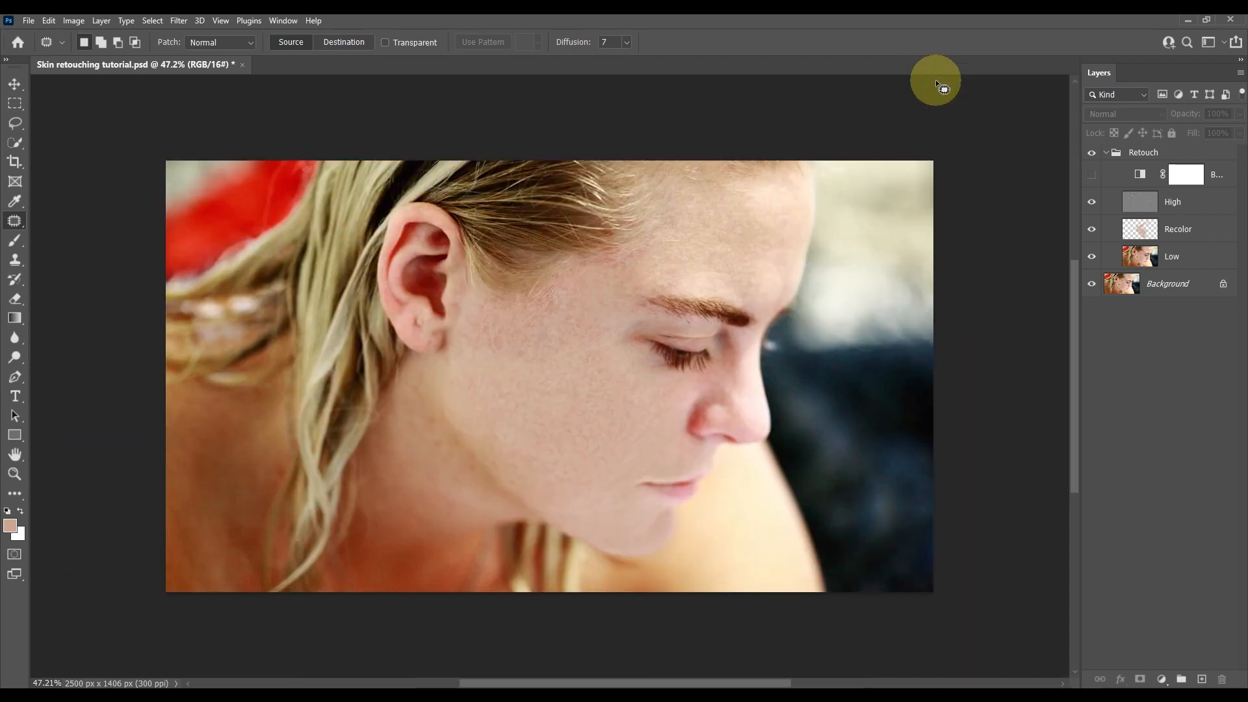